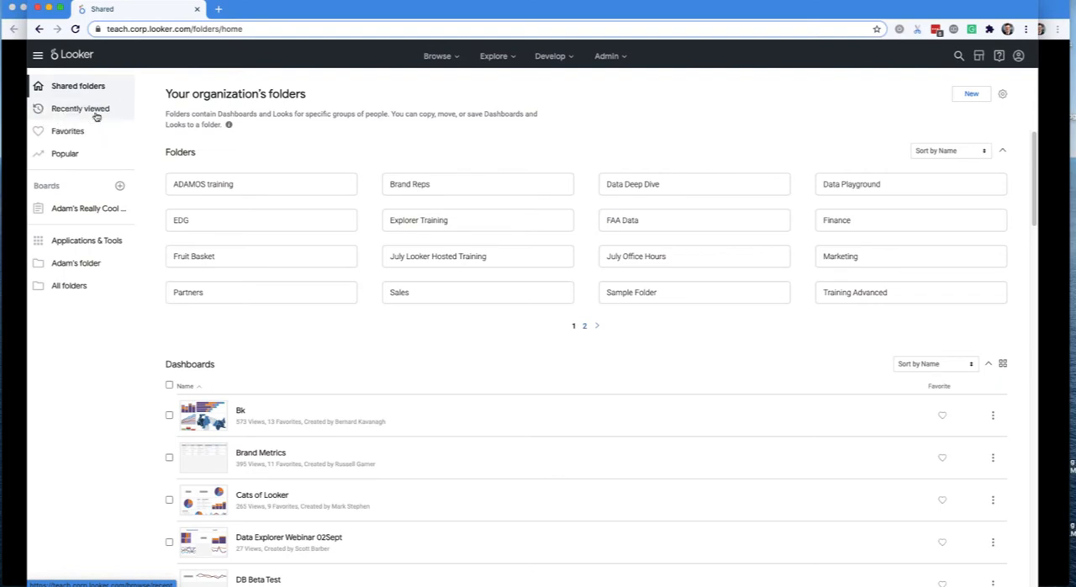
- View the recently viewed content, and open the Business Pulse dashboard from the favorites in a separate tab
left_click(95, 117)
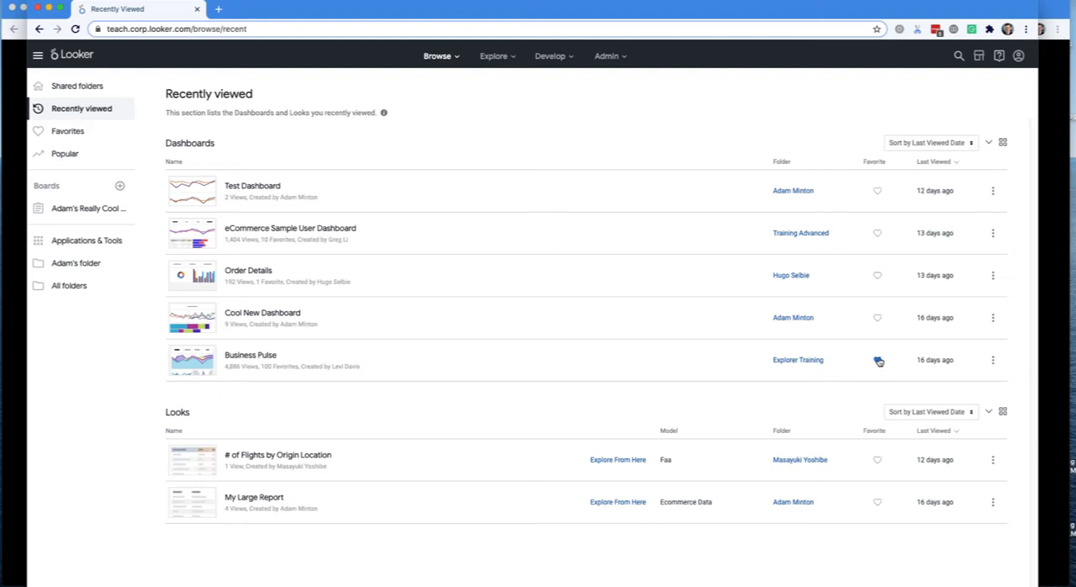
left_click(42, 131)
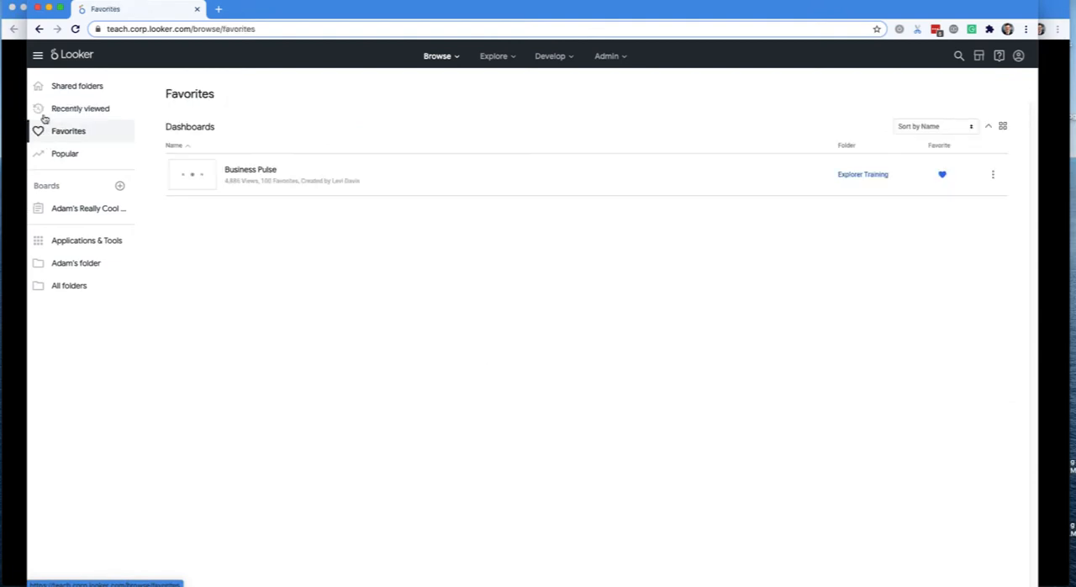
left_click(241, 176, "super")
left_click(272, 5)
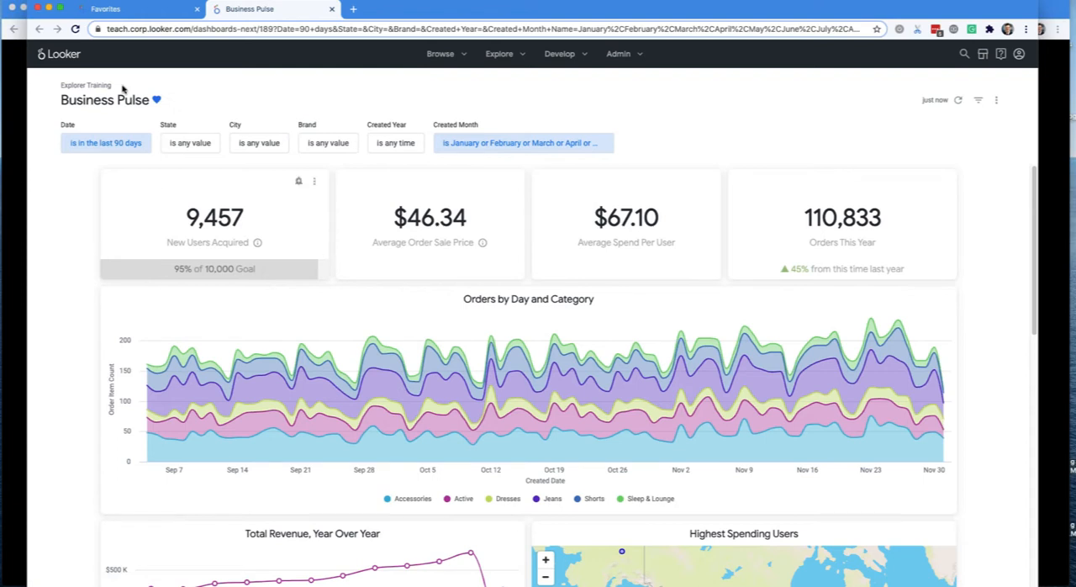
left_click(145, 15)
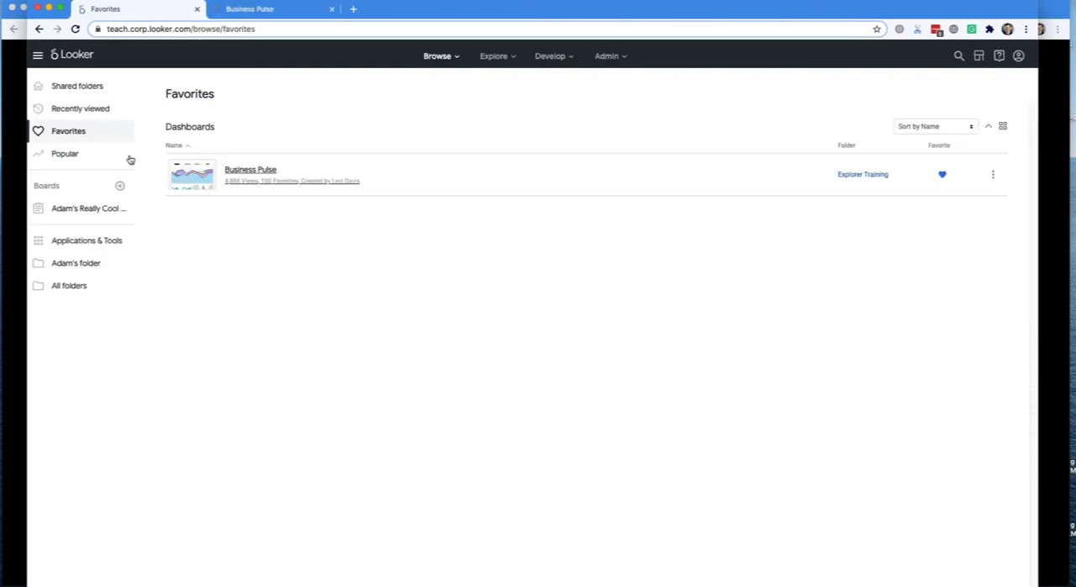
- View the organization's popular dashboards and look through the user groups available for filtering them
left_click(67, 158)
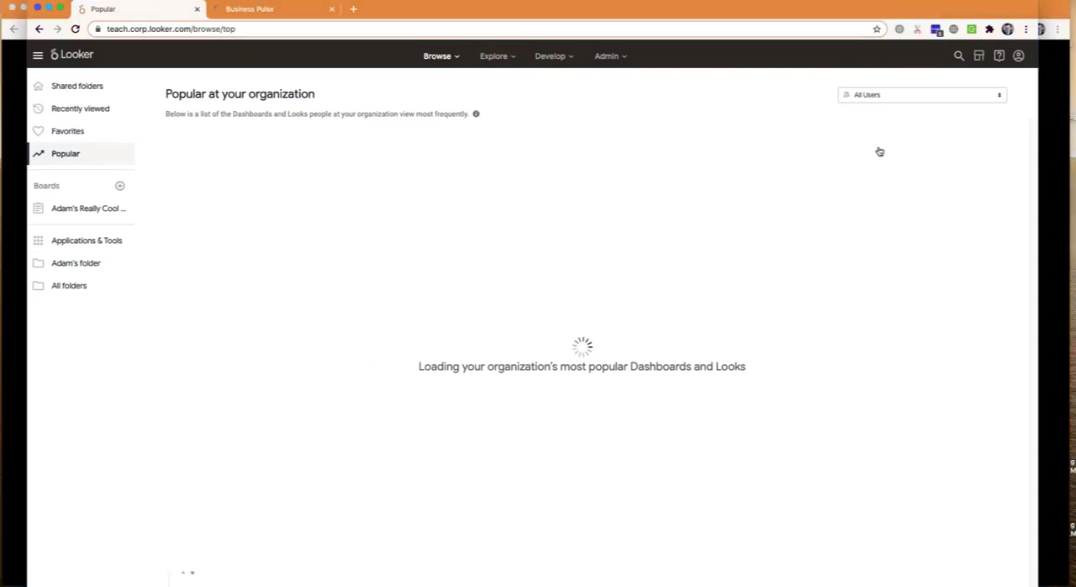
left_click(877, 96)
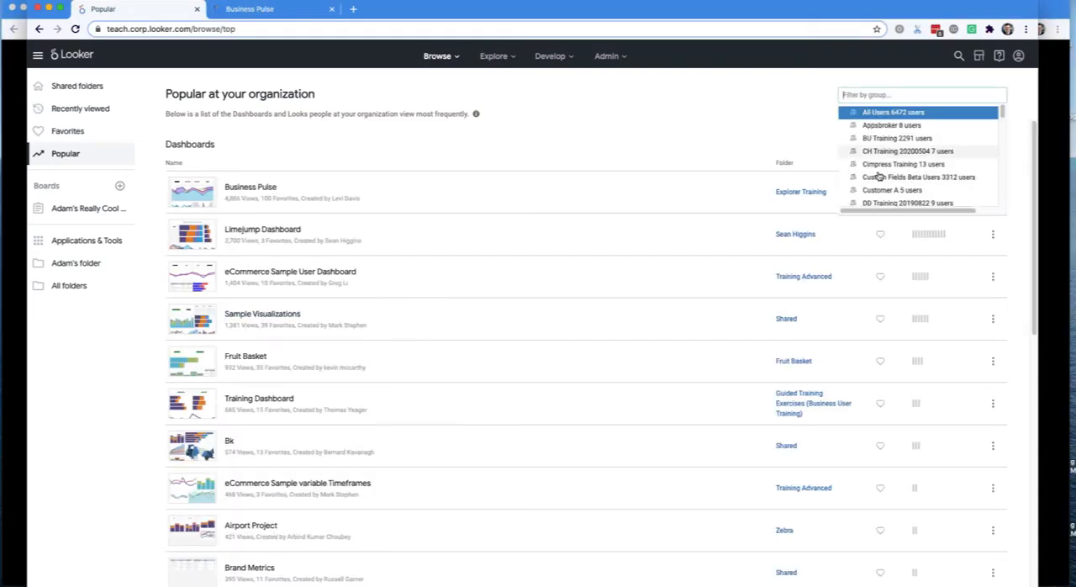
scroll(874, 152, "down", 3)
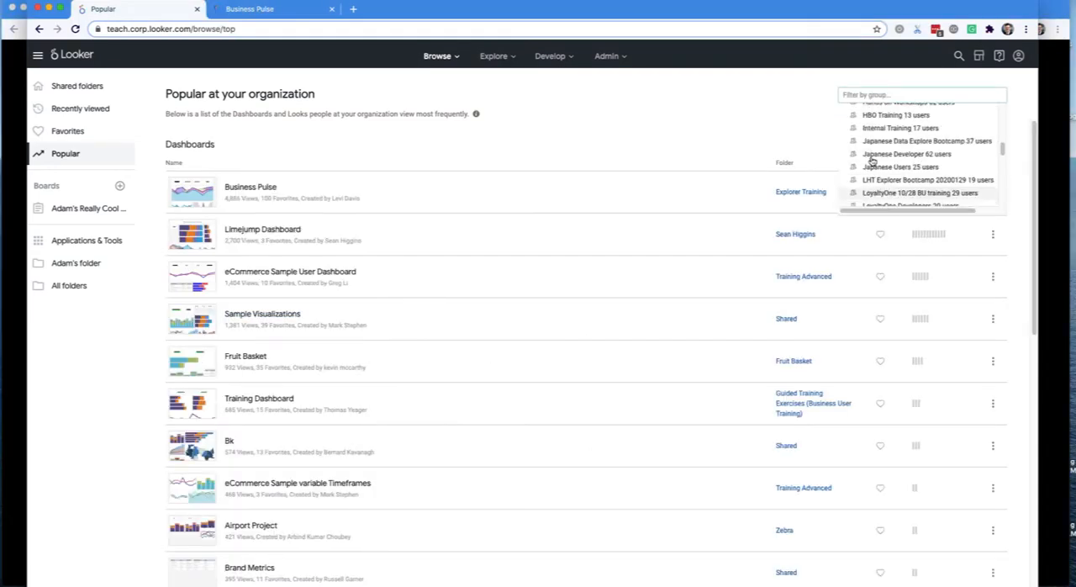
left_click(765, 118)
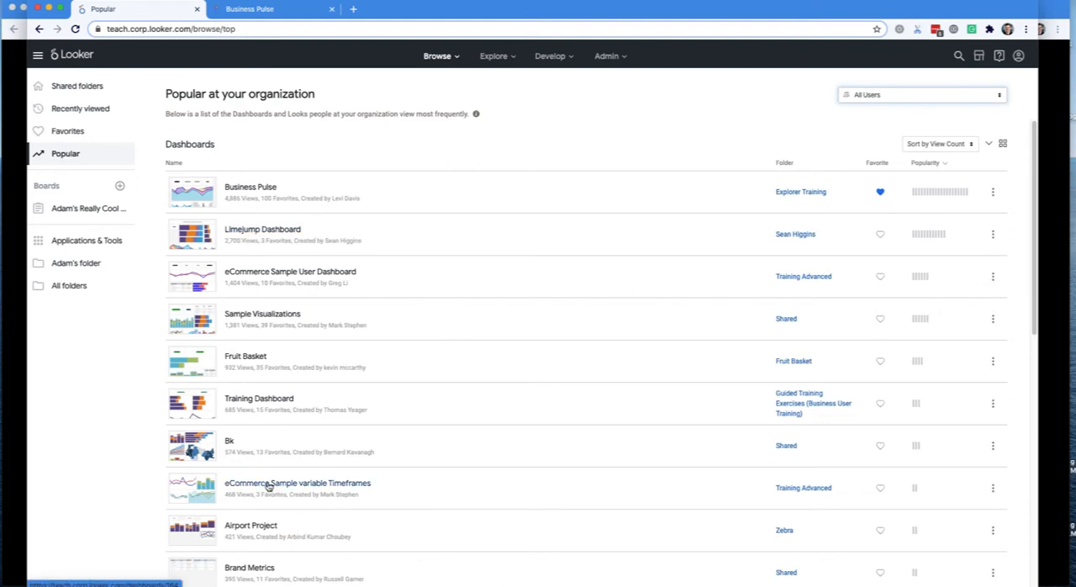
left_click(921, 95)
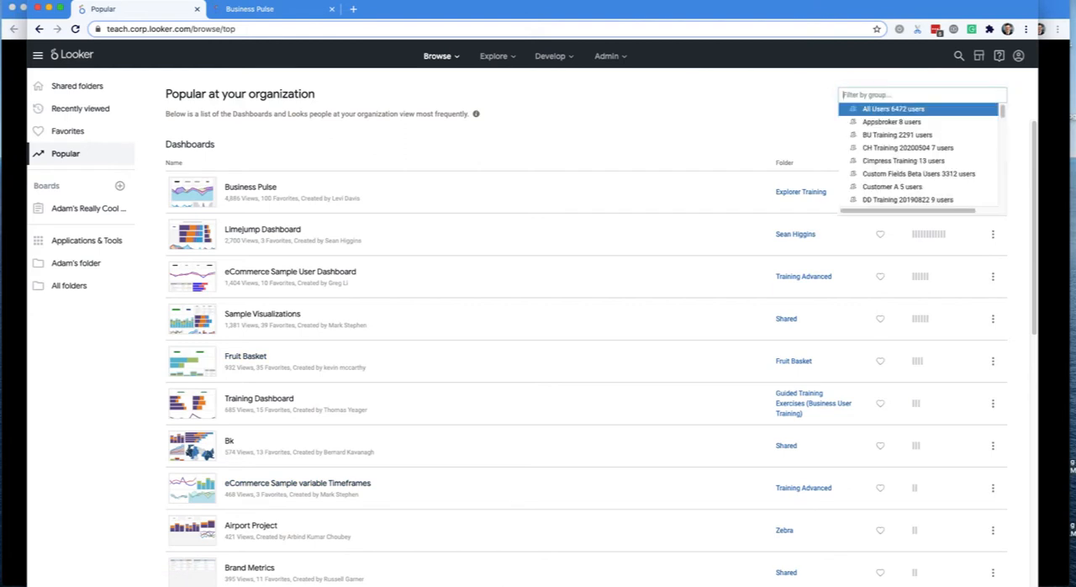
left_click(759, 128)
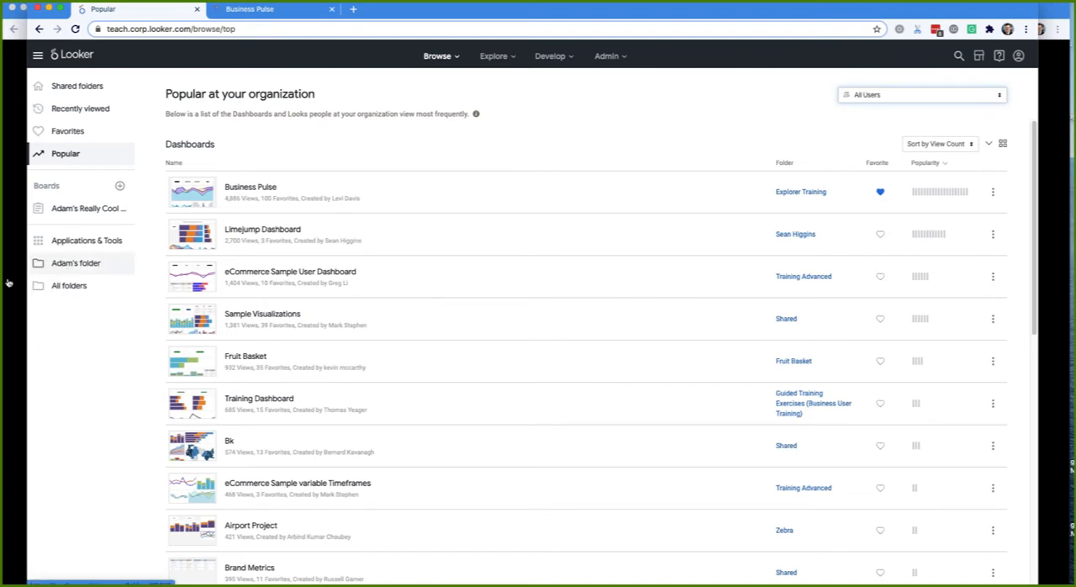
- Look through the personal folder and one colleague's folder under People, and return to the shared folders
right_click(77, 263)
left_click(64, 263)
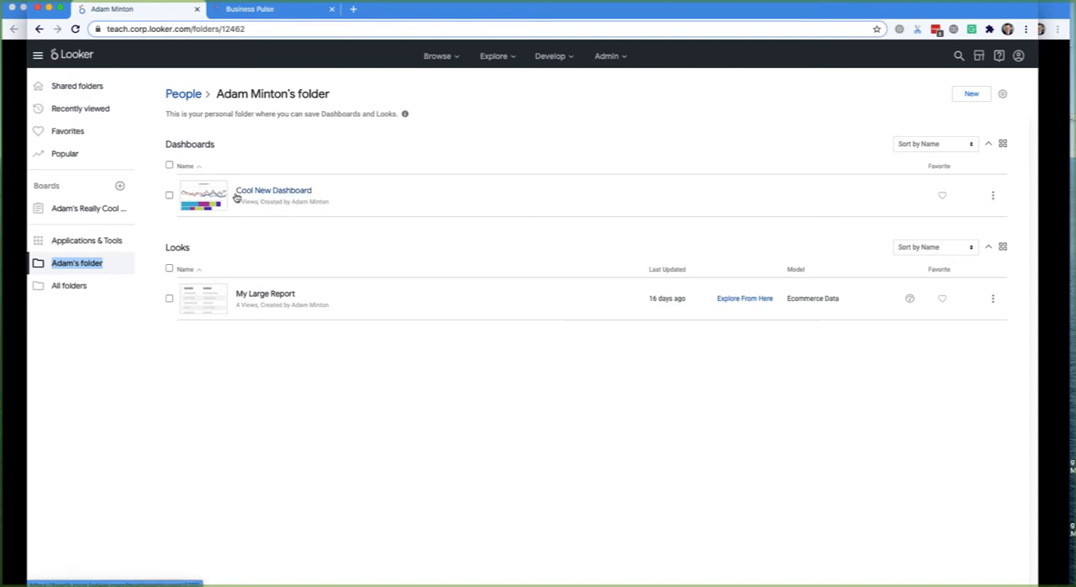
left_click(183, 95)
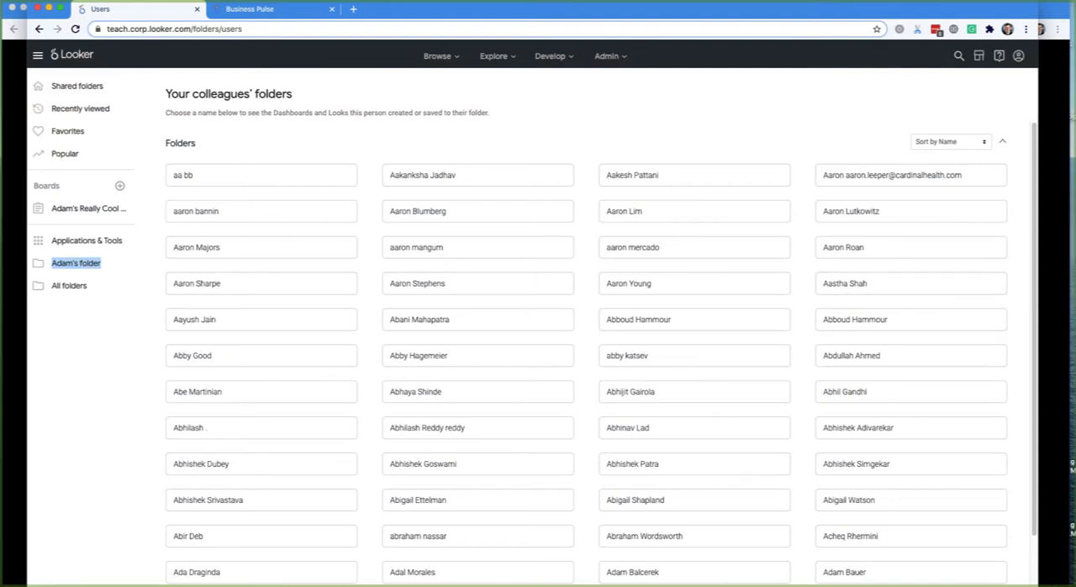
left_click(910, 247)
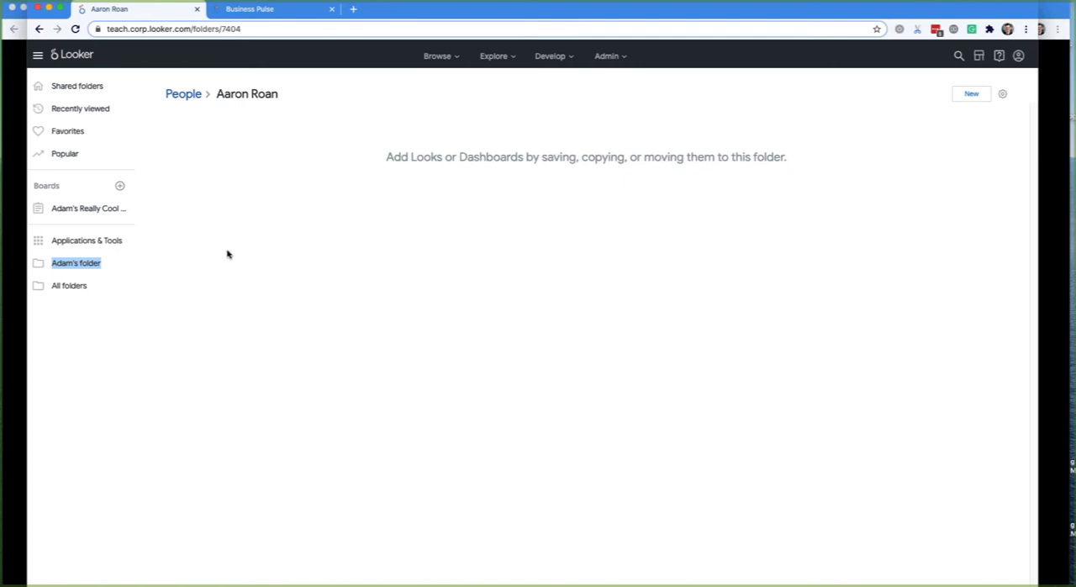
left_click(73, 91)
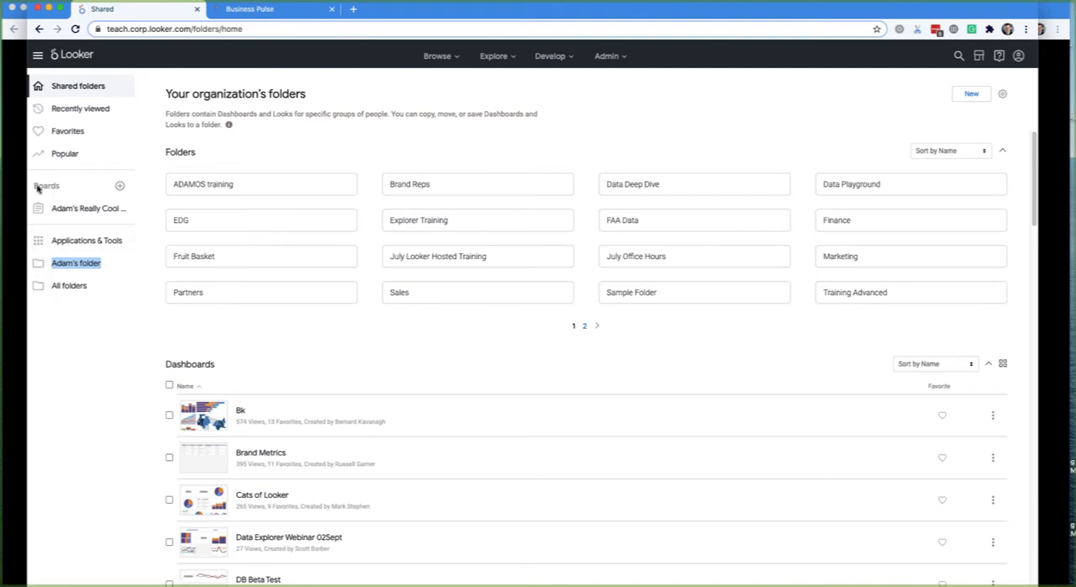
- View the existing board's section of reports, comparing it with the organization's shared folders
left_click(77, 214)
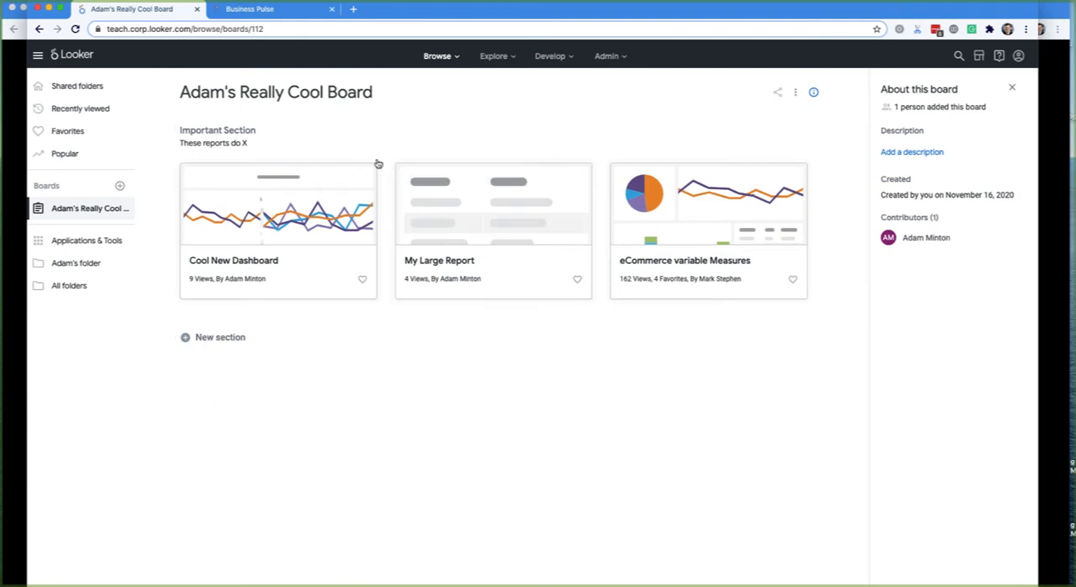
left_click_drag(161, 91, 657, 508)
left_click(656, 508)
left_click(83, 89)
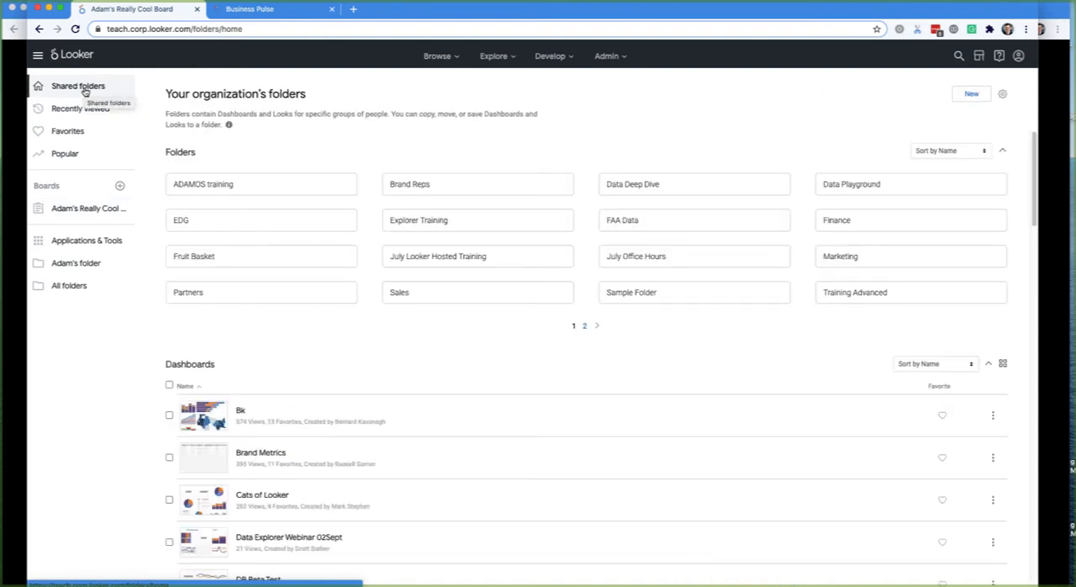
left_click(79, 212)
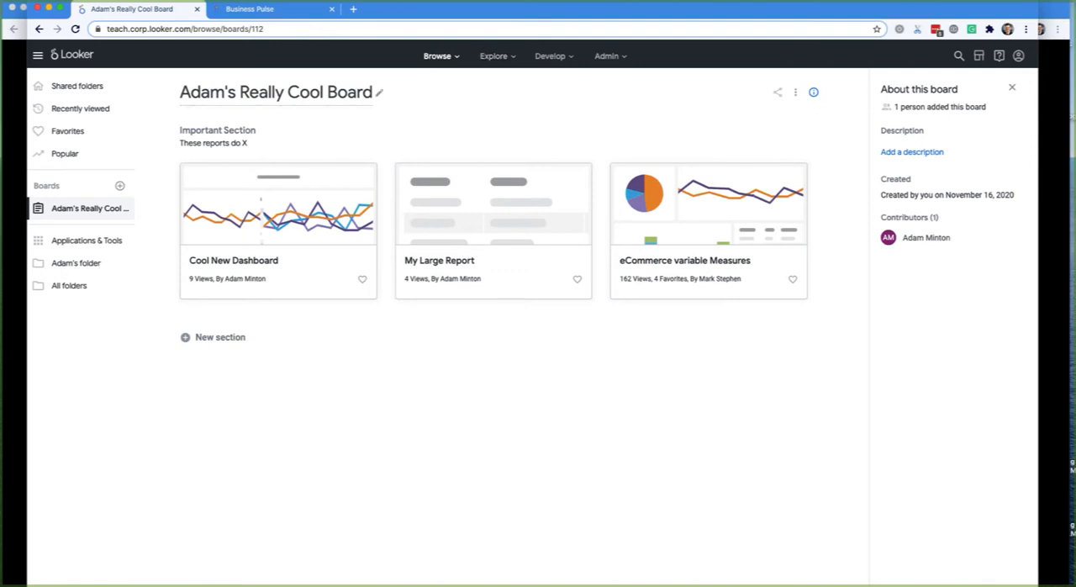
- Open the Airports Explore of the Faa model in a separate tab
left_click(434, 56)
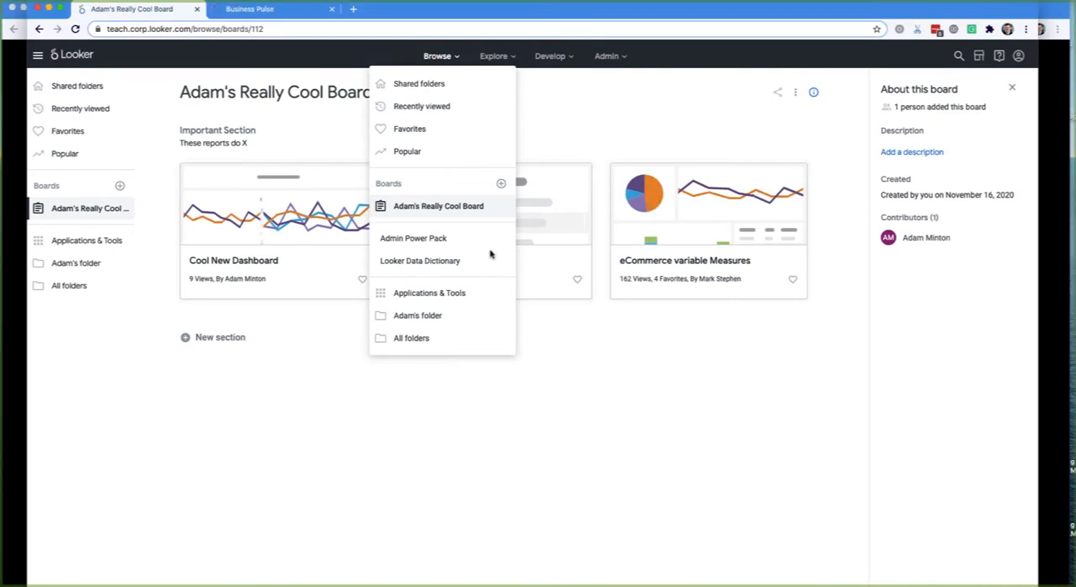
left_click(494, 55)
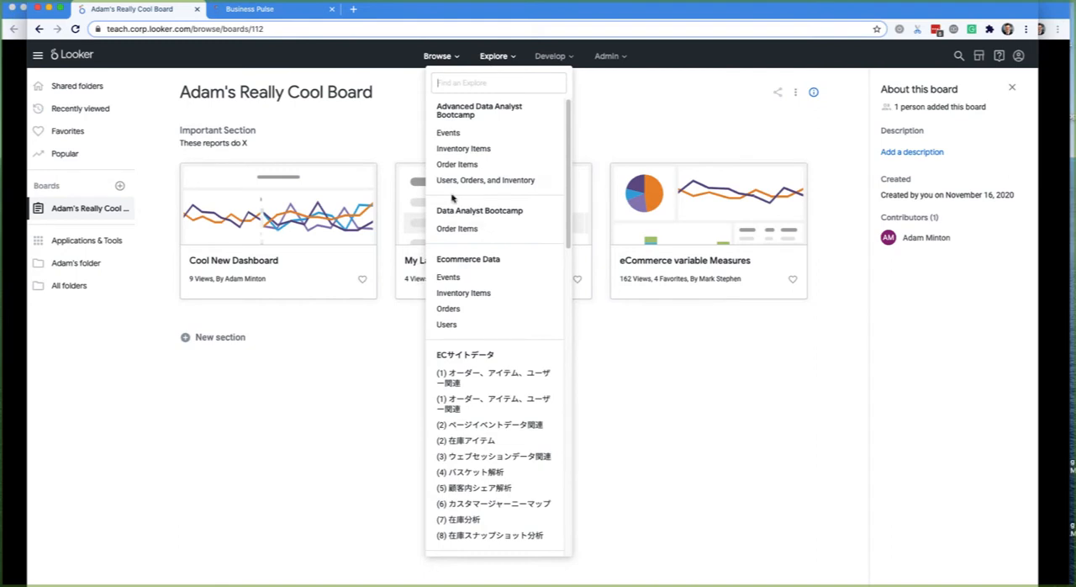
scroll(475, 342, "down", 3)
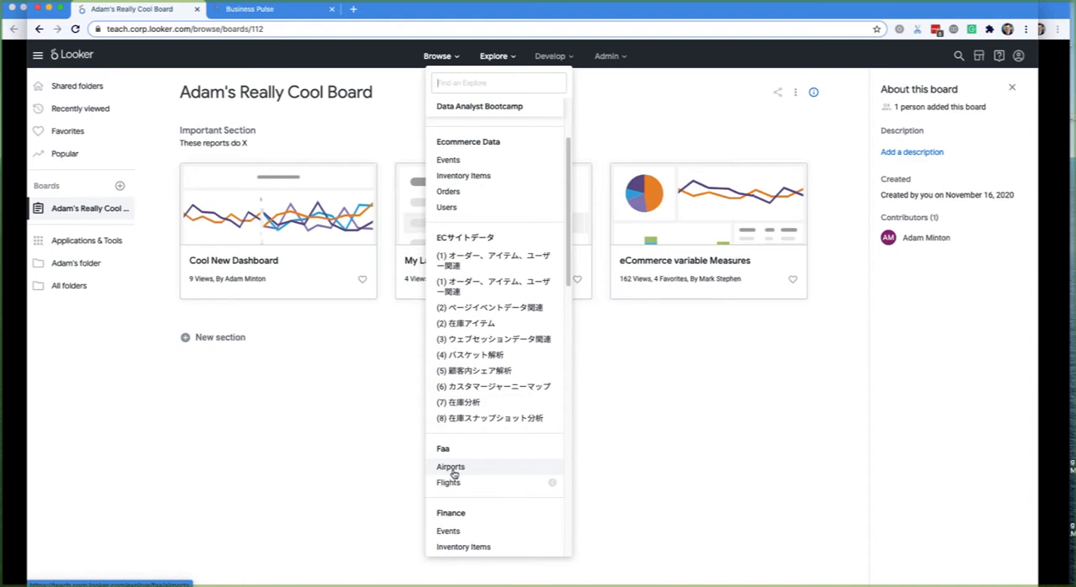
left_click(453, 468, "super")
left_click(394, 15)
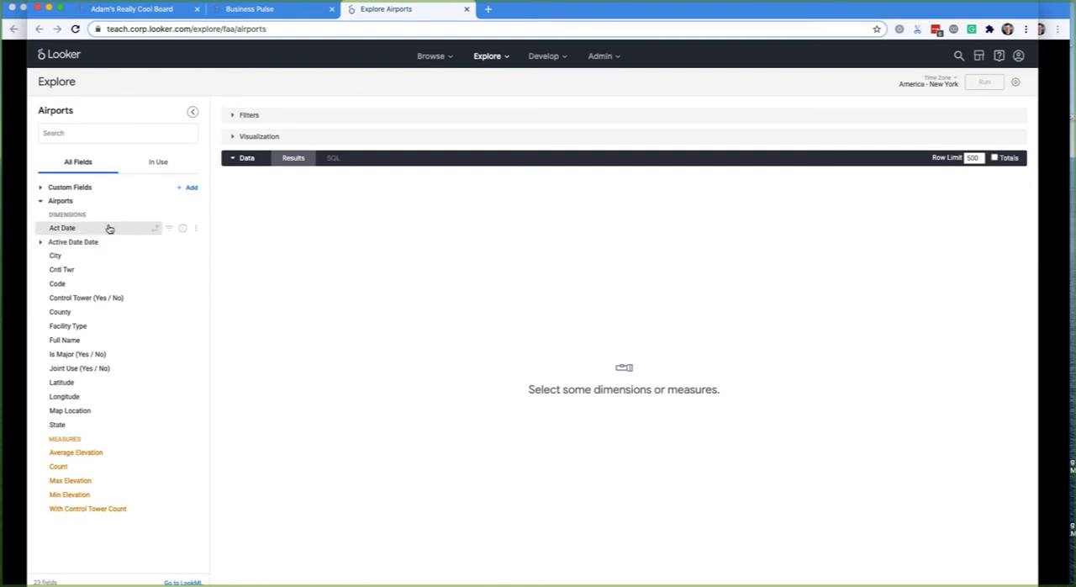
- Explore from the Orders by Day and Category tile of the Business Pulse dashboard in a separate tab
left_click(254, 15)
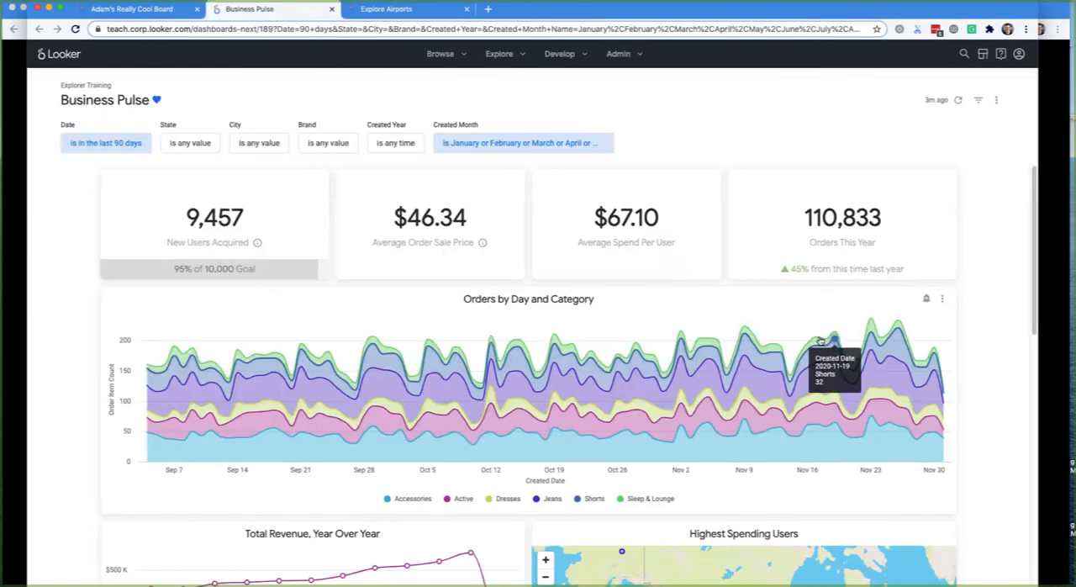
left_click(944, 300)
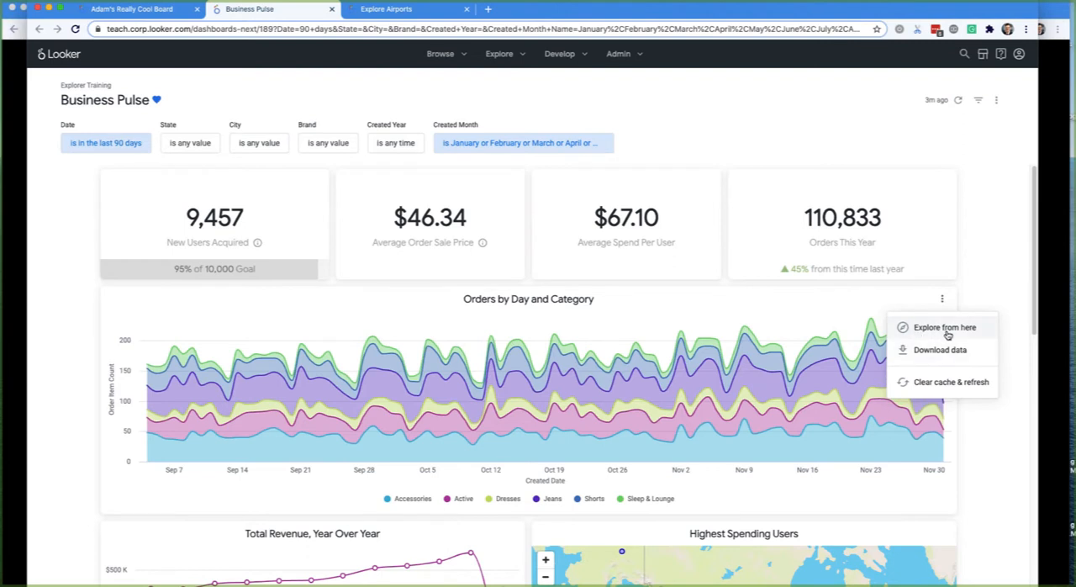
right_click(948, 335)
left_click(971, 328)
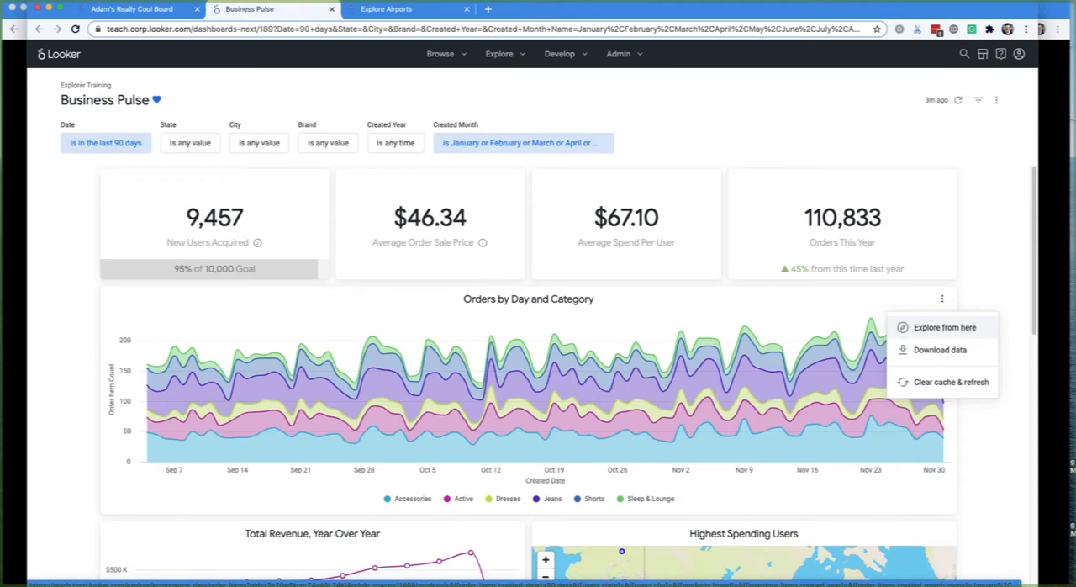
left_click(991, 261)
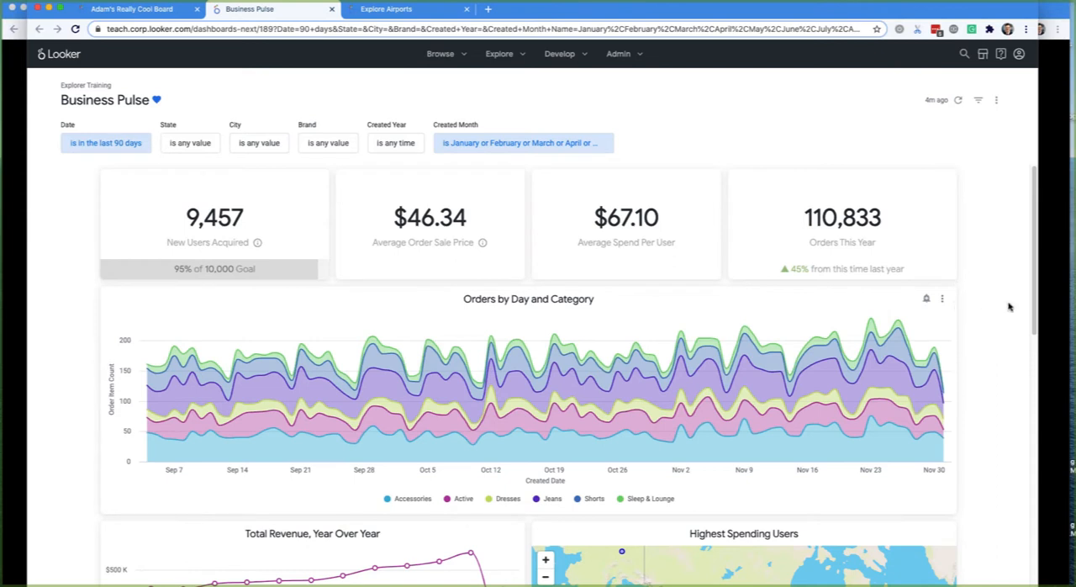
key("Tab")
right_click(945, 303)
left_click(941, 298)
left_click(933, 328)
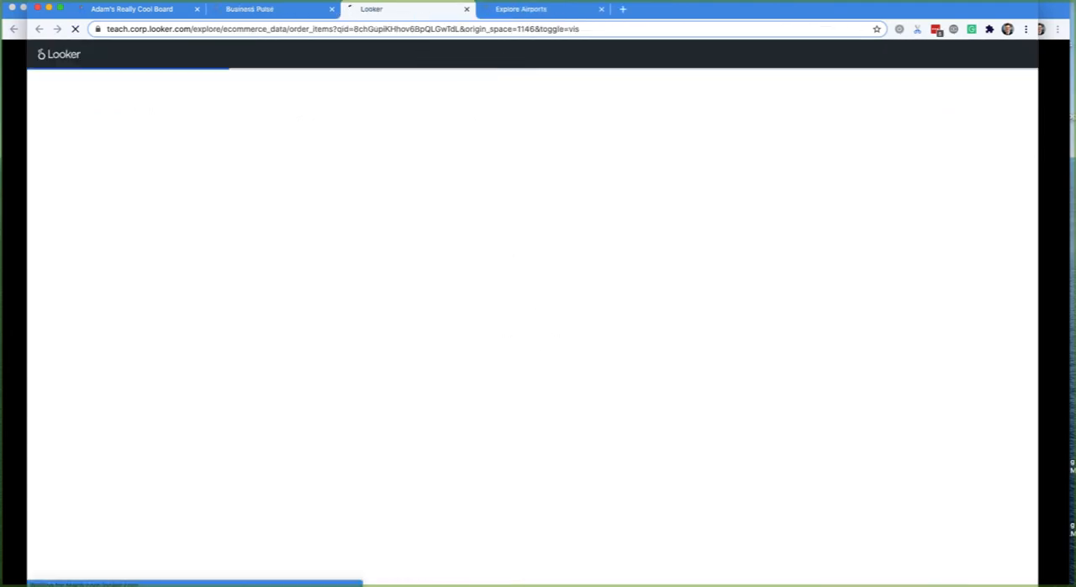
- Dismiss the tile's open menu on the Business Pulse dashboard and switch to the Orders Explore
left_click(261, 9)
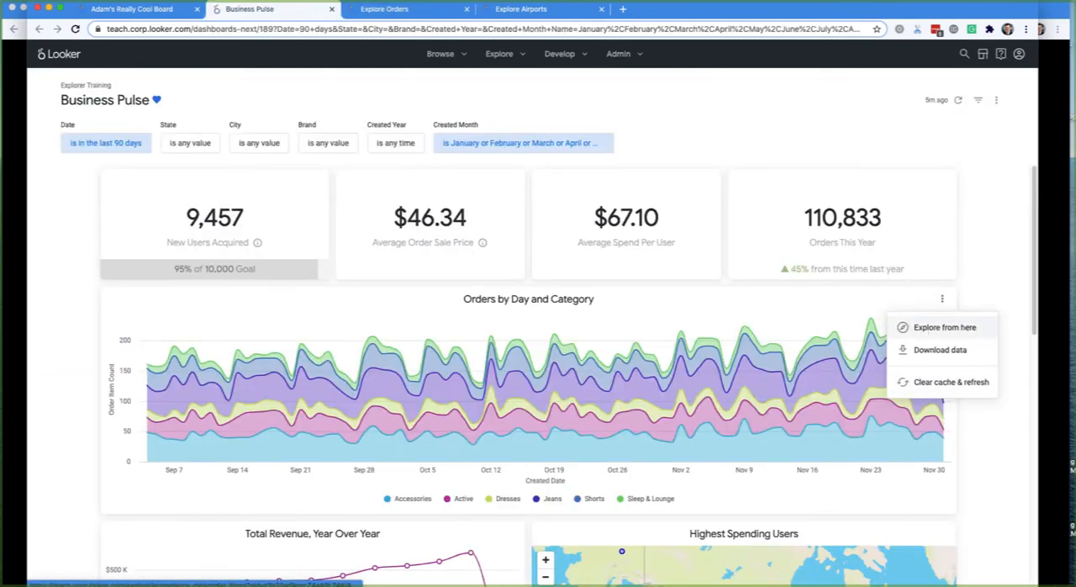
left_click(860, 318)
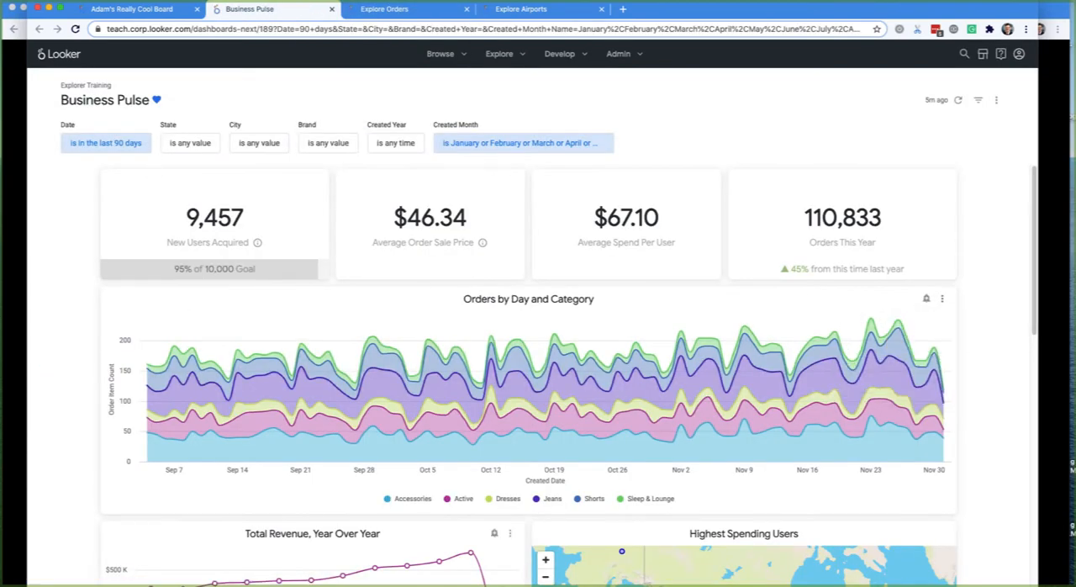
left_click(415, 12)
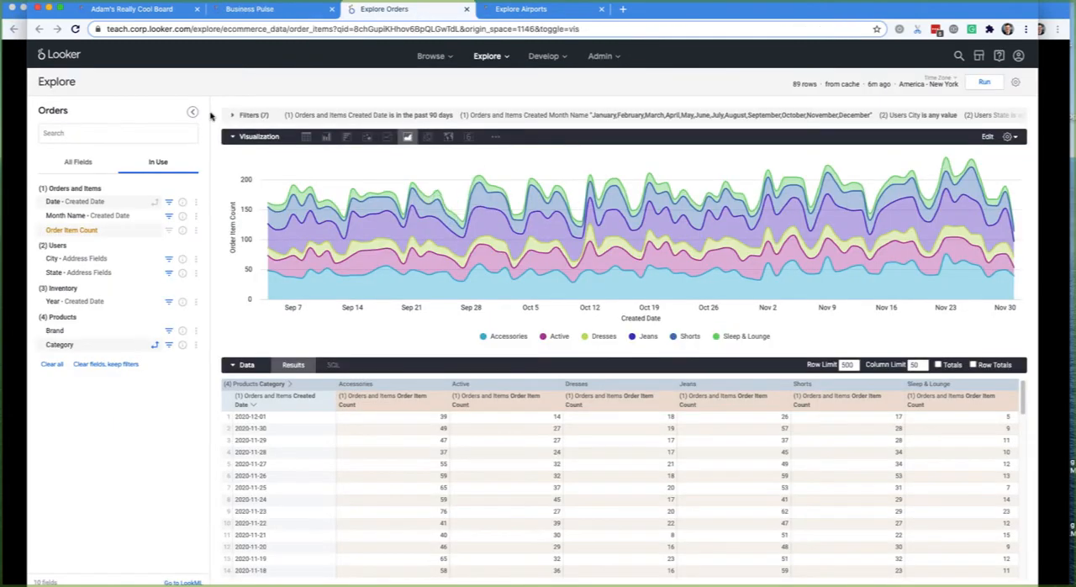
- Filter the Orders Explore to a Created Date in the past 1 years and run the query
left_click(267, 121)
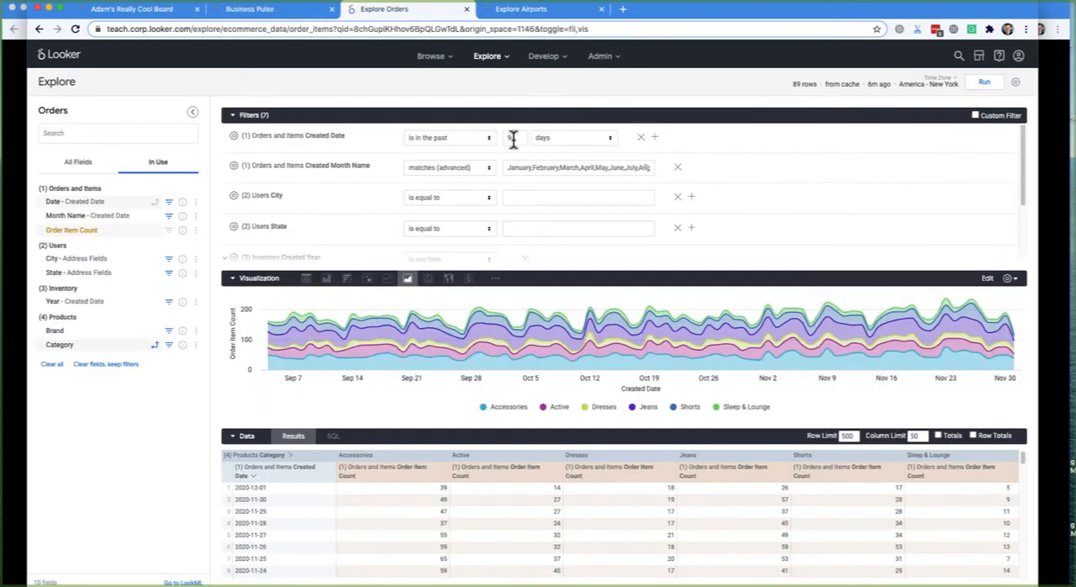
left_click(593, 138)
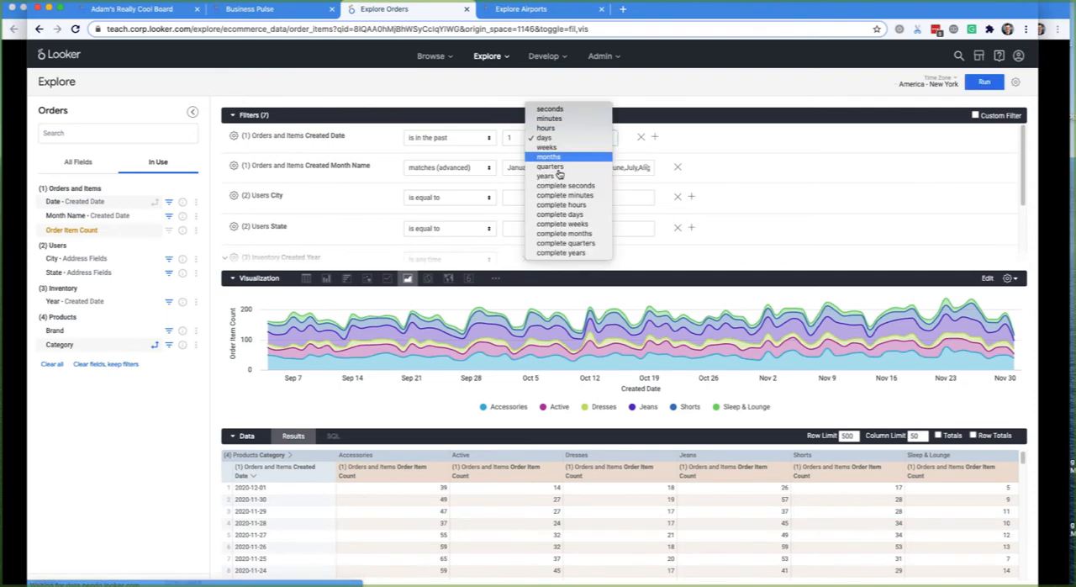
left_click(555, 176)
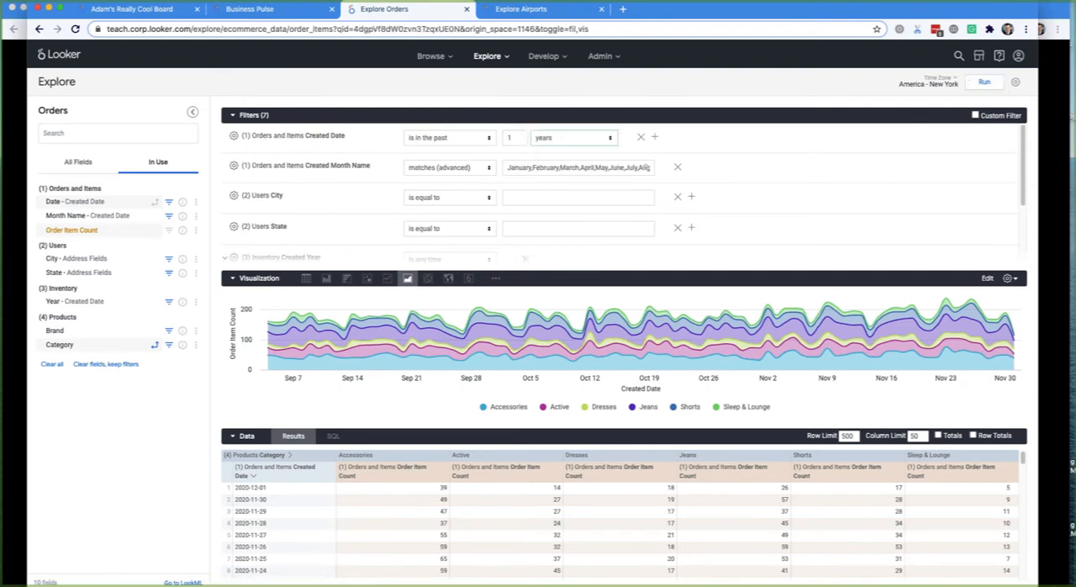
key("super+Return")
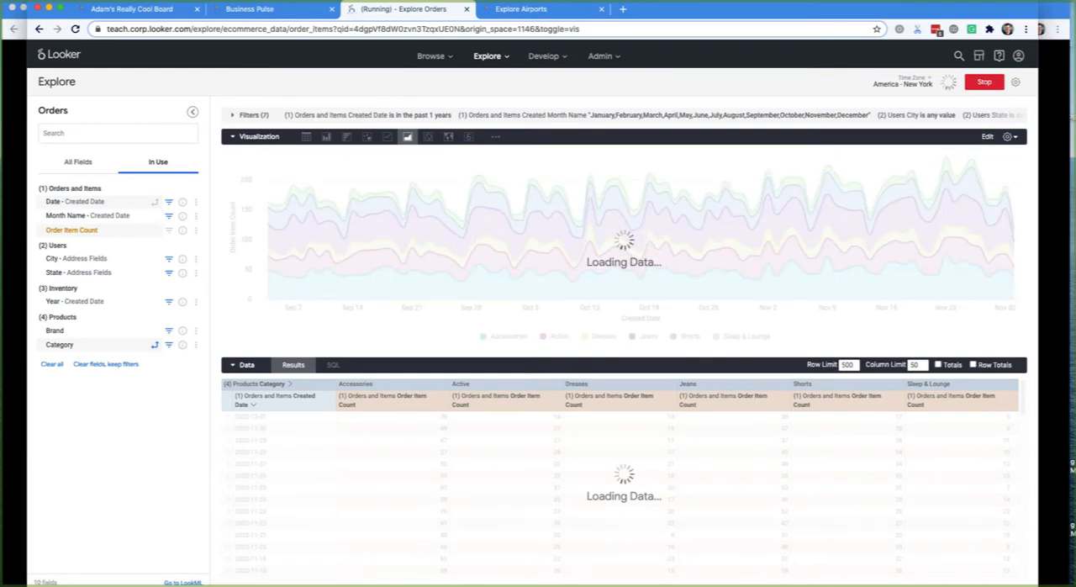
- Collapse the results table to enlarge the chart, and try to clear the fields while keeping the filters
left_click(247, 366)
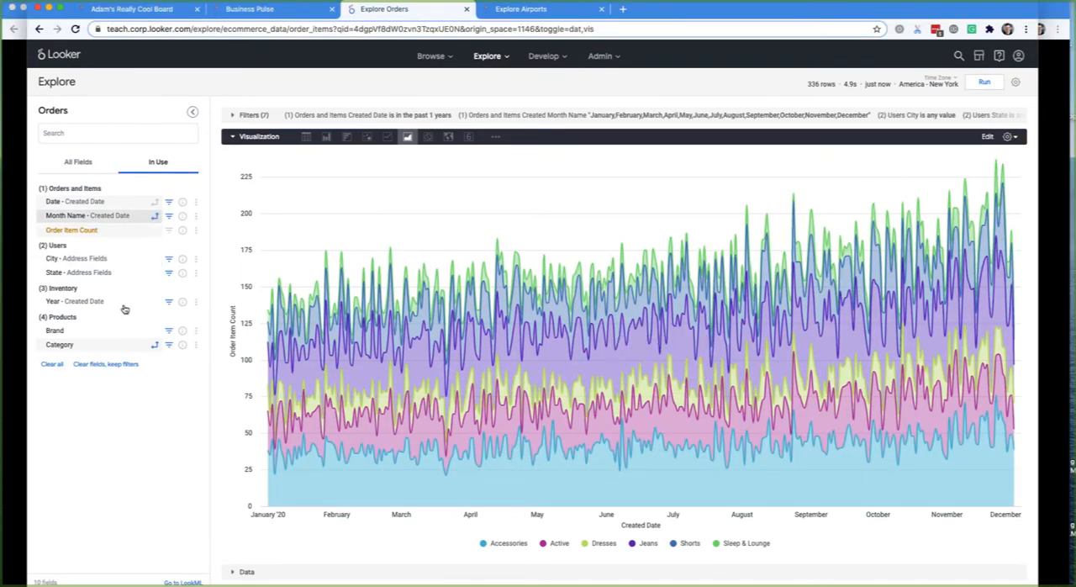
left_click(121, 366)
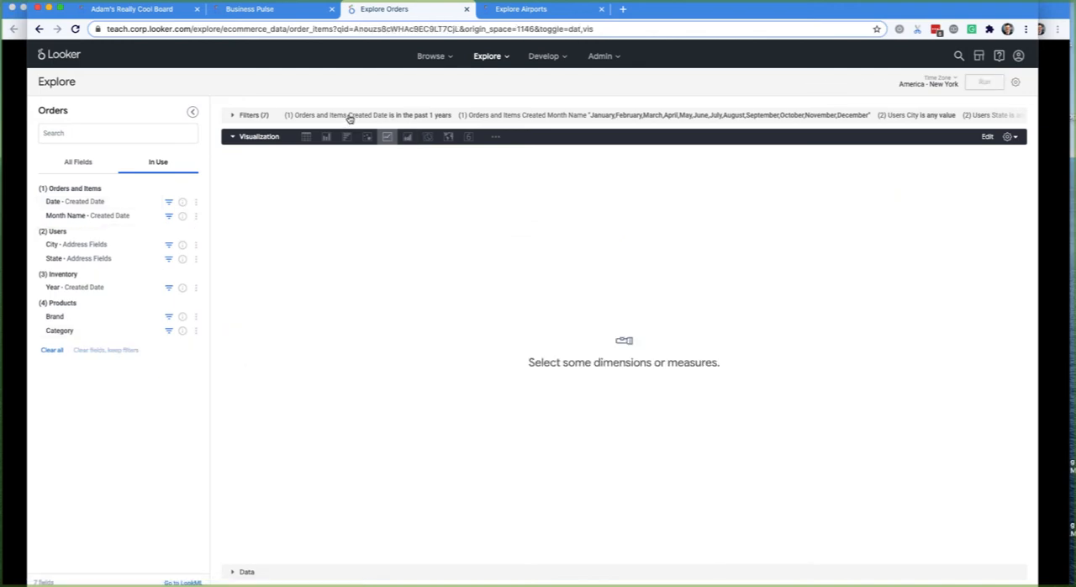
- Expand the filters of the Orders Explore and switch the field picker to the list of all available fields
left_click(350, 118)
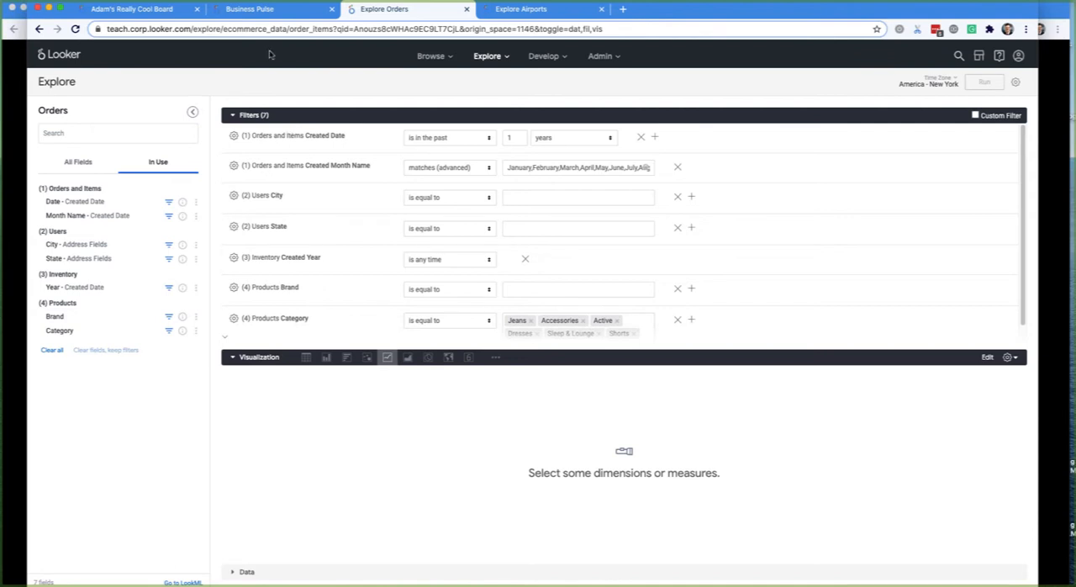
left_click(280, 114)
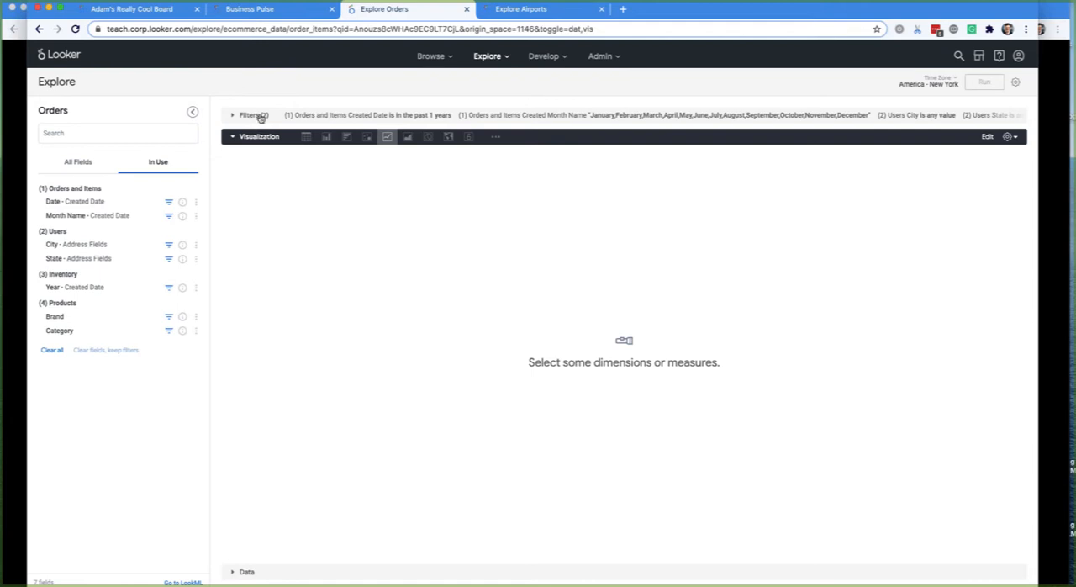
left_click(255, 115)
right_click(66, 162)
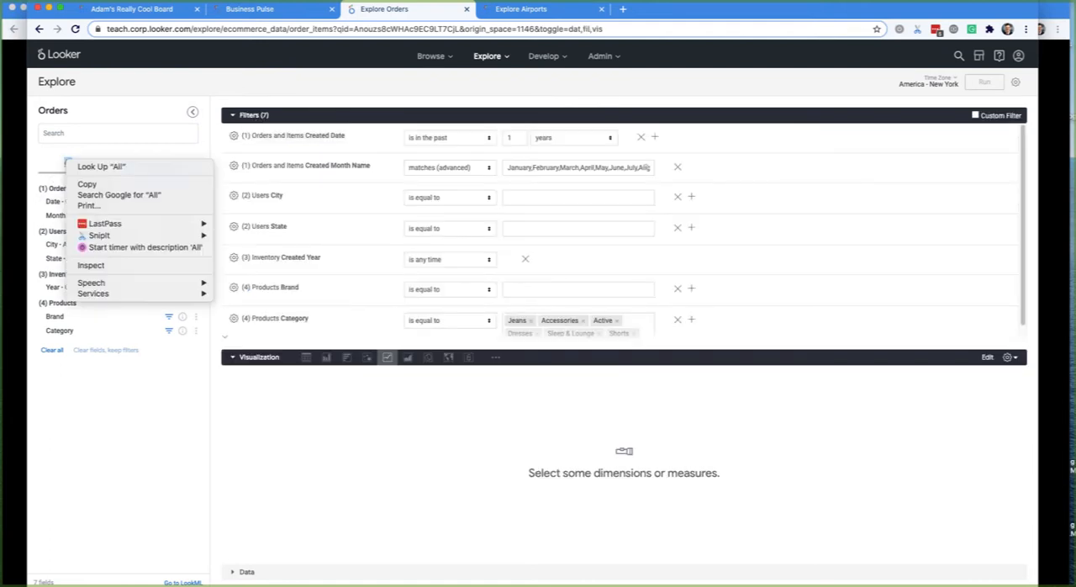
key("Escape")
left_click(74, 163)
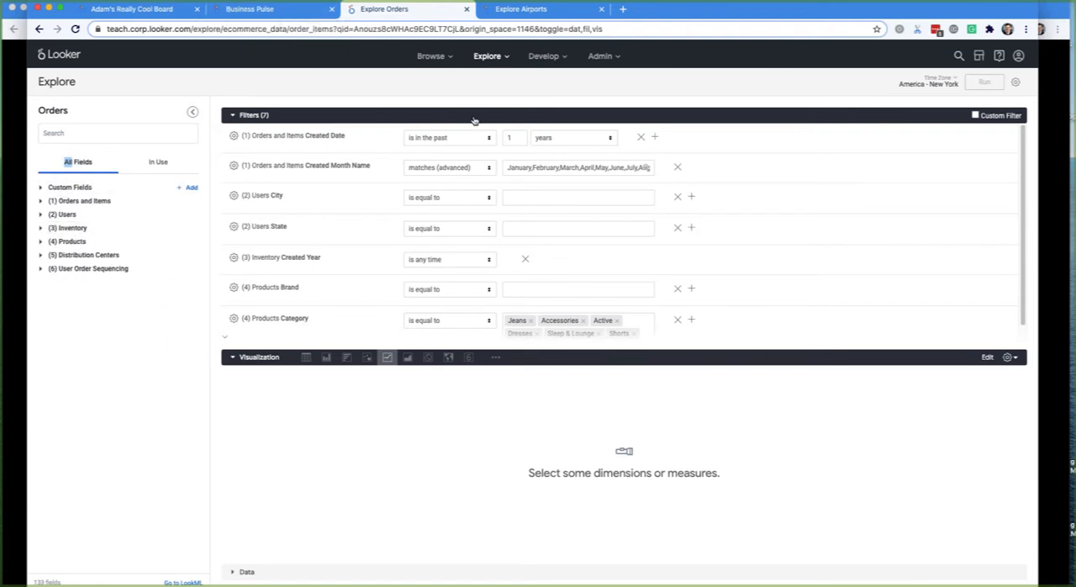
- Return to the open board page, bring up the content search with its Curated Search option, and dismiss it
left_click(240, 11)
left_click(154, 10)
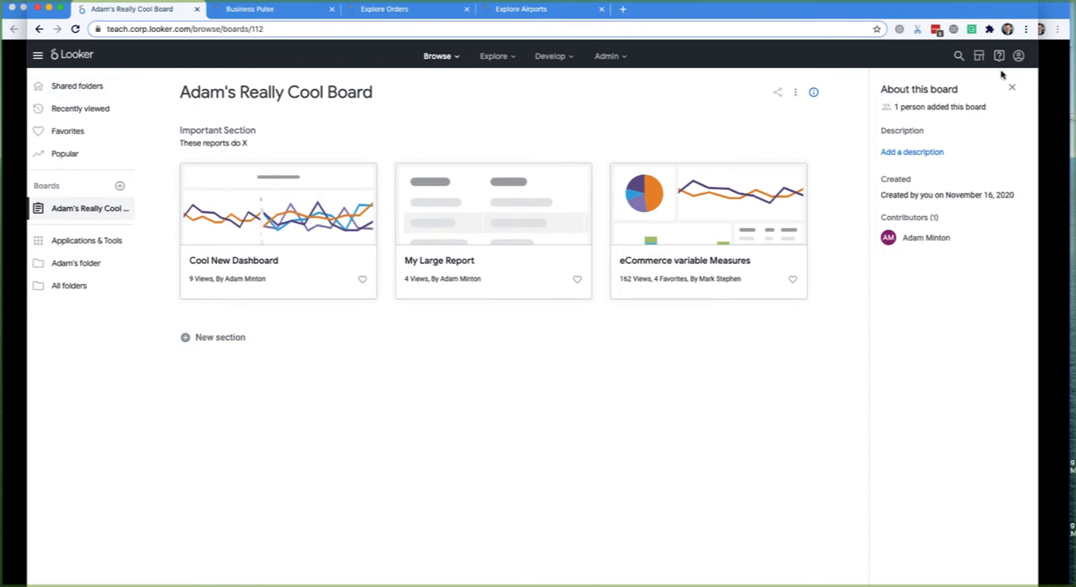
left_click(959, 57)
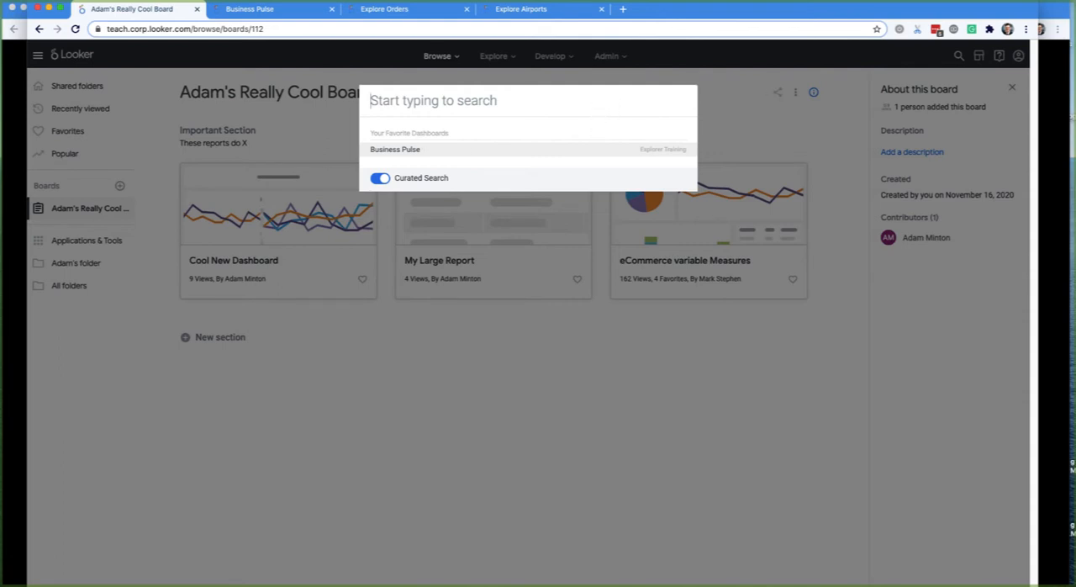
left_click(224, 78)
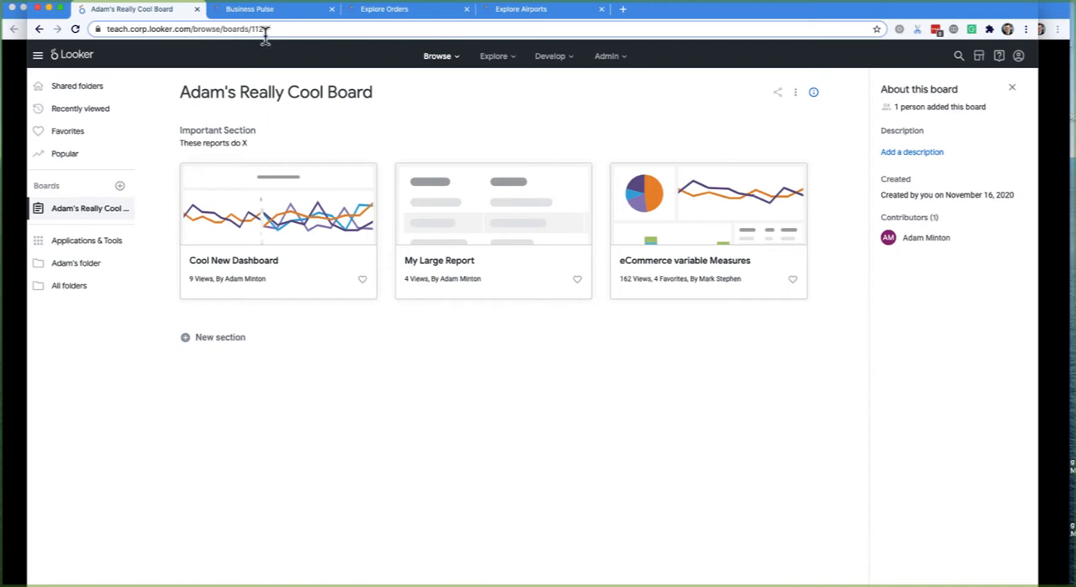
- Highlight the board's path in the page address and open the organization's shared folders
left_click_drag(265, 30, 220, 31)
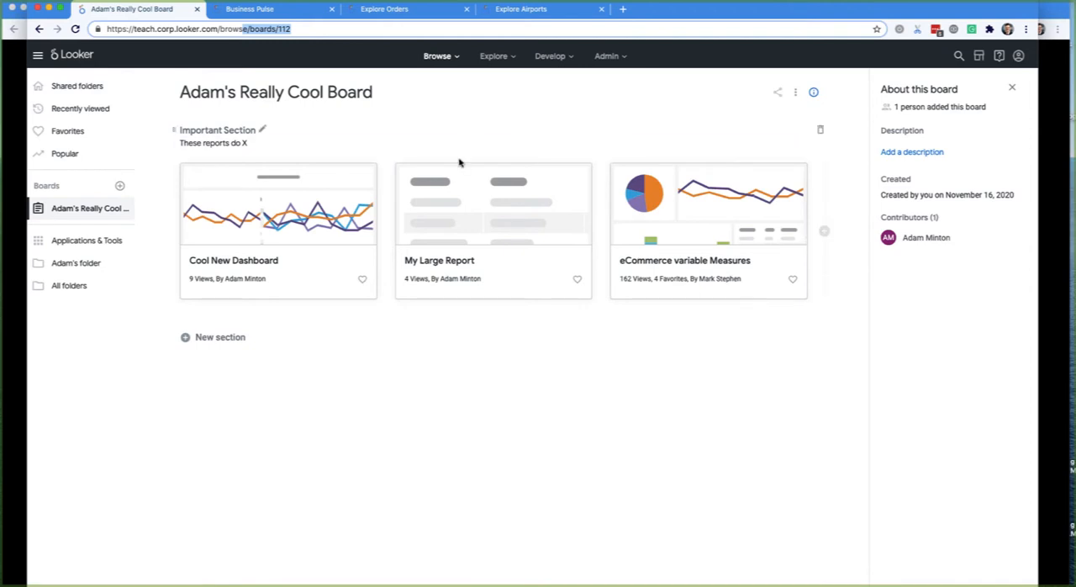
left_click(65, 89)
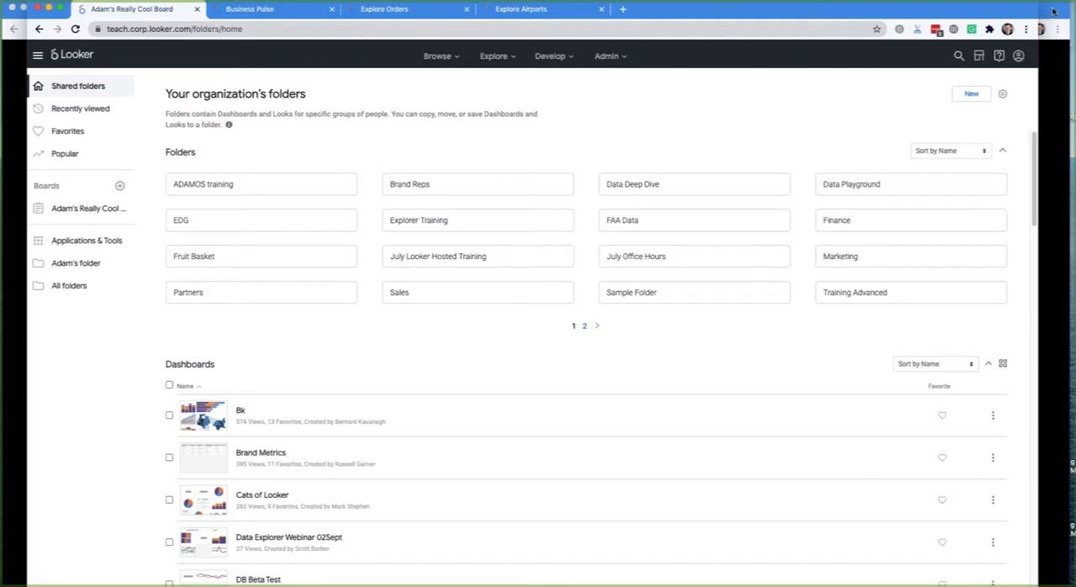
- Switch to the Data Explorer Webinar presentation in Google Slides and advance from Looker Overview to the Dashboards slide
left_click(1054, 11)
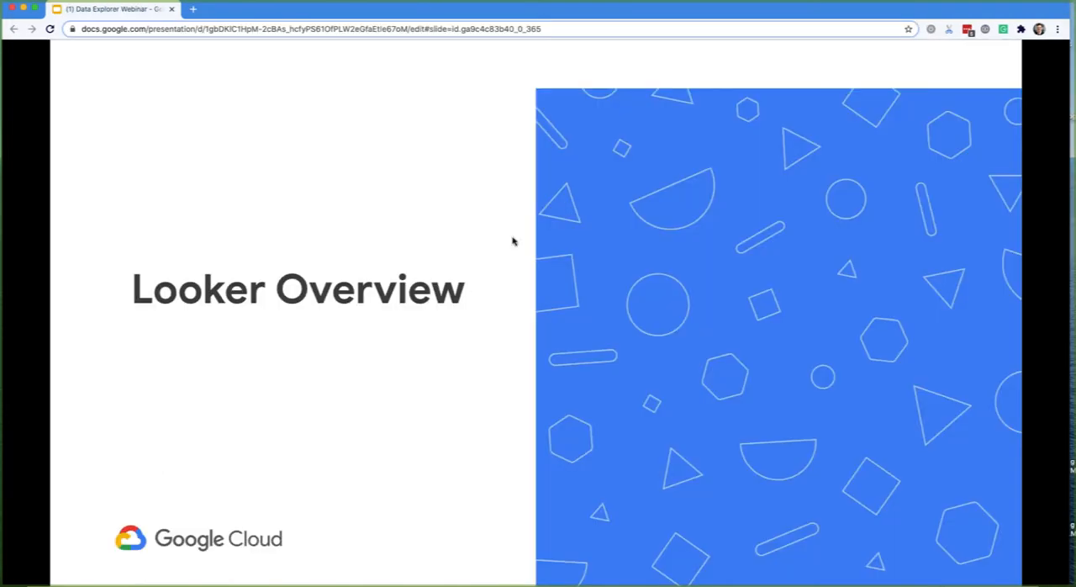
key("Right")
key("Right")
key("Right")
key("Right")
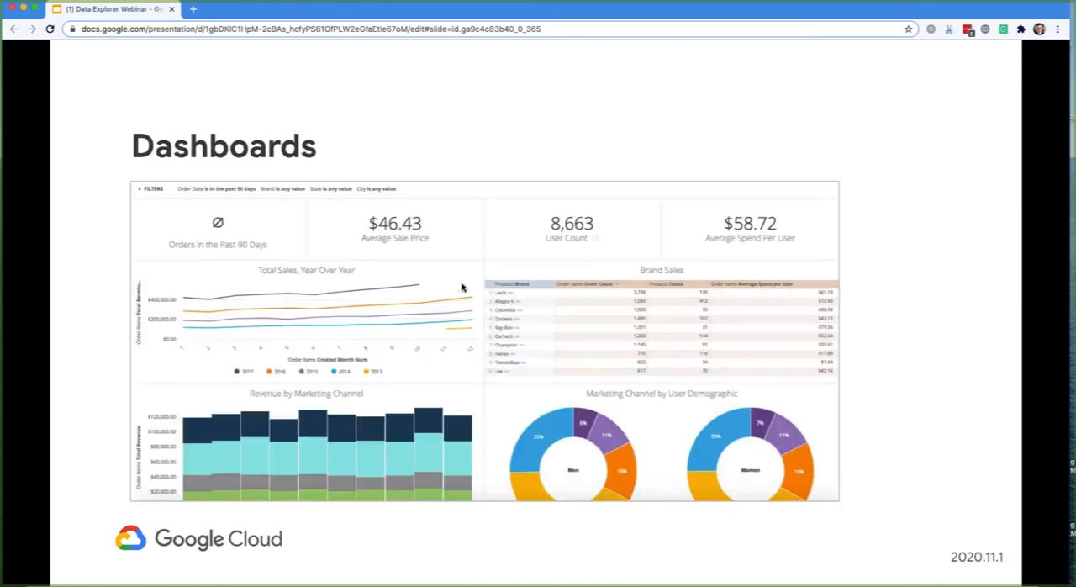
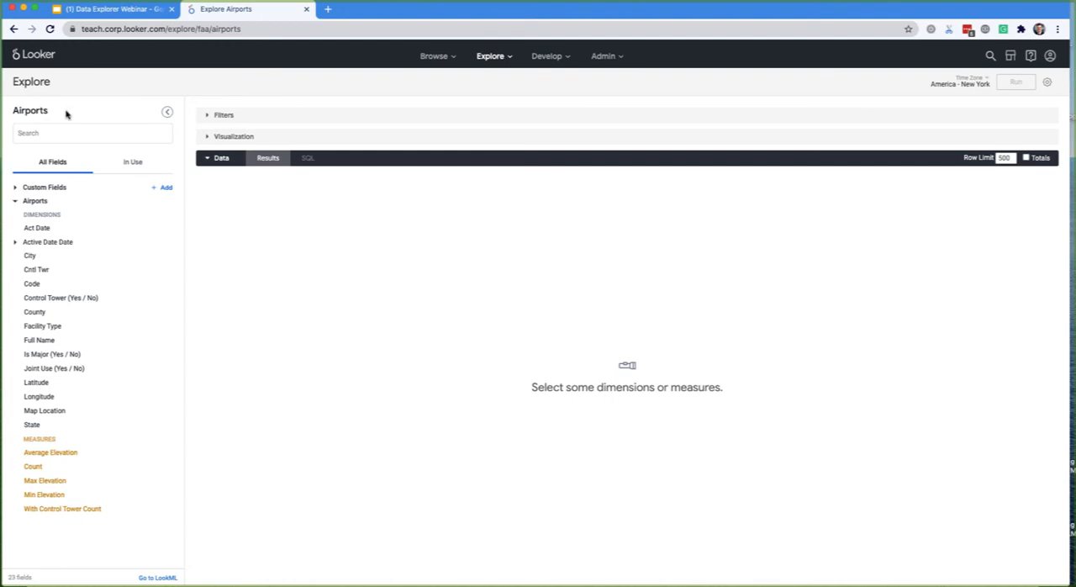
- Look through the available Explores down to the Faa group, read the Flights description, and return to the Airports Explore's title
left_click(513, 61)
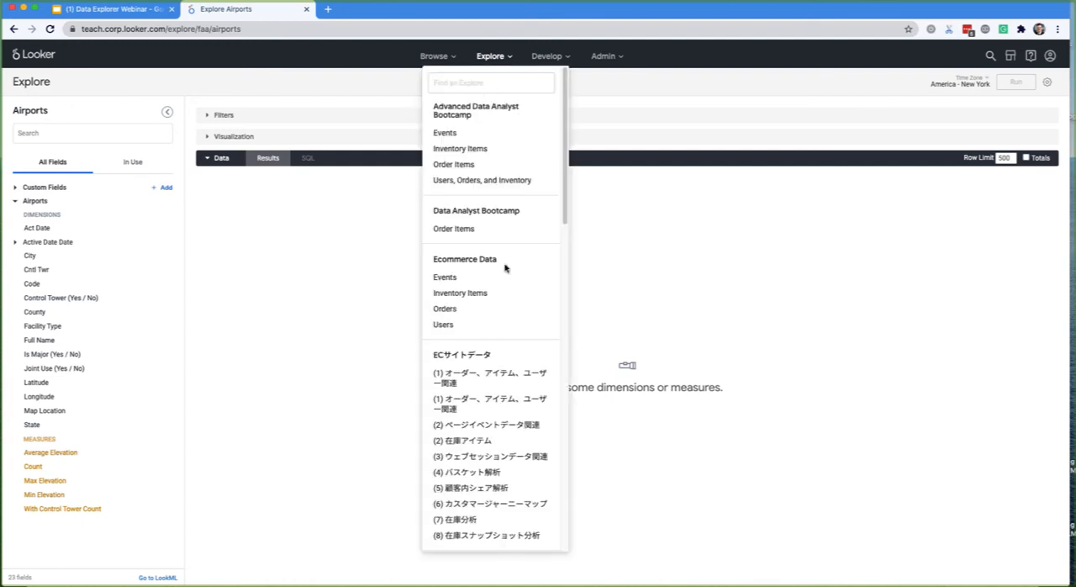
scroll(504, 267, "down", 5)
mouse_move(549, 233)
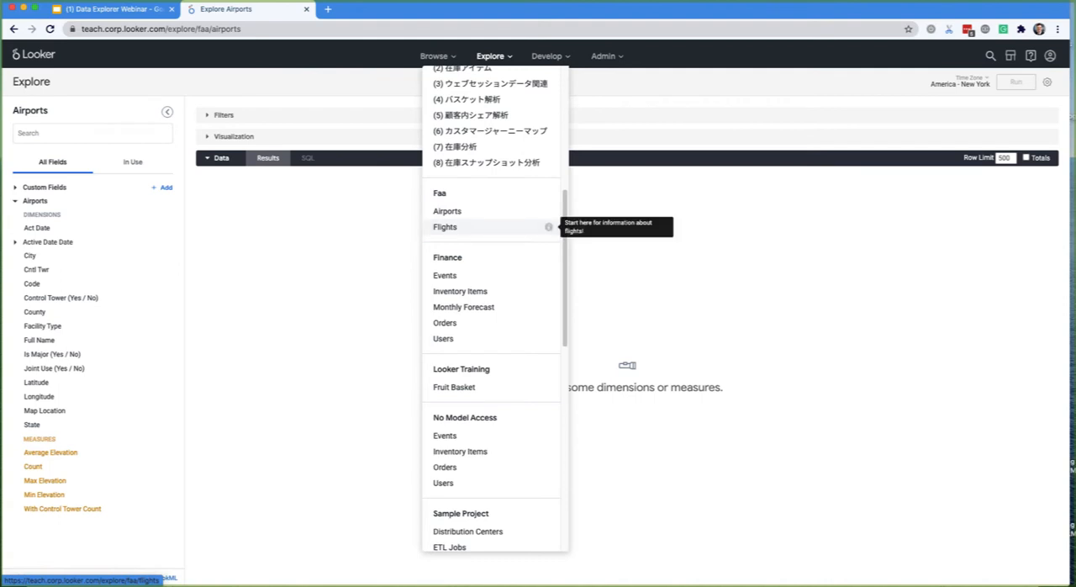
left_click(648, 298)
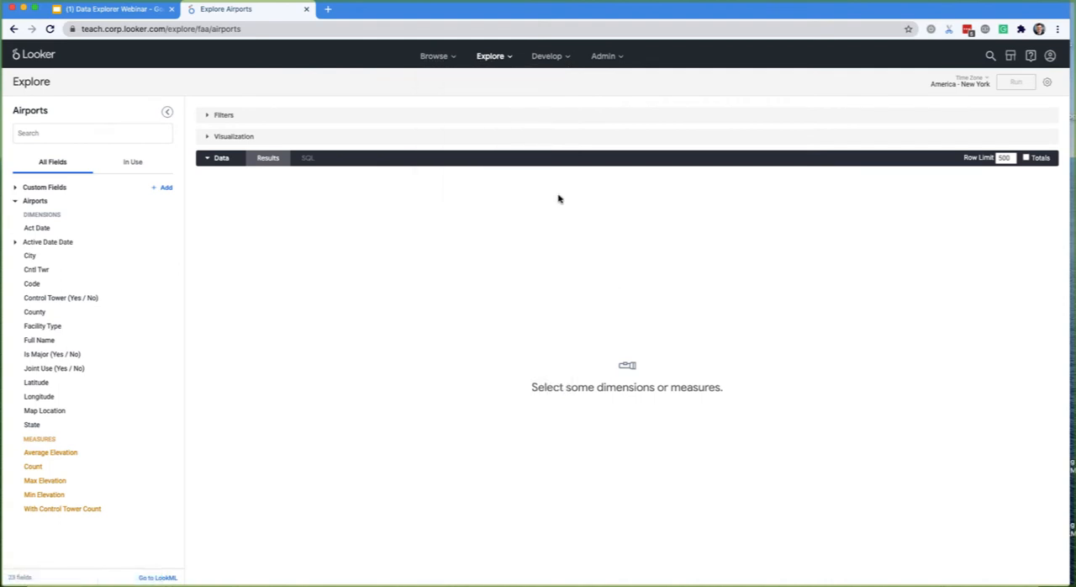
double_click(30, 111)
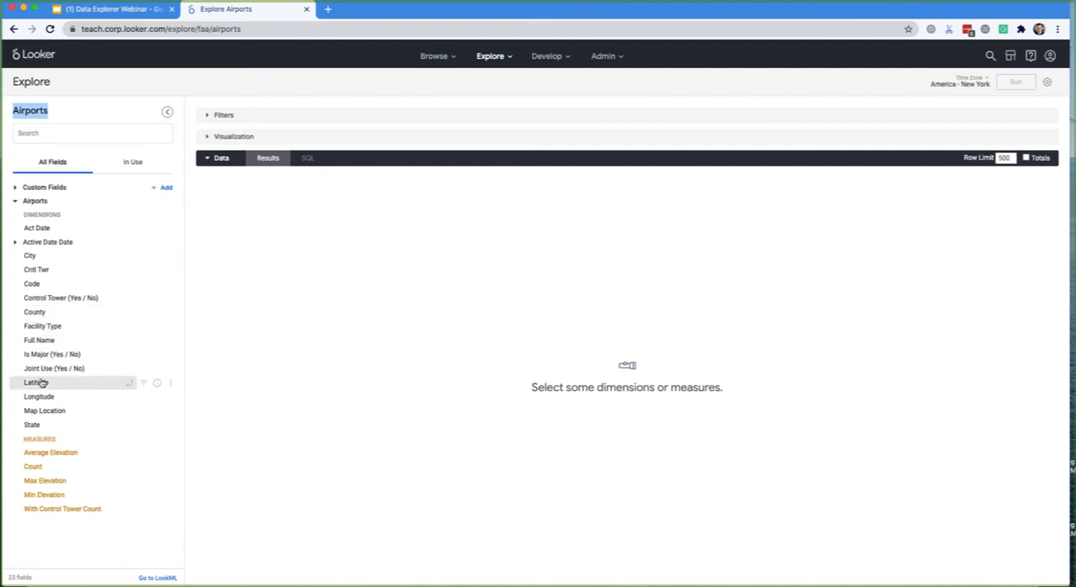
- Add the airport Code dimension to the query and filter it to be equal to ORD
left_click(32, 284)
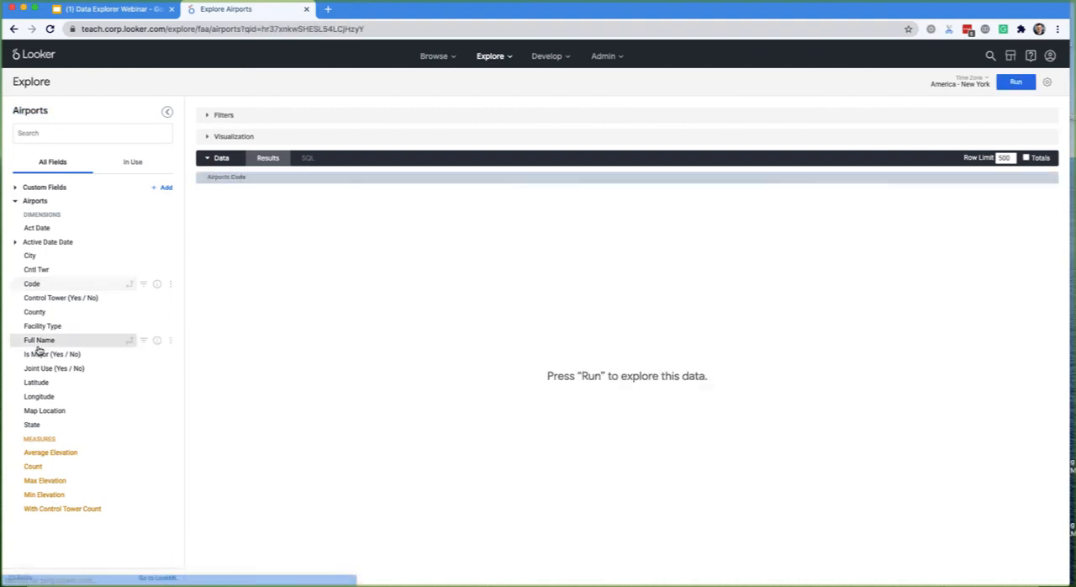
left_click(144, 284)
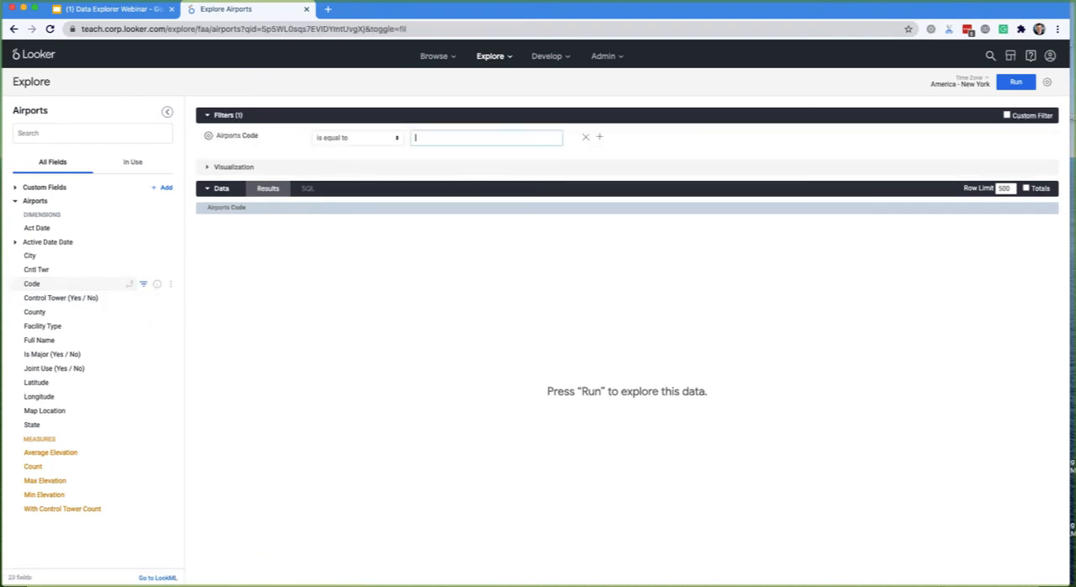
type("ORD")
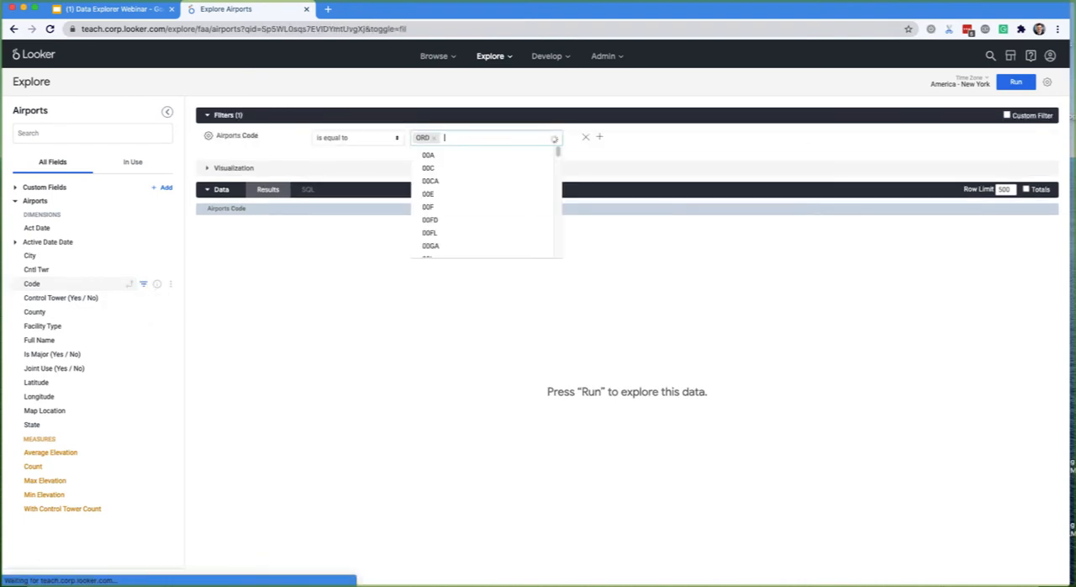
key("Return")
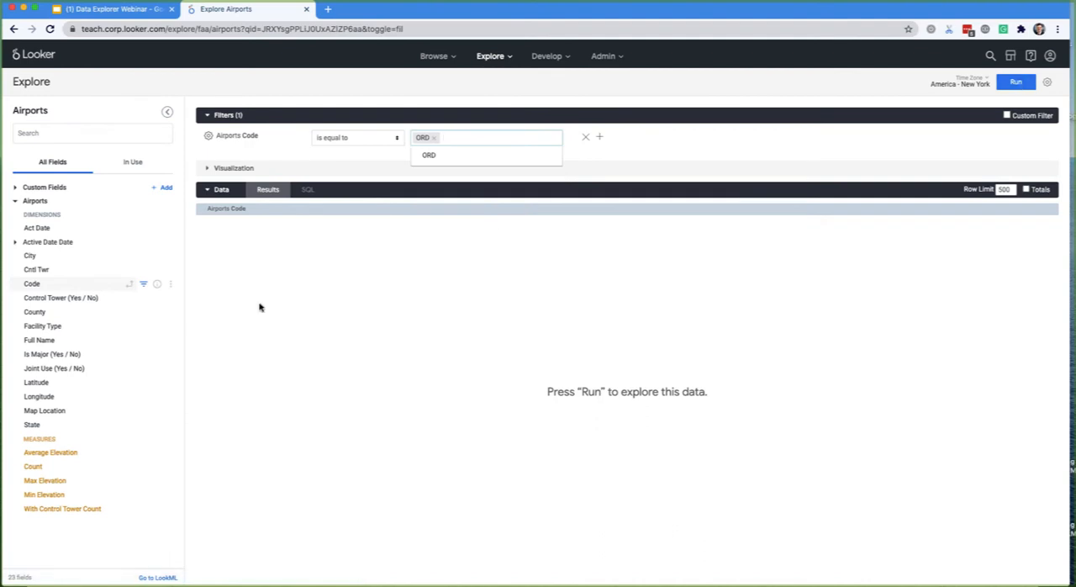
- Add the Full Name dimension, run the query, and highlight the returned airport code and full name
left_click(39, 339)
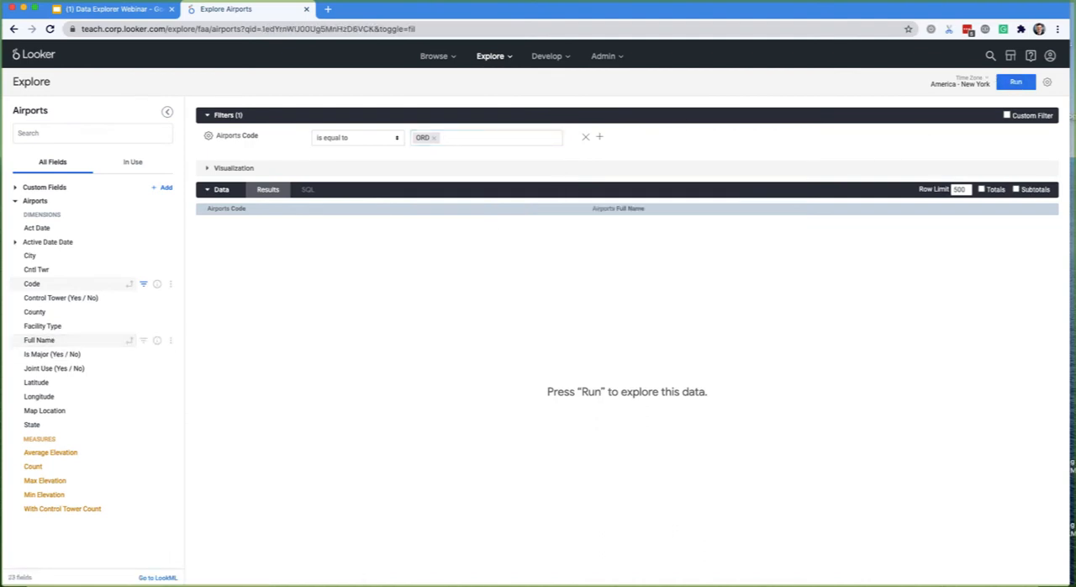
left_click(1015, 82)
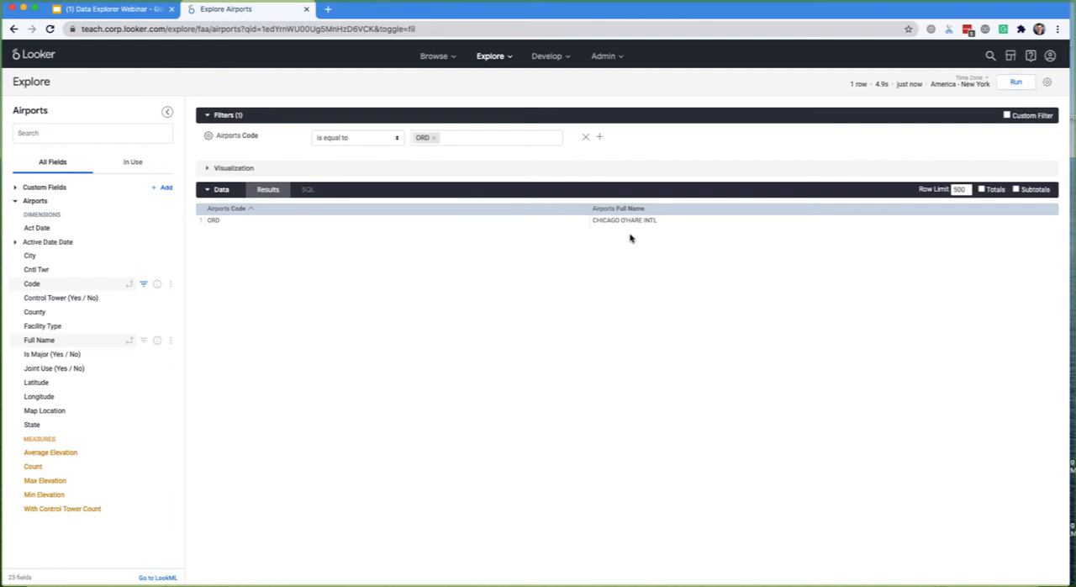
left_click_drag(228, 222, 202, 224)
left_click(293, 266)
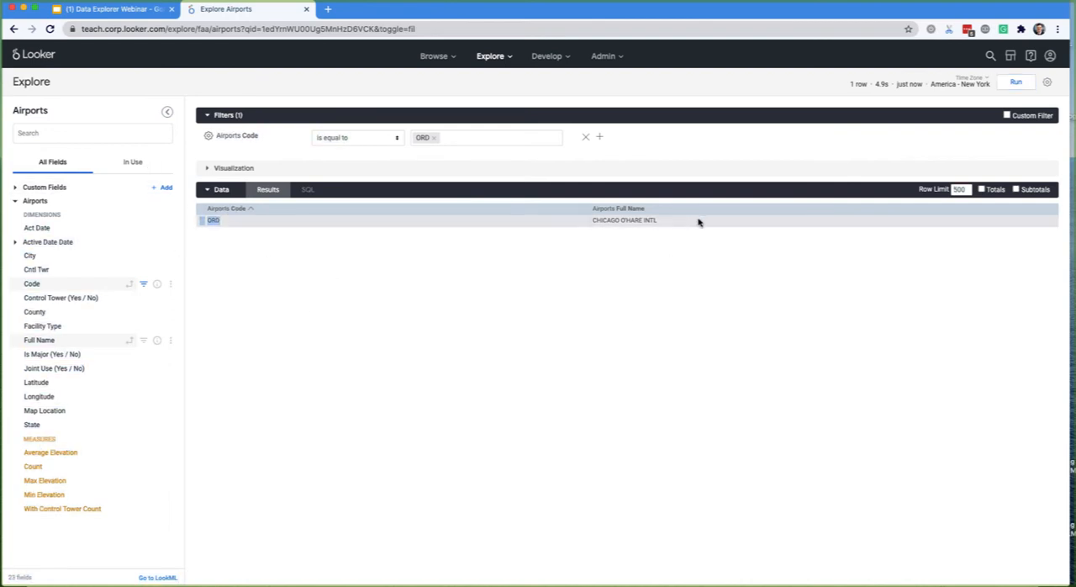
left_click_drag(697, 222, 561, 221)
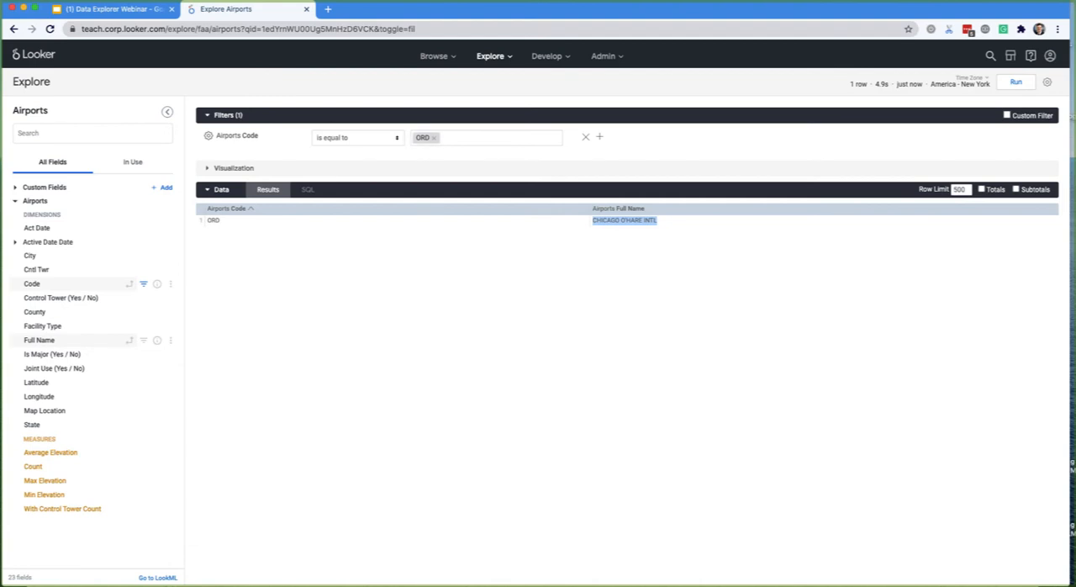
- Remove the ORD value from the Airports Code filter and rerun the query
left_click(443, 139)
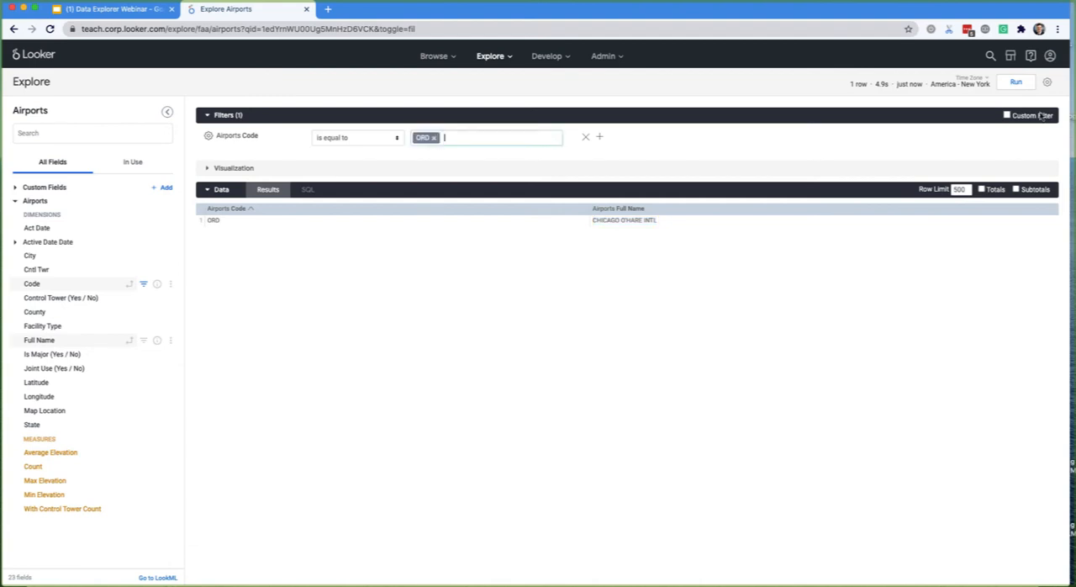
left_click(434, 137)
left_click(1016, 81)
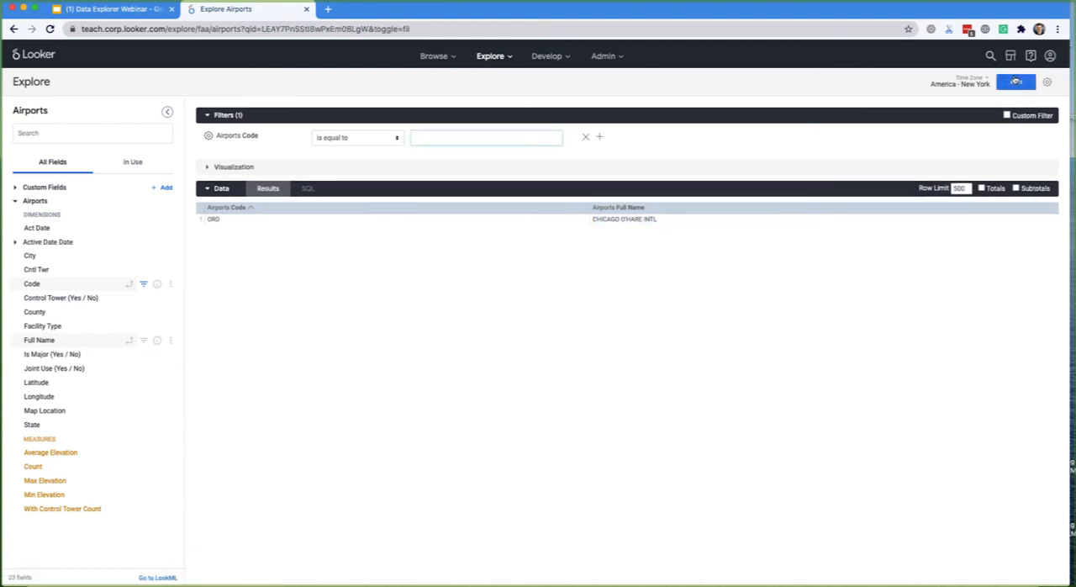
left_click(1016, 82)
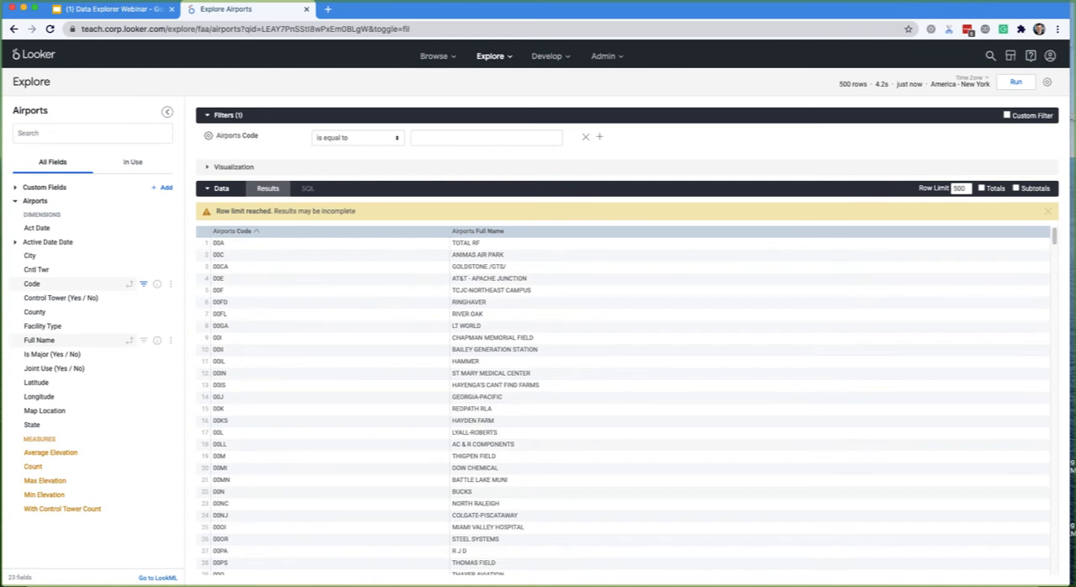
- Review the fields in use, remove all fields and filters from the query, and return to the full field list
left_click(132, 161)
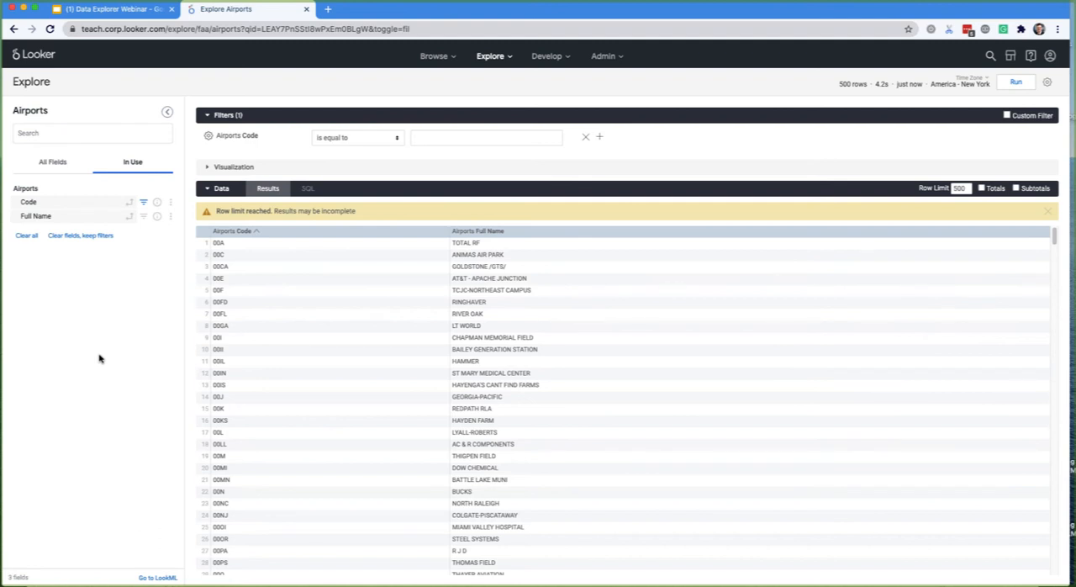
key("super+k")
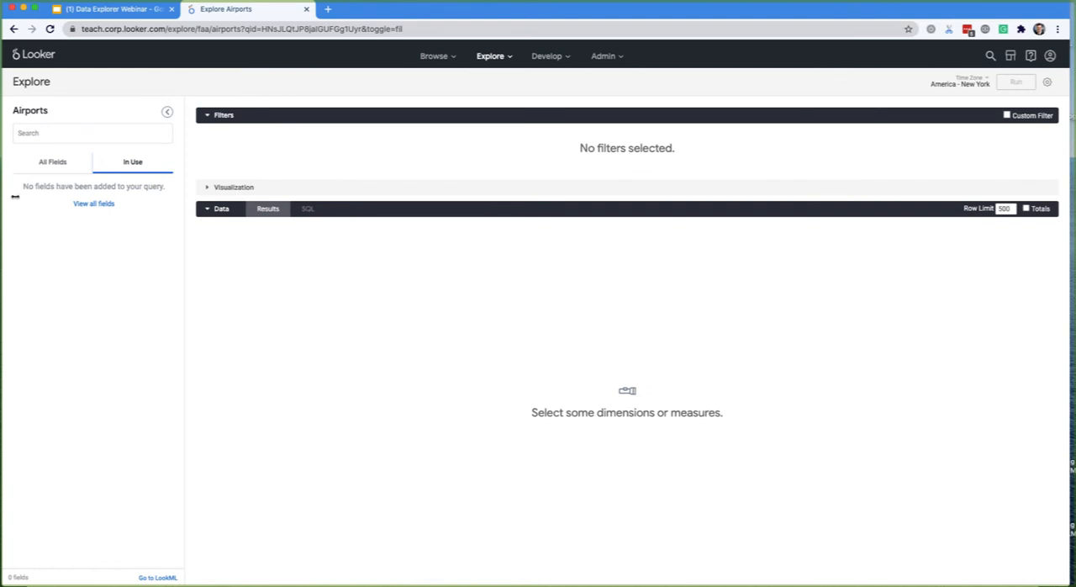
left_click(52, 165)
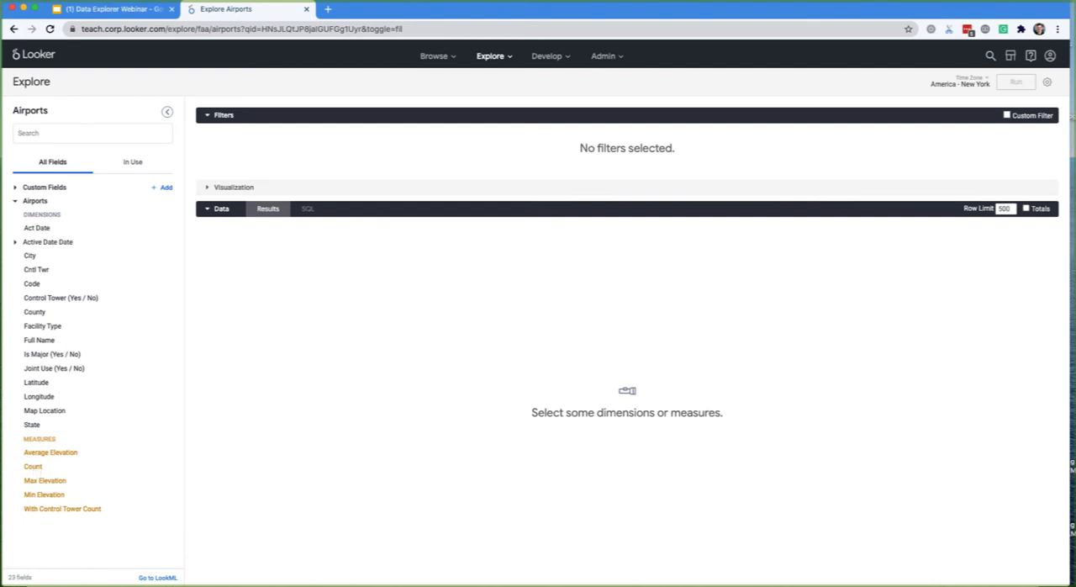
- Add the Airports Count measure, run the query, and highlight the returned value
left_click(34, 469)
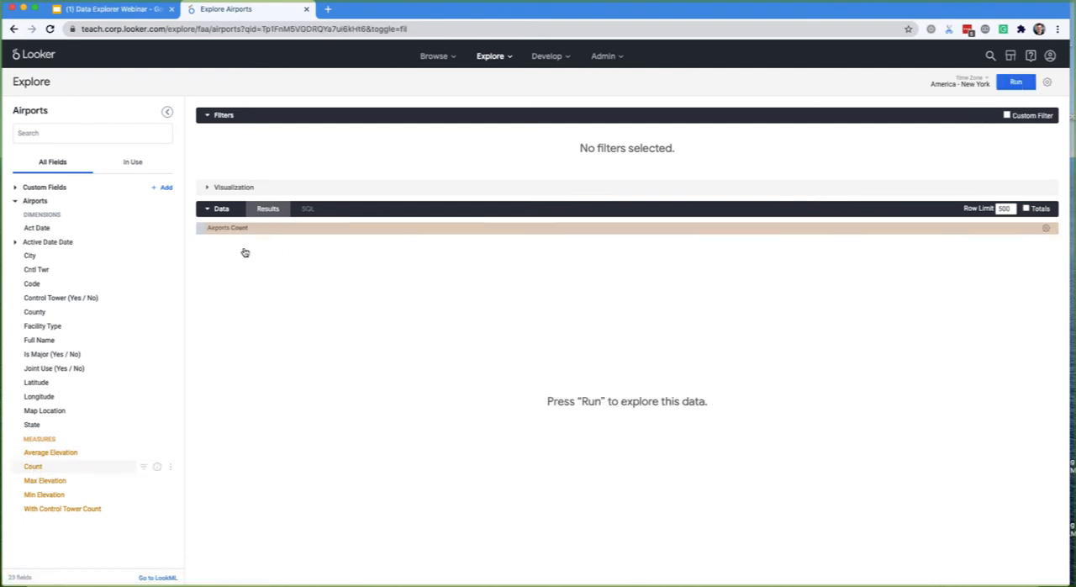
left_click(1015, 84)
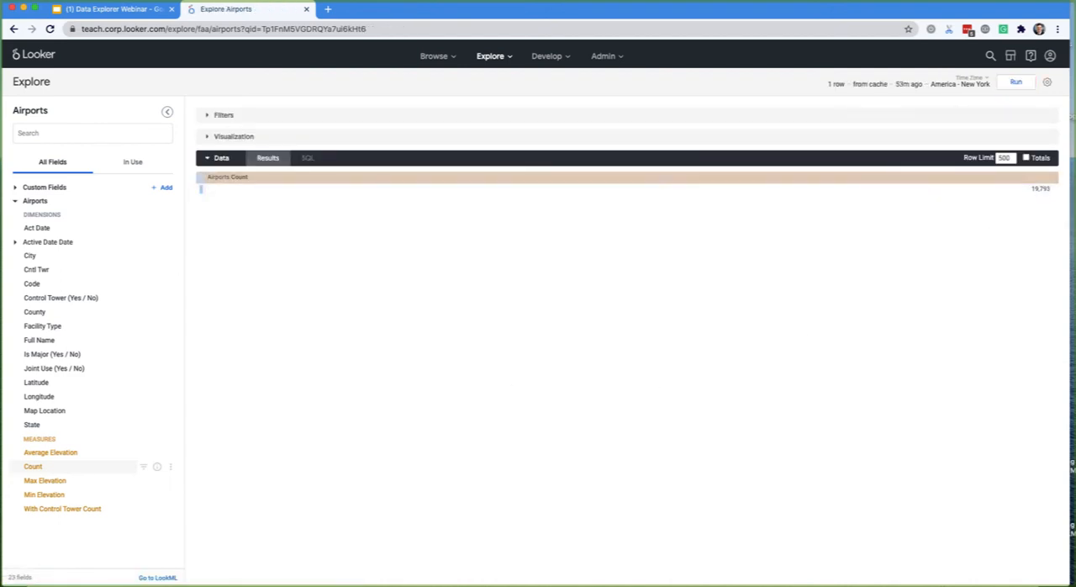
left_click_drag(1021, 192, 1050, 193)
key("super+Tab")
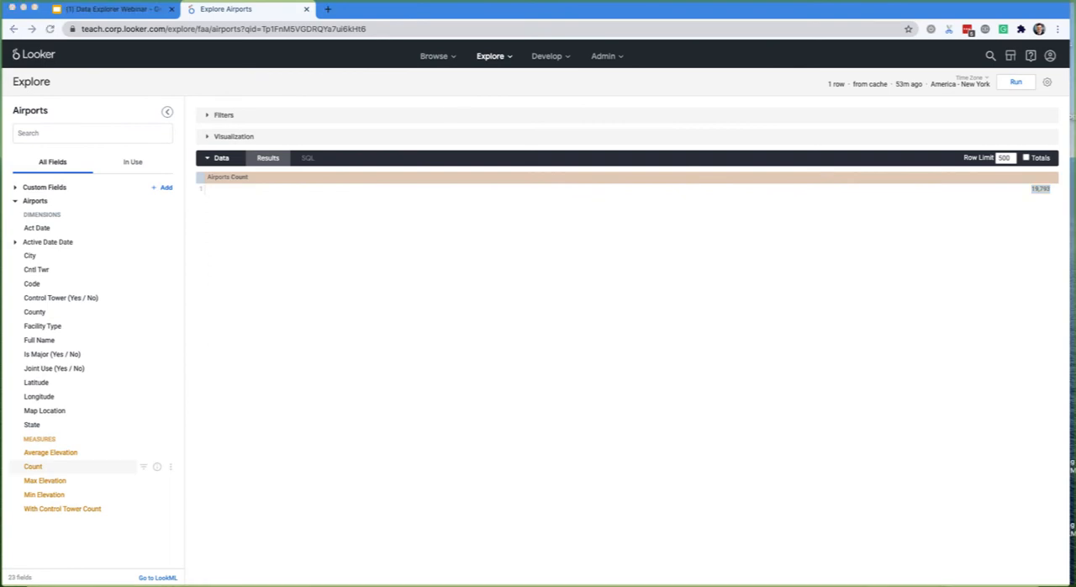
- Examine the SQL generated for the Airports Count query, highlight it, and compare it with the results table
left_click(260, 165)
left_click(308, 160)
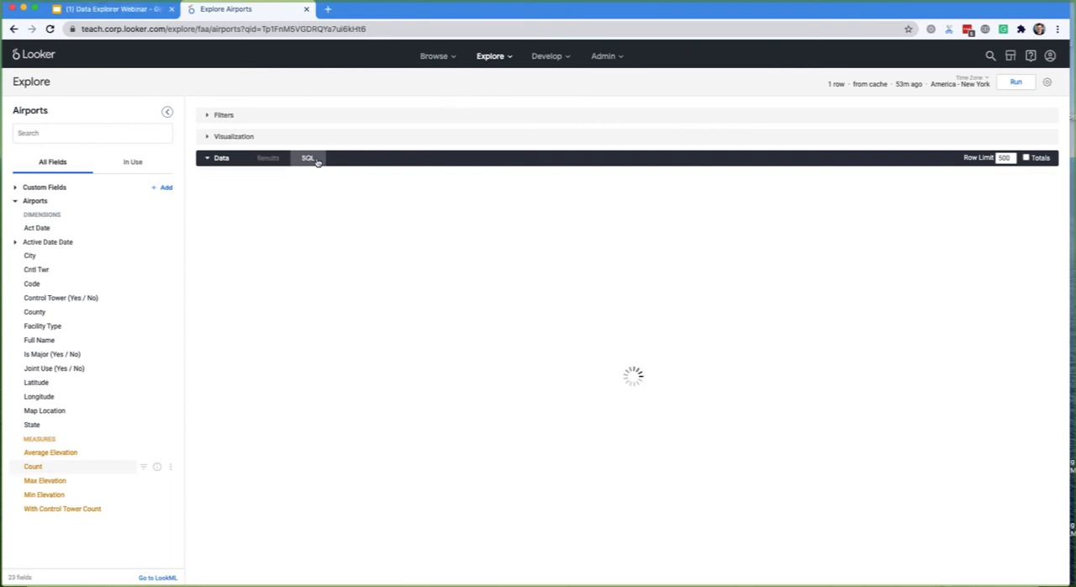
left_click_drag(278, 248, 210, 186)
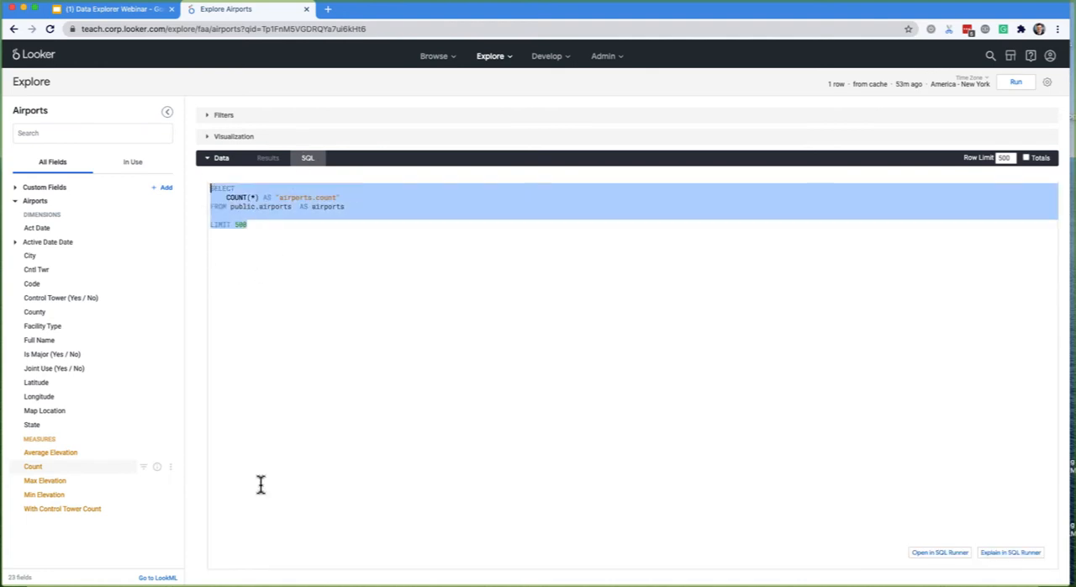
left_click(268, 159)
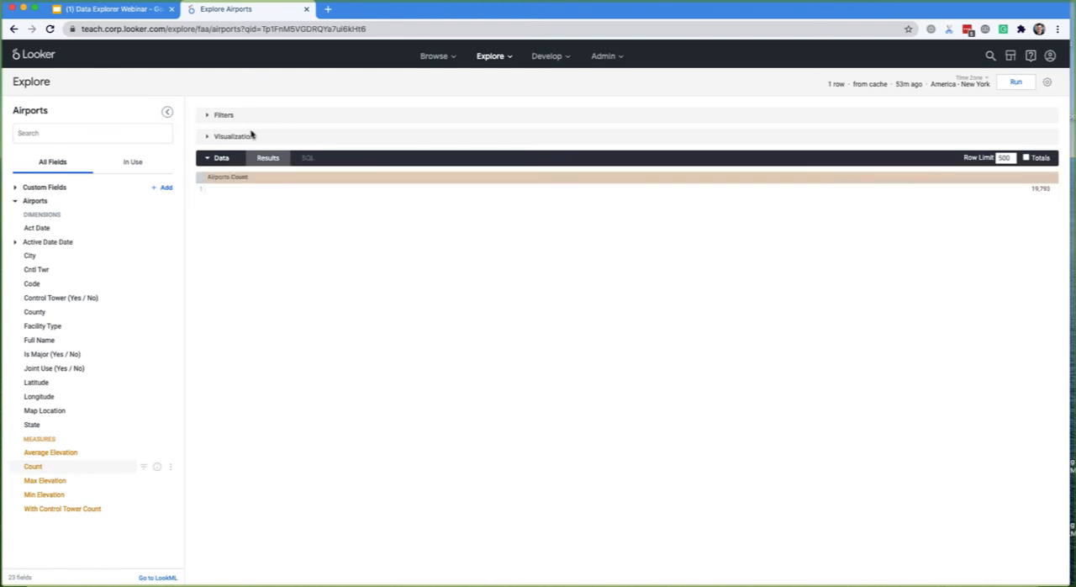
left_click(306, 161)
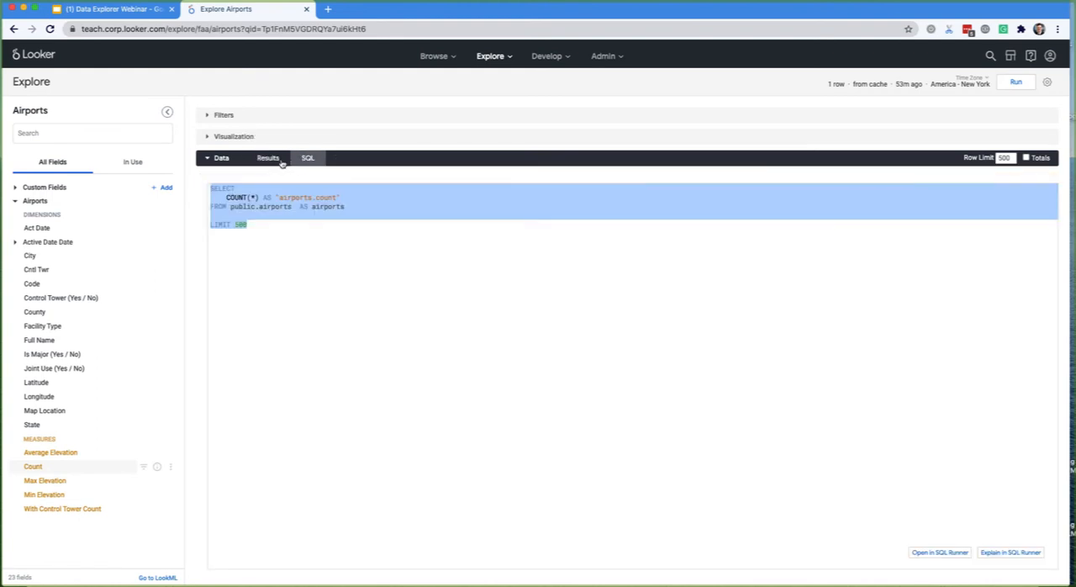
left_click(280, 162)
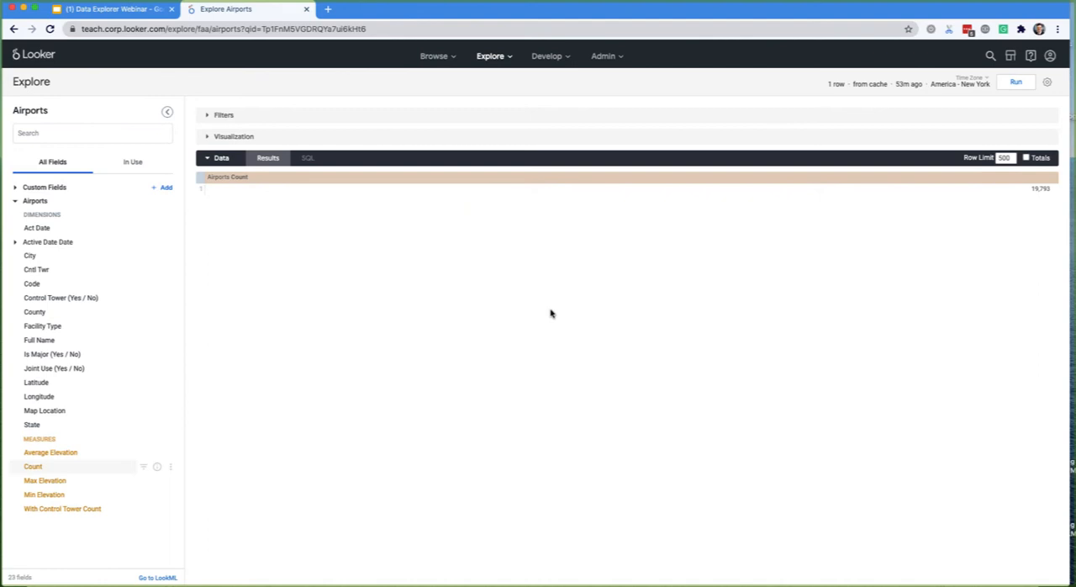
- Collapse the query data, expand the visualization, and look through the additional chart types
left_click(221, 160)
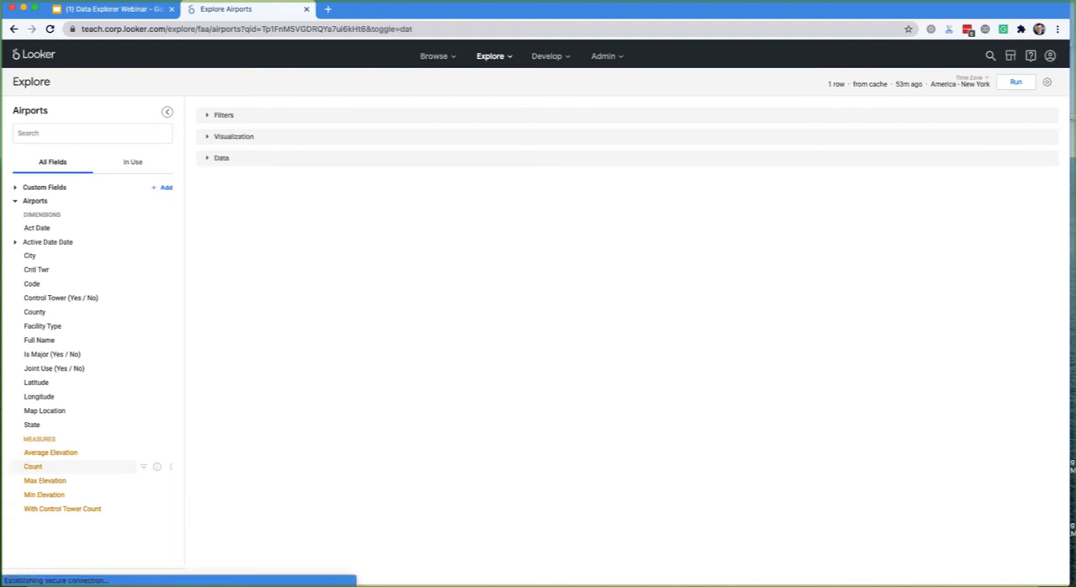
left_click(232, 136)
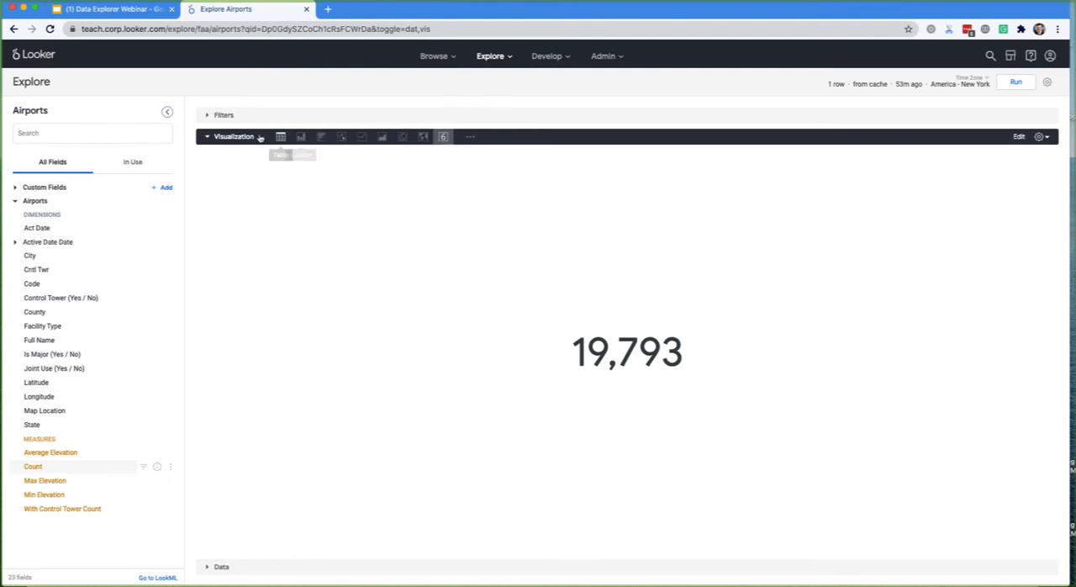
left_click(471, 138)
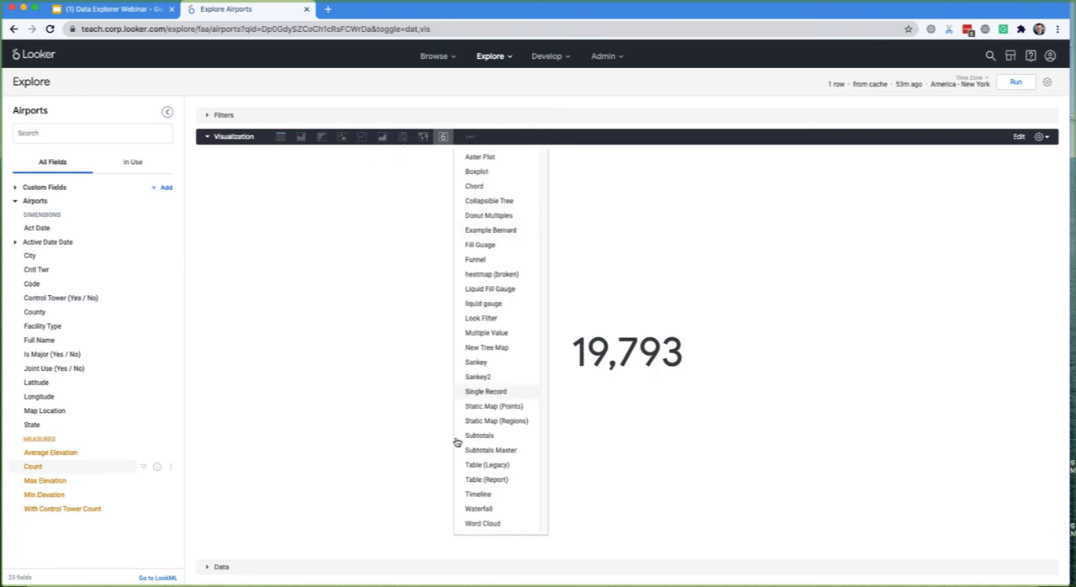
left_click(398, 229)
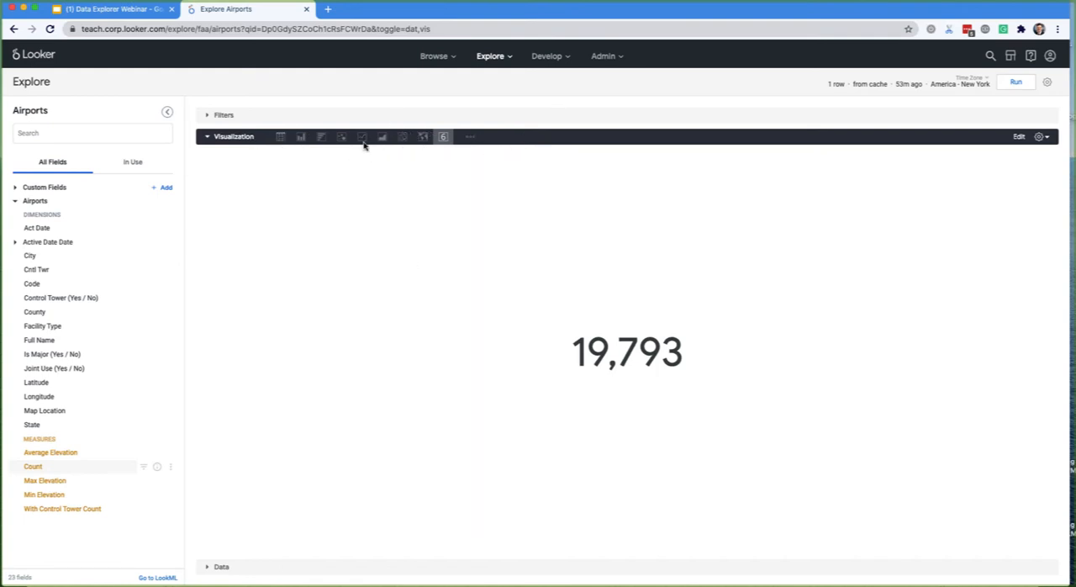
- Try the Table and Column visualizations for the airport count, and switch back to Single Value
left_click(281, 137)
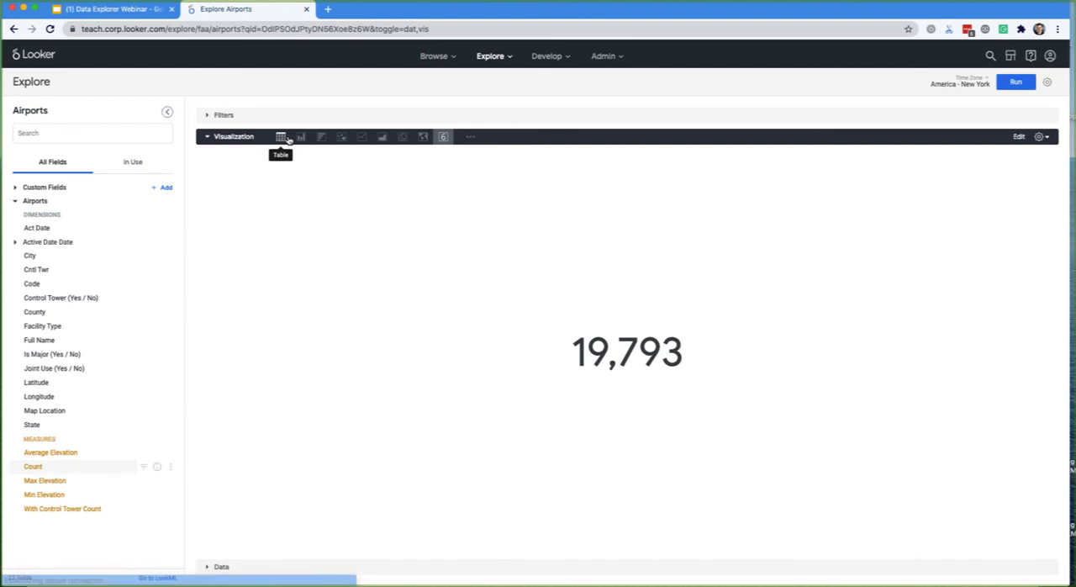
left_click(301, 138)
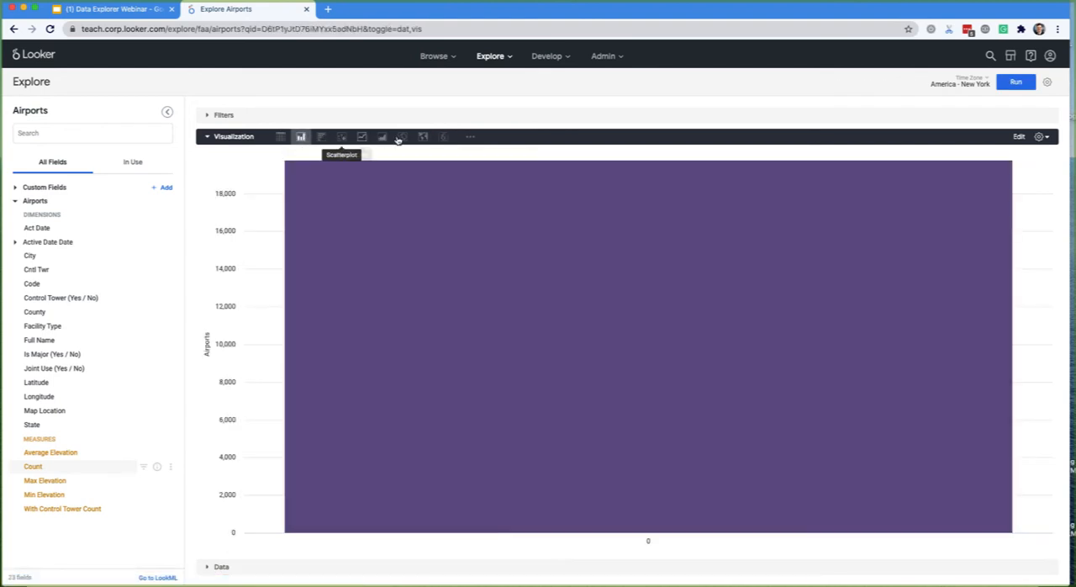
left_click(443, 137)
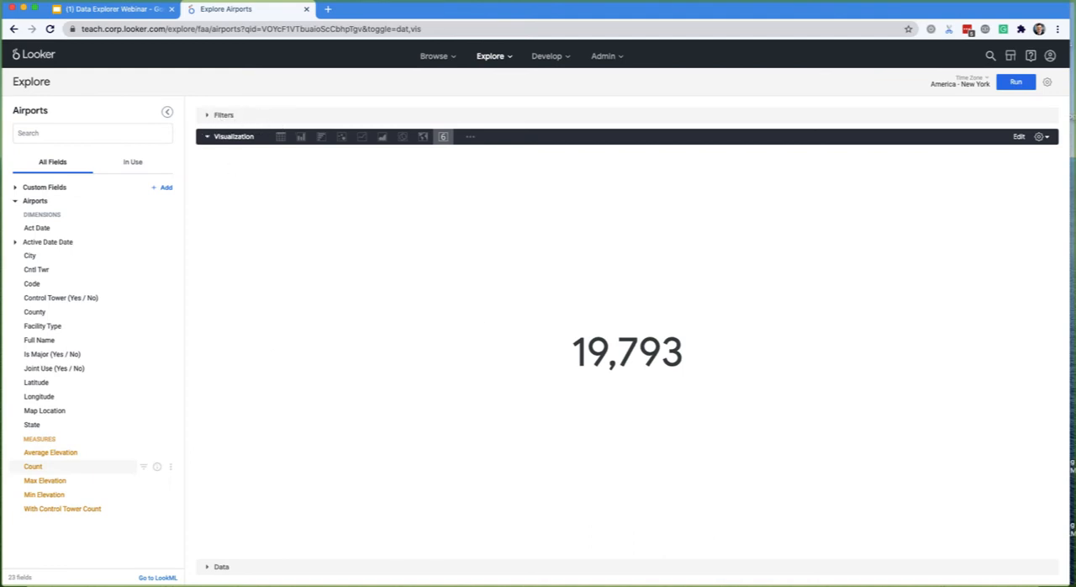
- Start saving the single-value result to a dashboard and create a new dashboard named "Airports Dashboard" in the personal folder
left_click(223, 115)
left_click(223, 115)
left_click(1048, 84)
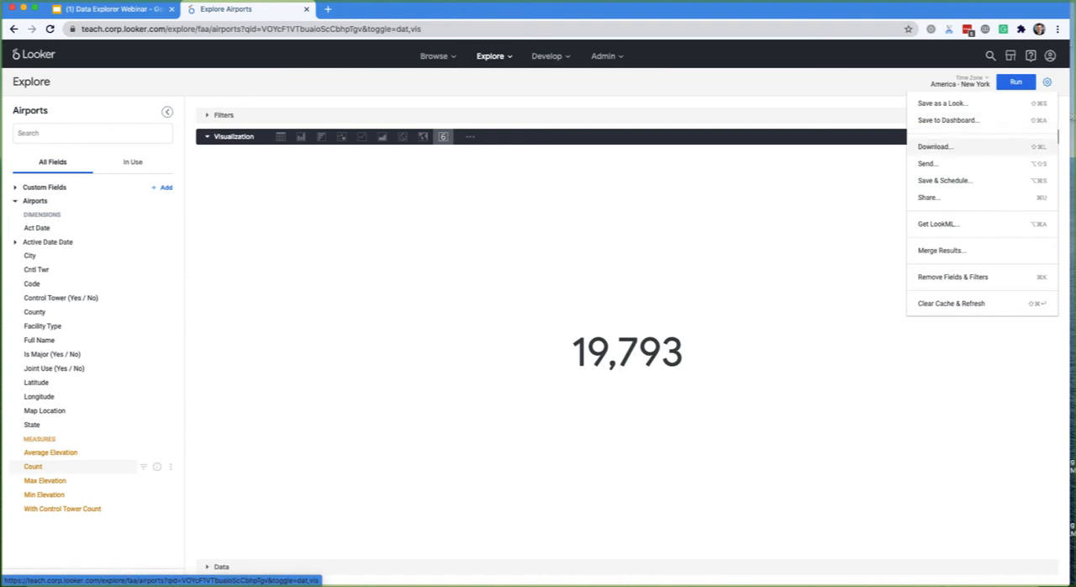
left_click(953, 122)
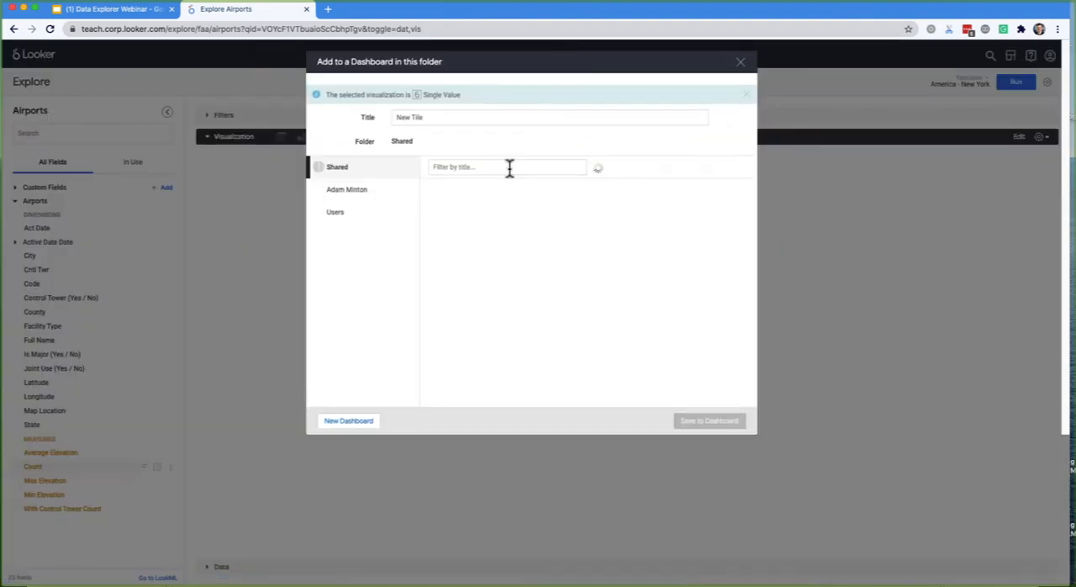
left_click(371, 192)
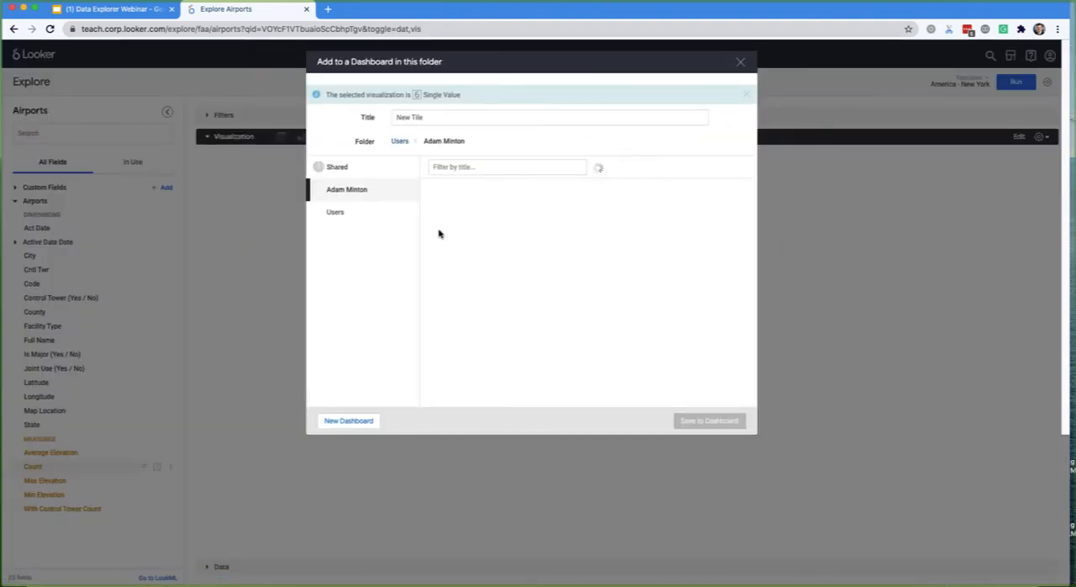
left_click(367, 422)
type("Airpo")
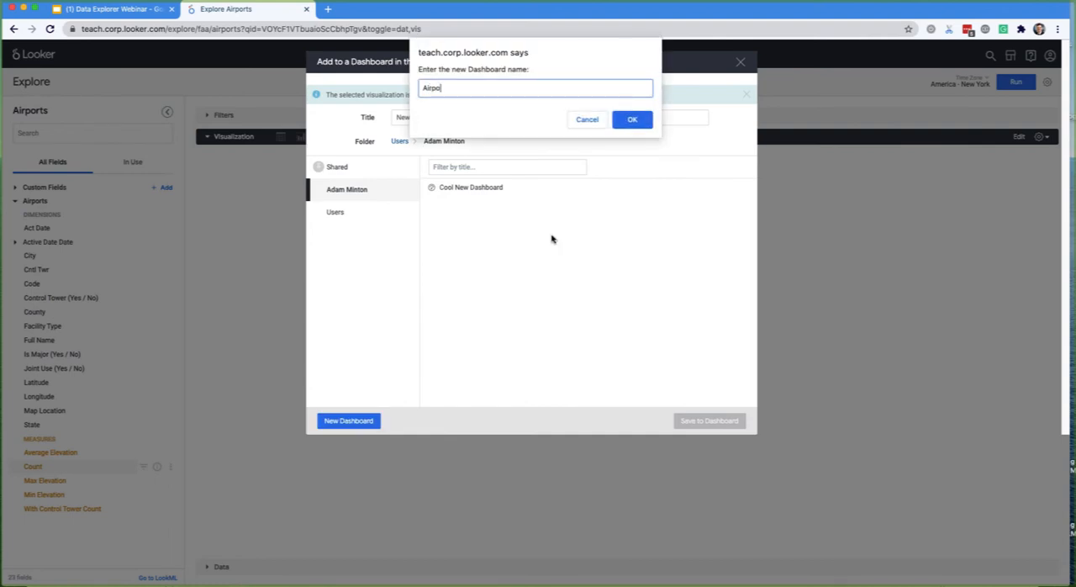
type("rts Dashboard")
left_click(630, 119)
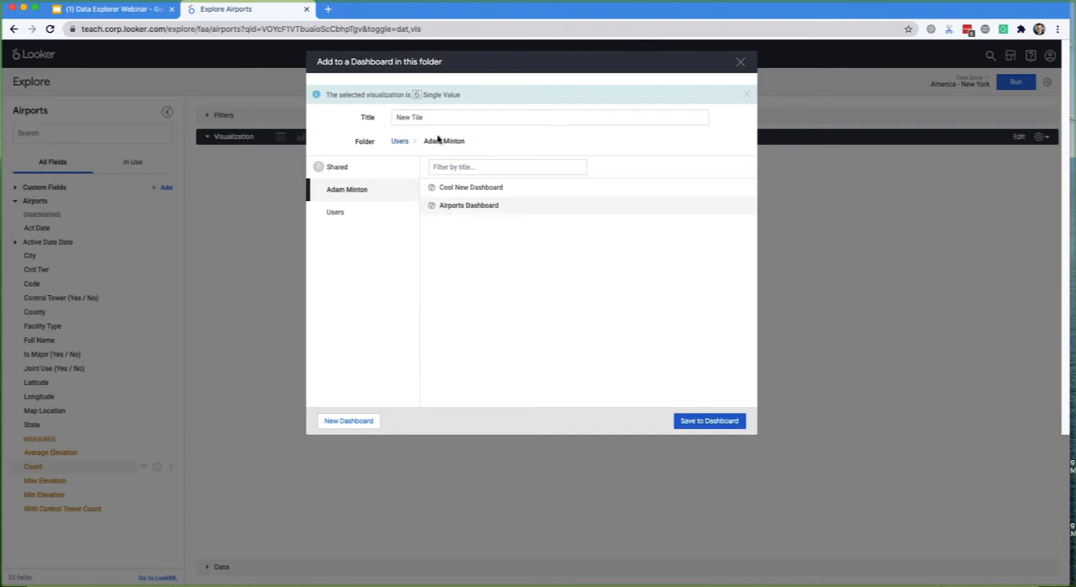
- Save the tile as "Count of All Airports" to the Airports Dashboard and open that dashboard in a new tab
triple_click(435, 119)
type("Cou")
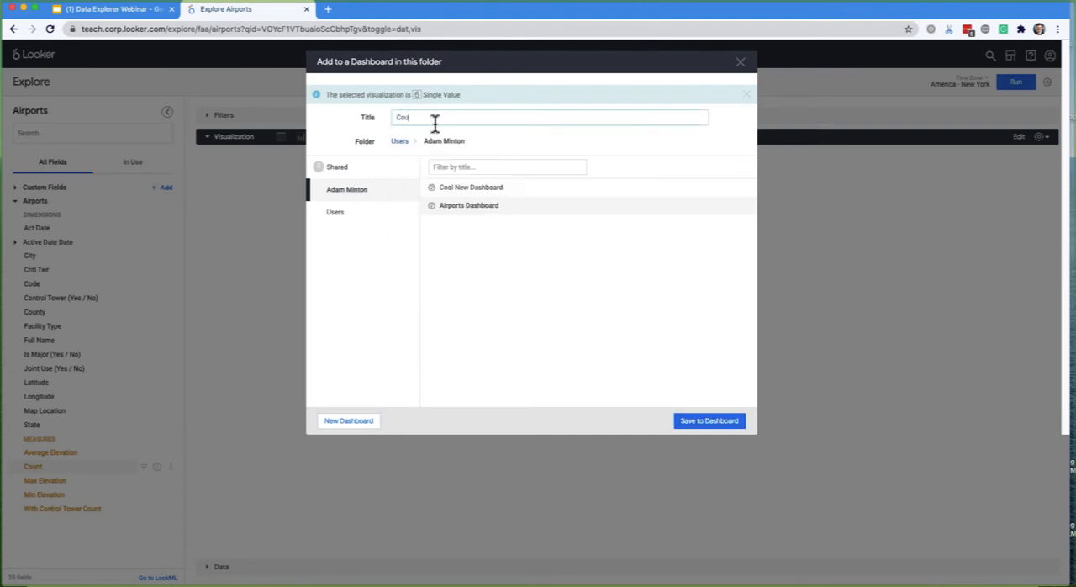
type("nt of All Airports")
left_click(701, 400)
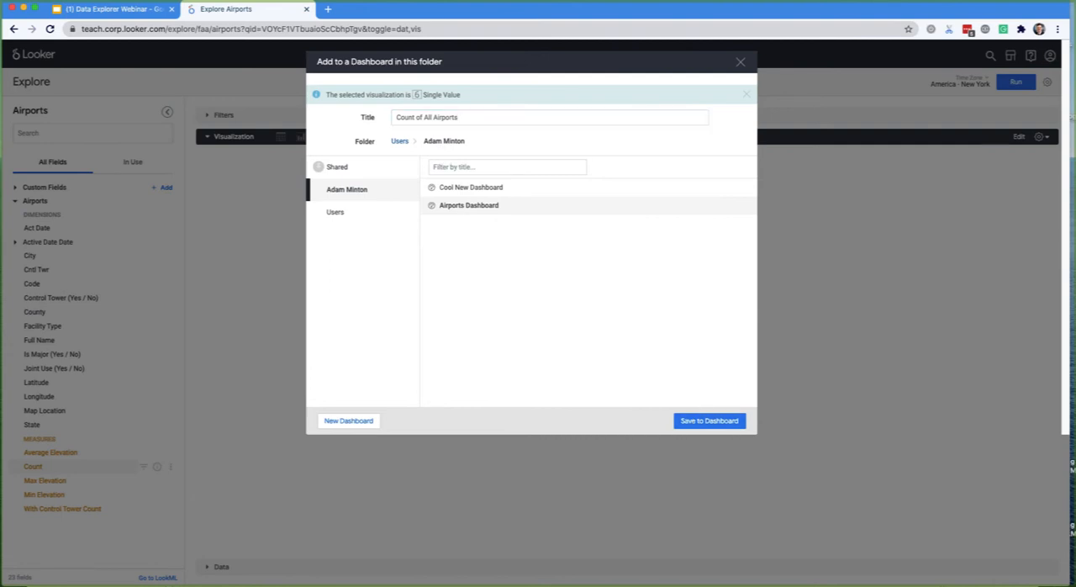
left_click(709, 420)
left_click(383, 116)
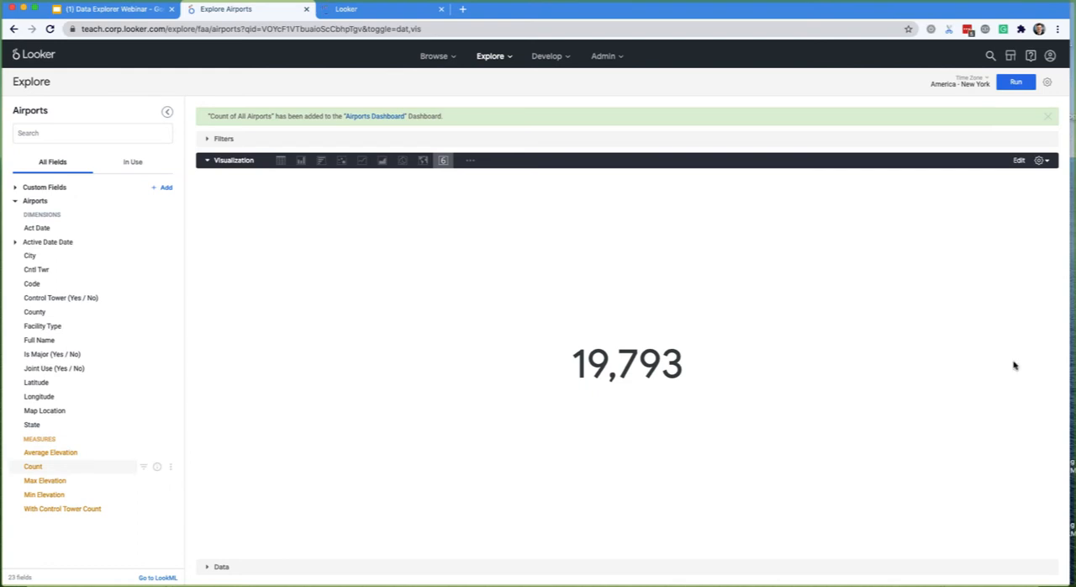
- Expand the query data and review the visualization's edit settings and the Airports Count column's options
left_click(352, 569)
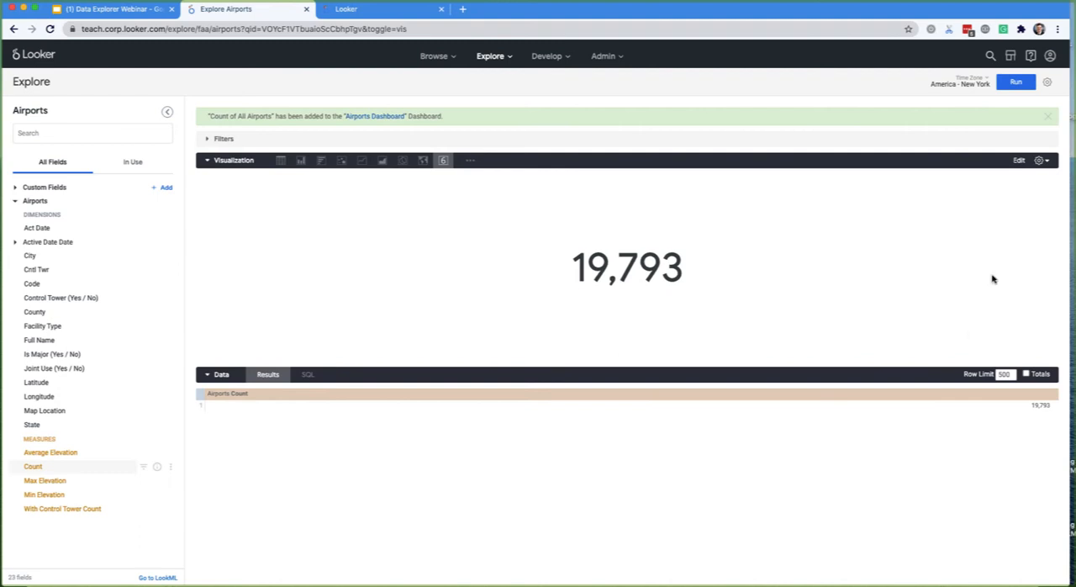
left_click(1043, 160)
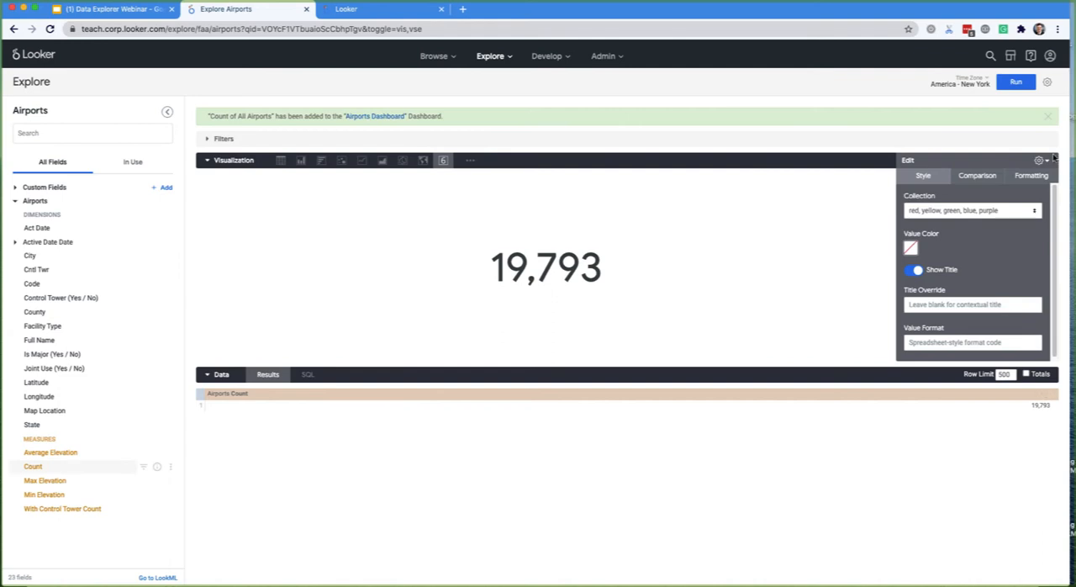
left_click(1019, 165)
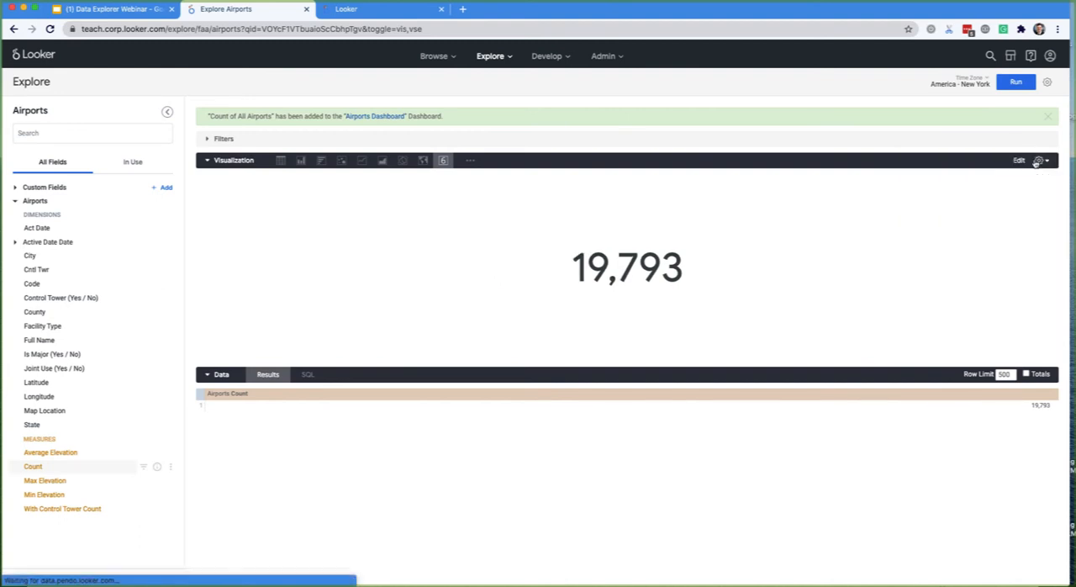
left_click(1046, 394)
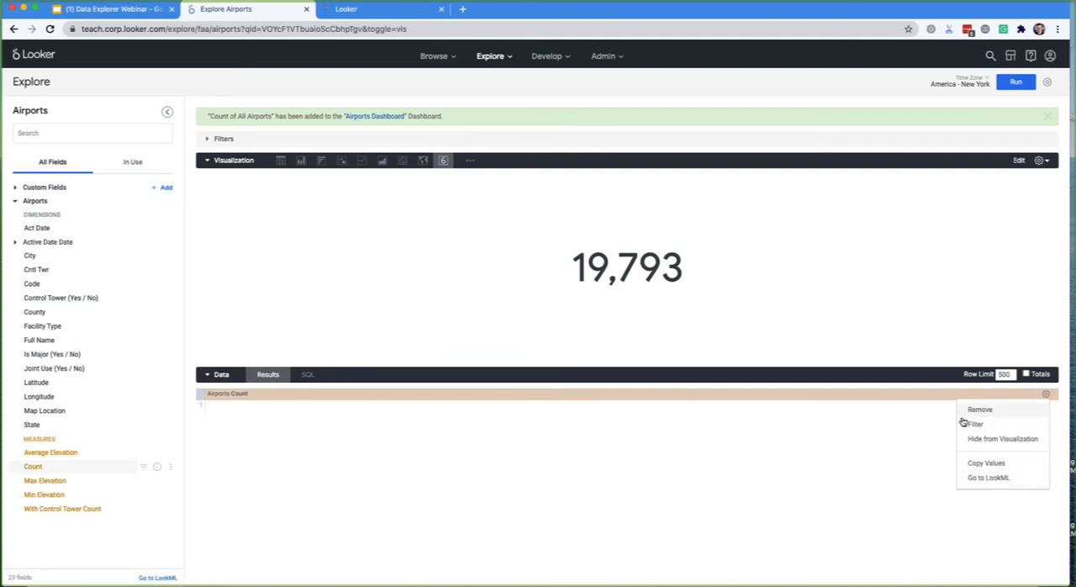
left_click(728, 415)
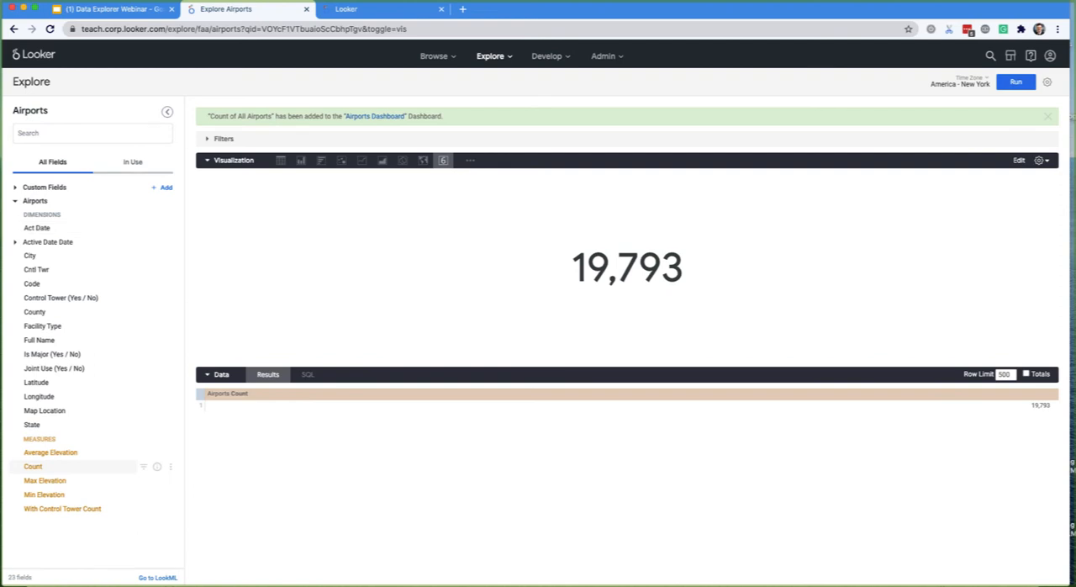
- List only the fields in use and review the actions for saving, downloading and sharing the Explore
left_click(133, 162)
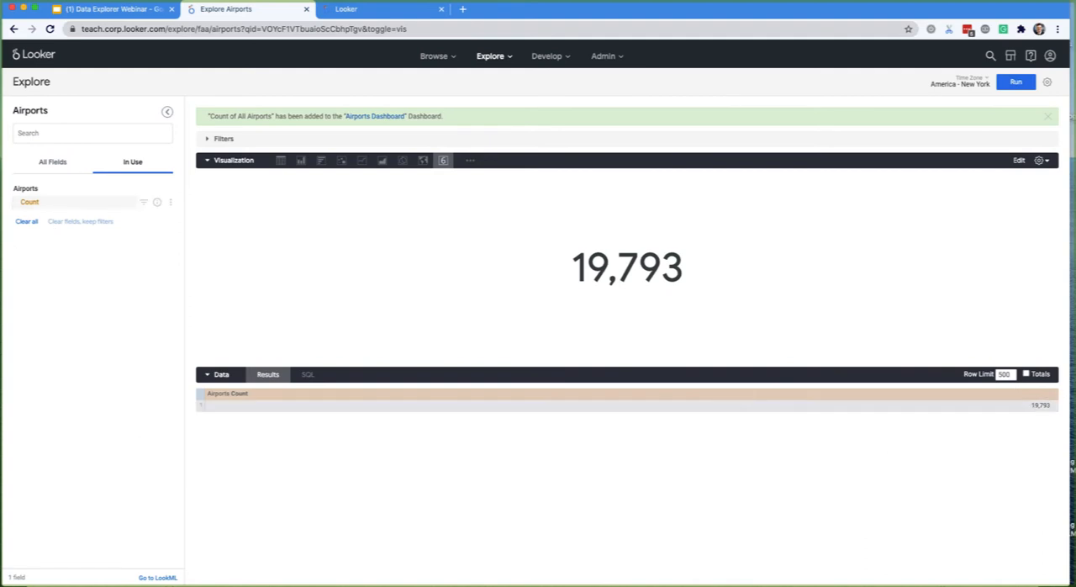
left_click(1047, 82)
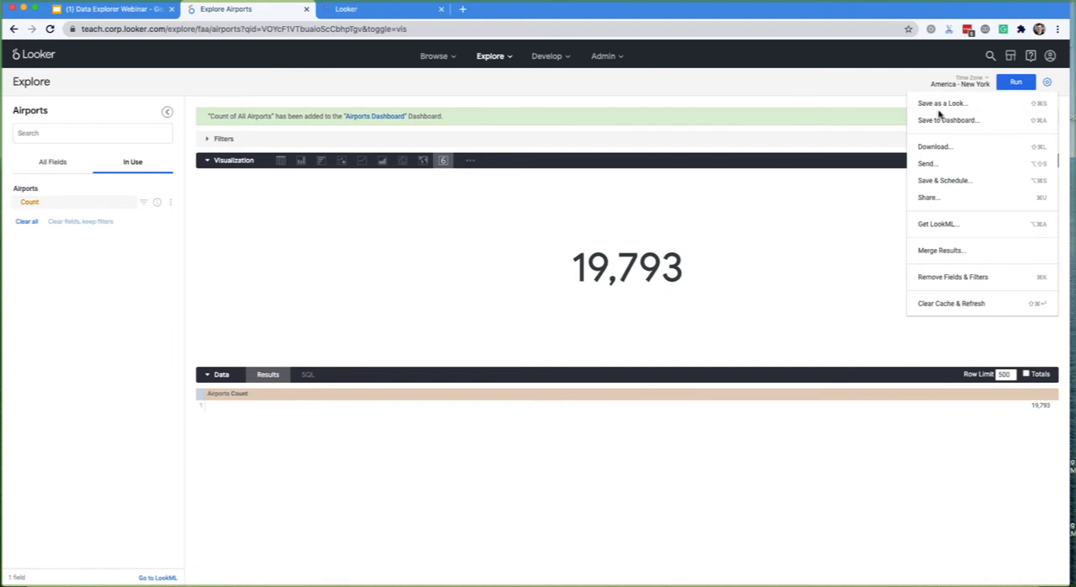
left_click(775, 309)
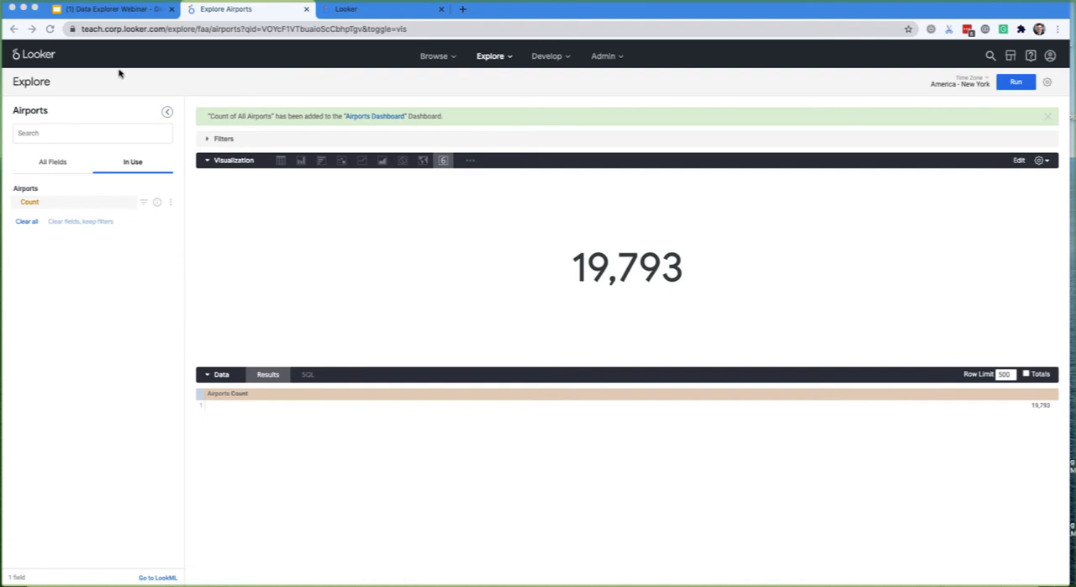
- Switch to the Data Explorer Webinar deck in Google Slides and advance to the "Working with Measures: Practice" slide
left_click(103, 10)
key("Right")
key("Right")
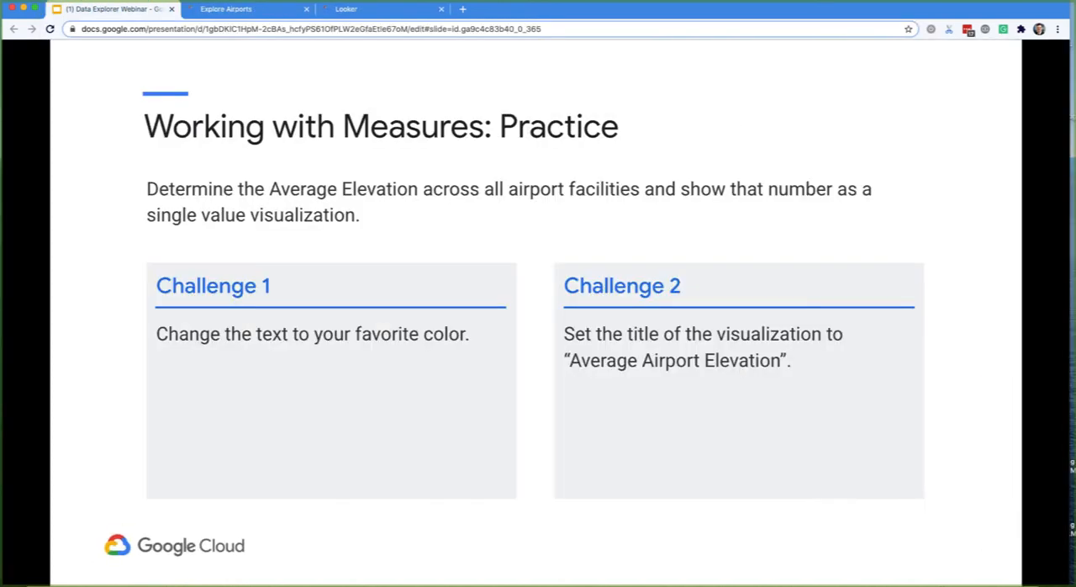
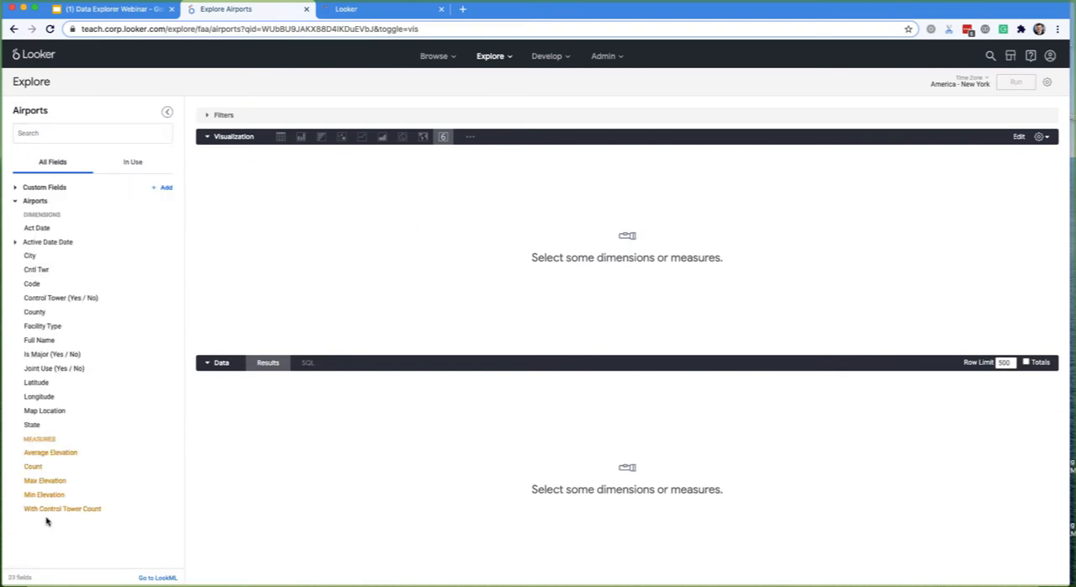
- Add the Average Elevation measure to the Airports query and run it
left_click(60, 135)
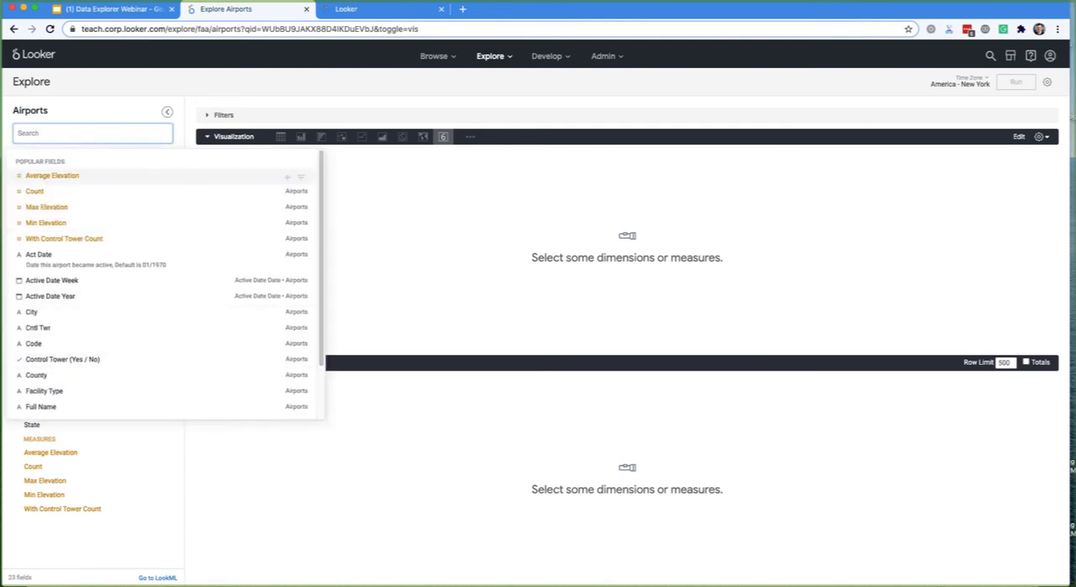
left_click_drag(77, 165, 76, 222)
left_click(68, 183)
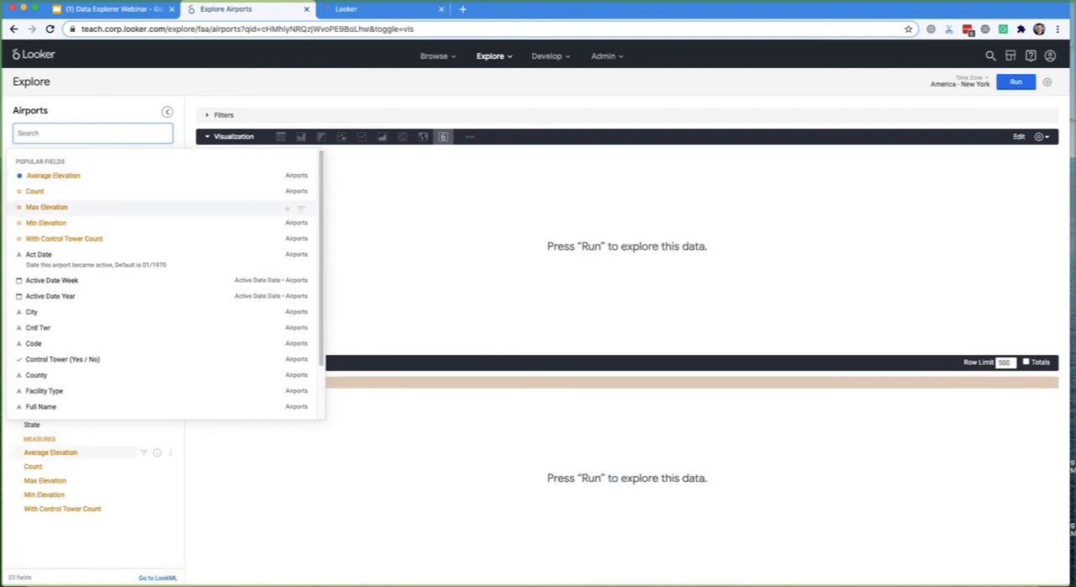
left_click(1018, 86)
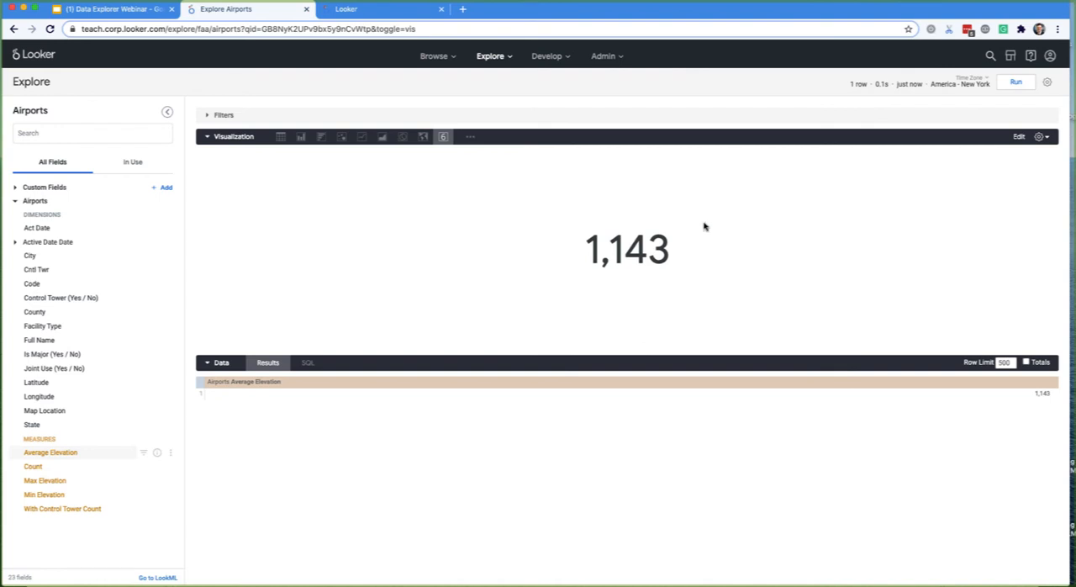
- Set the single value's color to blue and its title override to "Average Airport Elevation"
left_click(1020, 137)
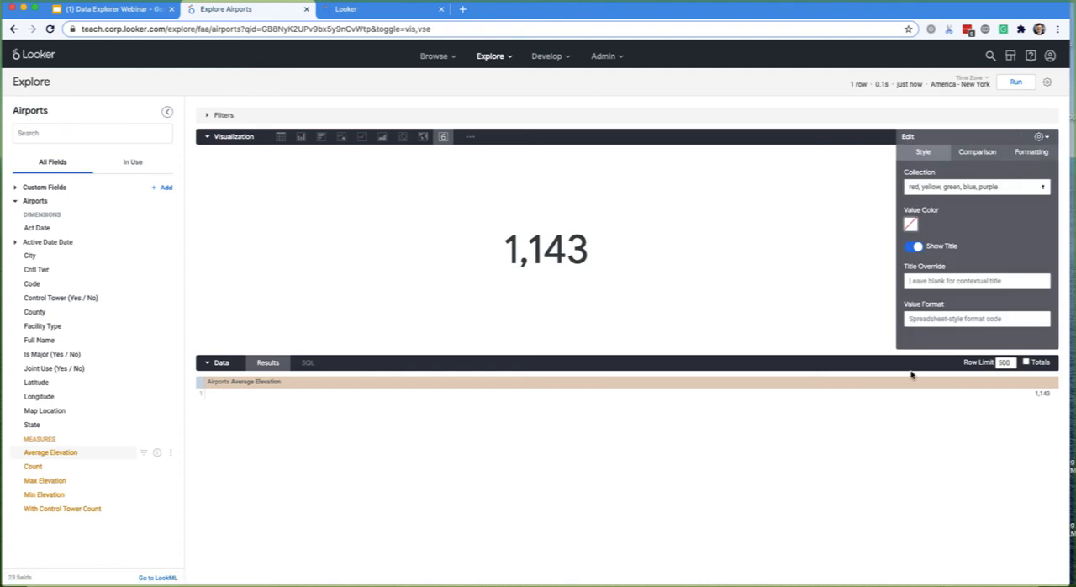
left_click(909, 225)
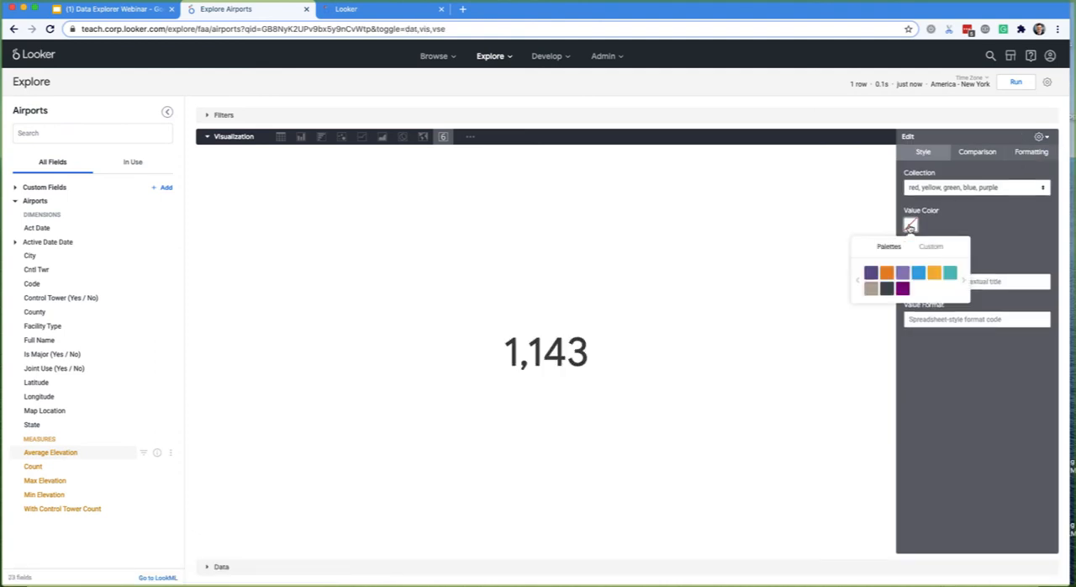
left_click(918, 273)
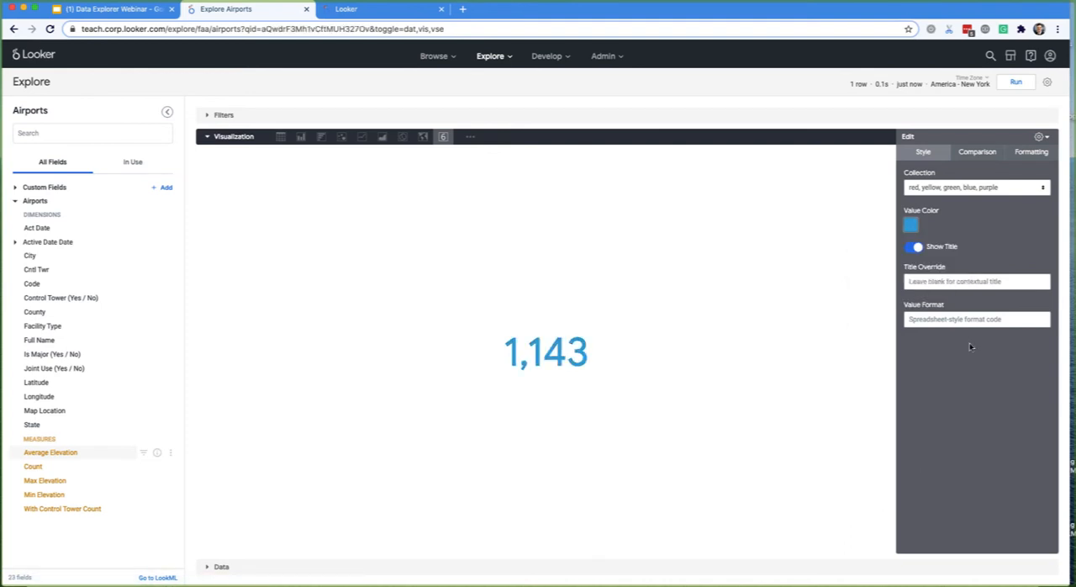
left_click(945, 284)
type("Average Airport Elevation")
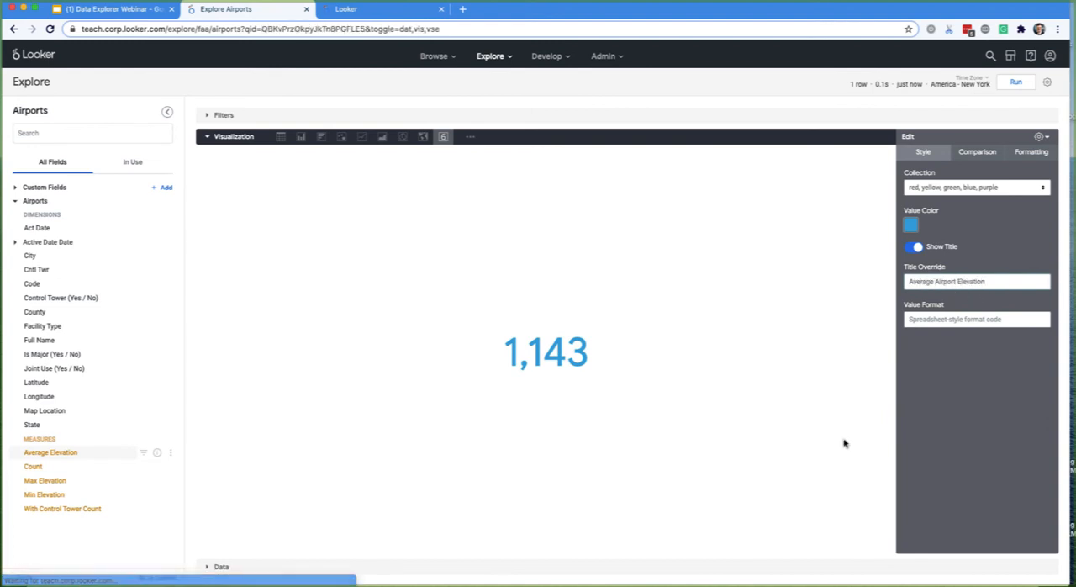
- Reopen the visualization settings, re-enter the title override as "Average Airport Elevation" and close the settings
left_click(1045, 138)
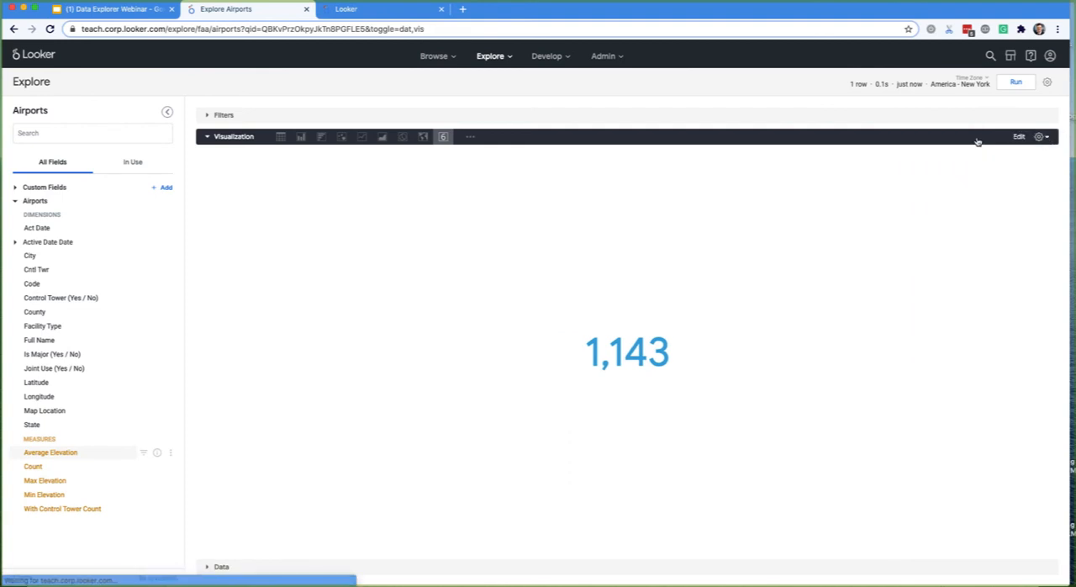
left_click(1045, 138)
left_click(950, 283)
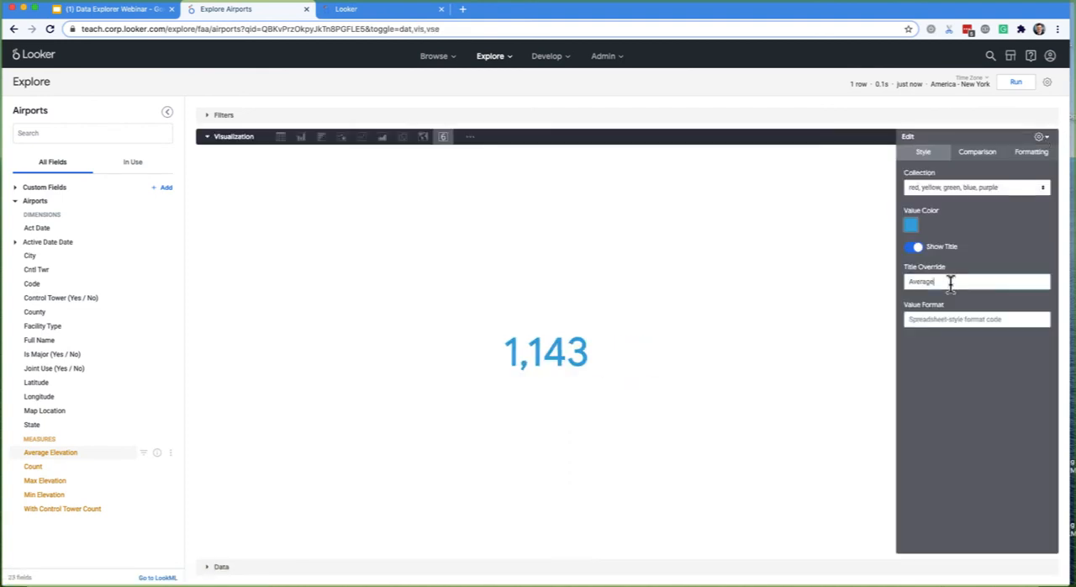
type("Average E")
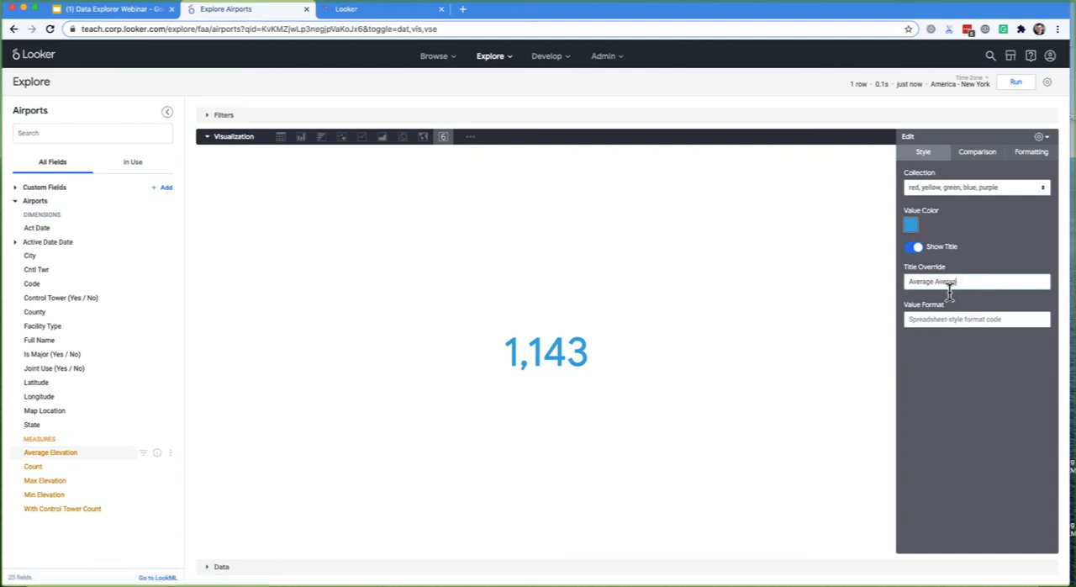
type("levation")
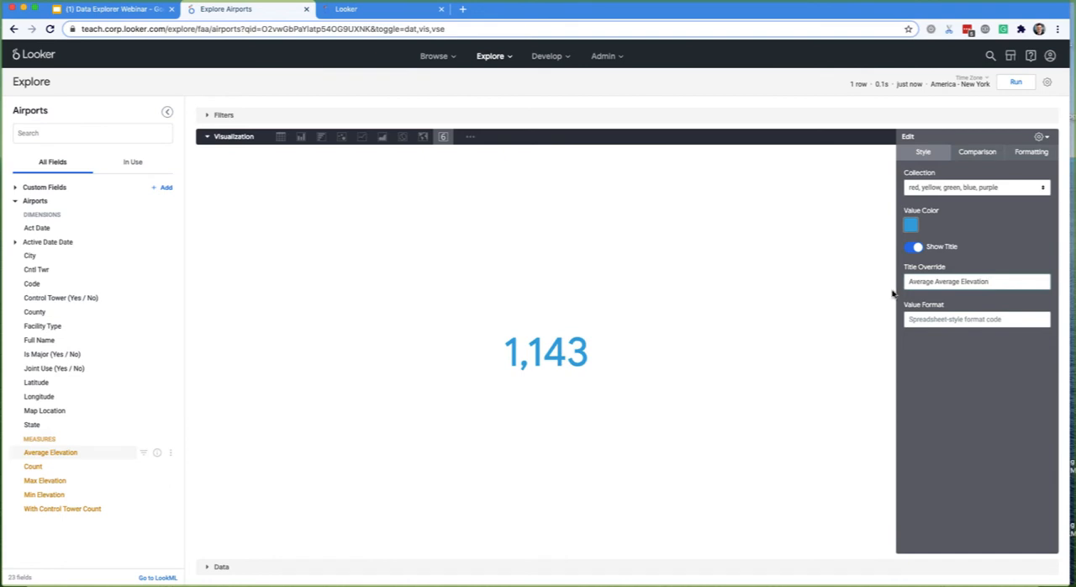
double_click(947, 281)
type("Airport")
type("ort")
left_click(1031, 139)
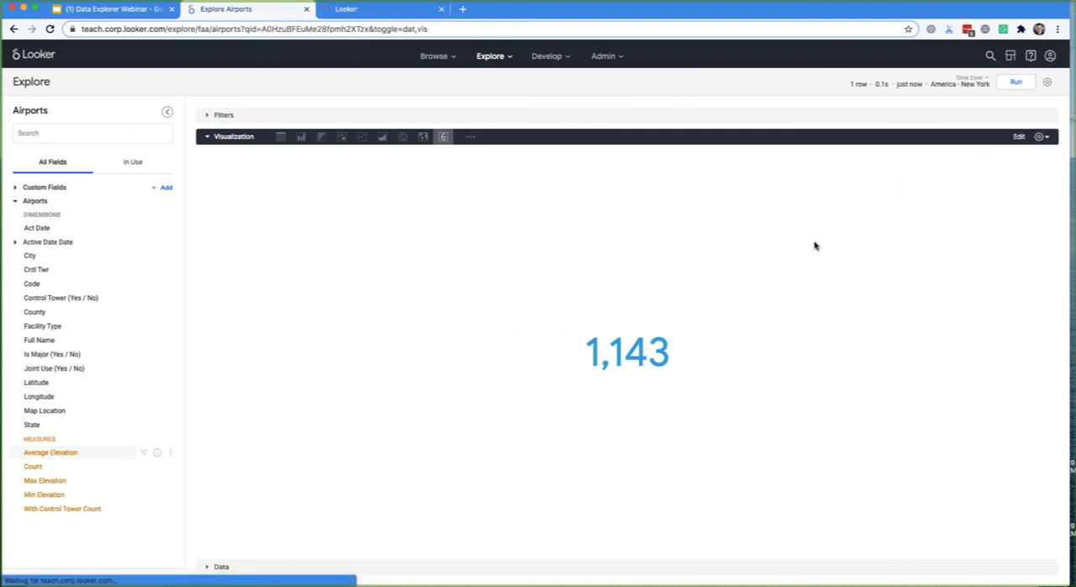
- Save the visualization as a tile titled "Average Airport Elevation" to the Airports Dashboard in the personal folder
left_click(1047, 82)
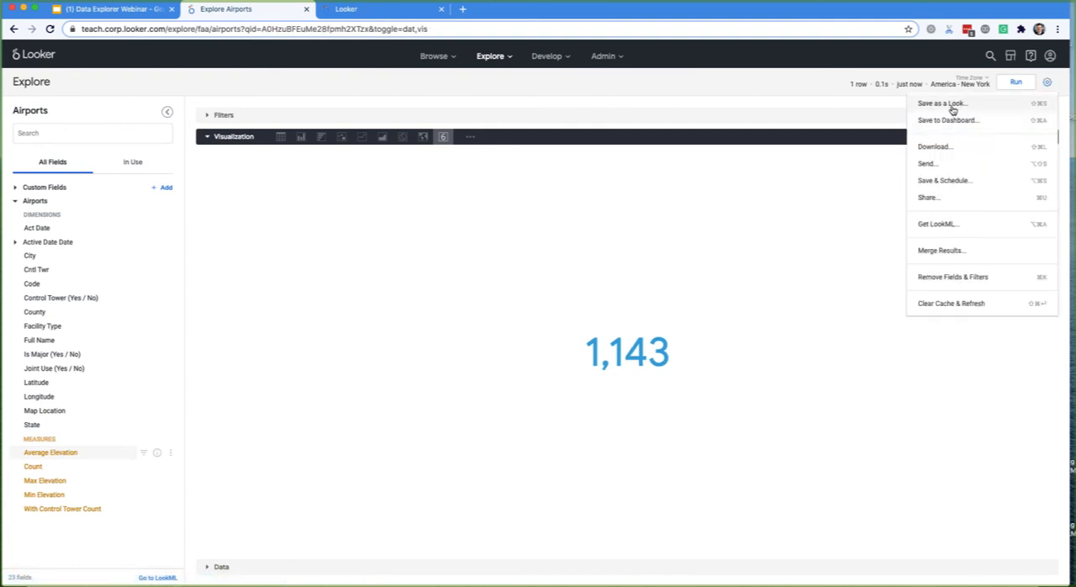
left_click(948, 122)
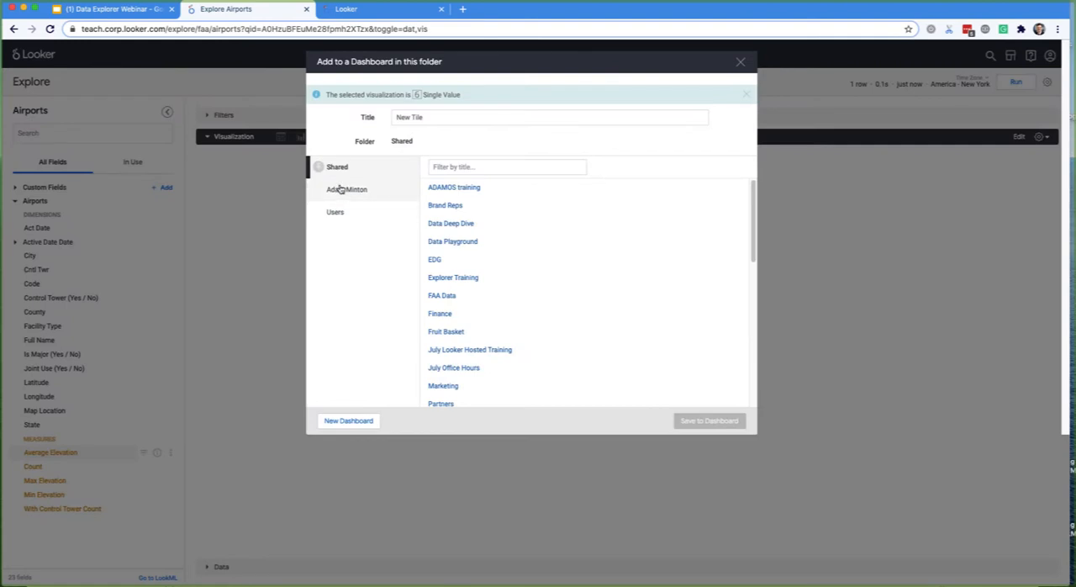
left_click(345, 189)
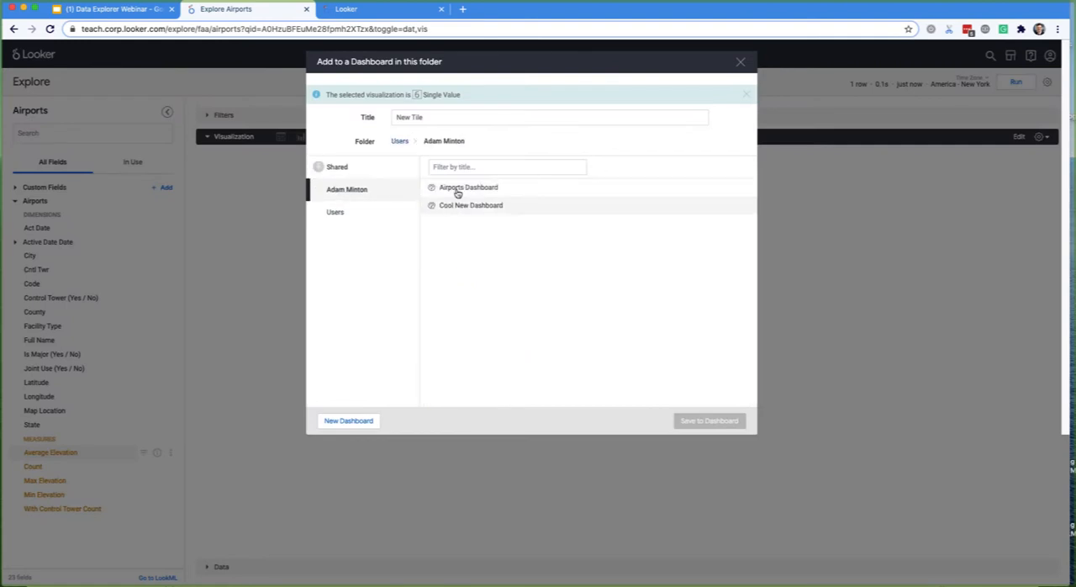
left_click(457, 190)
triple_click(403, 117)
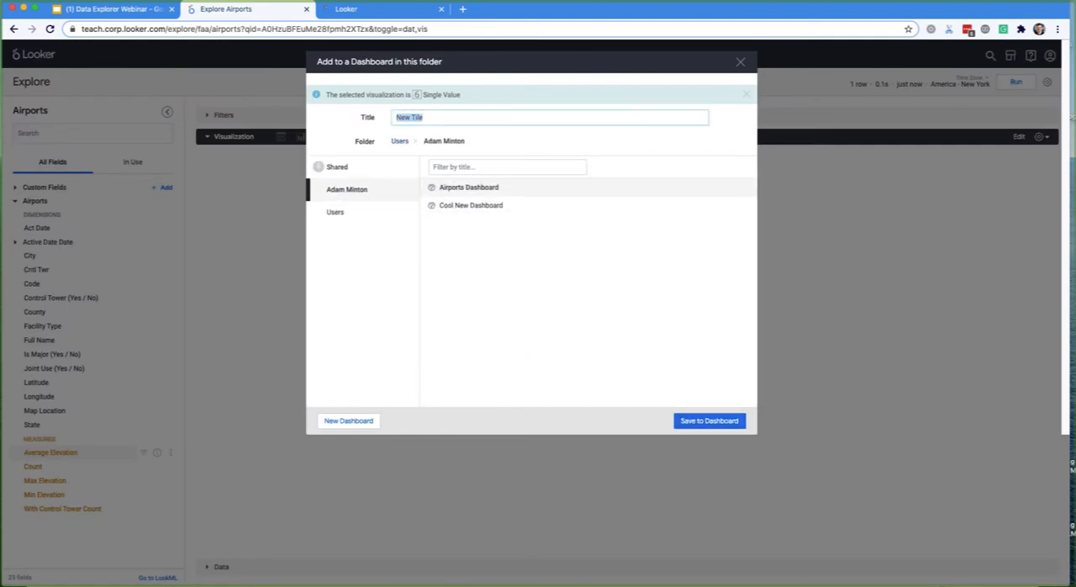
type("Average Airport Elevation")
left_click(711, 424)
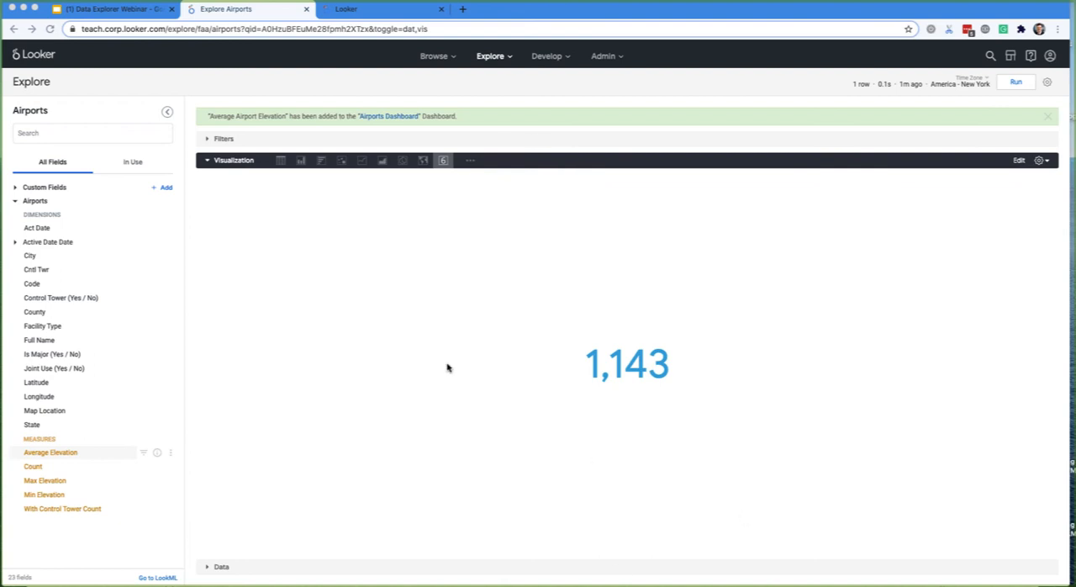
- Remove all fields from the Explore and run a query with only the Airports Count measure
key("super+k")
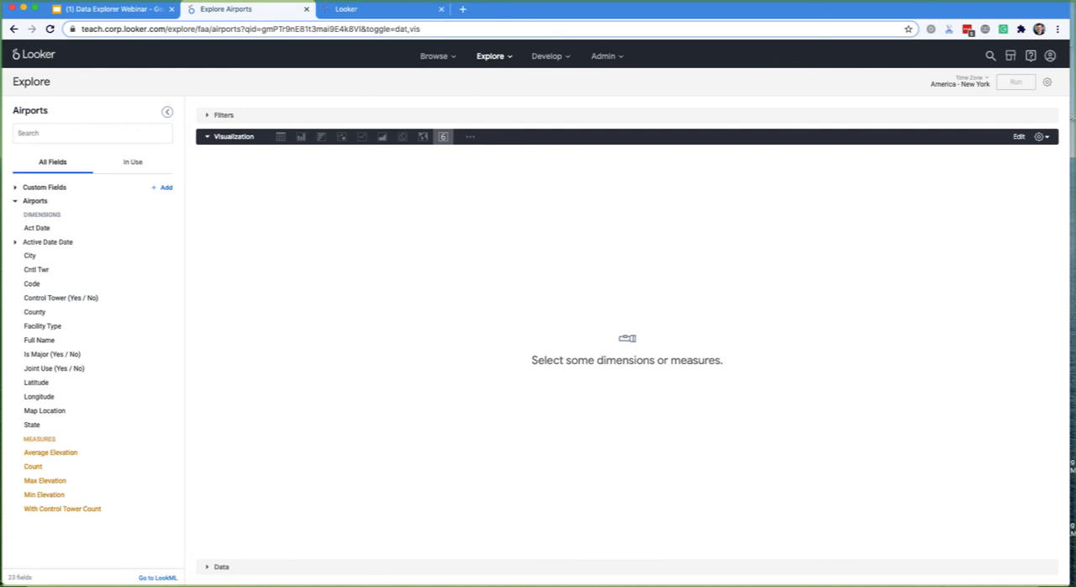
left_click(39, 471)
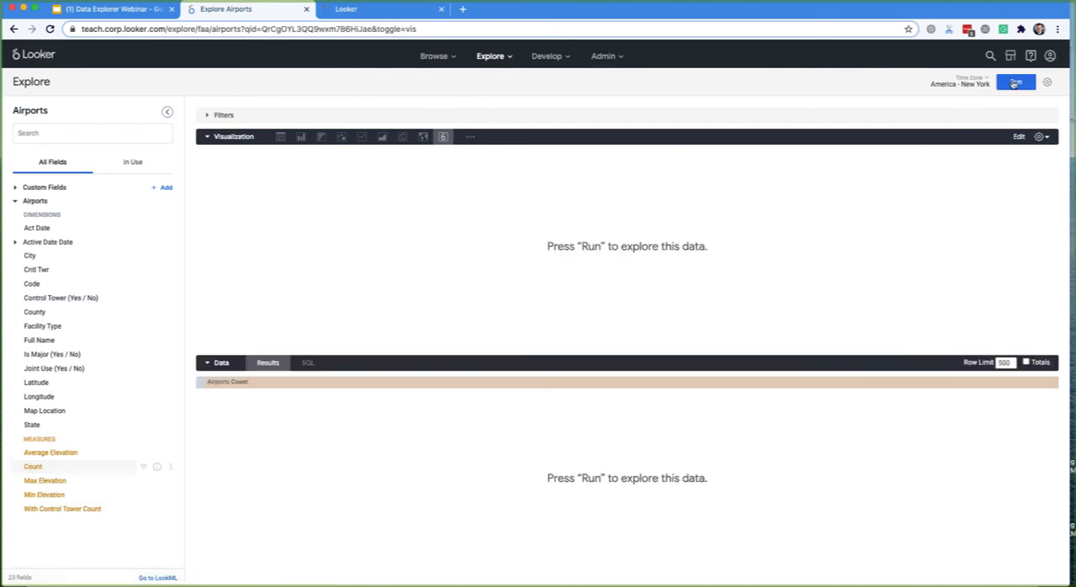
key("super+Return")
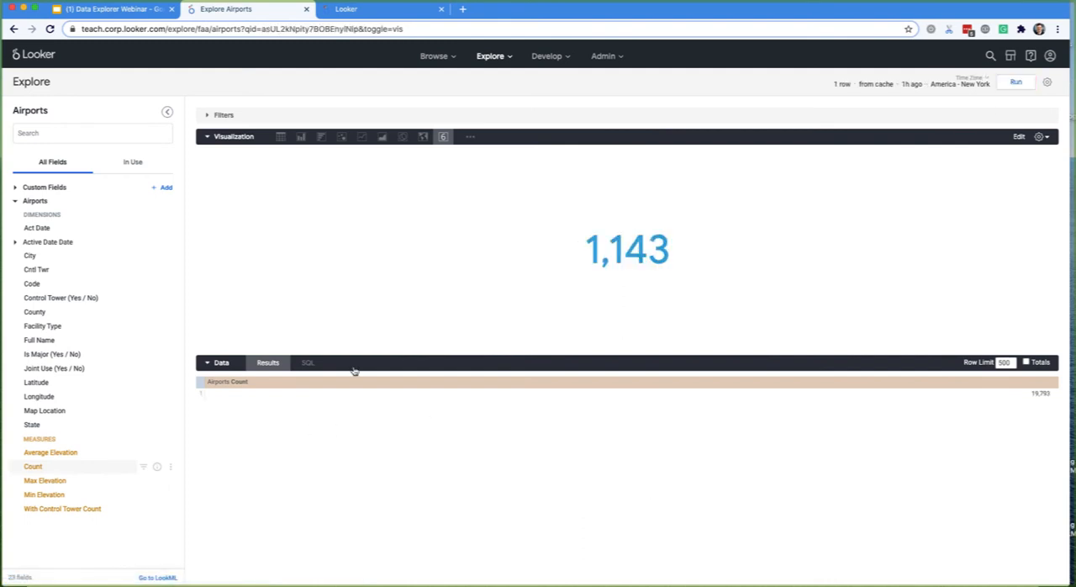
- Add the State dimension, sort by Airports Count in descending order and run the query
left_click(32, 426)
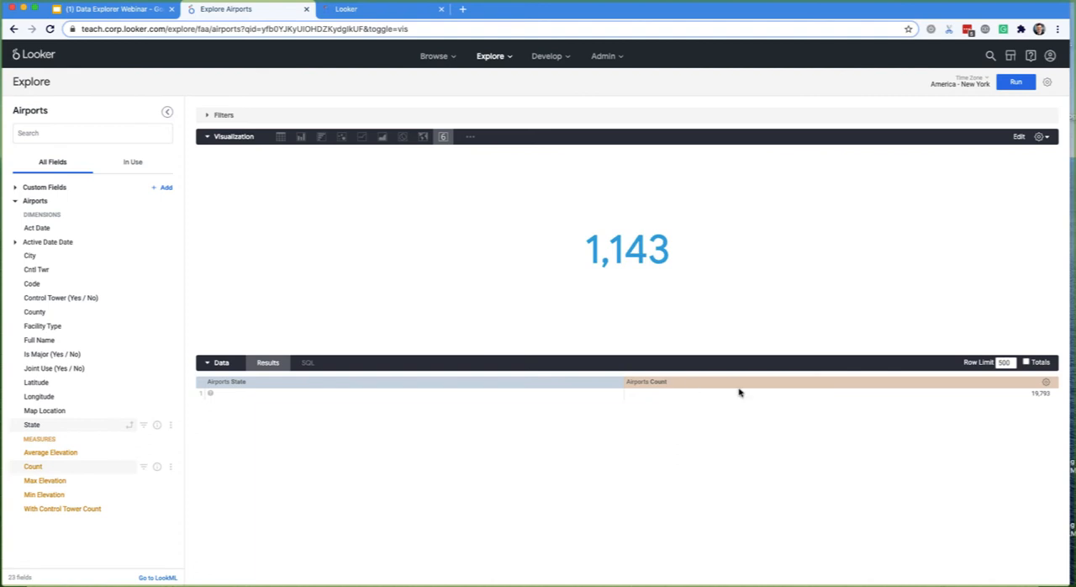
left_click(803, 388)
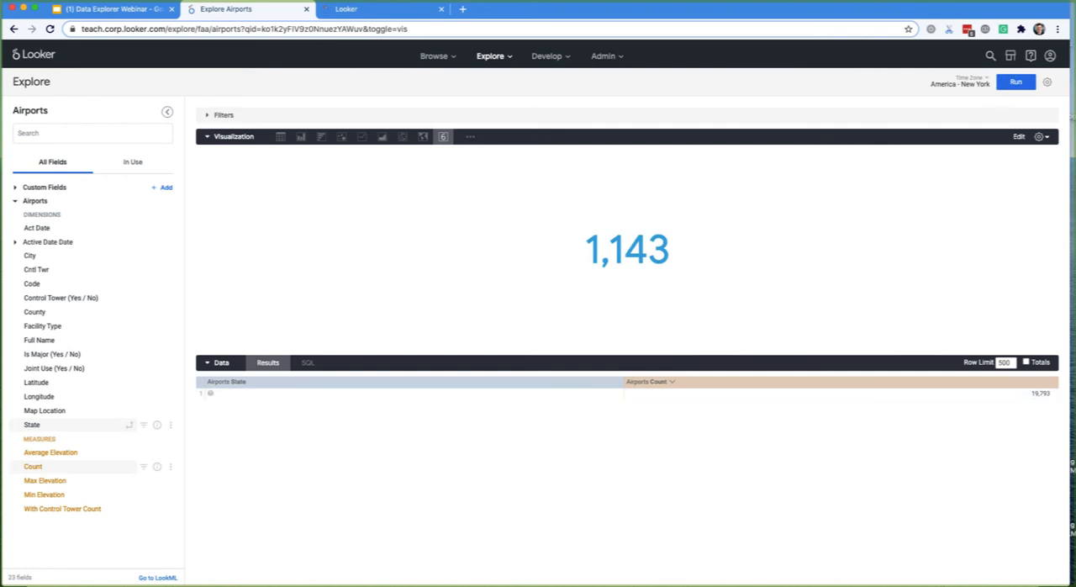
left_click(1015, 82)
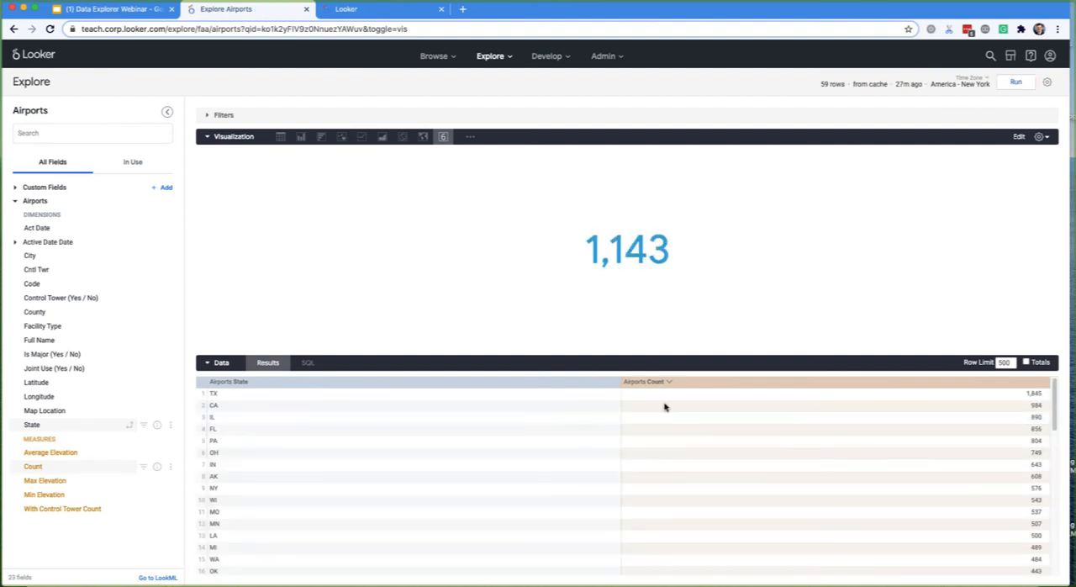
- Look through the counts by state, change the visualization to a column chart and reload the page
scroll(374, 504, "down", 3)
scroll(374, 506, "down", 5)
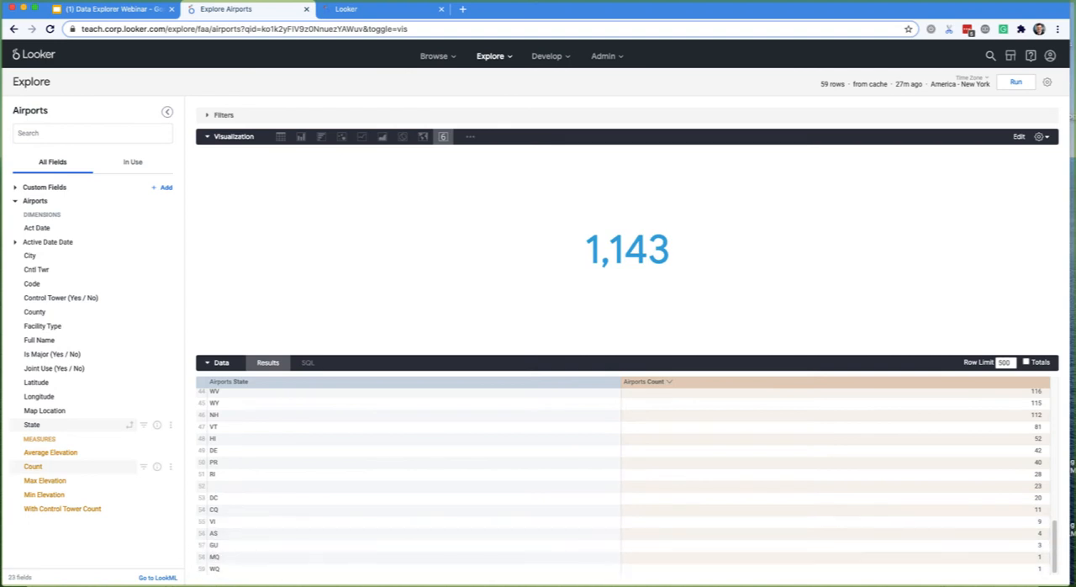
scroll(391, 496, "up", 10)
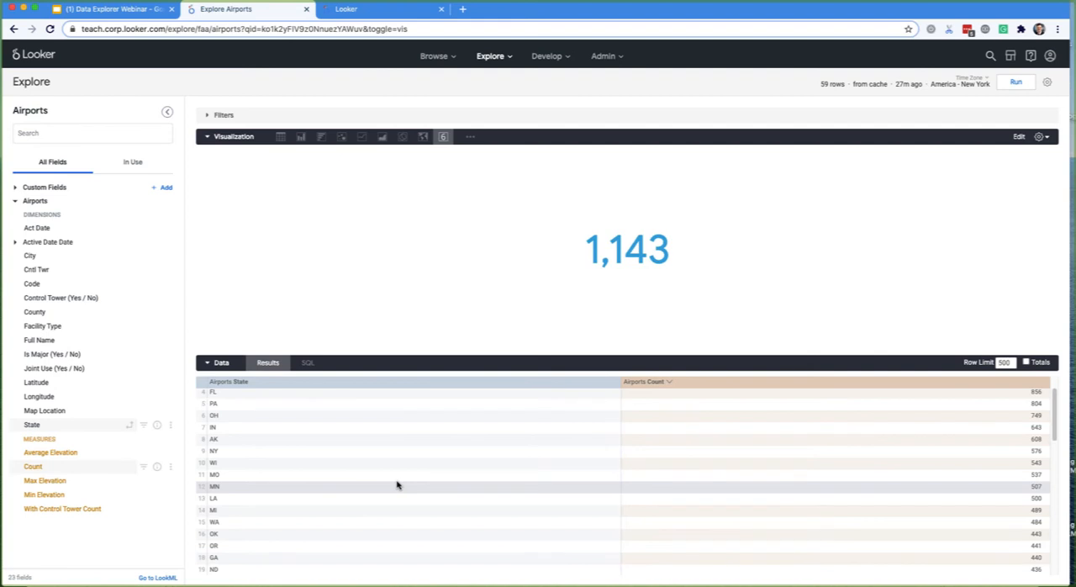
scroll(404, 458, "up", 1)
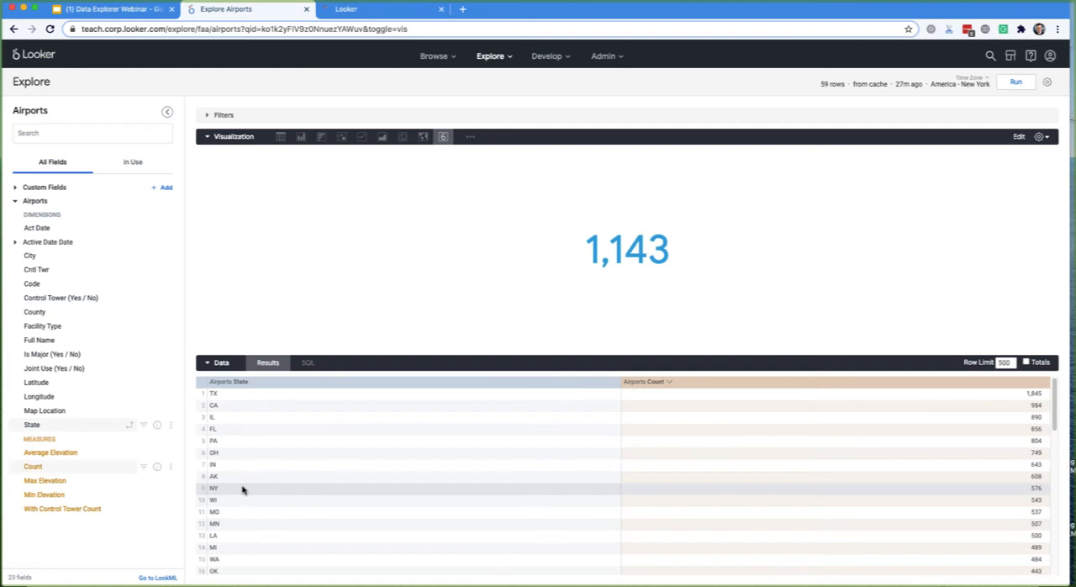
left_click(298, 137)
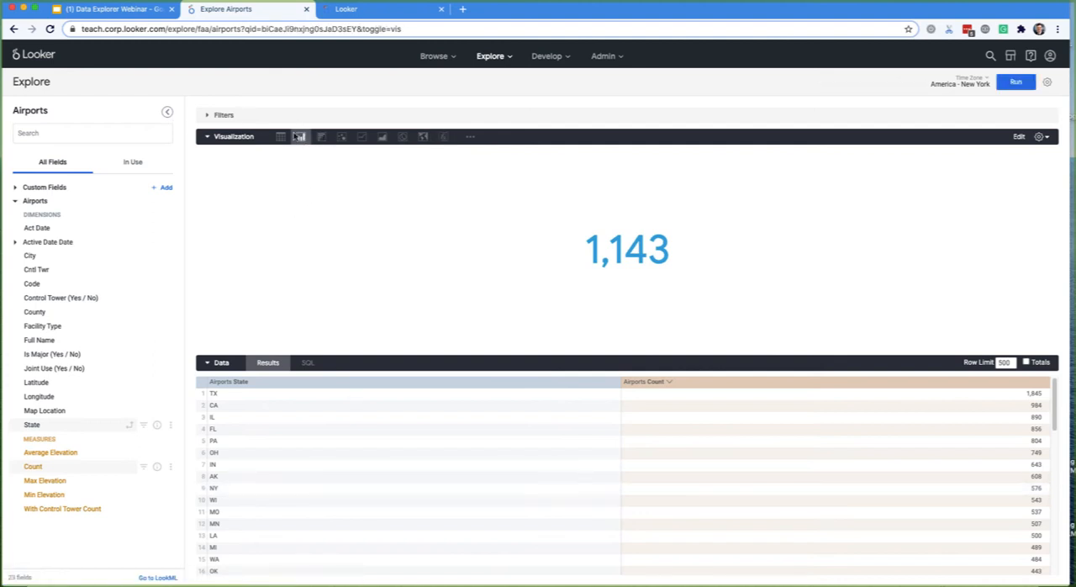
left_click(281, 139)
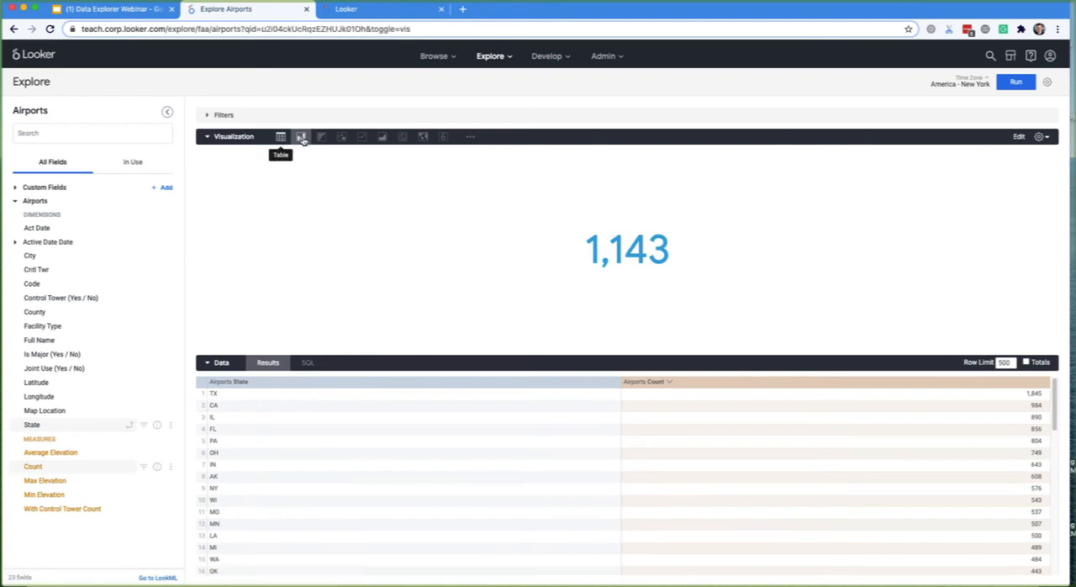
left_click(301, 137)
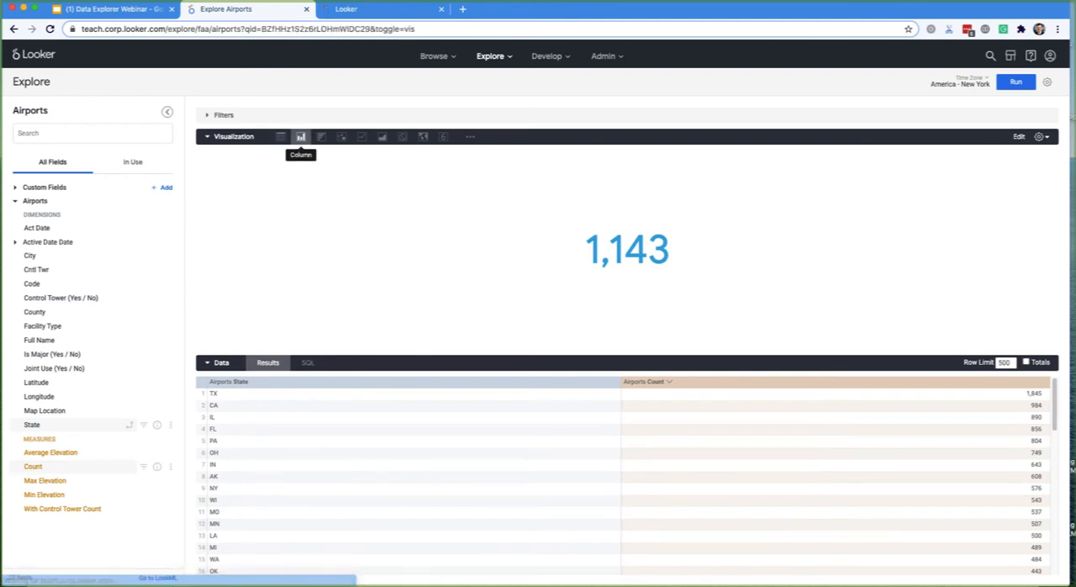
left_click(50, 29)
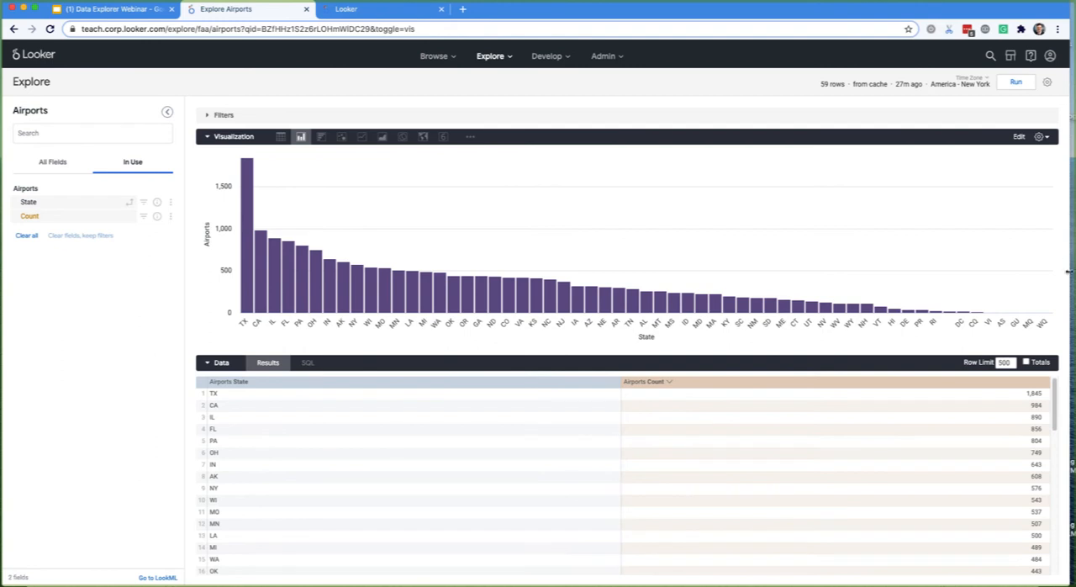
- Set the query's row limit to 10, rerun it and highlight the row limit notice
left_click_drag(851, 271, 1061, 301)
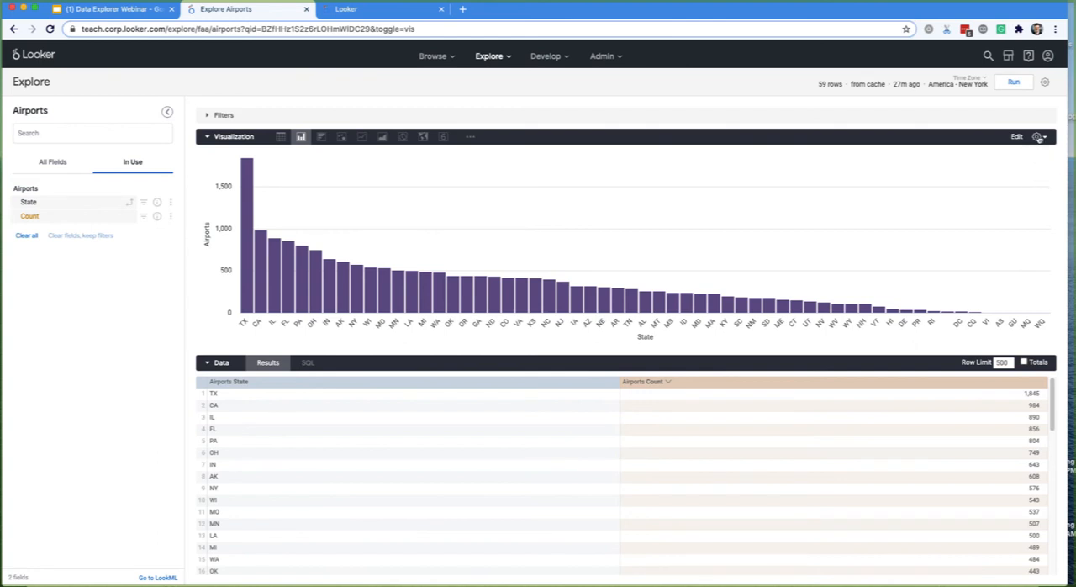
double_click(1001, 362)
type("10")
left_click(1014, 82)
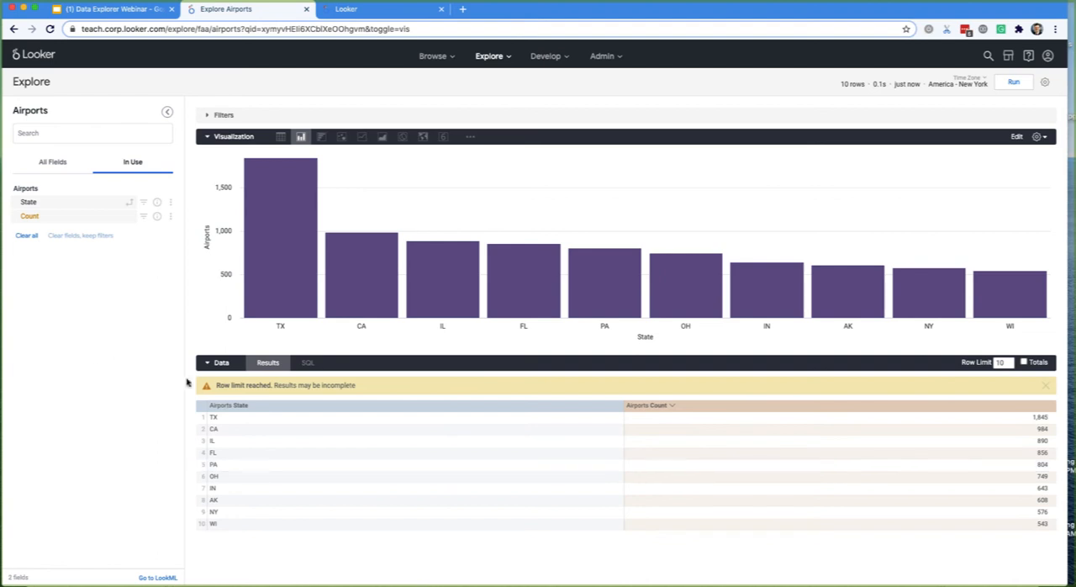
left_click_drag(214, 385, 322, 490)
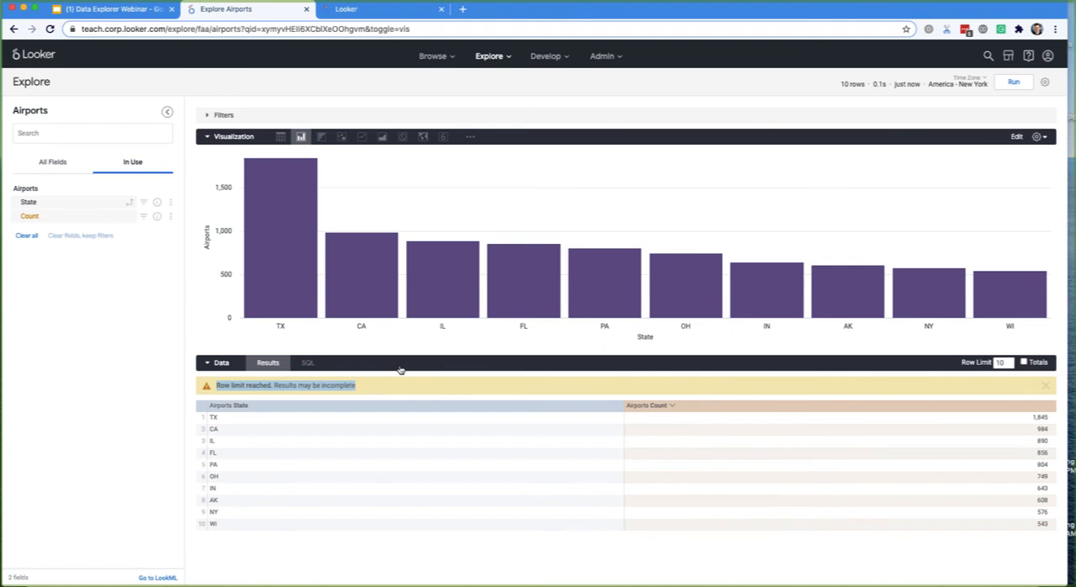
- Turn on Limit Displayed Rows in the column chart's plot settings
left_click(1019, 136)
scroll(961, 299, "down", 4)
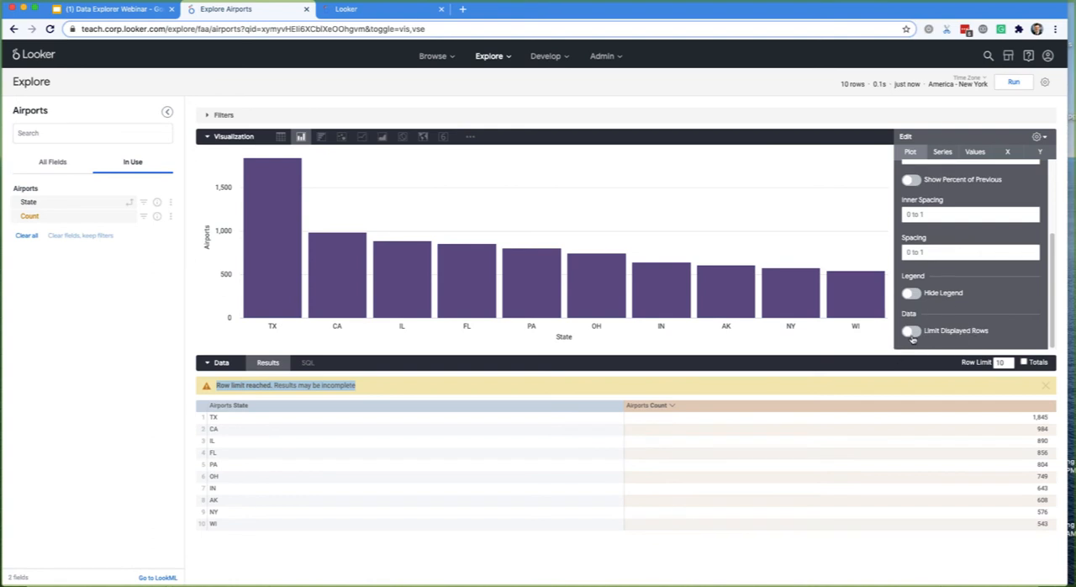
left_click(913, 332)
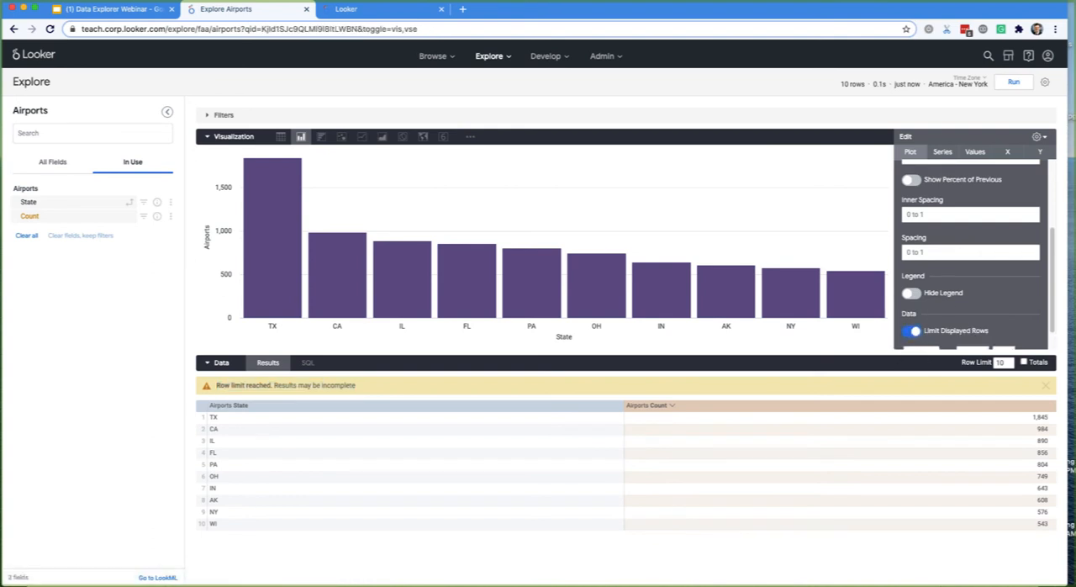
- Set the column chart's Limit Displayed Rows option to show the first 5 rows, comparing the chart with the results table
left_click(927, 363)
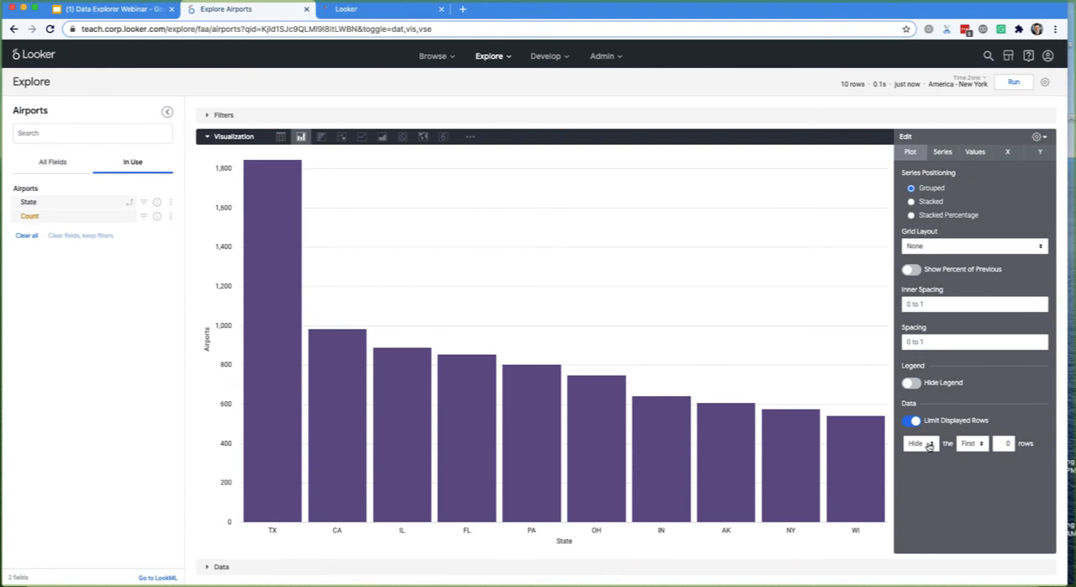
left_click(924, 445)
left_click(919, 457)
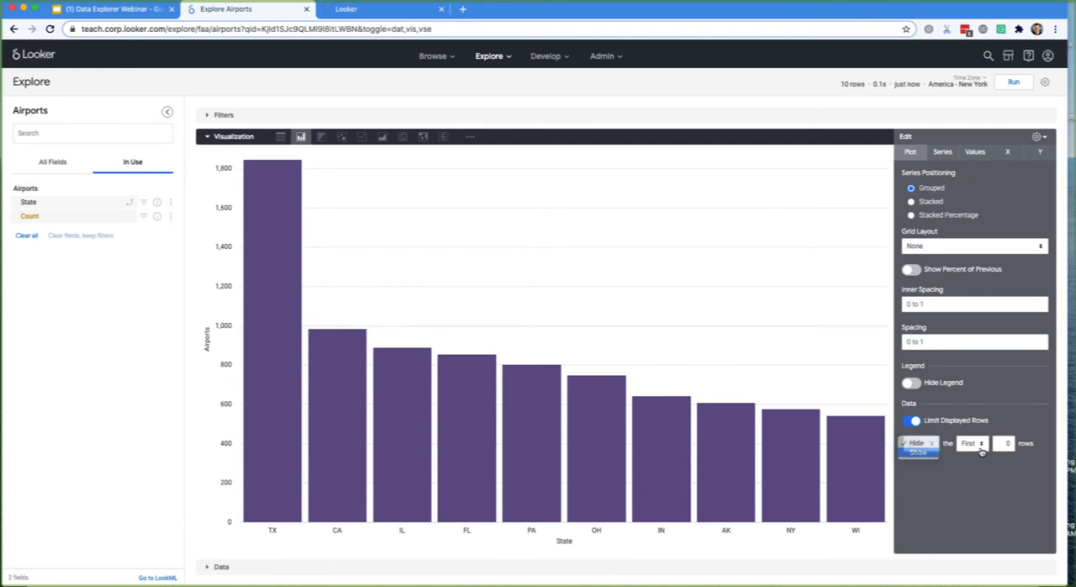
type("5")
left_click(1045, 138)
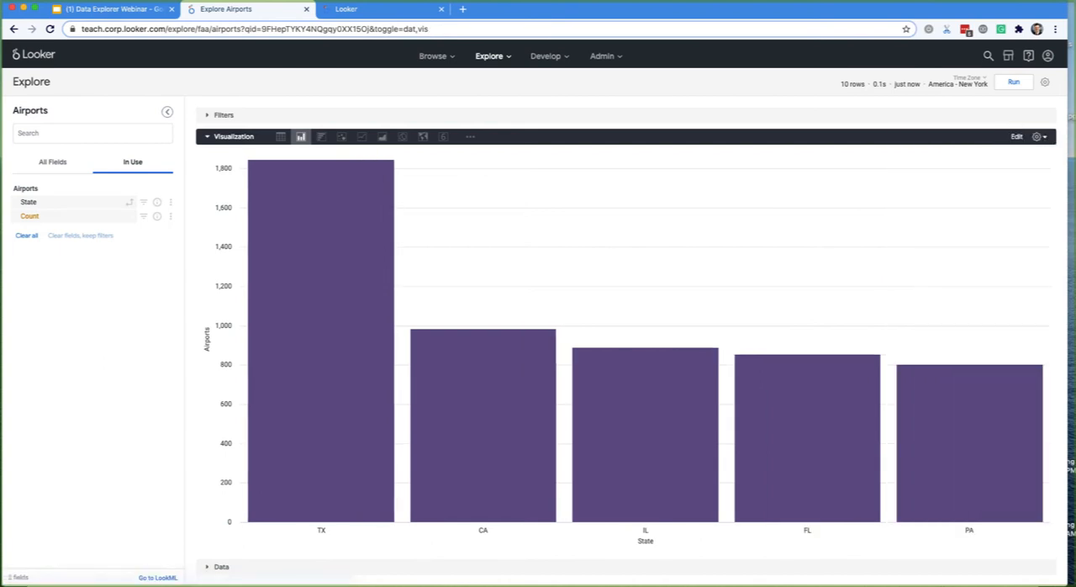
left_click(843, 571)
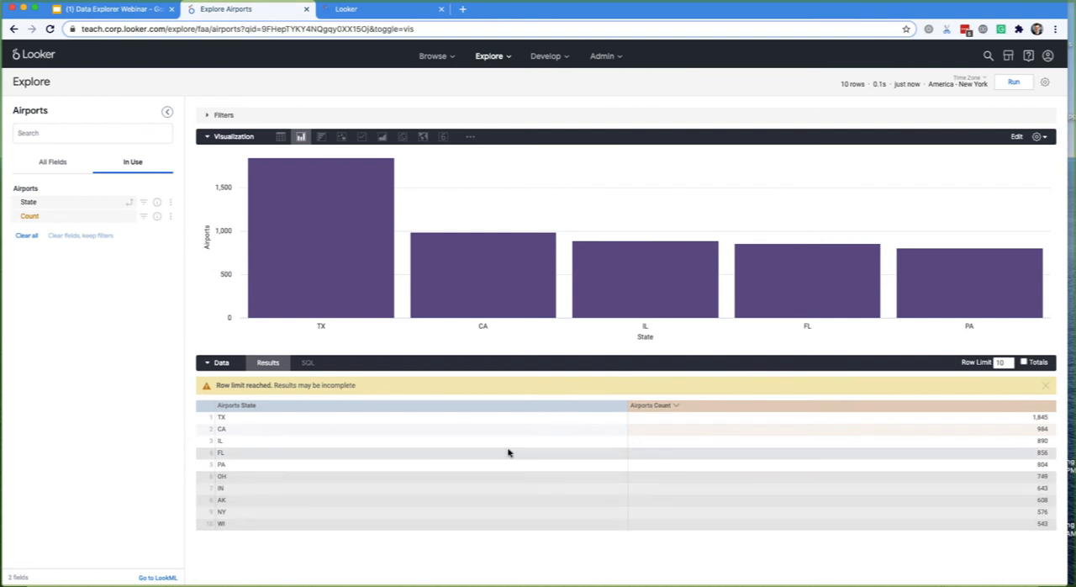
- Turn off Limit Displayed Rows in the column chart's plot settings and recheck the option before closing the settings
left_click(1044, 138)
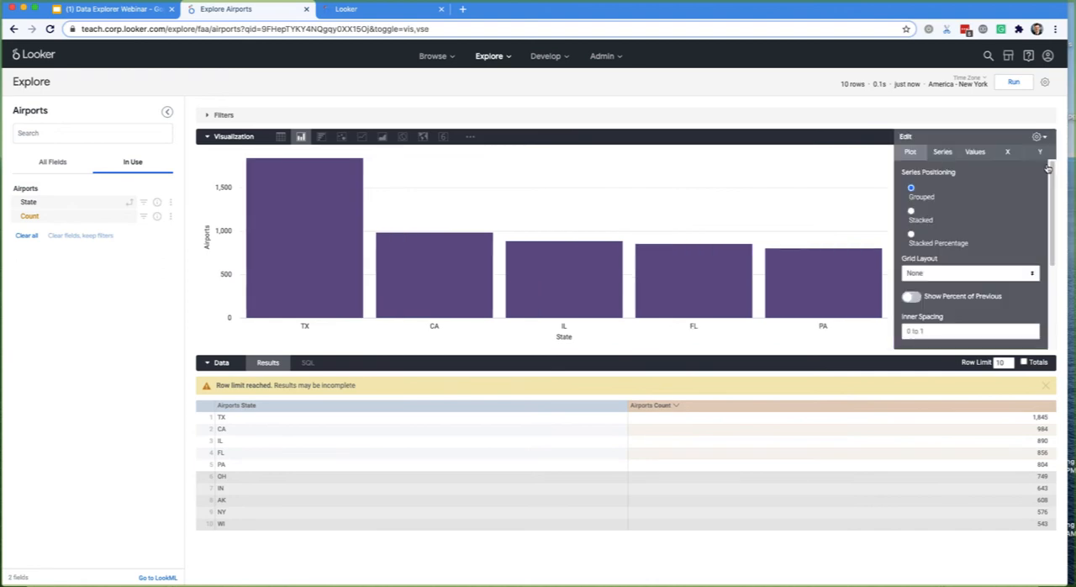
scroll(964, 324, "down", 3)
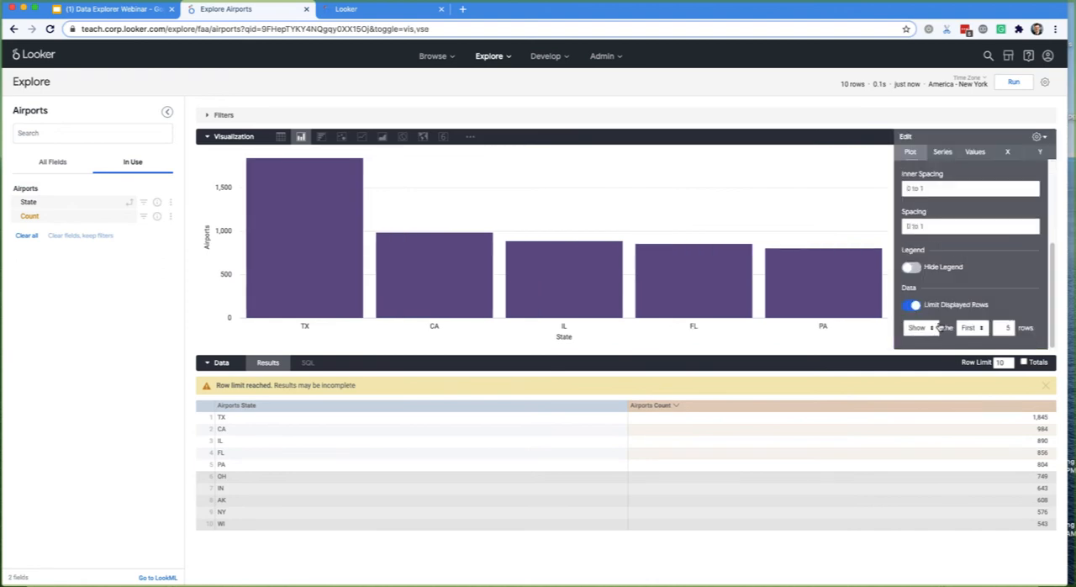
left_click(1037, 136)
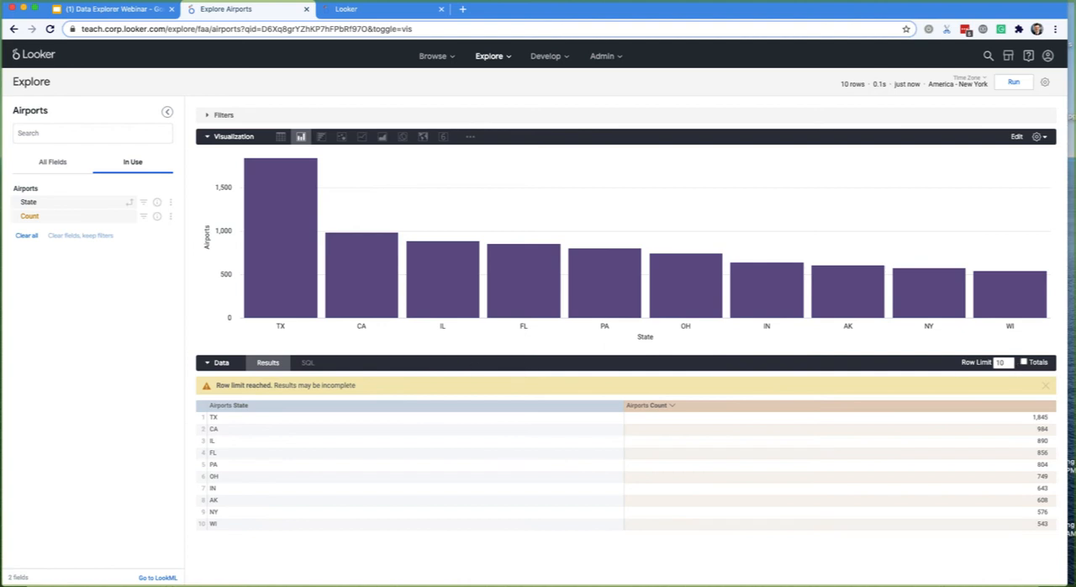
left_click(1040, 136)
scroll(1021, 320, "down", 3)
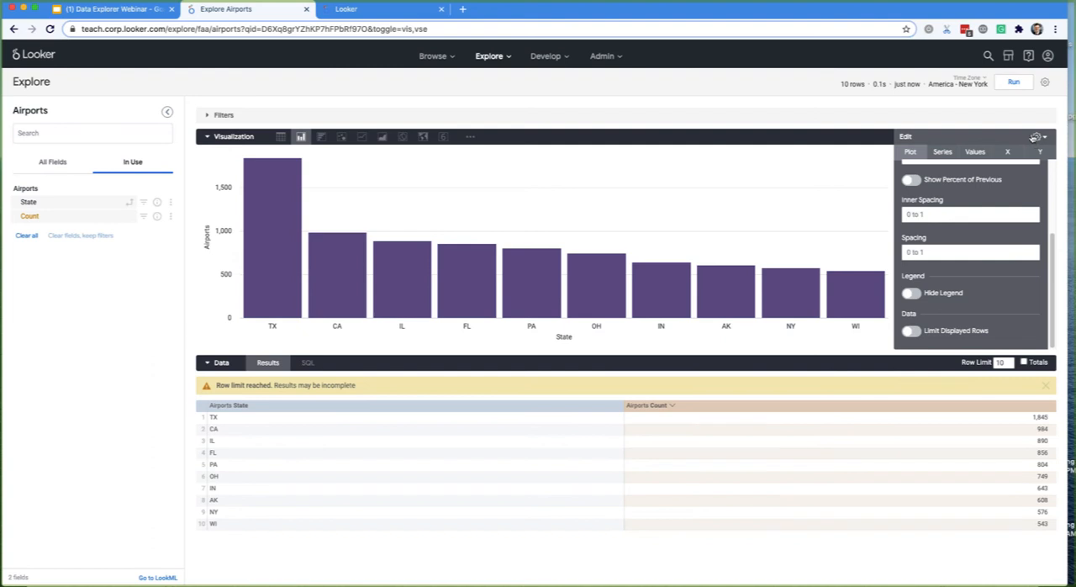
left_click(1035, 137)
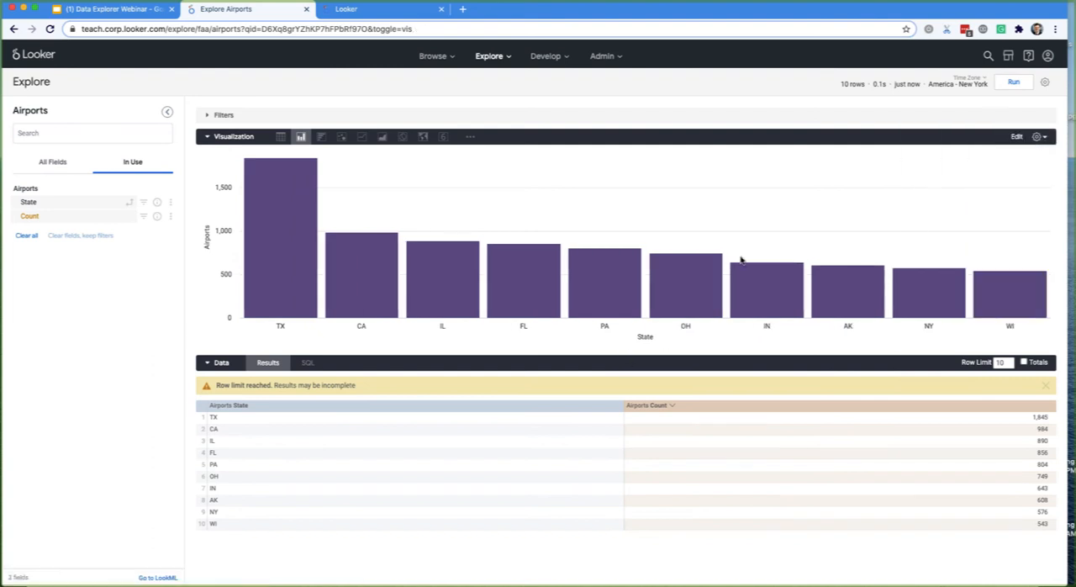
- Start saving the column chart to an existing dashboard, selecting Airports Dashboard in the personal folder
left_click(1044, 83)
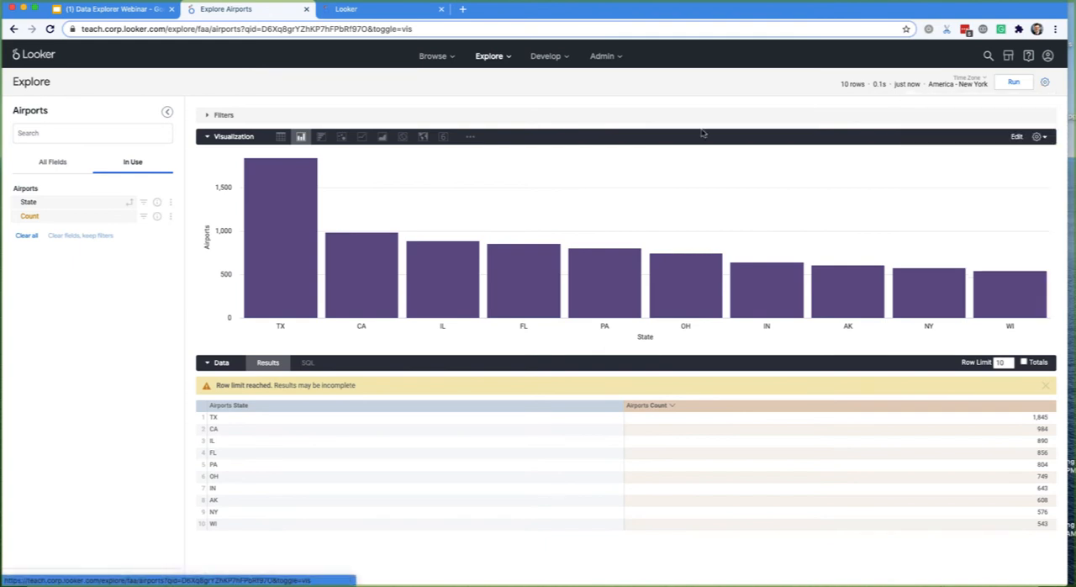
left_click(946, 120)
left_click(340, 190)
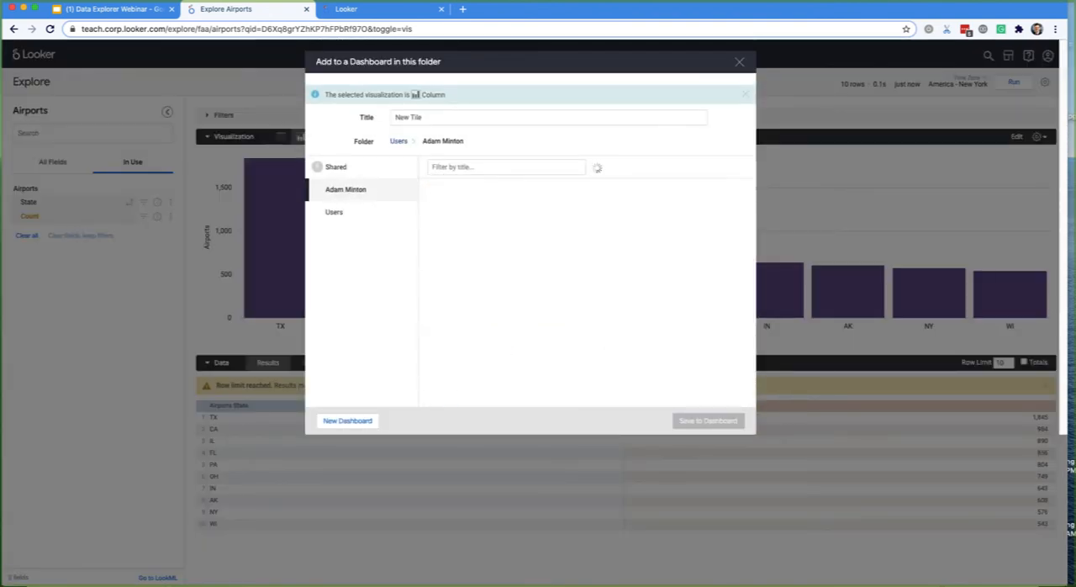
left_click(471, 187)
- Title the tile "Top 10 State Airports", save it to the dashboard and switch to the Data Explorer Webinar slides in the browser
triple_click(420, 117)
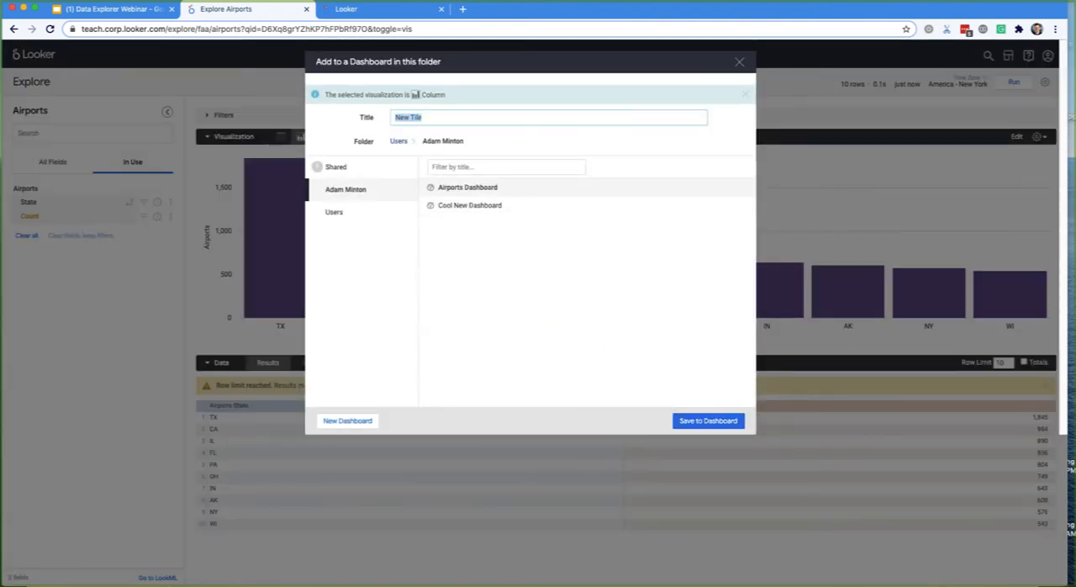
type("Top 10 ")
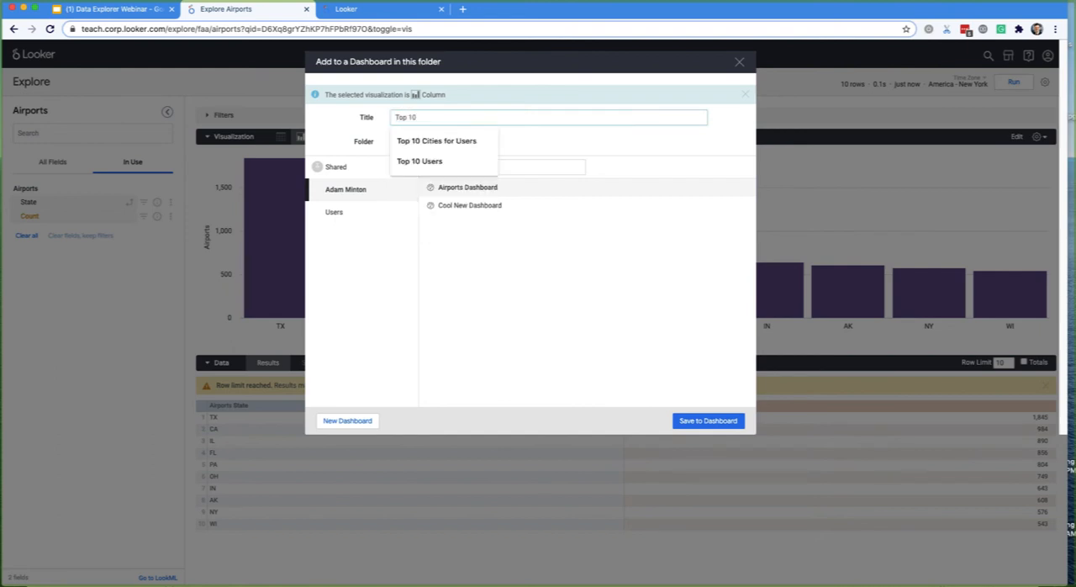
type("S")
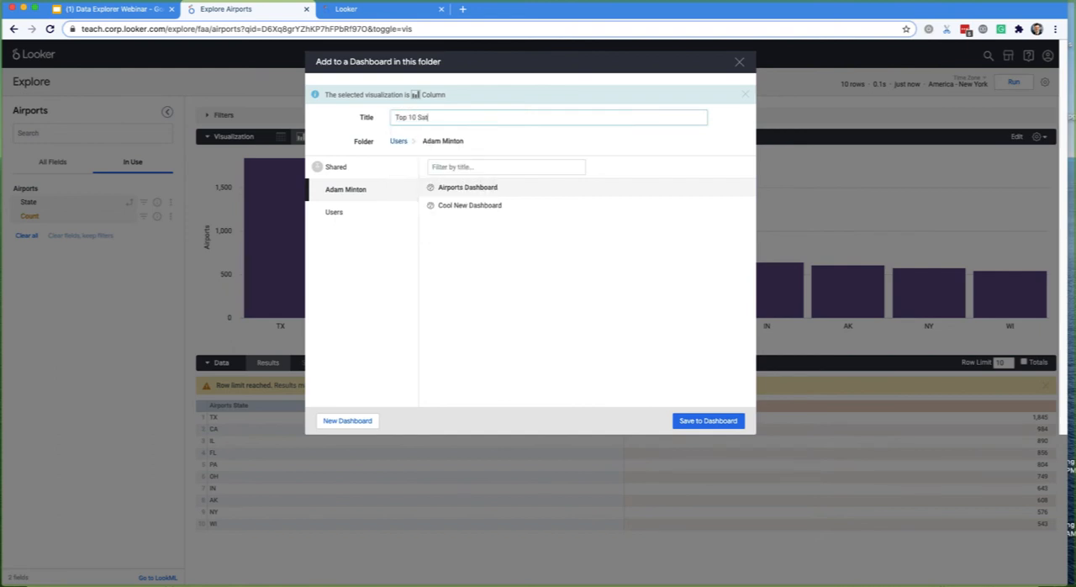
type("tate Airports")
left_click(691, 421)
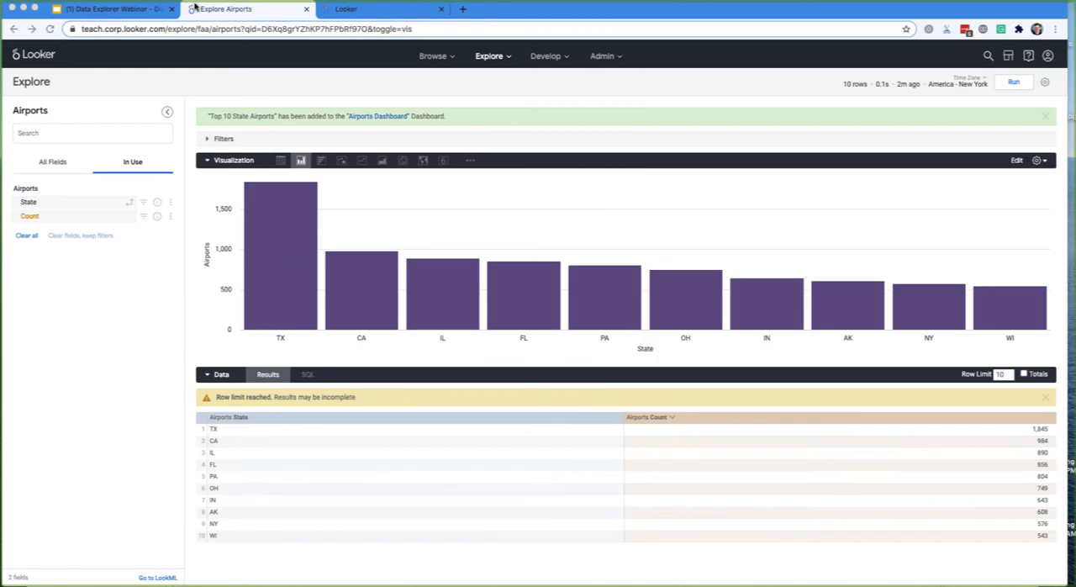
key("ctrl+shift+Tab")
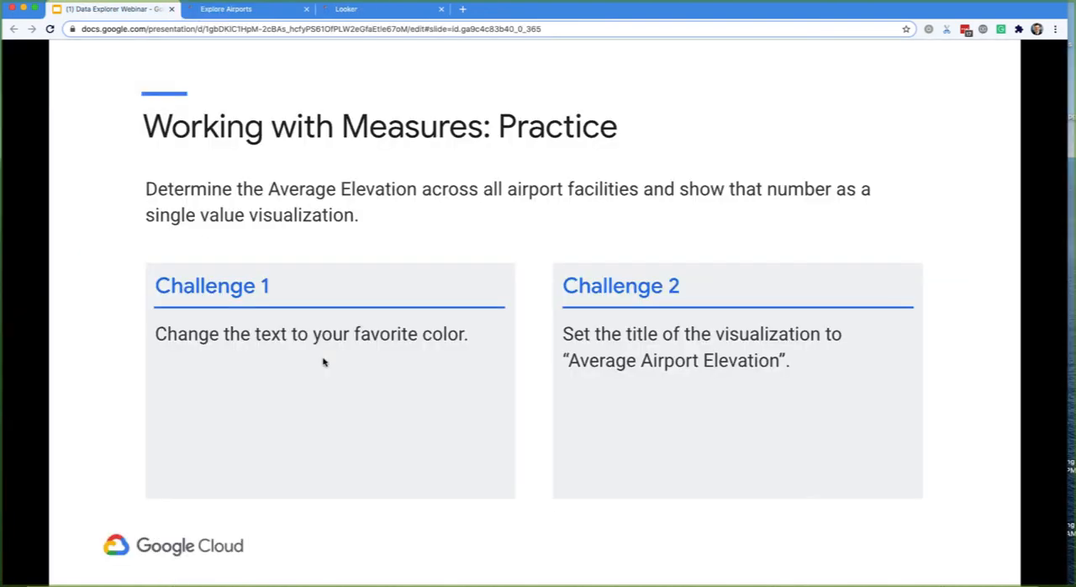
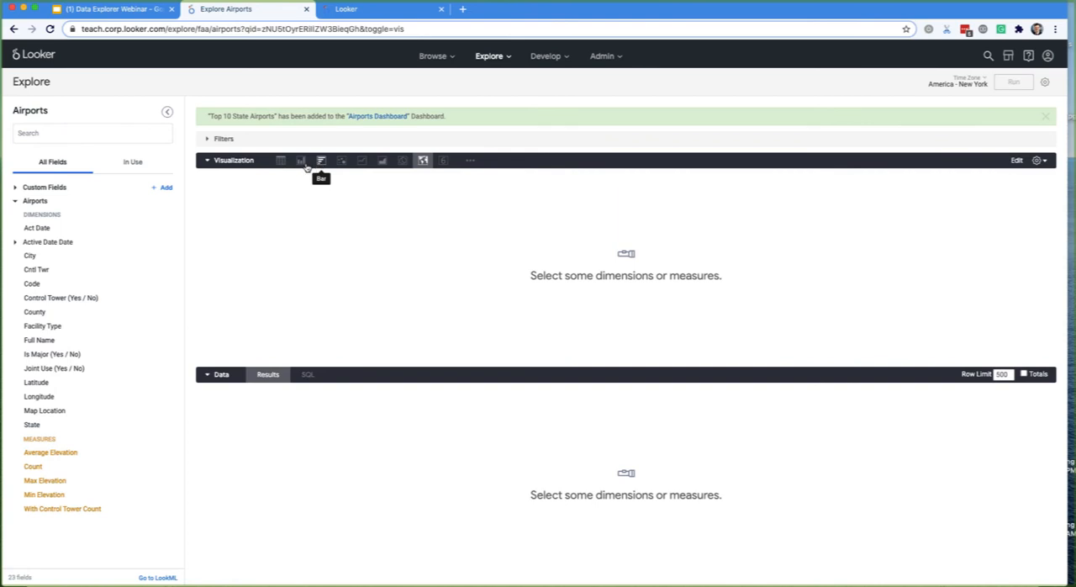
- Build and run a bar chart query of airport Count by Facility Type, and add the Average Elevation measure
left_click(320, 162)
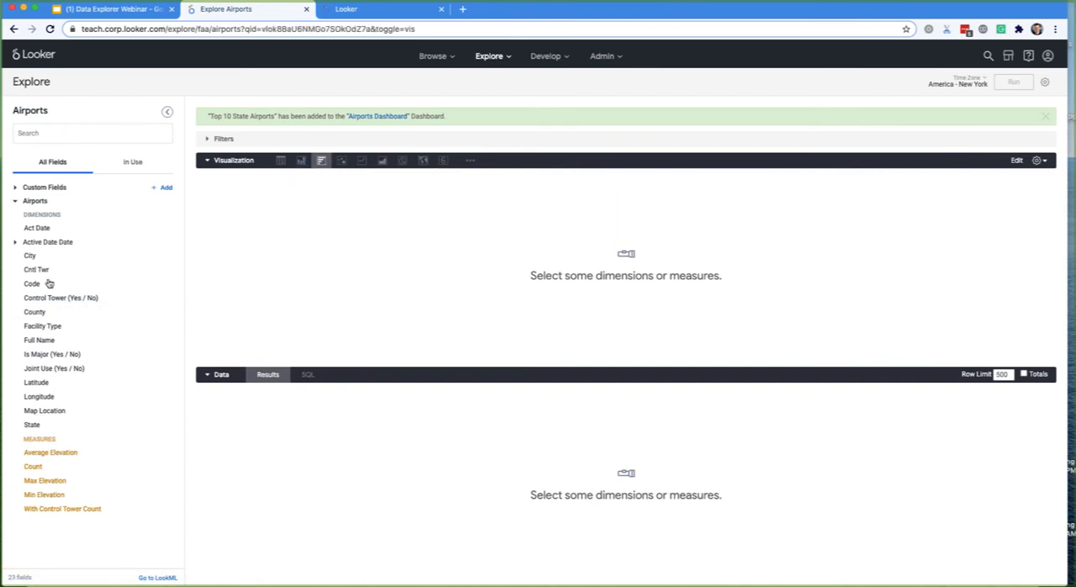
left_click(46, 327)
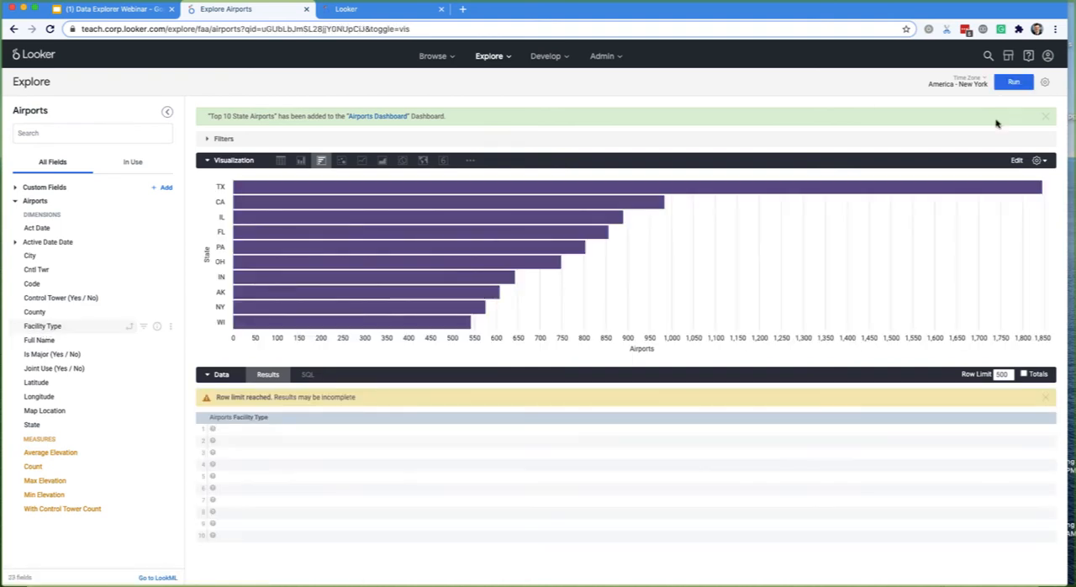
left_click(1014, 81)
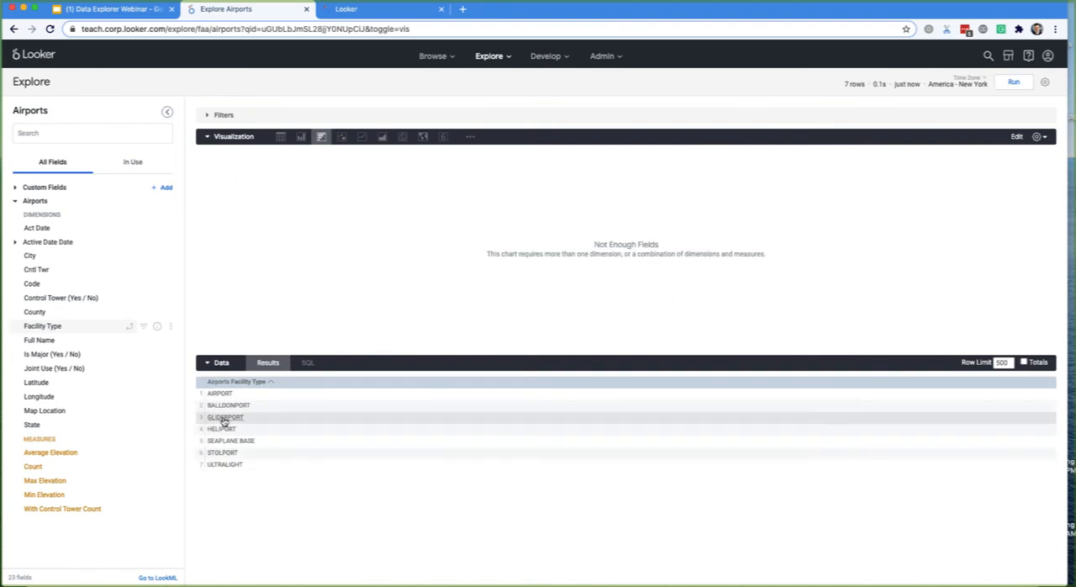
left_click(73, 469)
left_click(832, 383)
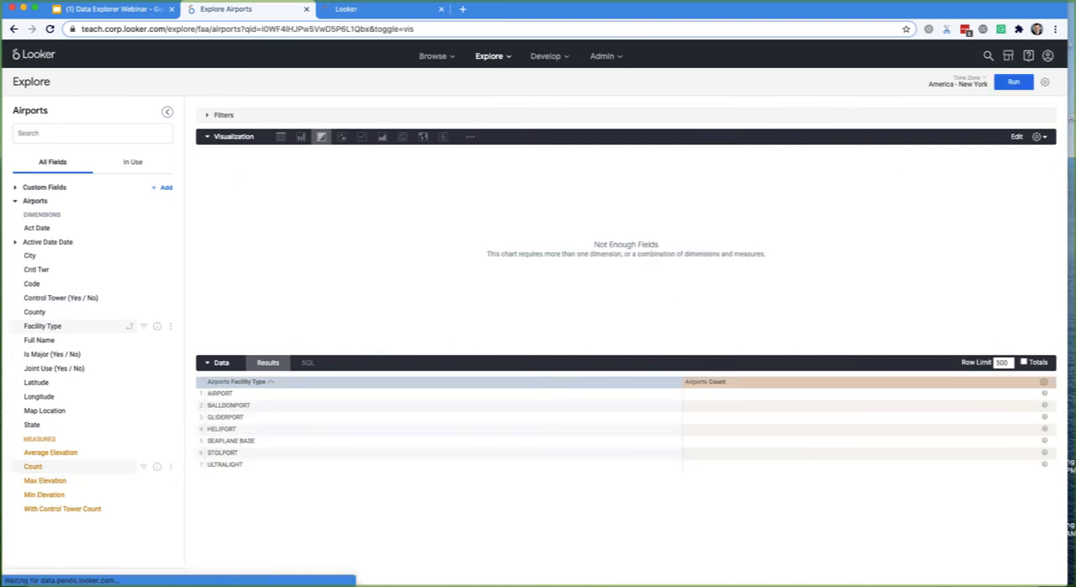
left_click(1012, 82)
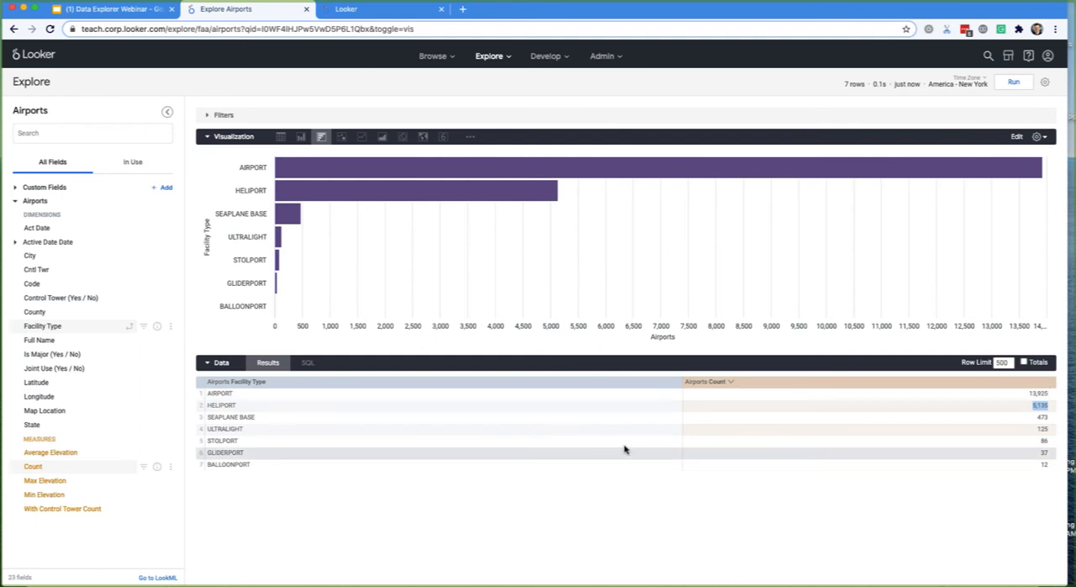
left_click(66, 455)
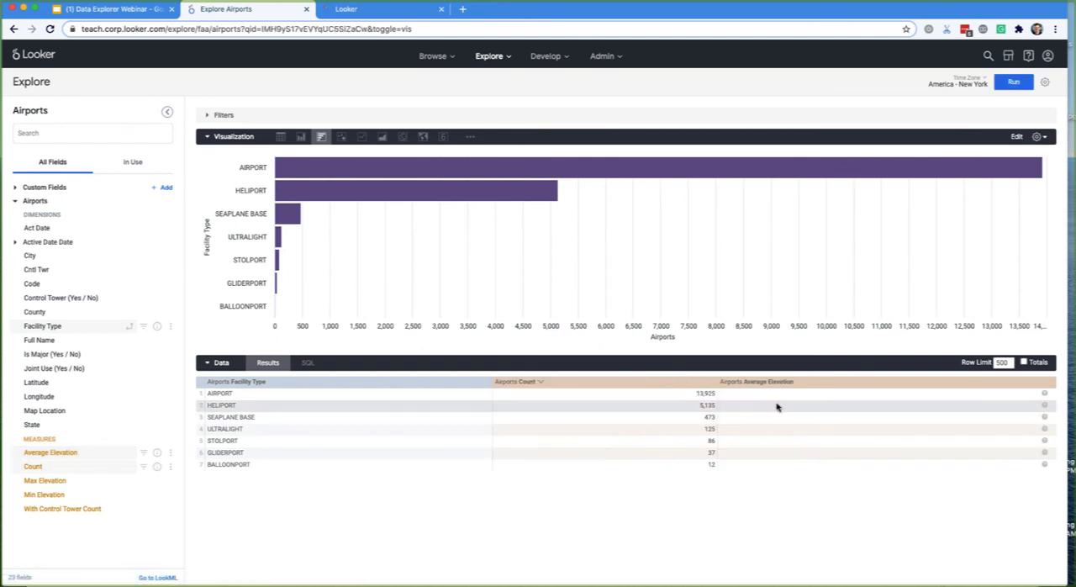
- Try swapping the Average Elevation and Count columns in the results table, finishing with Count ahead of Average Elevation
left_click_drag(777, 387, 534, 381)
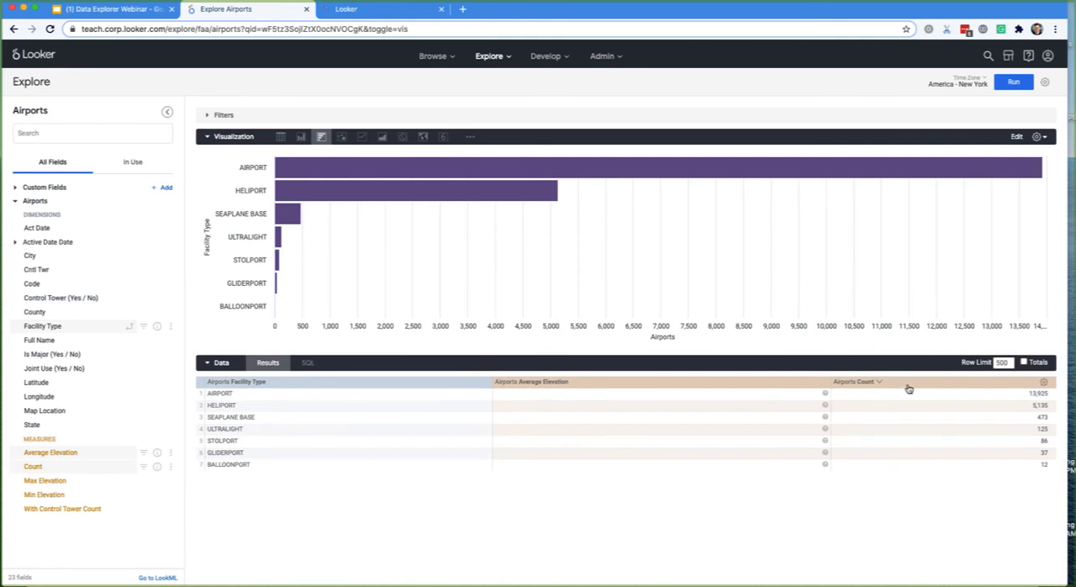
left_click_drag(908, 388, 588, 389)
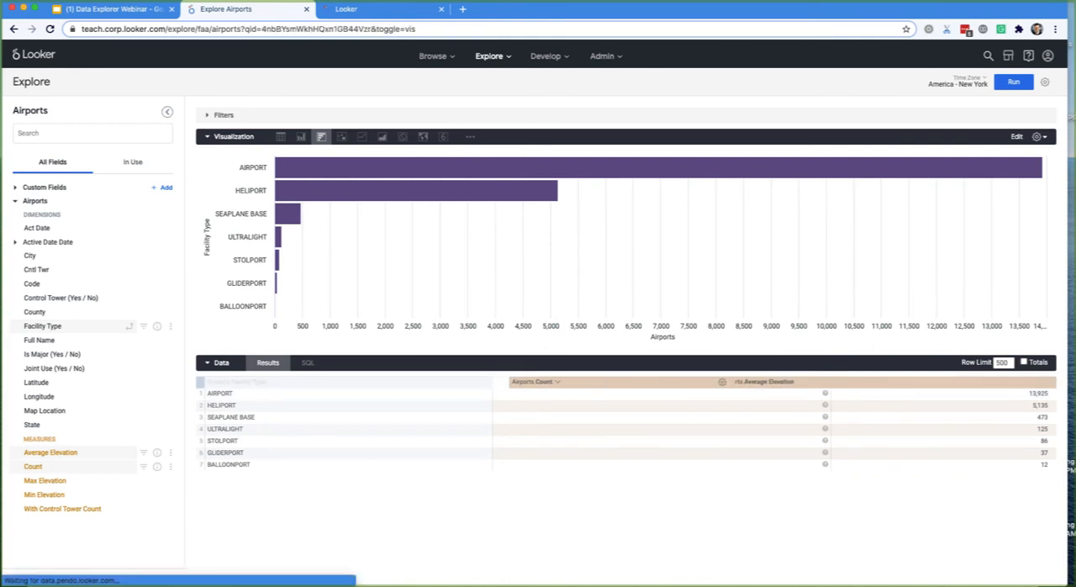
left_click_drag(881, 386, 573, 382)
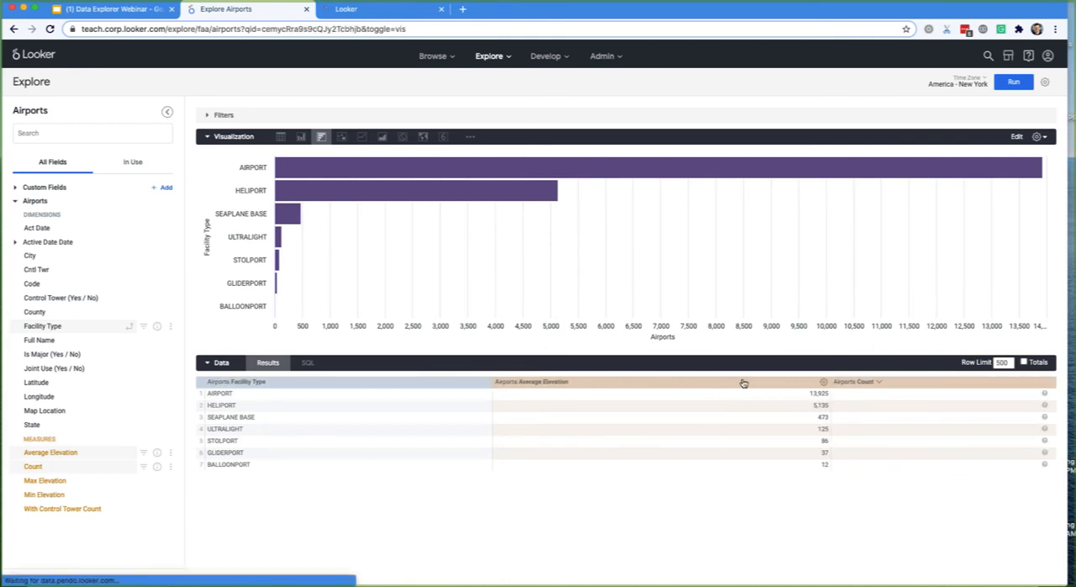
left_click_drag(880, 389, 428, 384)
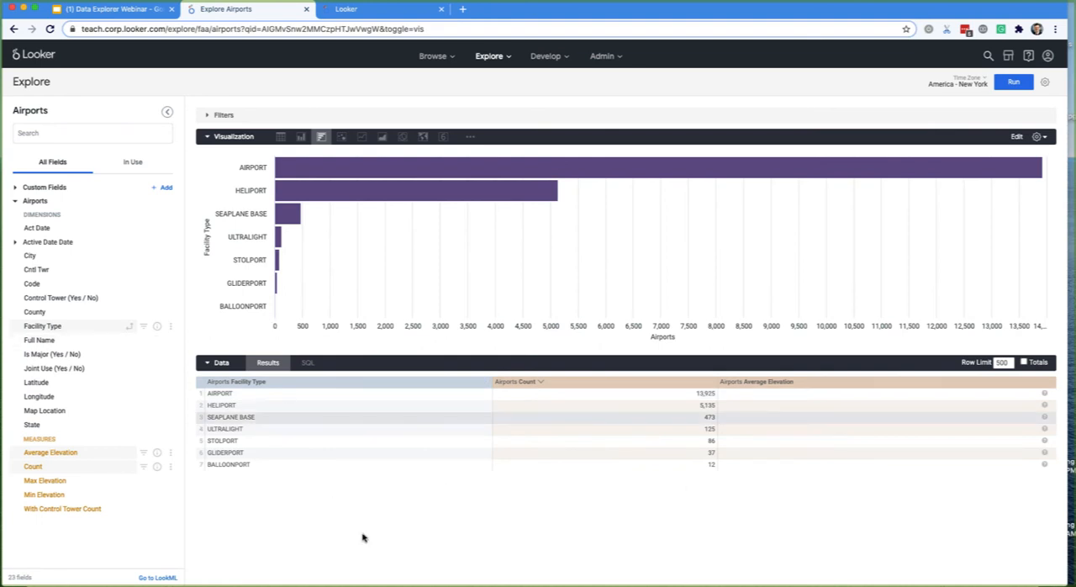
- Run the query, sort it by Average Elevation in descending order and rerun it with a row limit of 5
left_click(1014, 81)
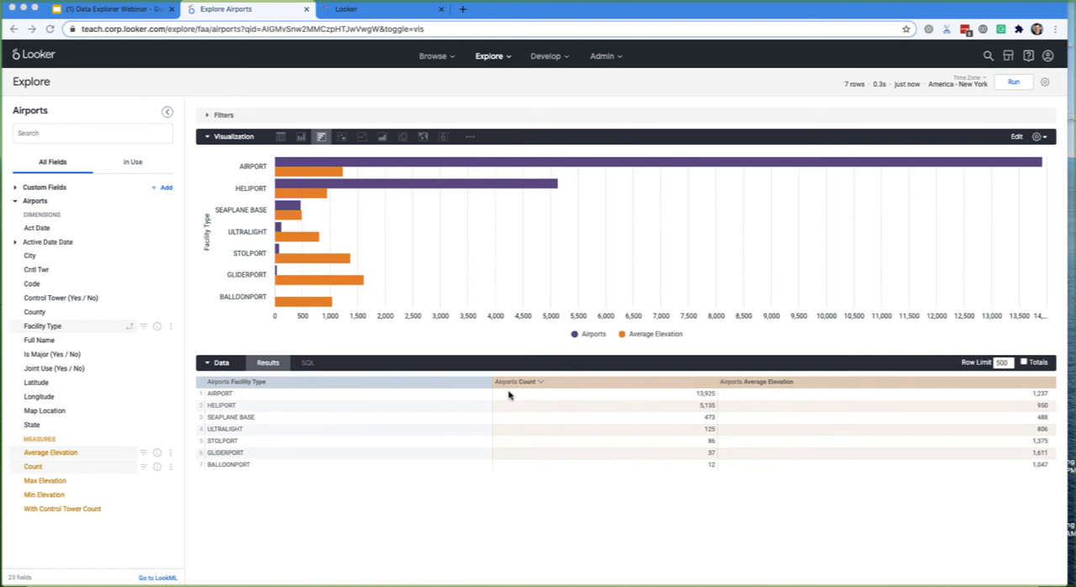
left_click(785, 383)
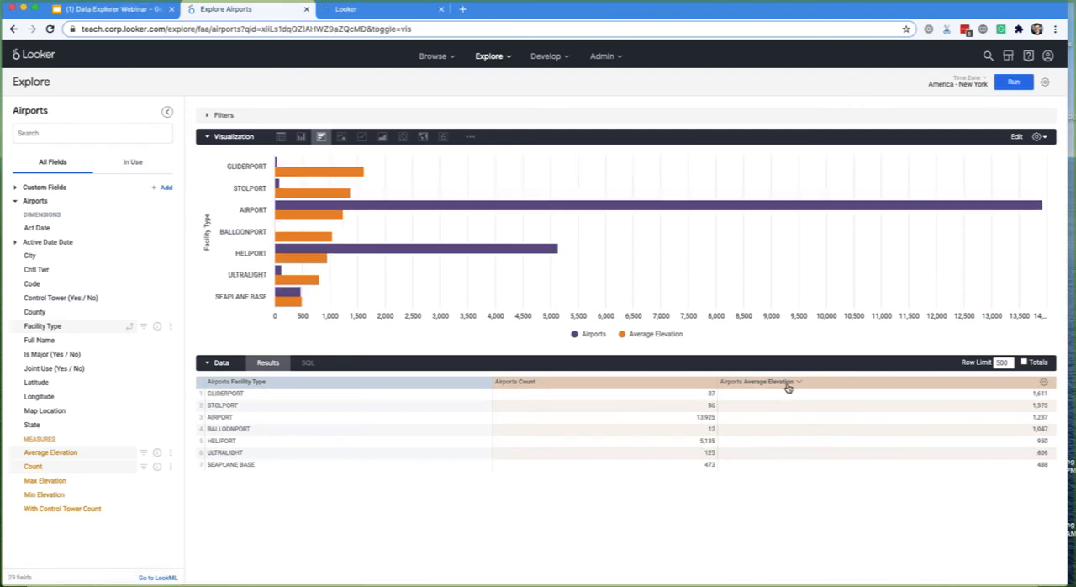
double_click(1013, 368)
type("5")
left_click(1013, 81)
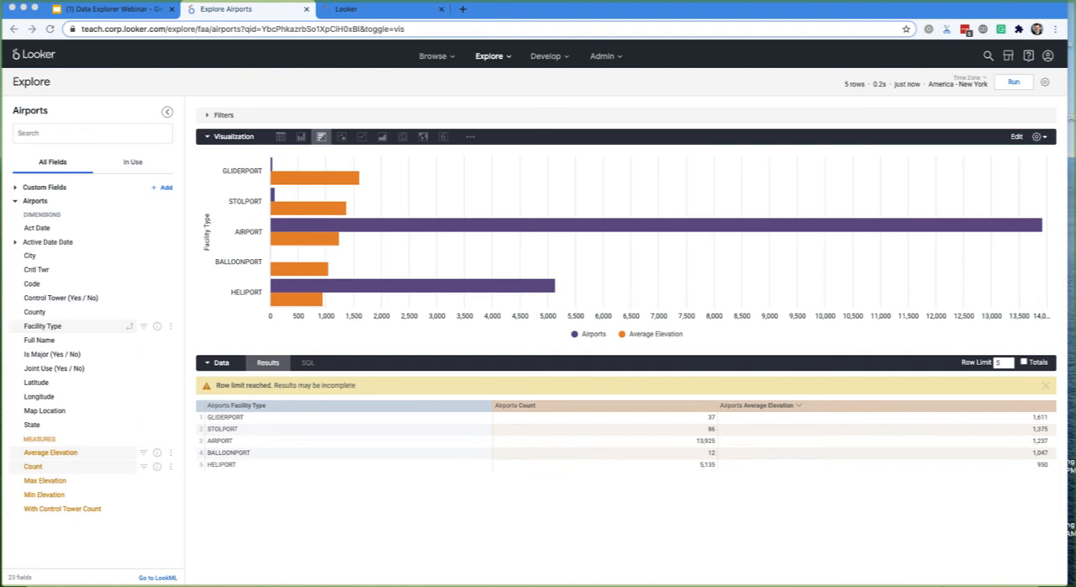
- Enlarge the bar chart by collapsing the data section, and turn on Value Labels in the chart settings
left_click(1040, 137)
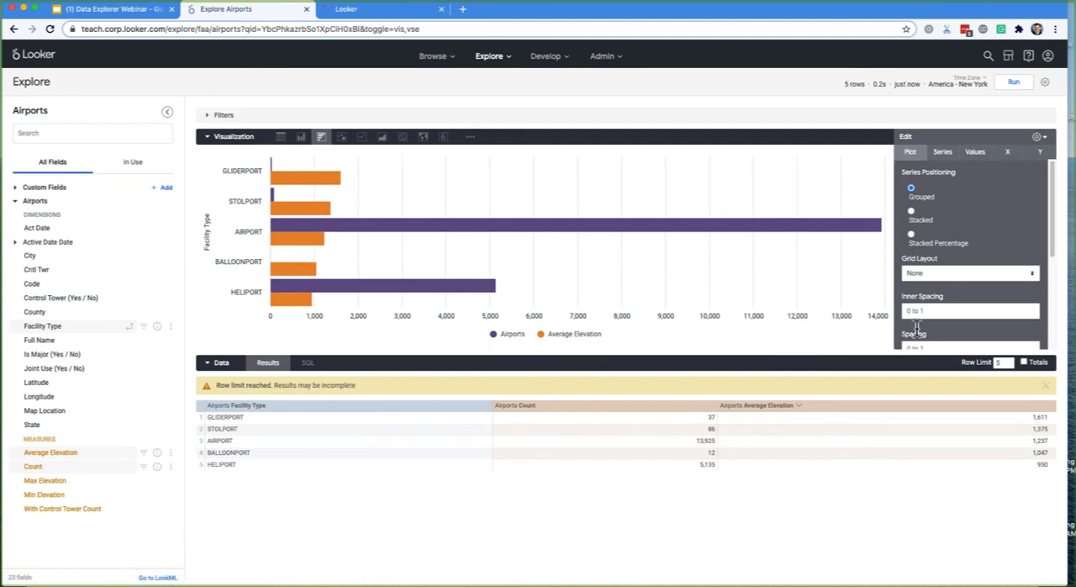
left_click(886, 368)
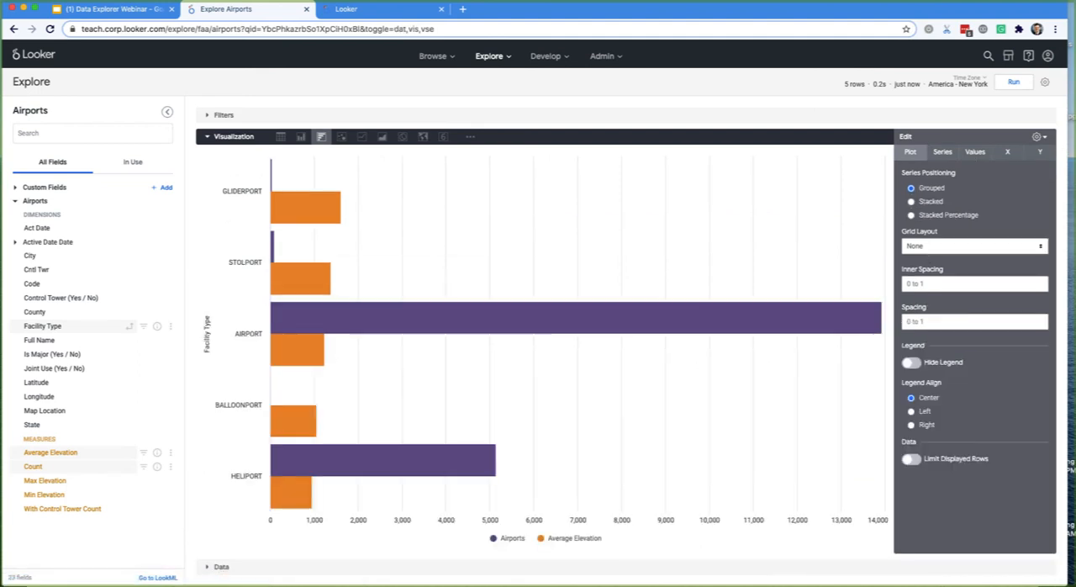
left_click(976, 152)
left_click(912, 175)
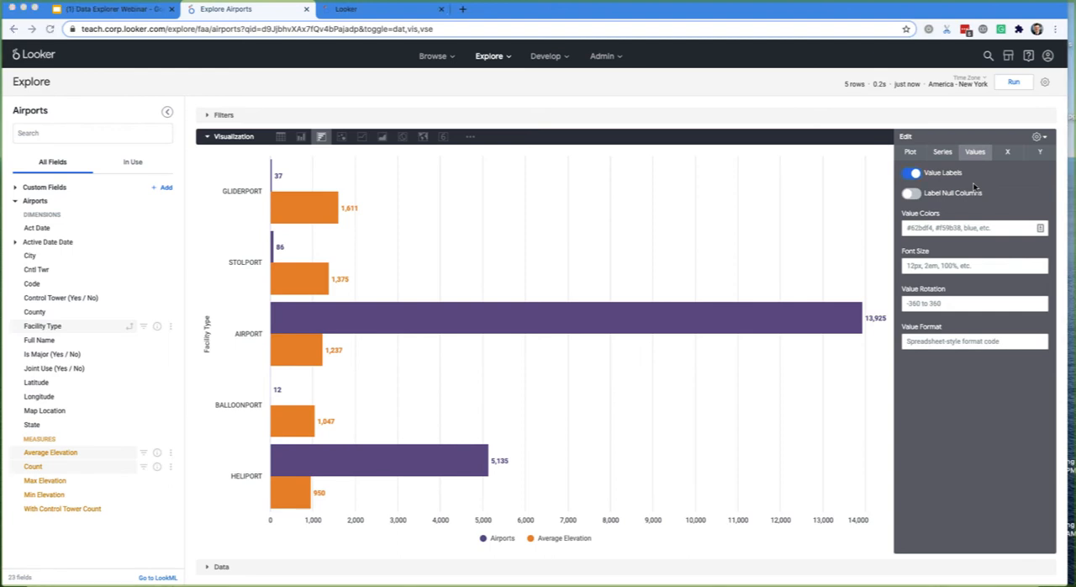
- Separate the Average Elevation series from the shared bottom axis and place it on its own top axis
left_click(1041, 153)
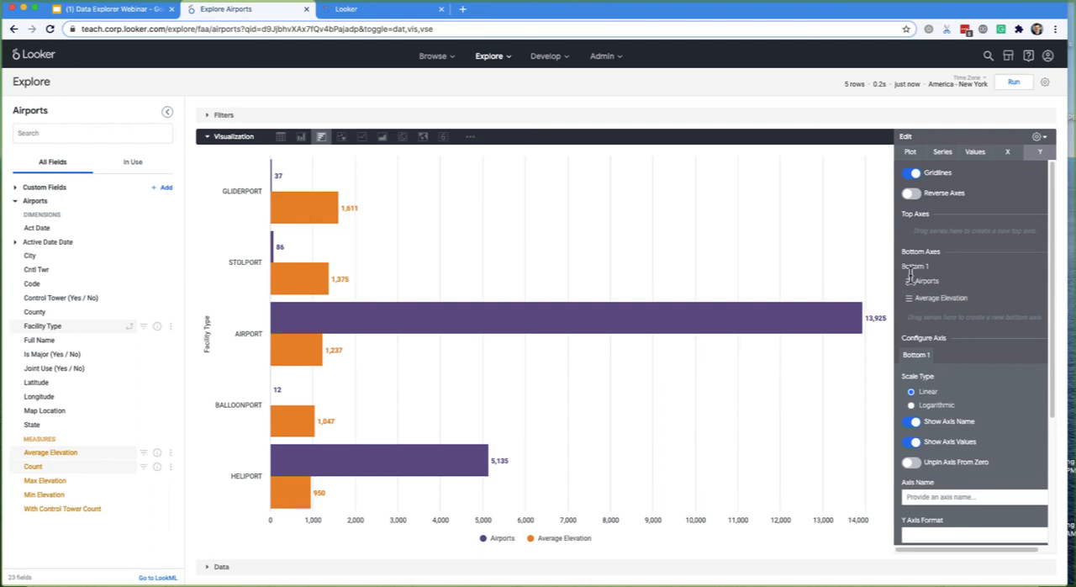
left_click_drag(904, 265, 941, 267)
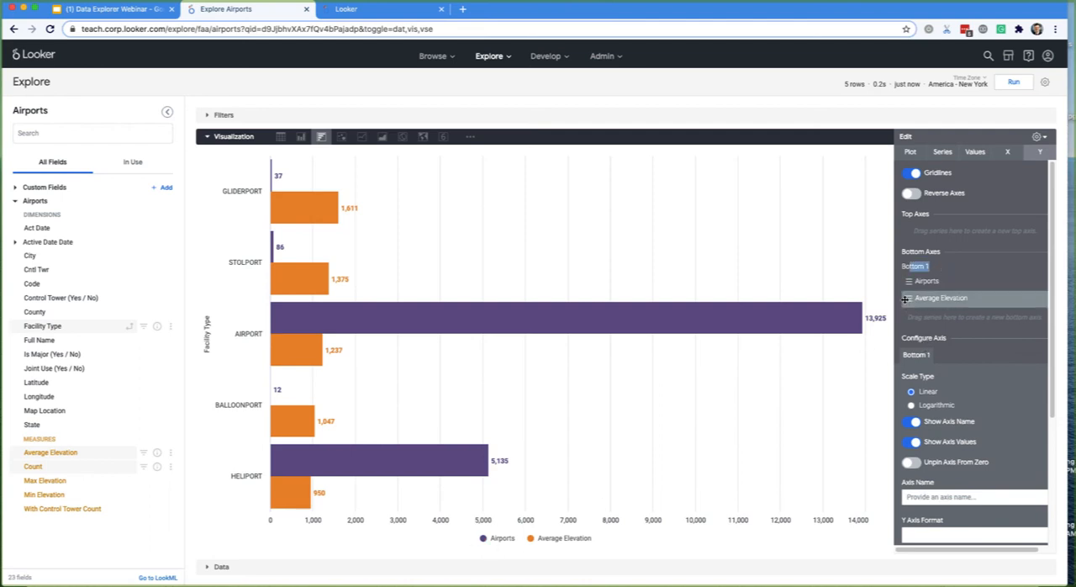
left_click_drag(905, 299, 915, 332)
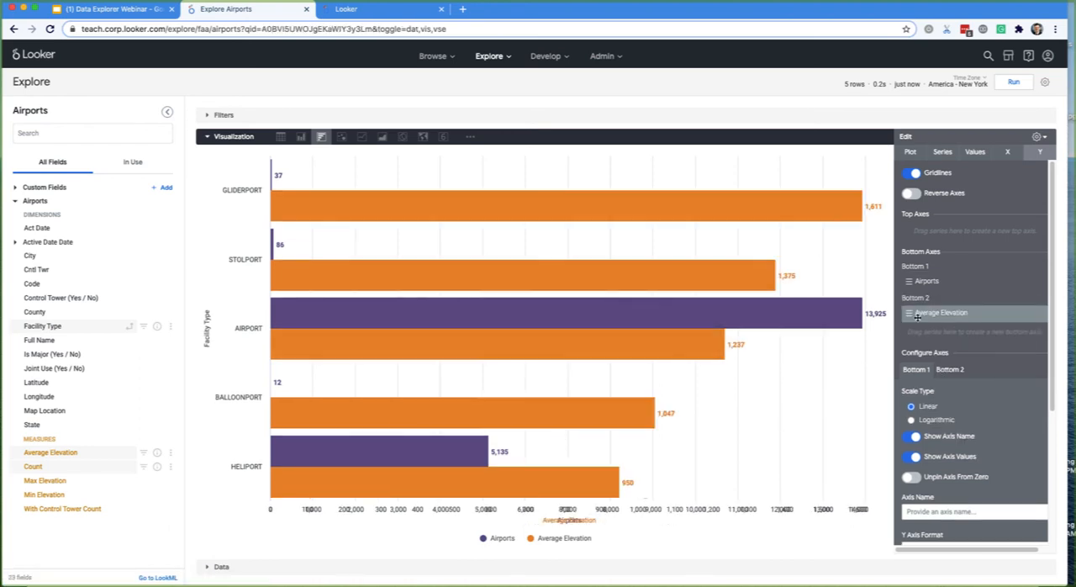
left_click_drag(908, 313, 913, 237)
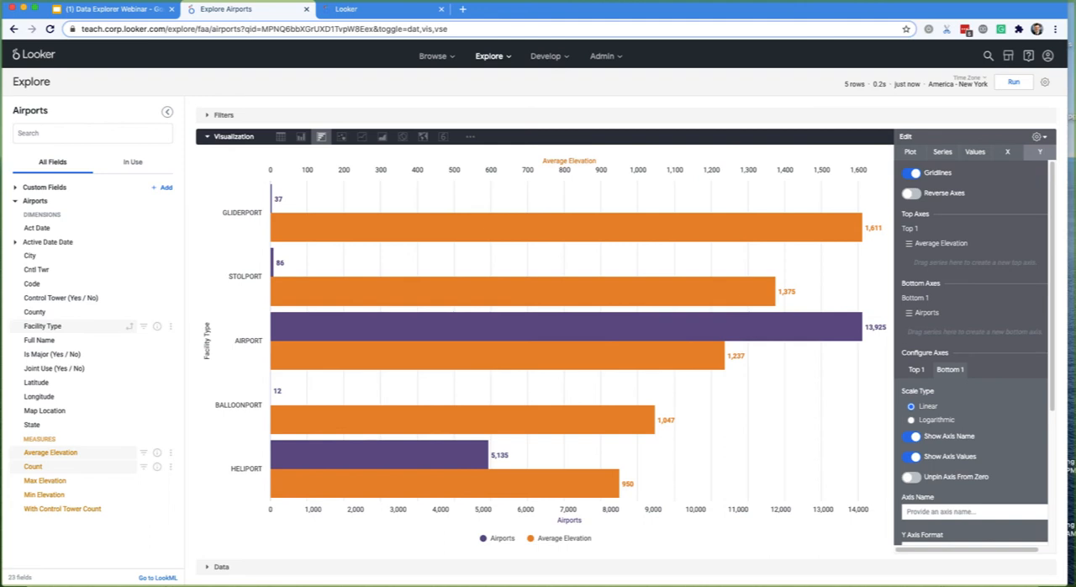
- Save the bar chart to the existing Airports Dashboard as a tile titled "High Elevation Airports"
left_click(1045, 82)
left_click(949, 121)
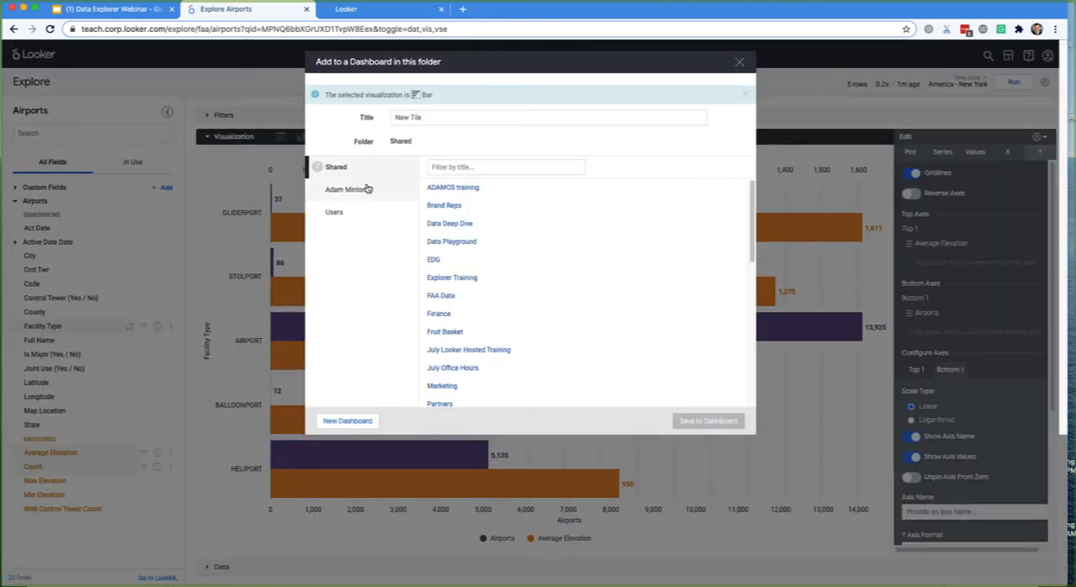
left_click(360, 190)
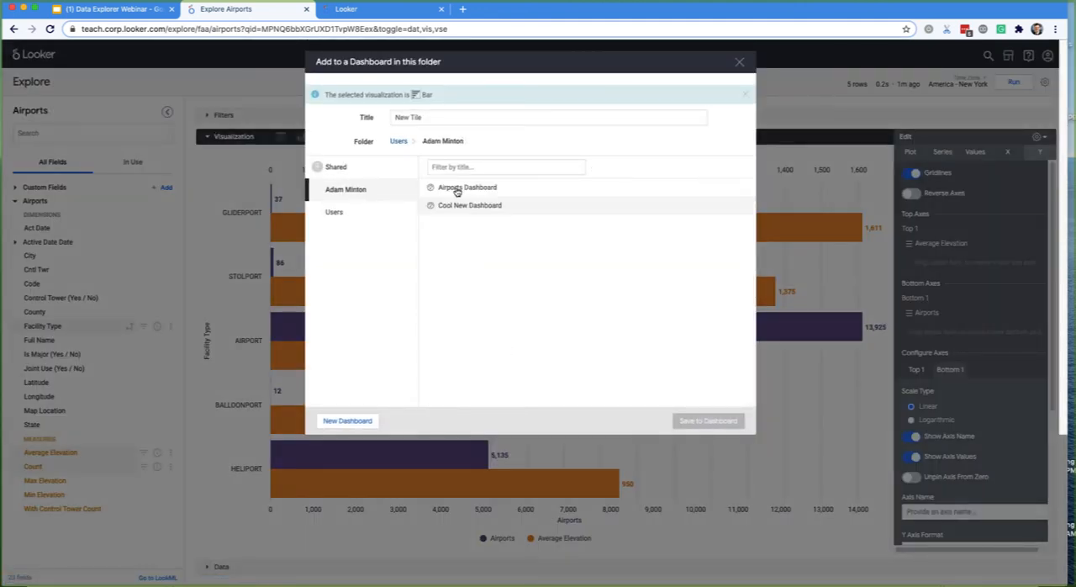
left_click(476, 187)
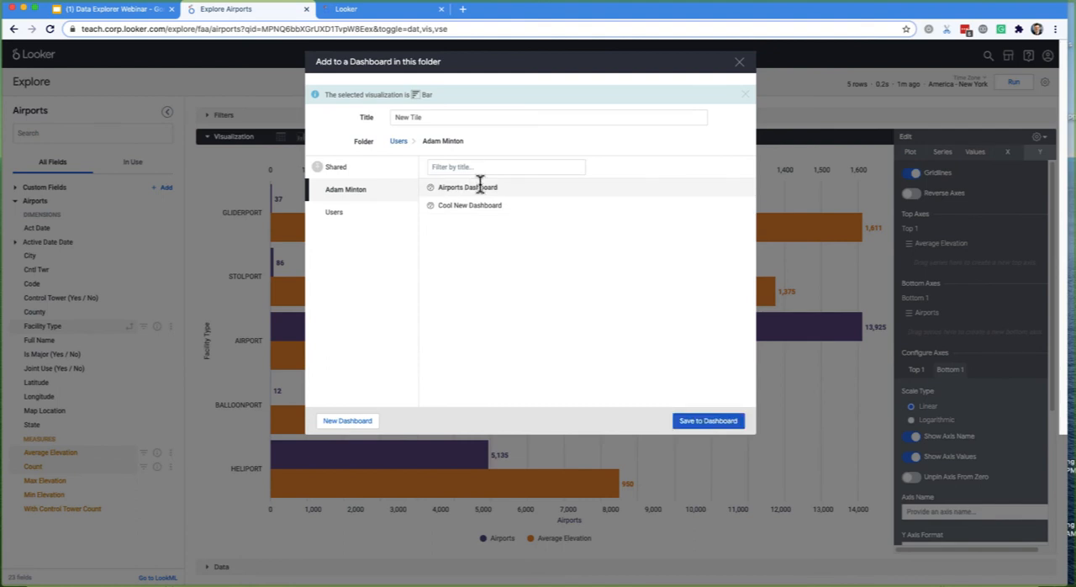
triple_click(441, 122)
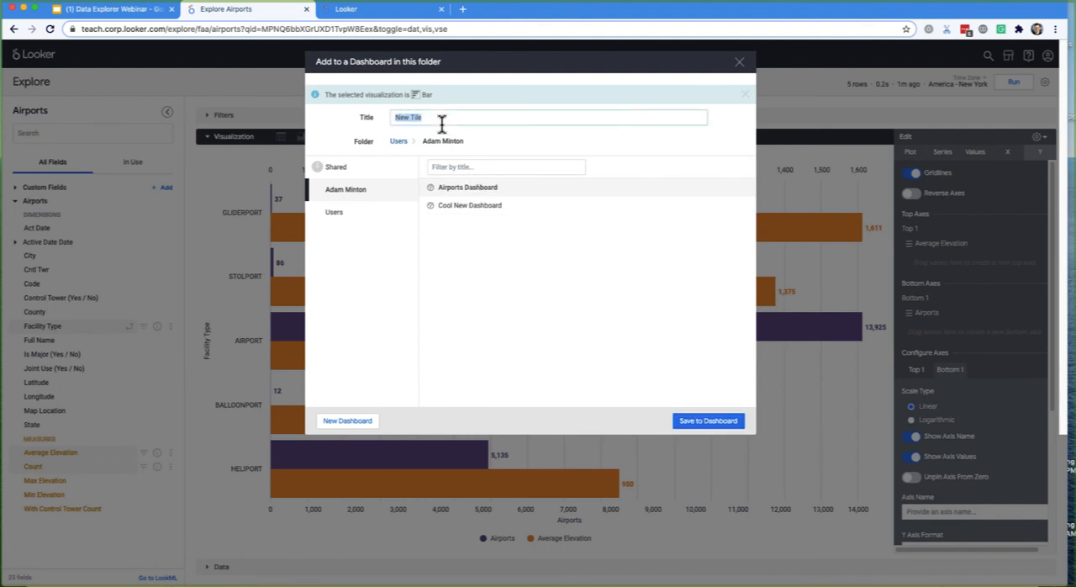
type("High Elevation Airports")
left_click(709, 422)
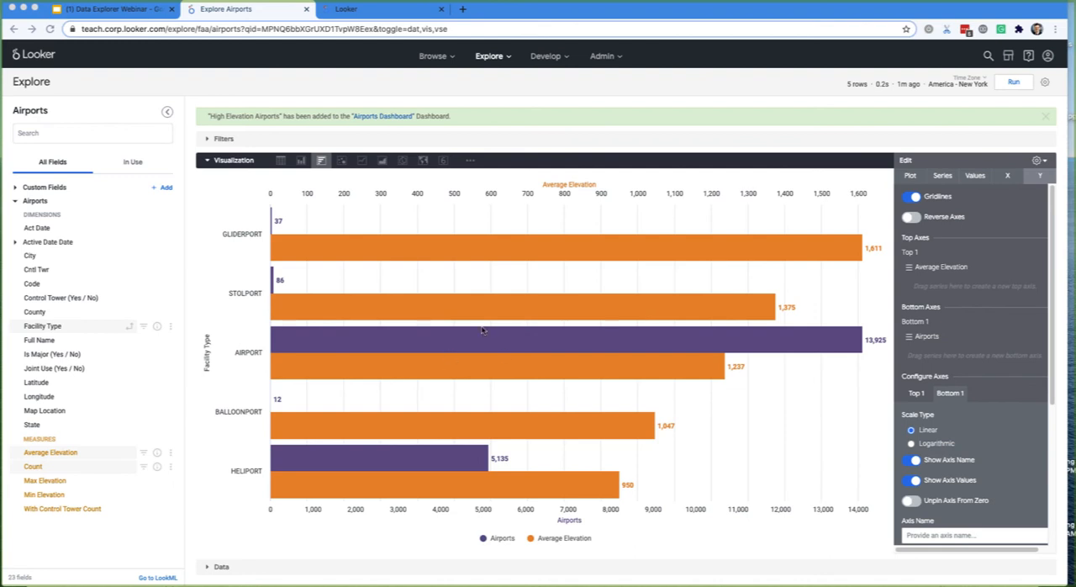
- Close the chart settings and switch to the Flights Explore in another browser tab
left_click(906, 160)
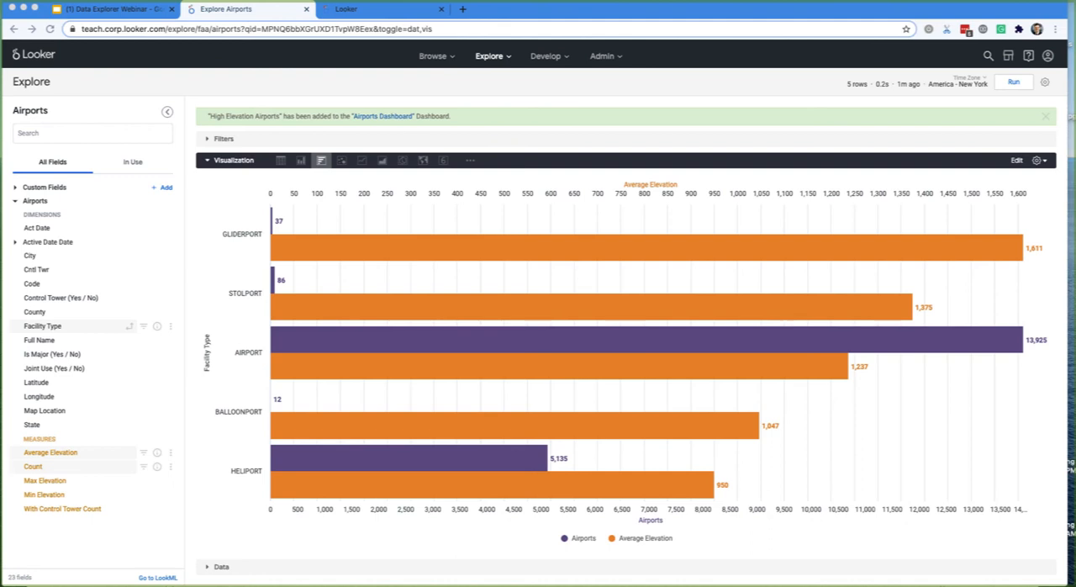
left_click_drag(878, 80, 481, 10)
left_click(389, 17)
left_click(488, 10)
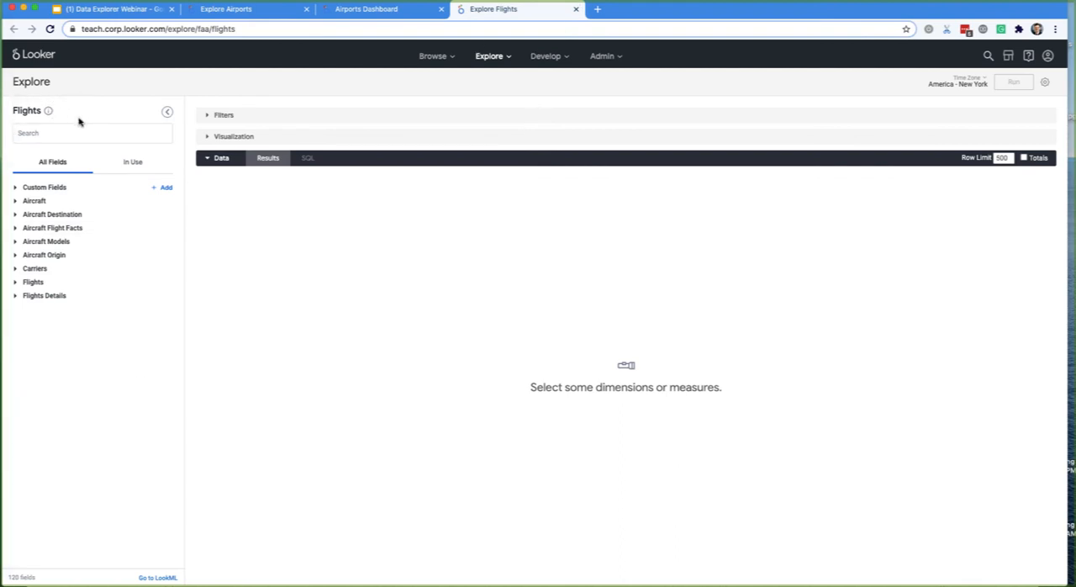
- Examine the dimensions and measures in the Flights and Flights Details views, including the Depart Date timeframes, and collapse both views
mouse_move(50, 115)
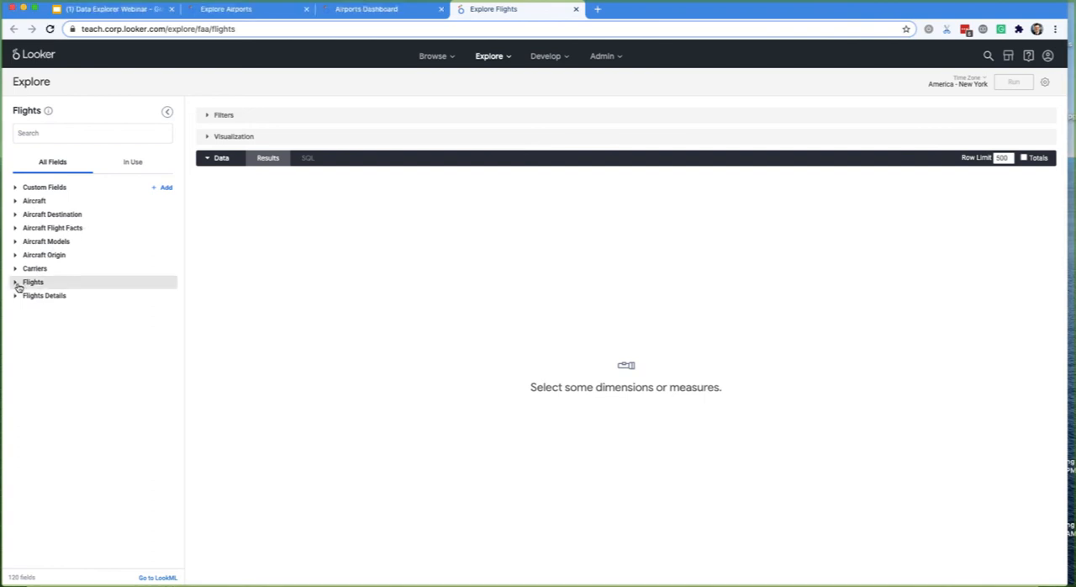
left_click(16, 283)
left_click(17, 286)
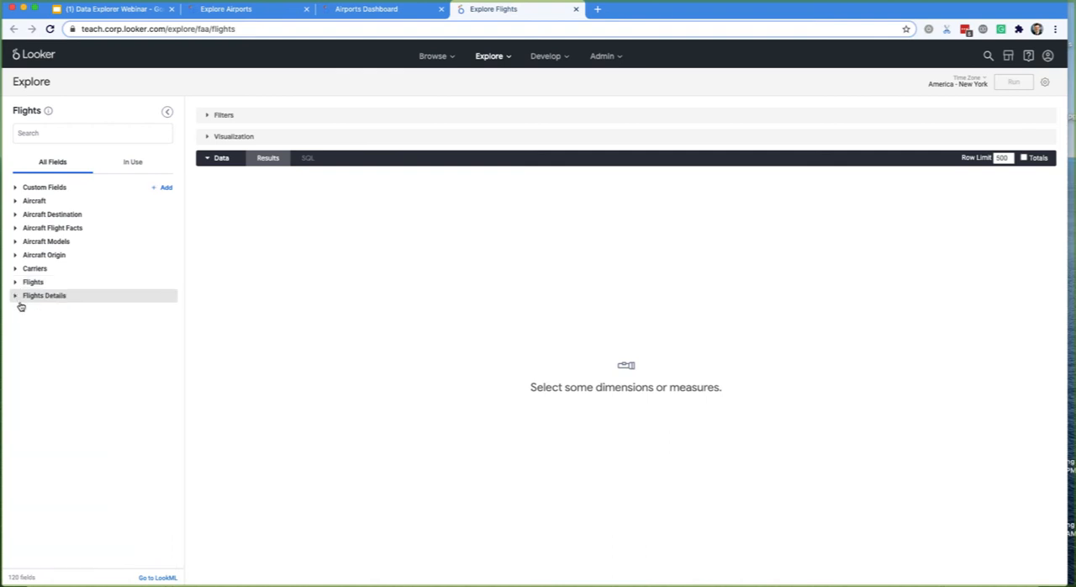
left_click(18, 299)
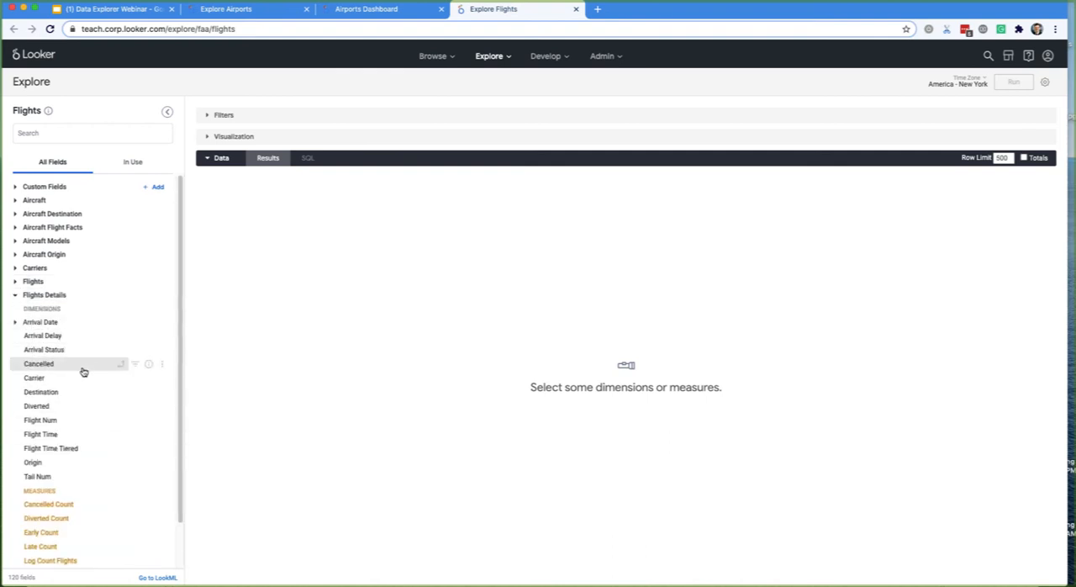
scroll(50, 395, "down", 1)
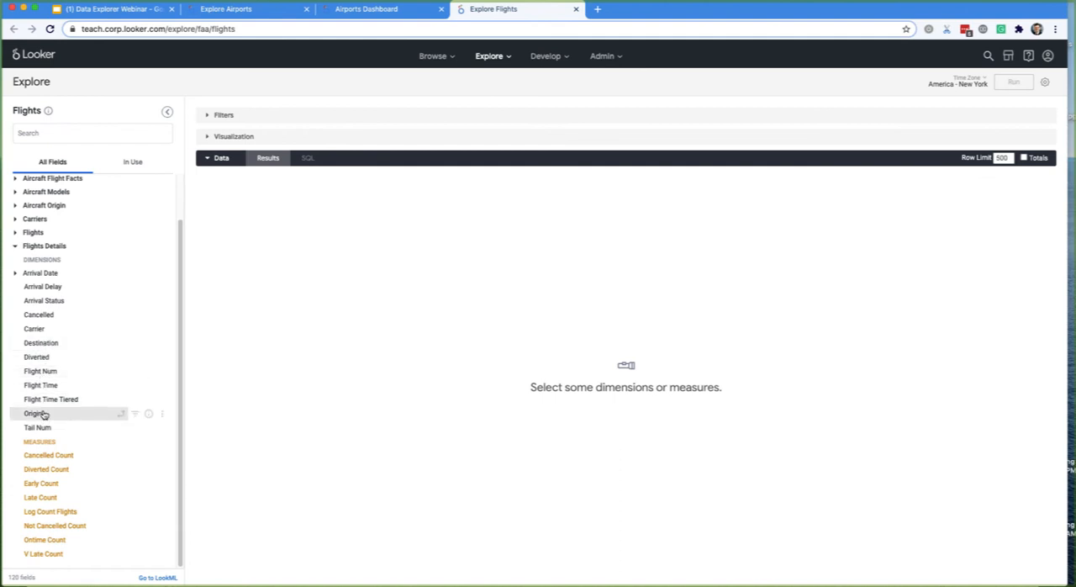
scroll(40, 370, "up", 1)
left_click(34, 281)
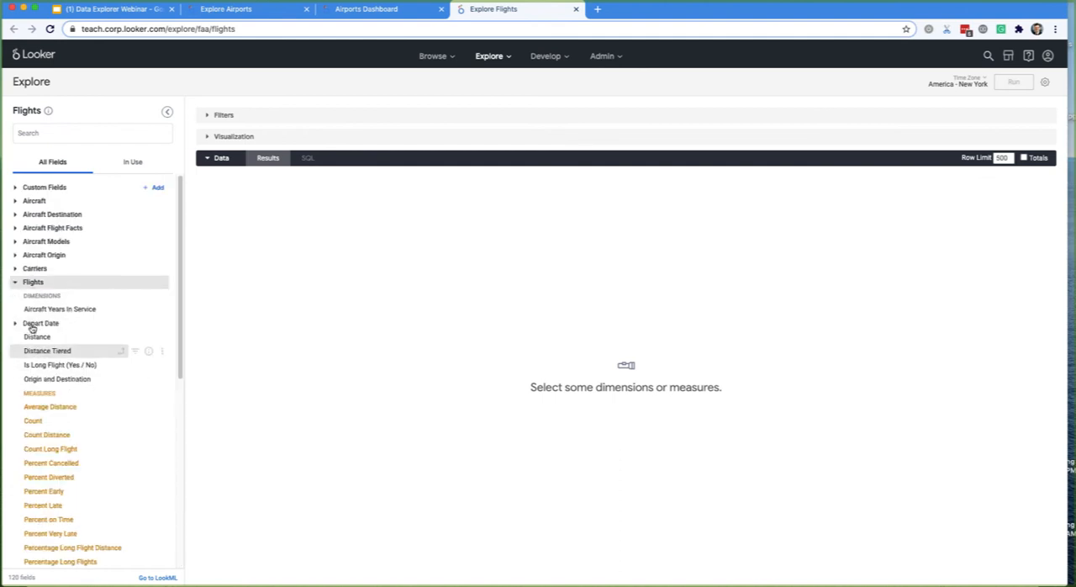
left_click(30, 324)
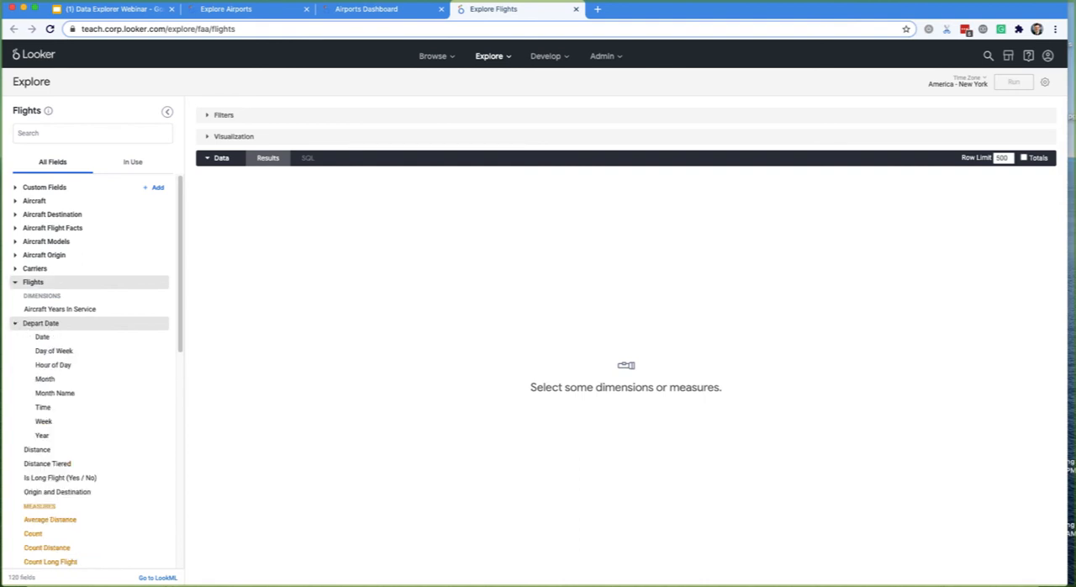
left_click(32, 282)
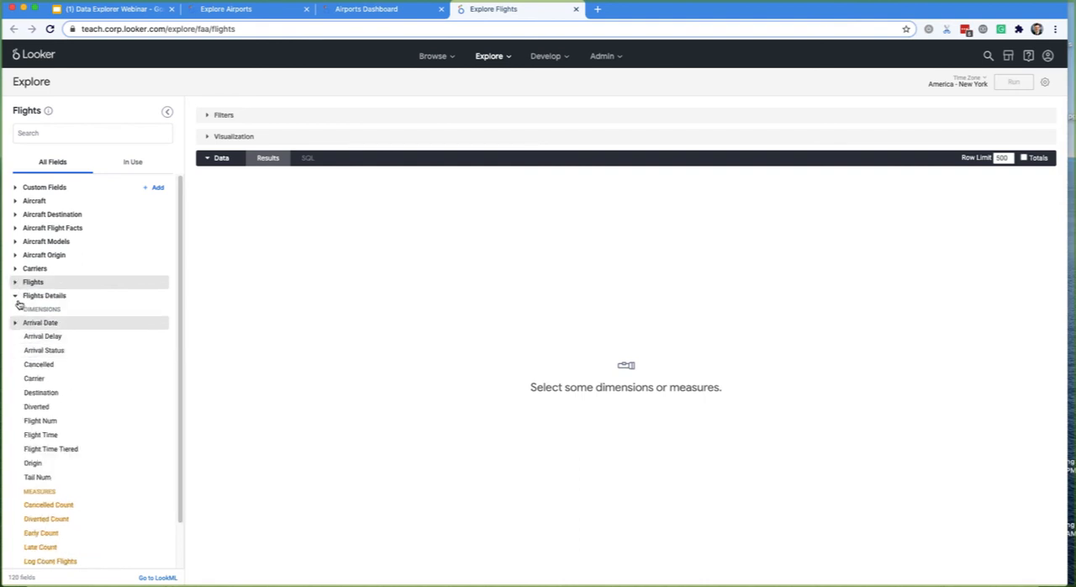
left_click(18, 295)
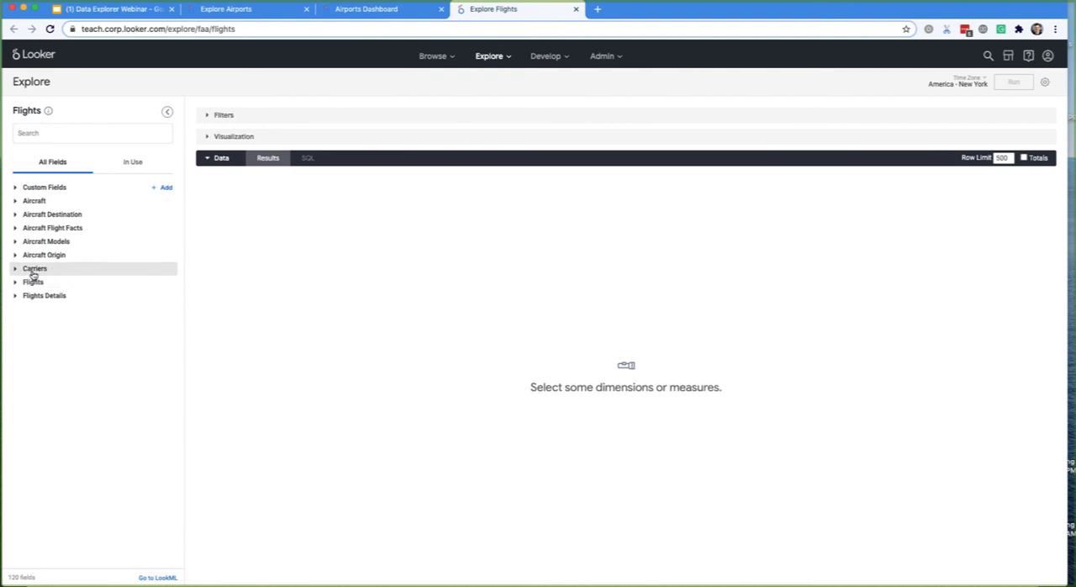
- Examine the fields in the Carriers, Aircraft Models, Aircraft Destination, Aircraft and Aircraft Flight Facts views, collapsing each view after reading it
left_click(33, 268)
left_click(34, 269)
left_click(36, 271)
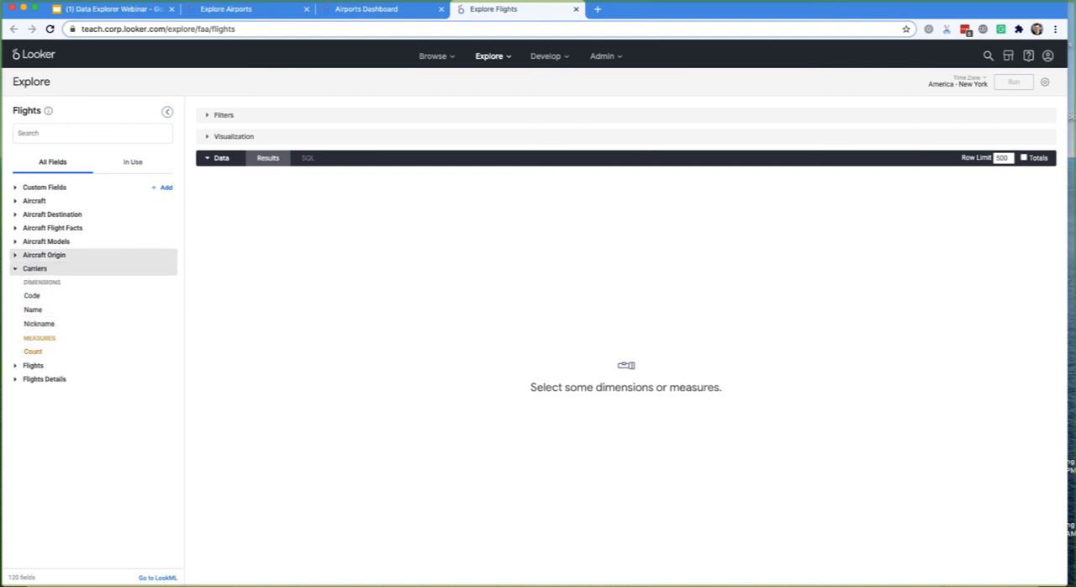
left_click(38, 268)
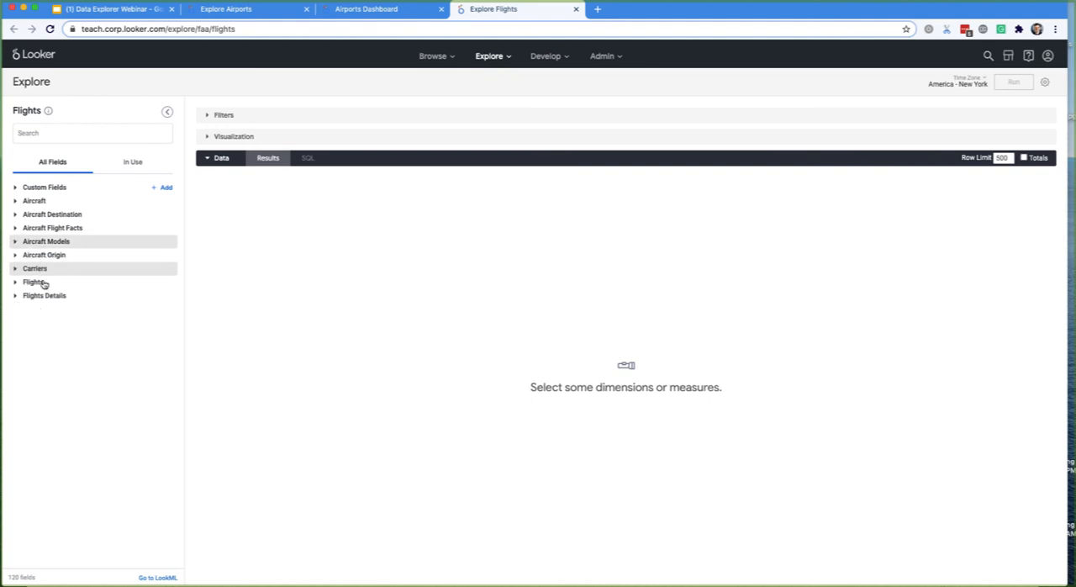
left_click(46, 241)
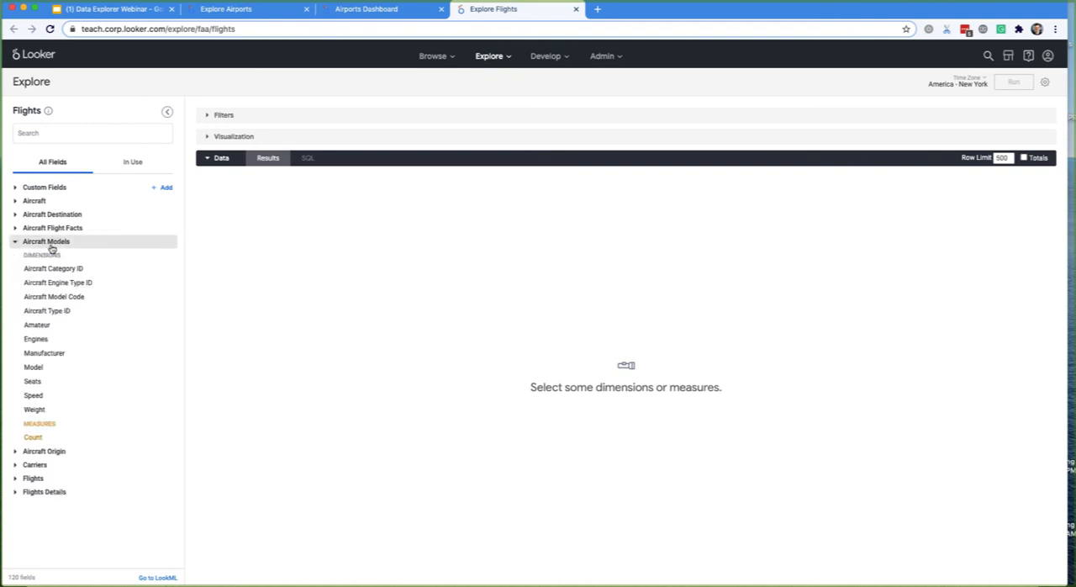
left_click(52, 247)
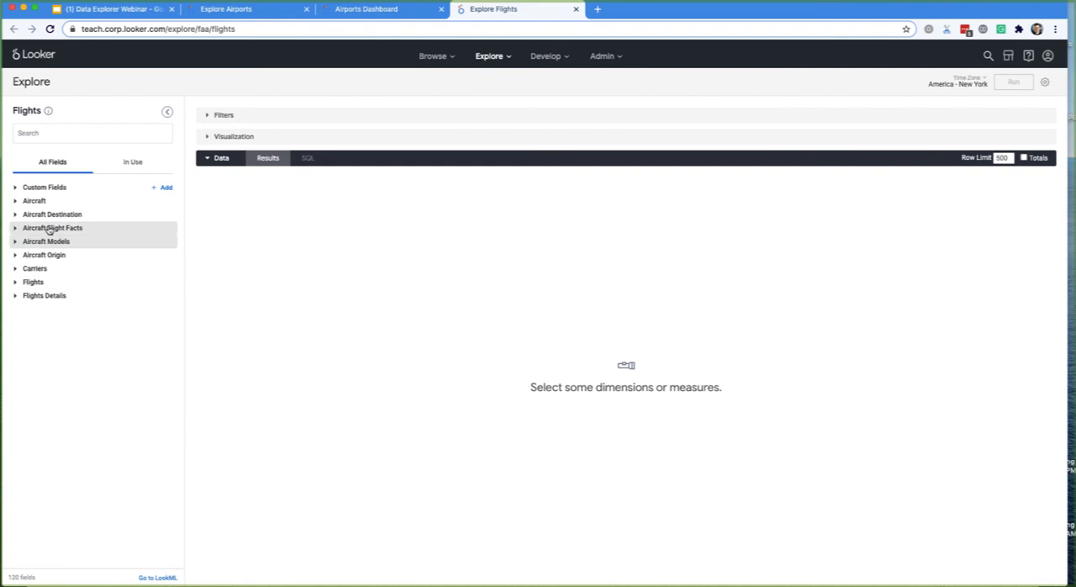
left_click(44, 215)
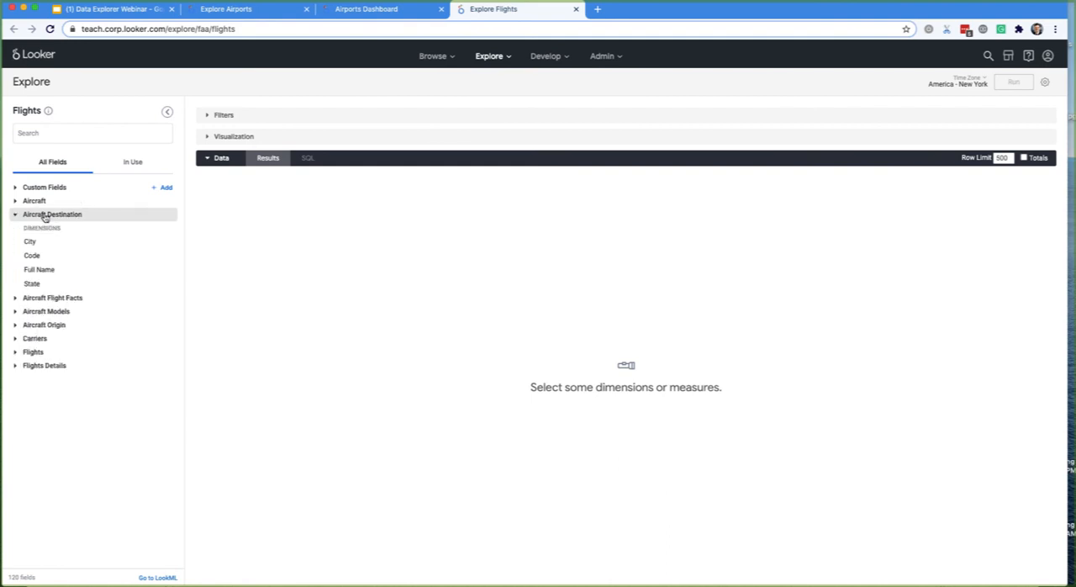
left_click(45, 216)
left_click(36, 206)
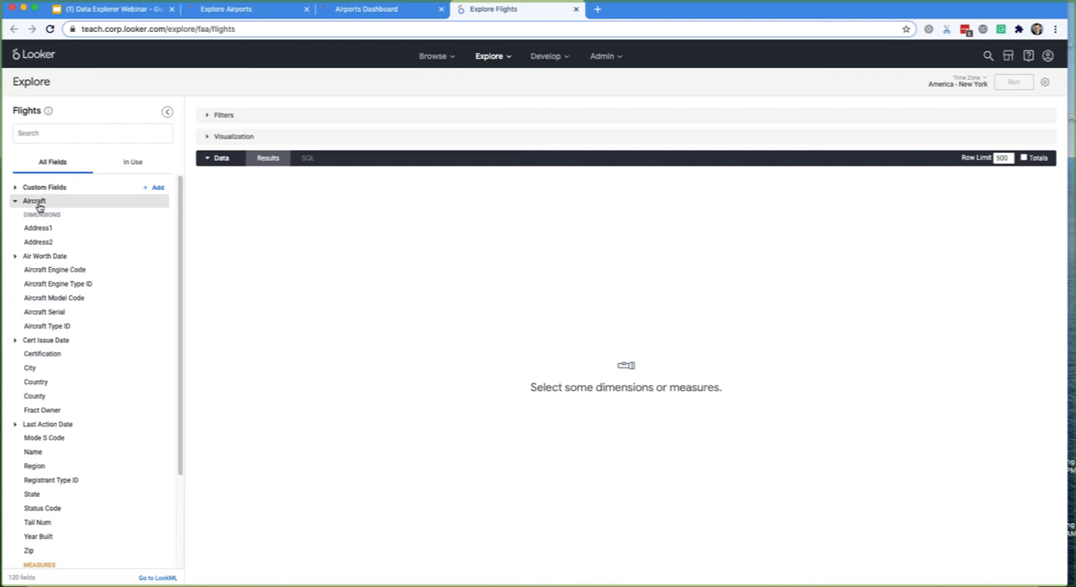
left_click(37, 206)
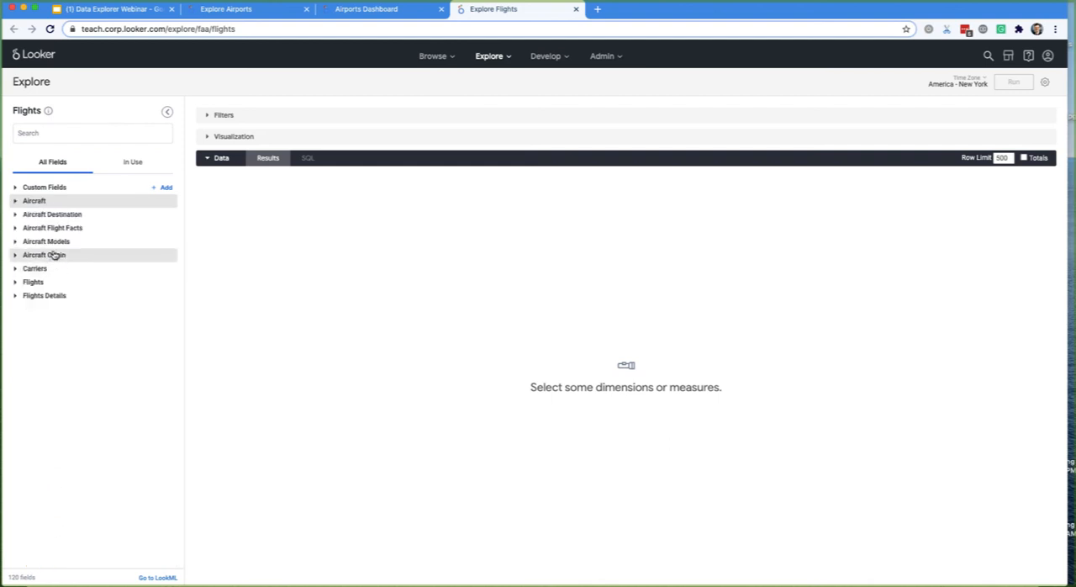
left_click(50, 244)
left_click(52, 244)
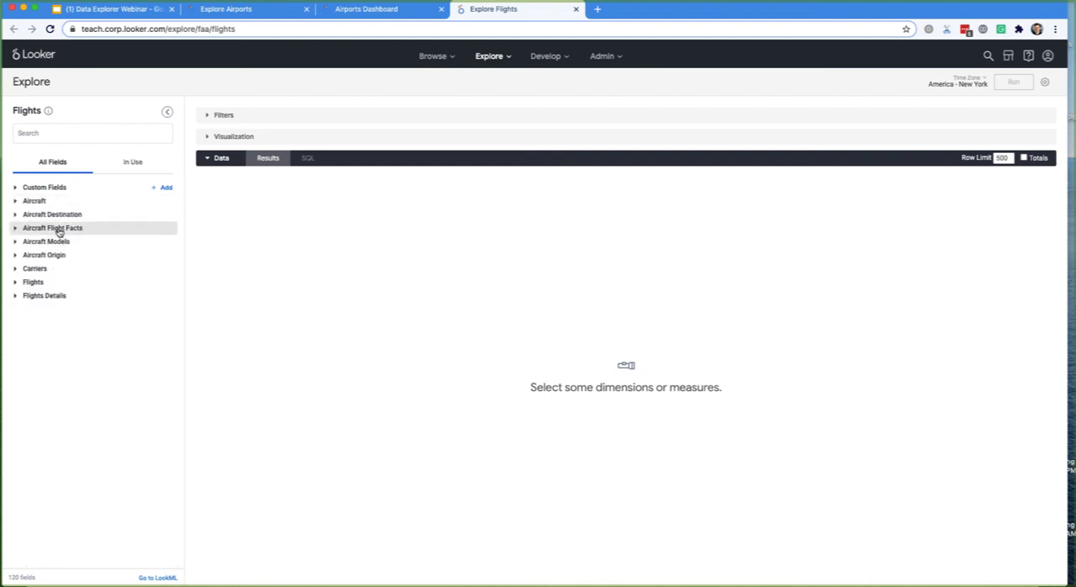
left_click(59, 230)
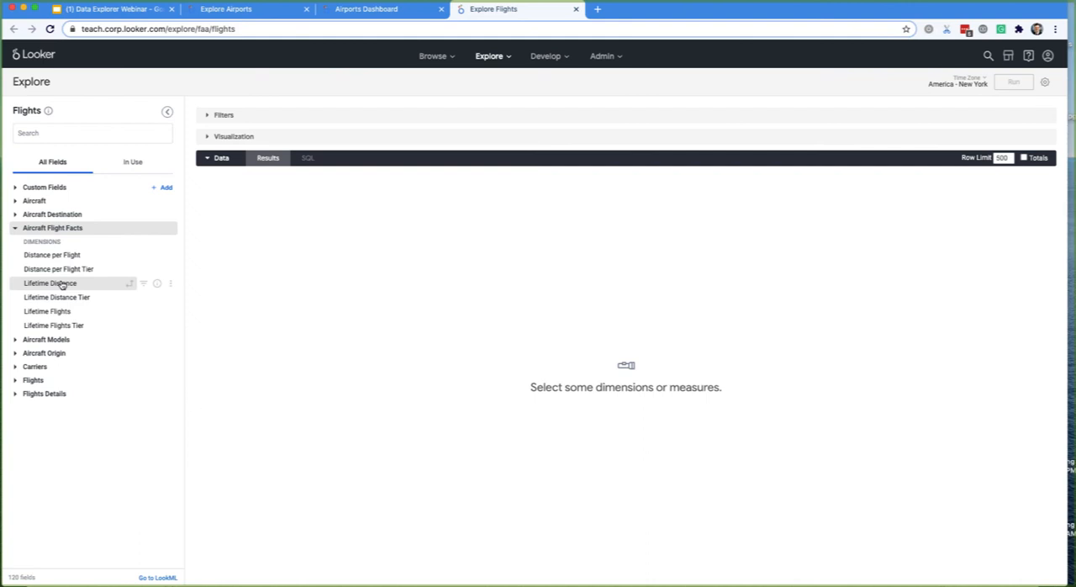
left_click(35, 231)
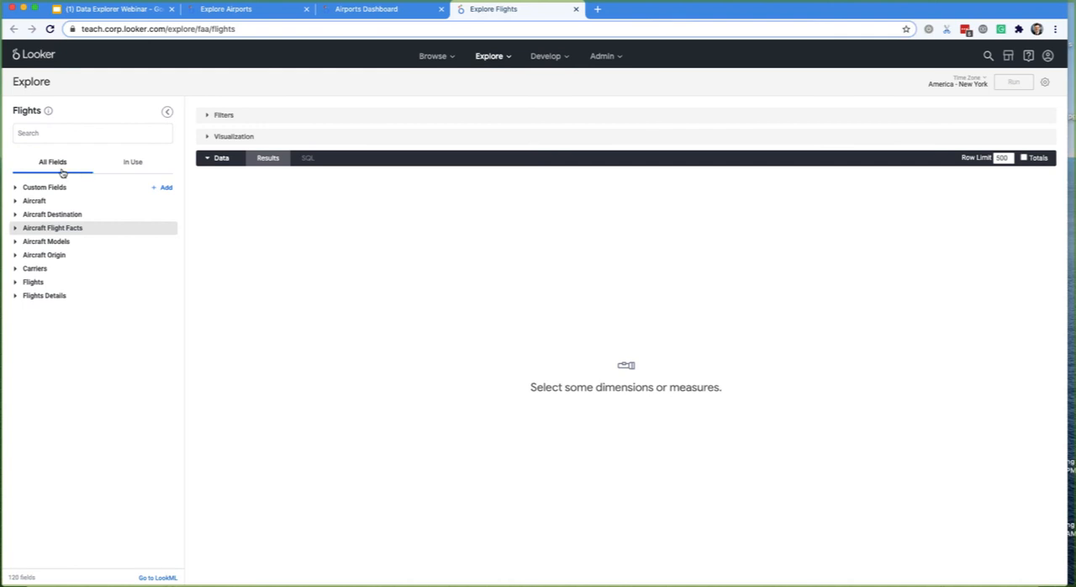
- Search the Flights Explore's fields for "Depart" and add the Depart Week dimension to the query
left_click(49, 139)
type("De")
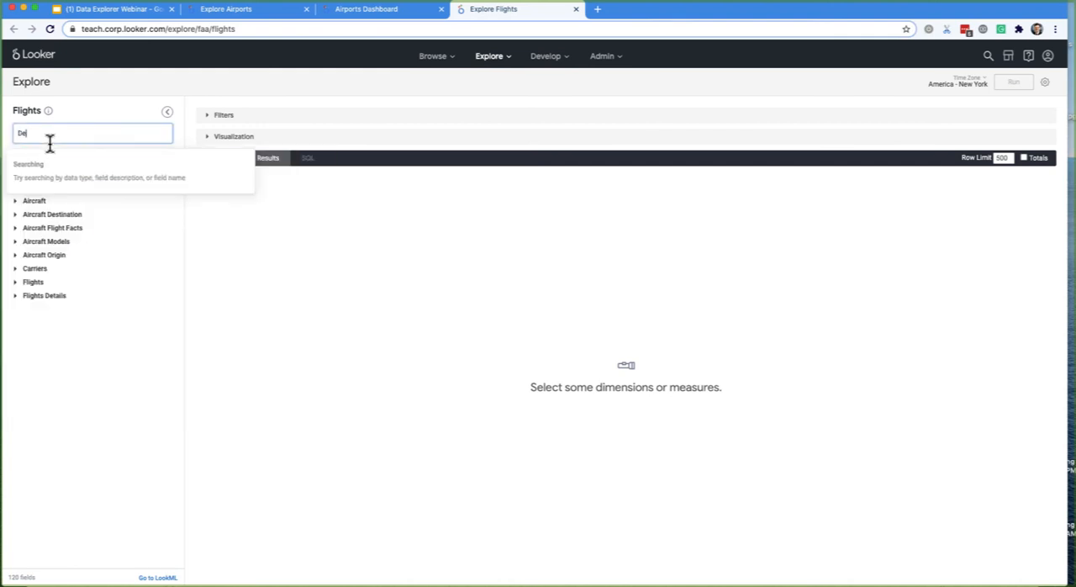
type("part")
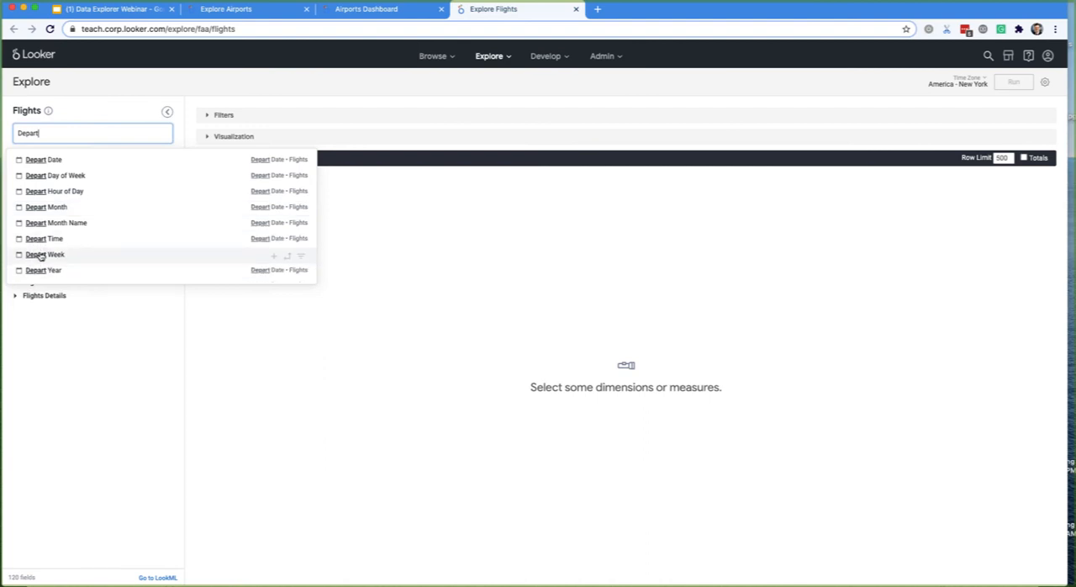
left_click(275, 259)
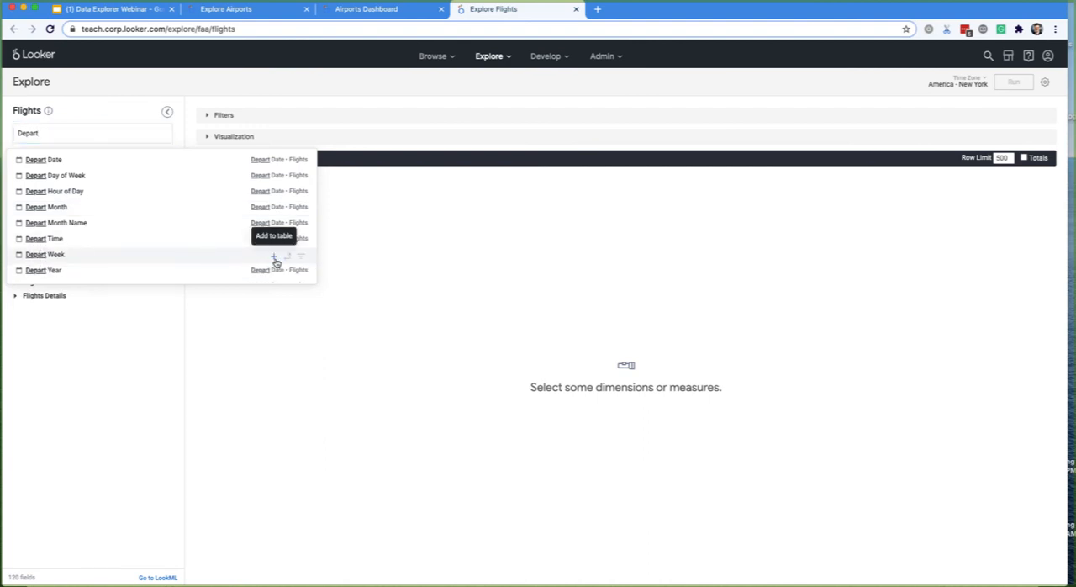
left_click(275, 259)
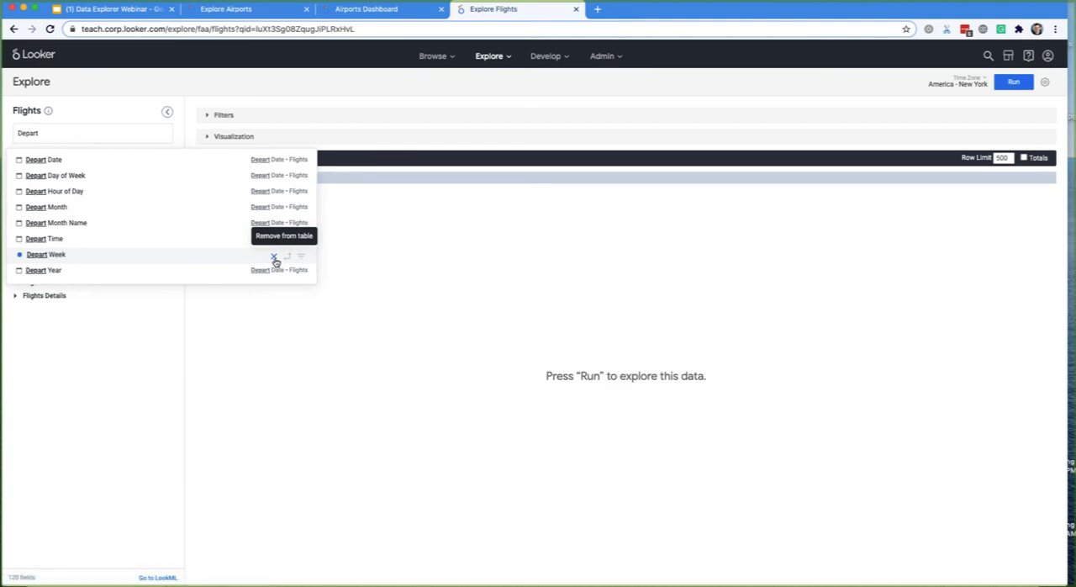
- Search the fields for "Count" and add the Count measure from the Flights view to the query
double_click(85, 135)
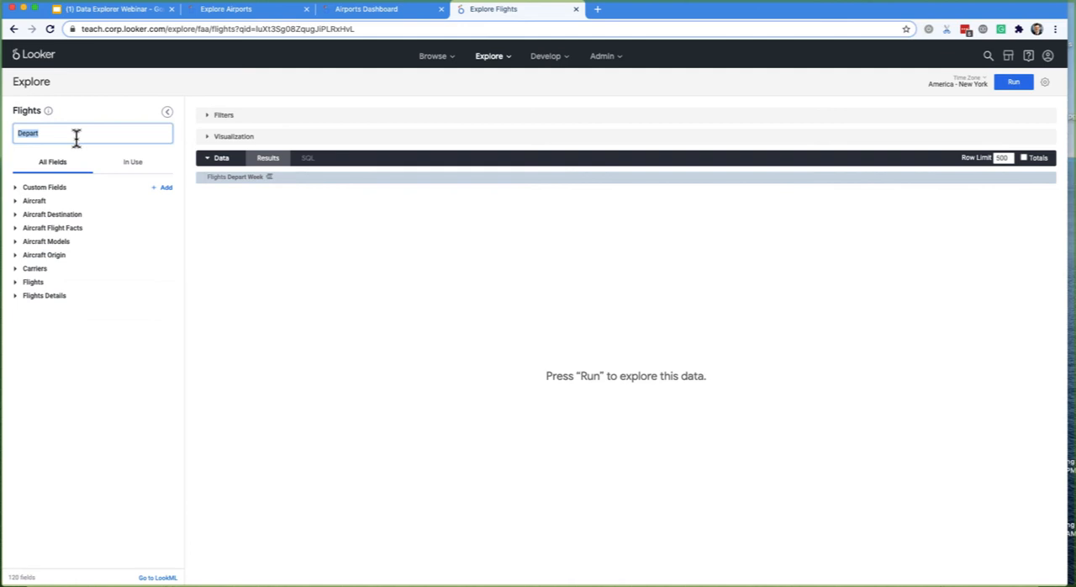
type("Count")
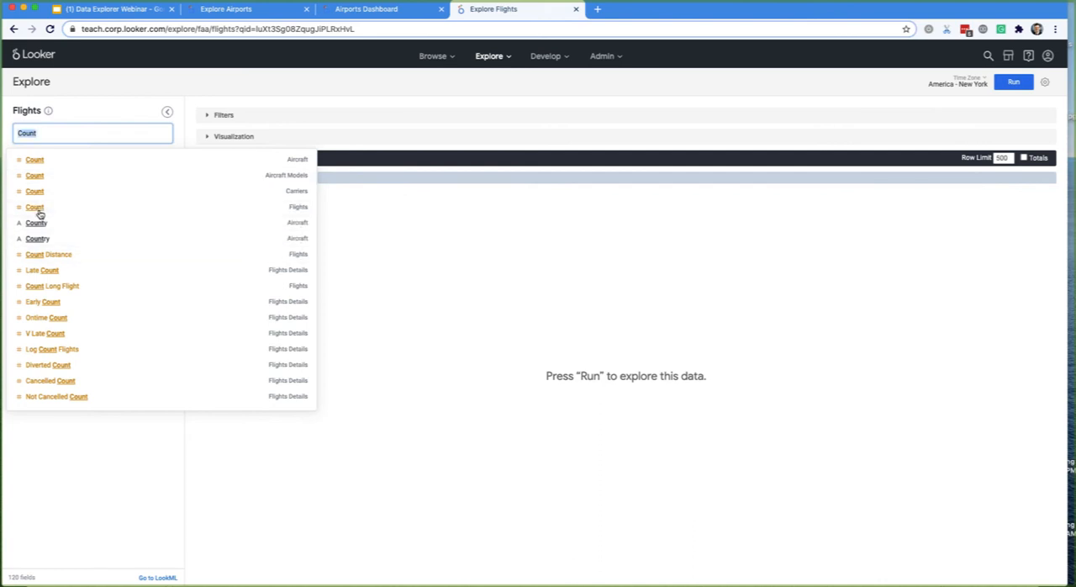
left_click(39, 210)
left_click(515, 330)
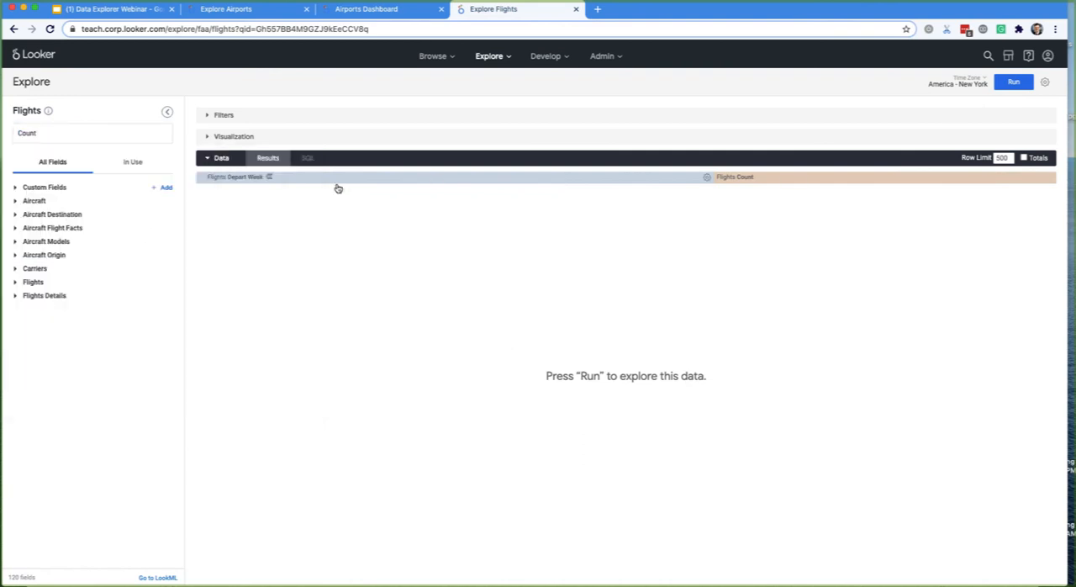
- Filter the query on the Flights Depart Date with the condition "is in the year" 2000 and run it
left_click(34, 284)
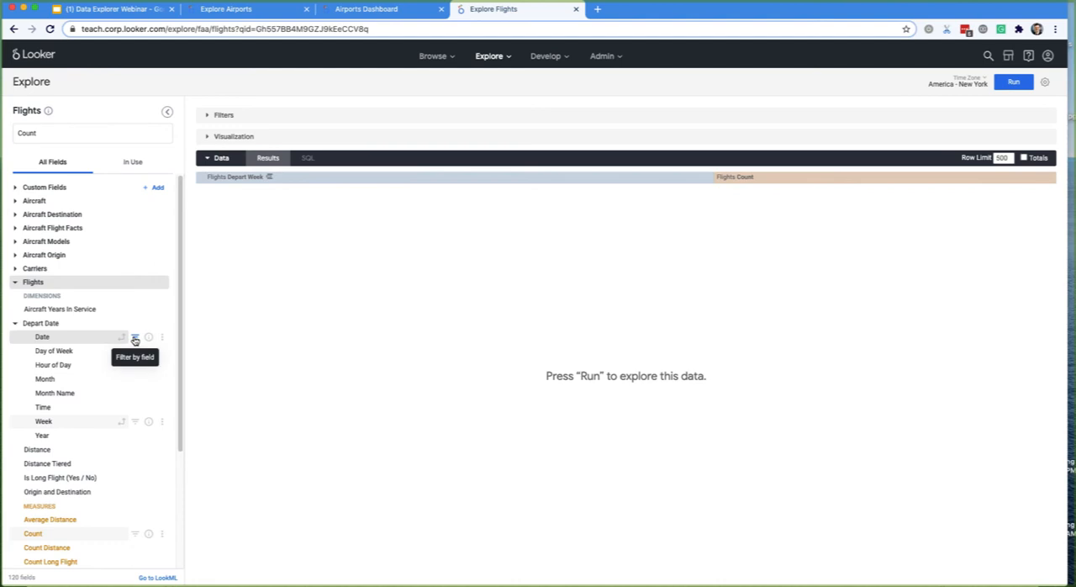
left_click(135, 337)
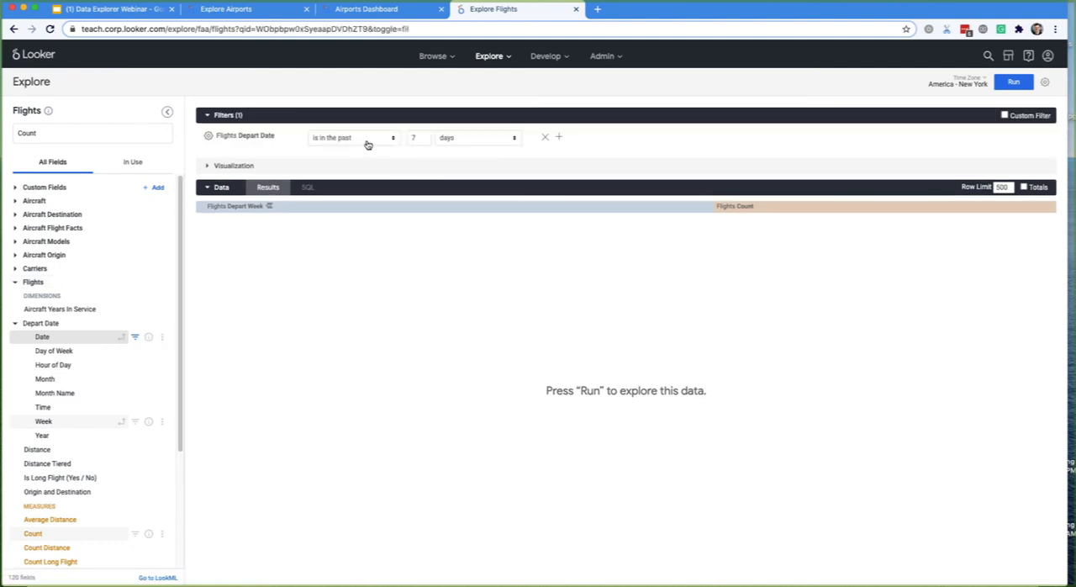
left_click(367, 141)
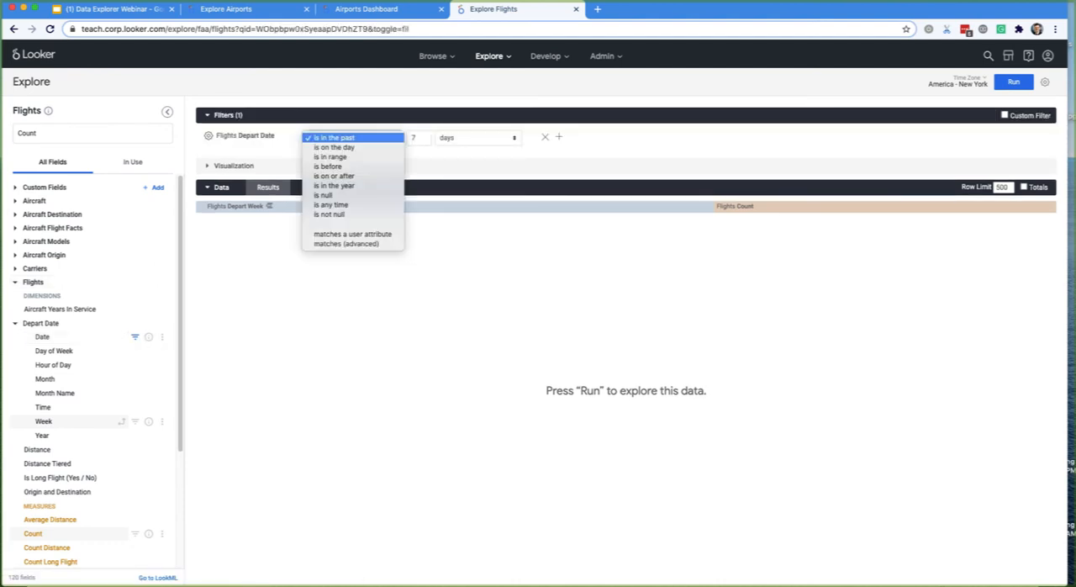
left_click(366, 138)
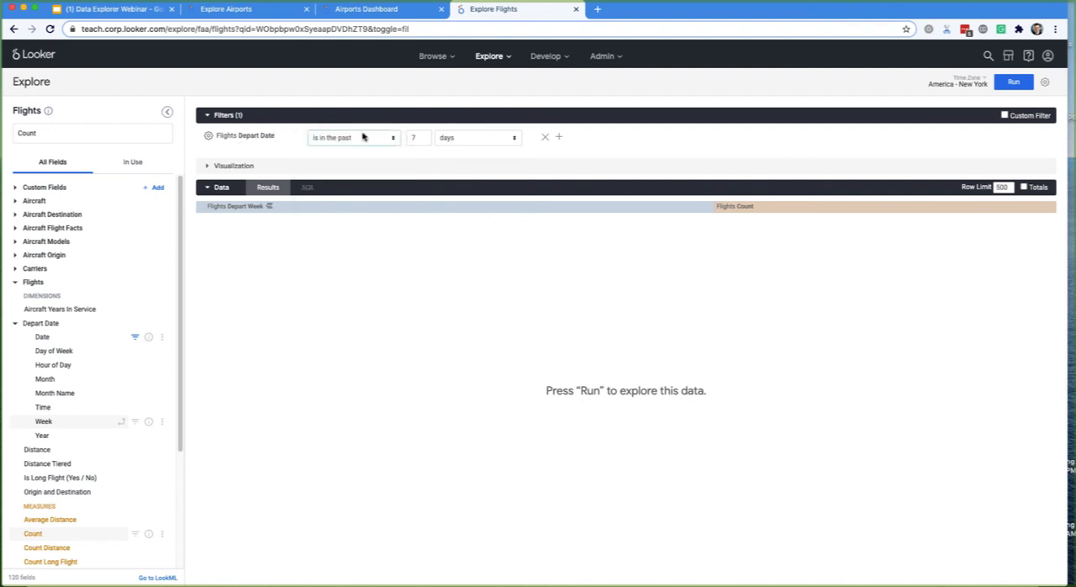
left_click(379, 142)
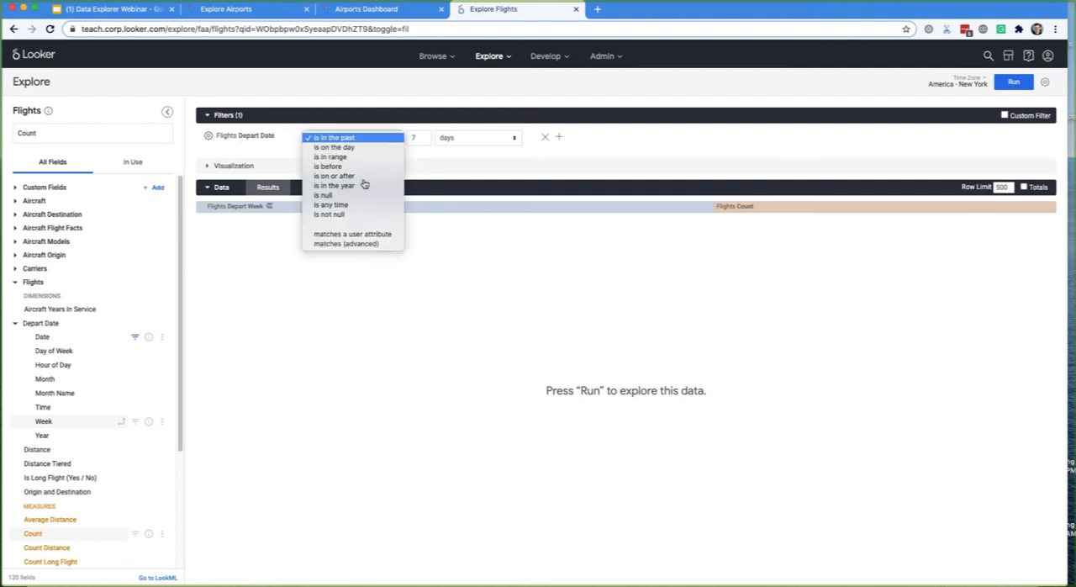
left_click(346, 187)
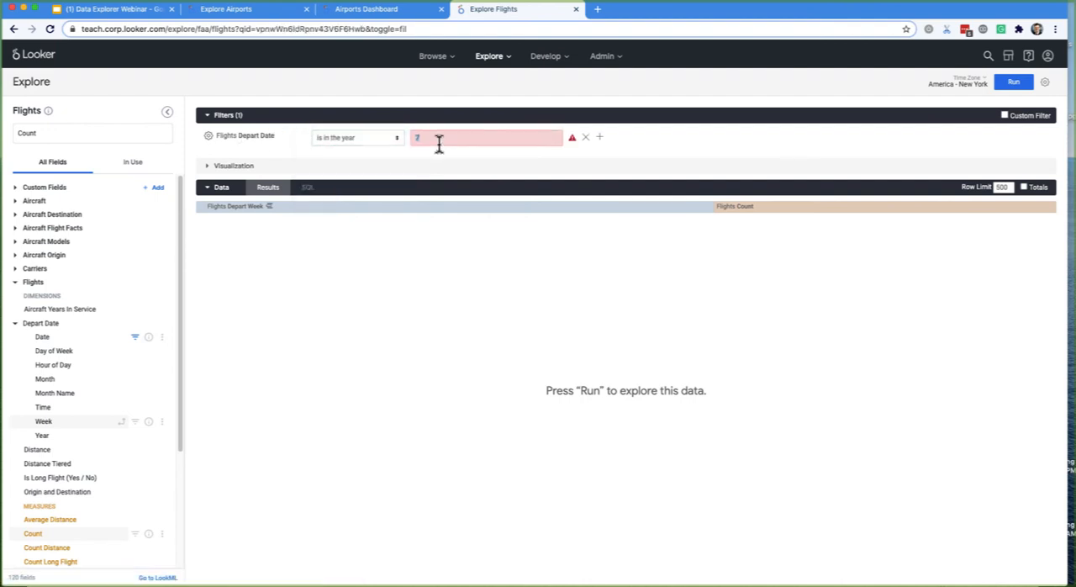
type("2000")
key("Return")
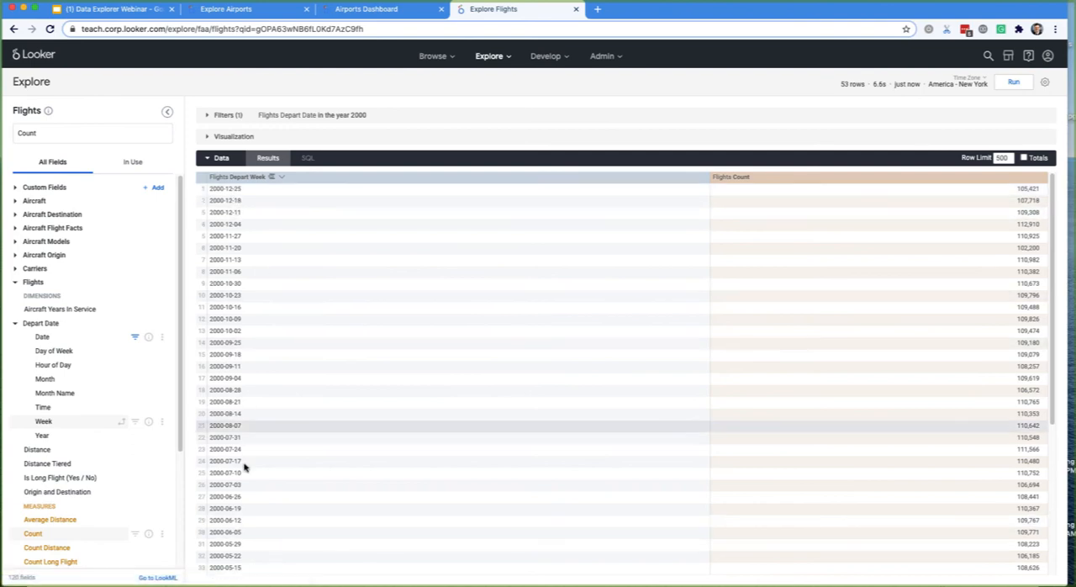
- Show the results as a line chart and save it to the existing Airports Dashboard as a tile titled "Flights in 2000"
left_click(316, 140)
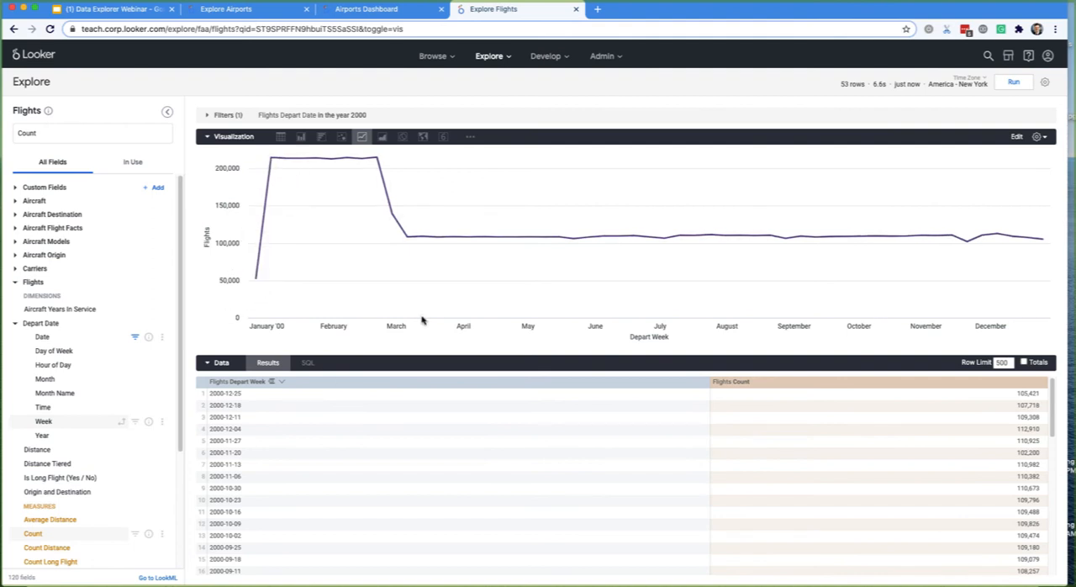
left_click(1042, 84)
left_click(589, 186)
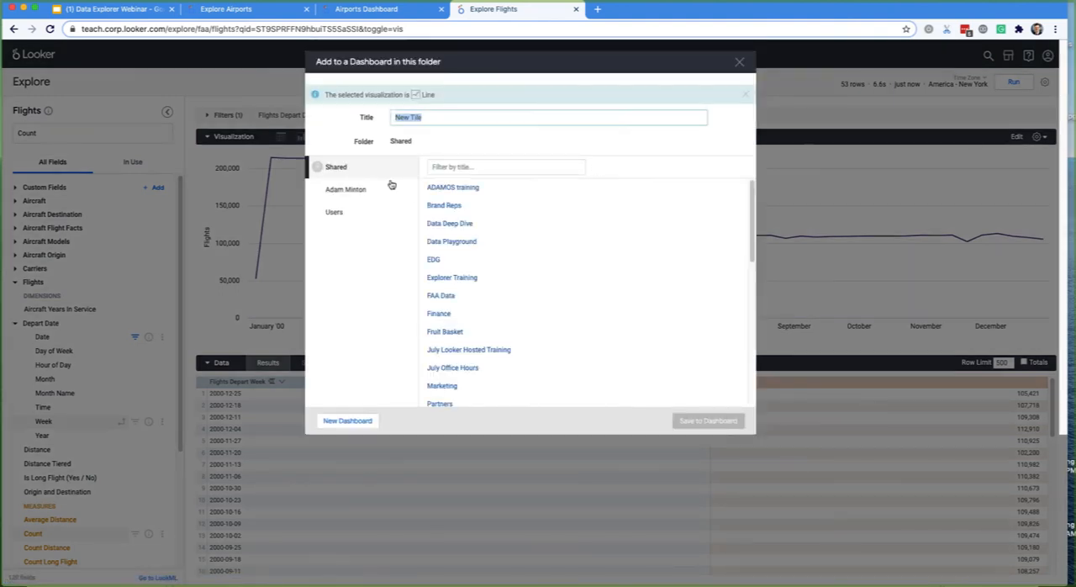
left_click(382, 187)
left_click(456, 188)
triple_click(430, 119)
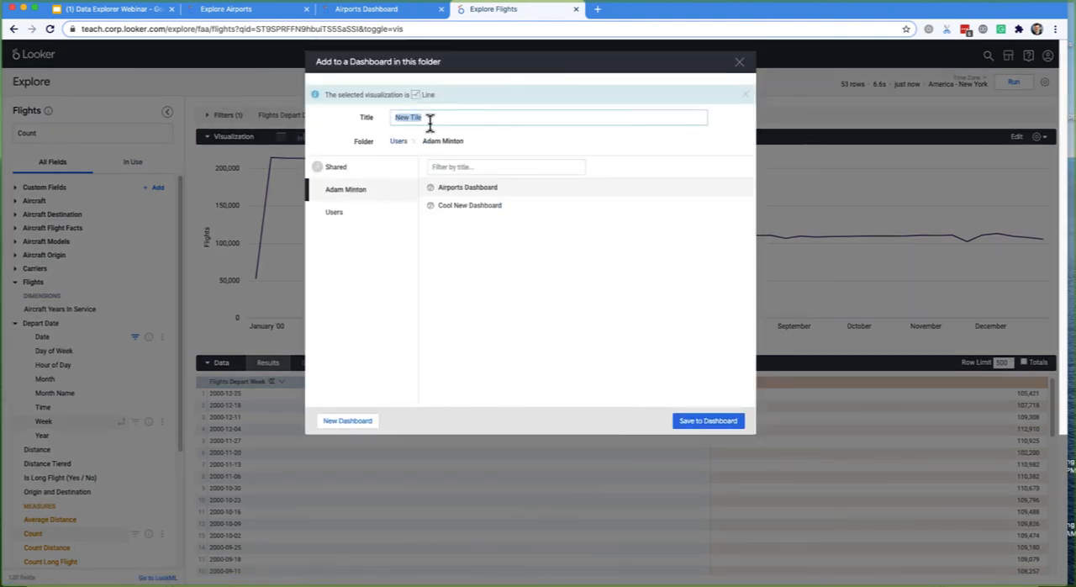
type("Flights in 2000")
left_click(698, 420)
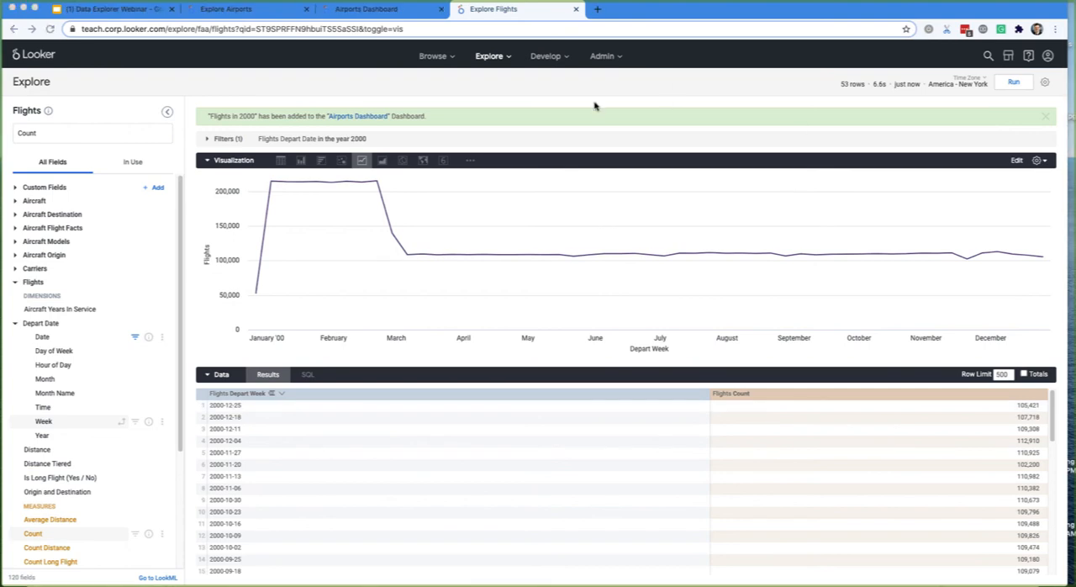
- Switch to the Data Explorer Webinar presentation in Google Slides and advance past the Dimensions & Measures practice slide
left_click(121, 13)
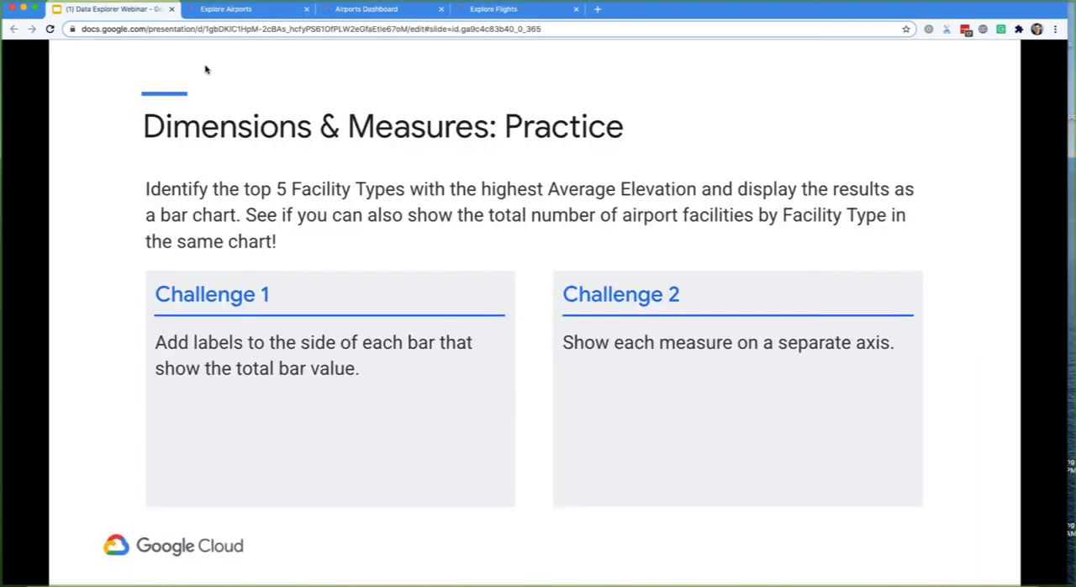
key("Right")
key("Right")
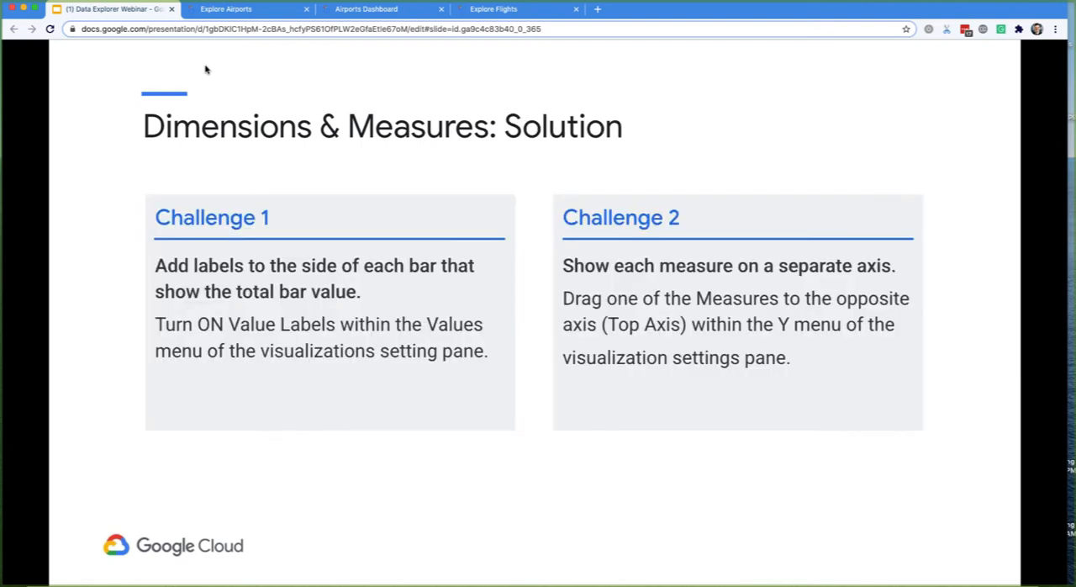
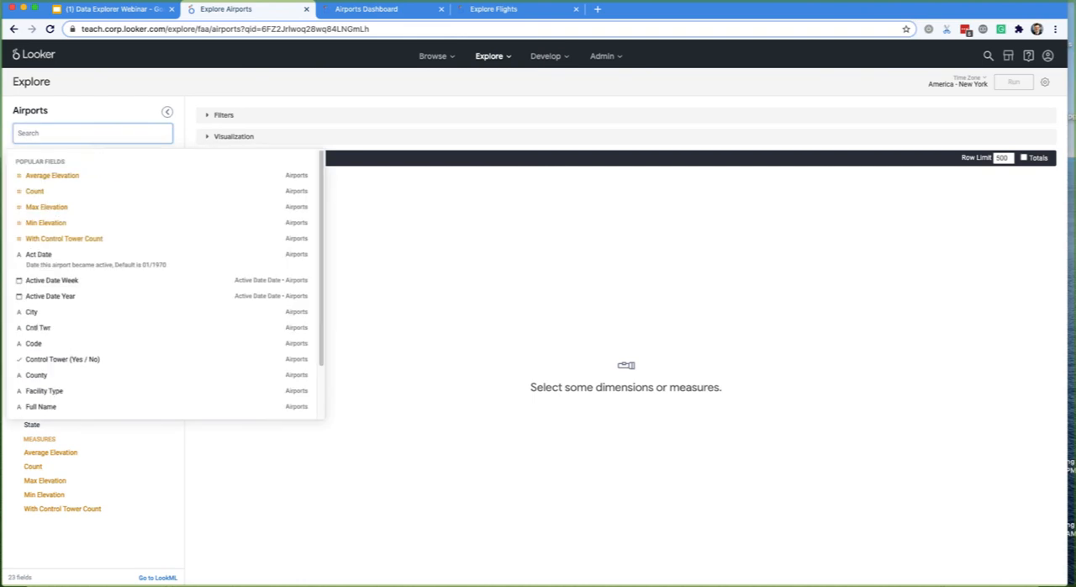
type("depart")
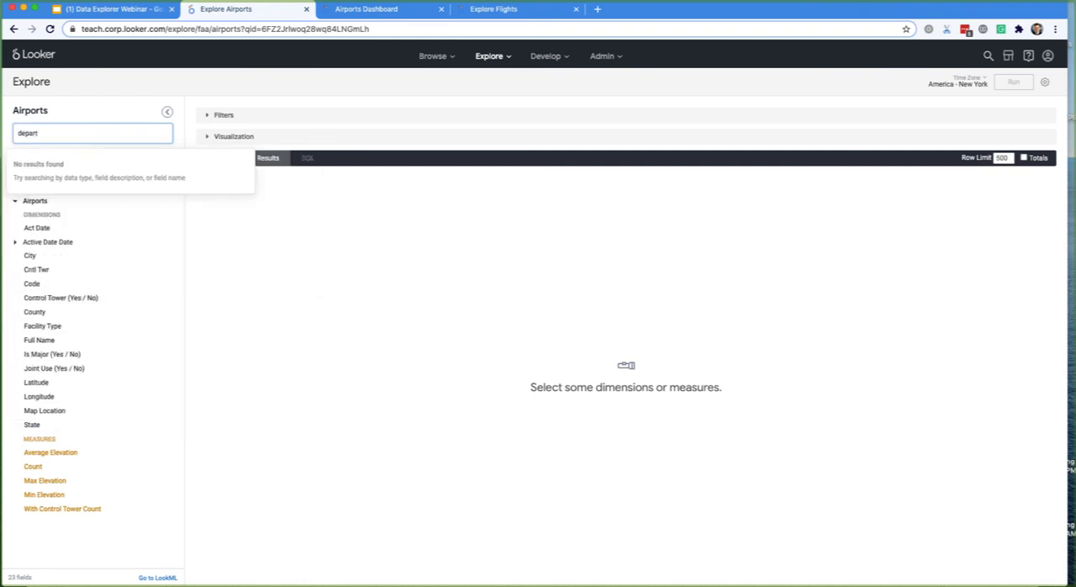
key("BackSpace")
key("BackSpace")
key("BackSpace")
key("BackSpace")
key("BackSpace")
key("BackSpace")
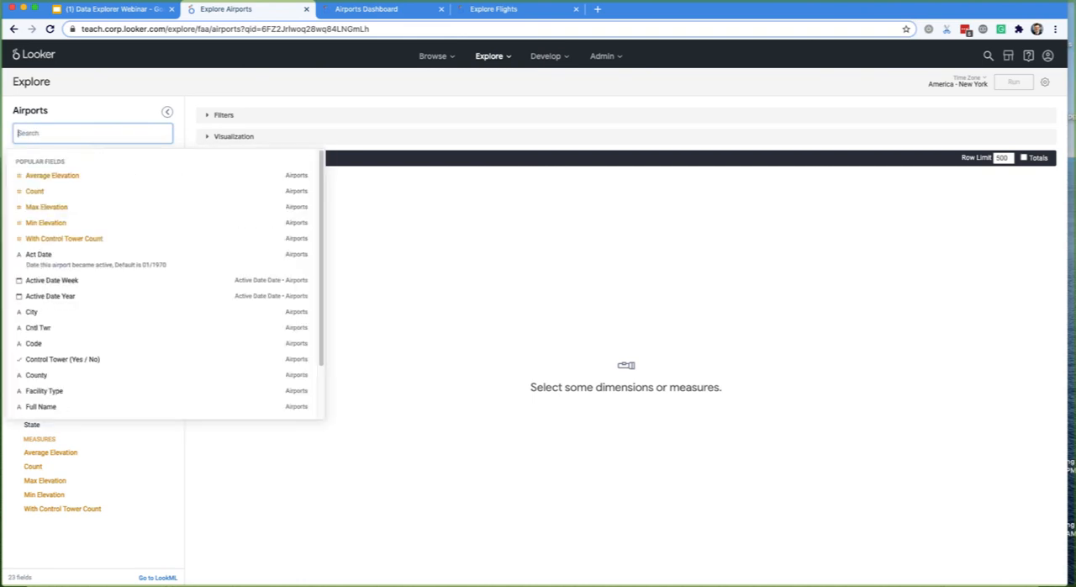
- Go to the open Flights Explore and clear the previous query's fields and filters
left_click(488, 10)
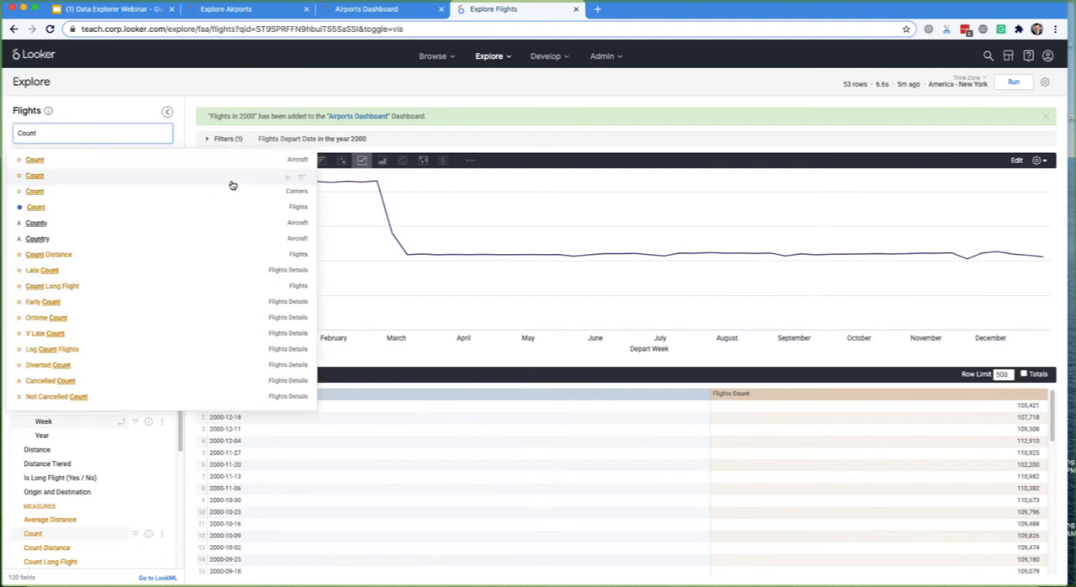
key("Escape")
key("super+k")
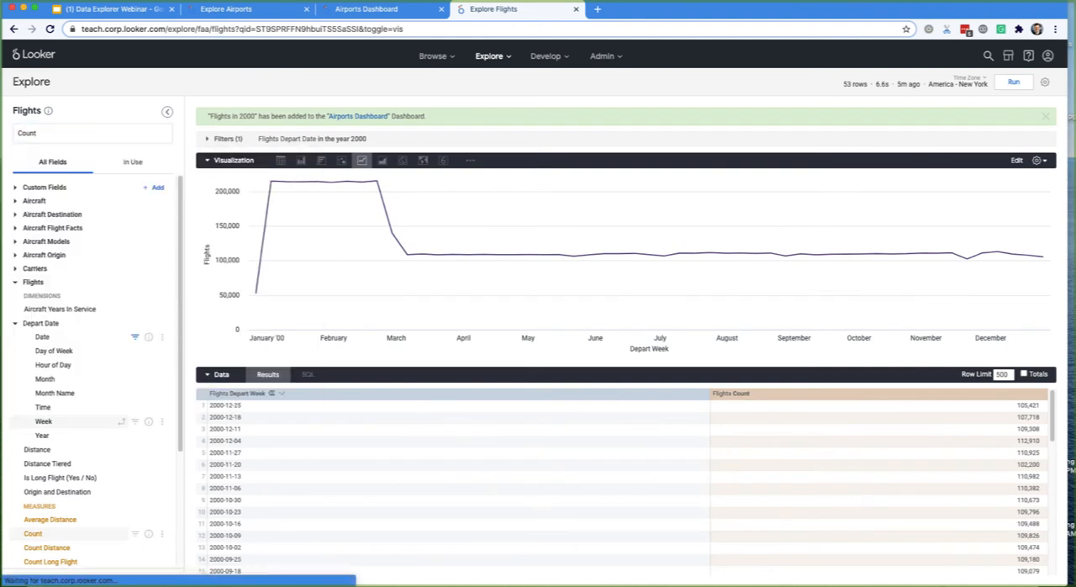
- Search the fields for "depart week" and add the Flights Depart Week dimension to the query
double_click(68, 131)
type("depart")
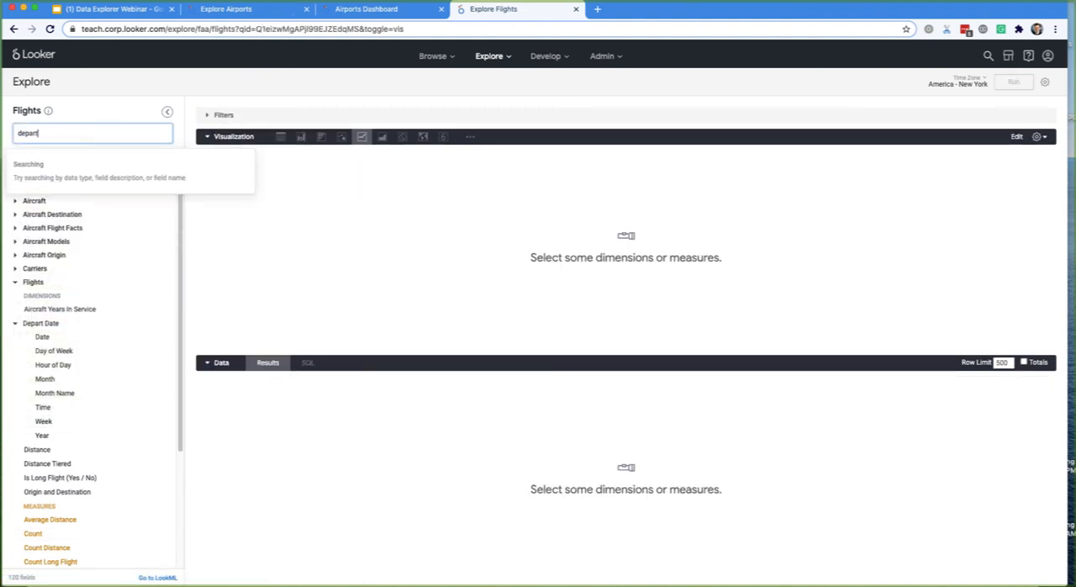
type(" week")
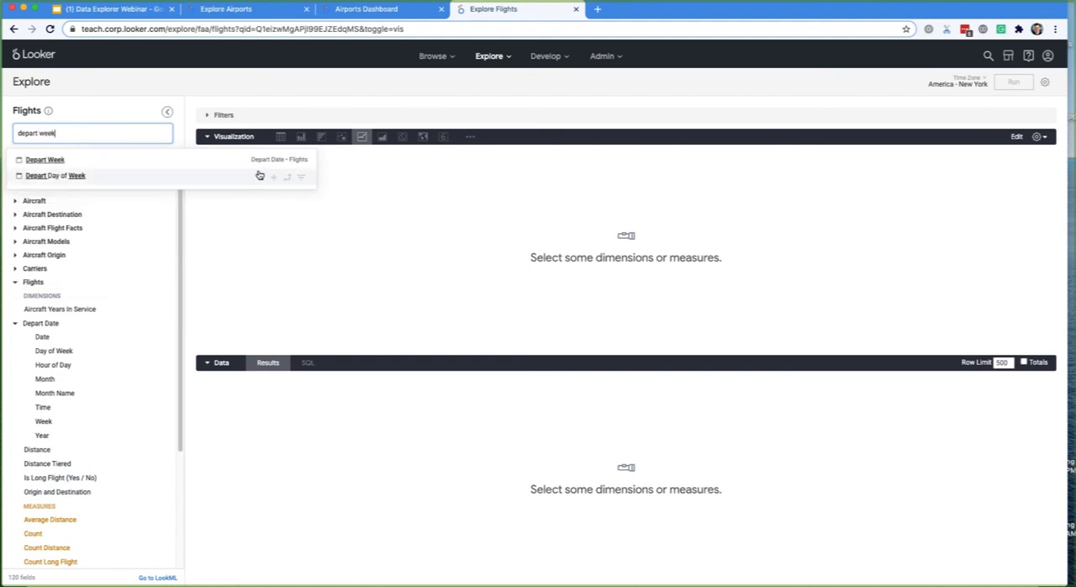
left_click(270, 161)
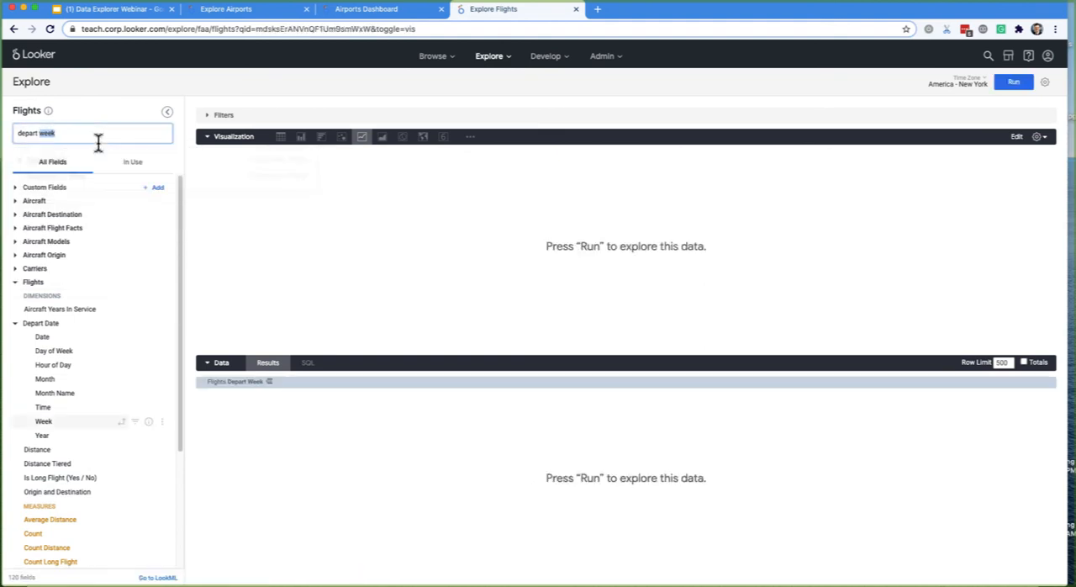
- Look through the Flights measures and search the fields for "status"
triple_click(99, 143)
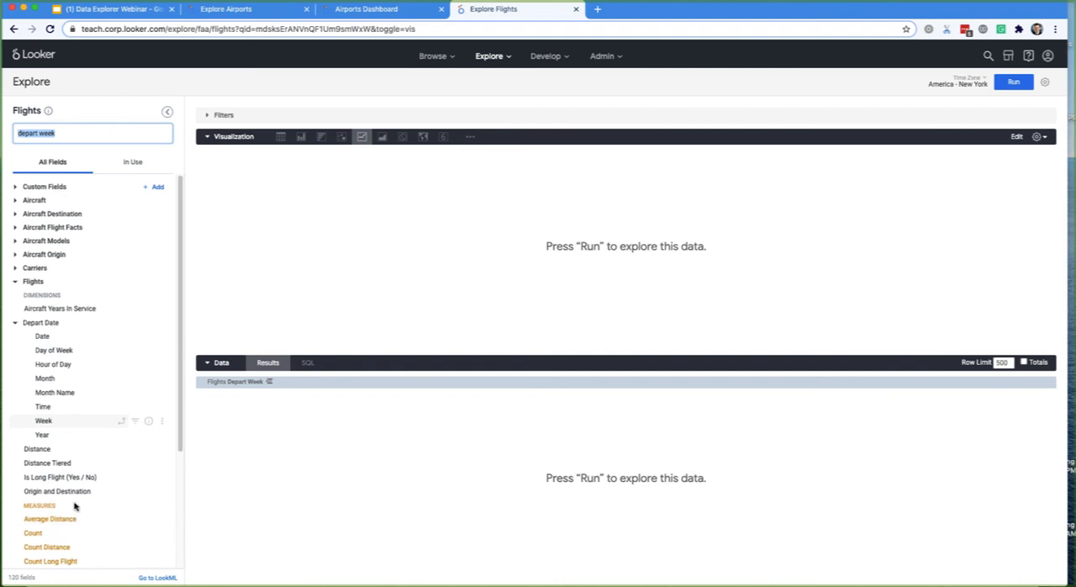
scroll(67, 491, "down", 3)
type("status")
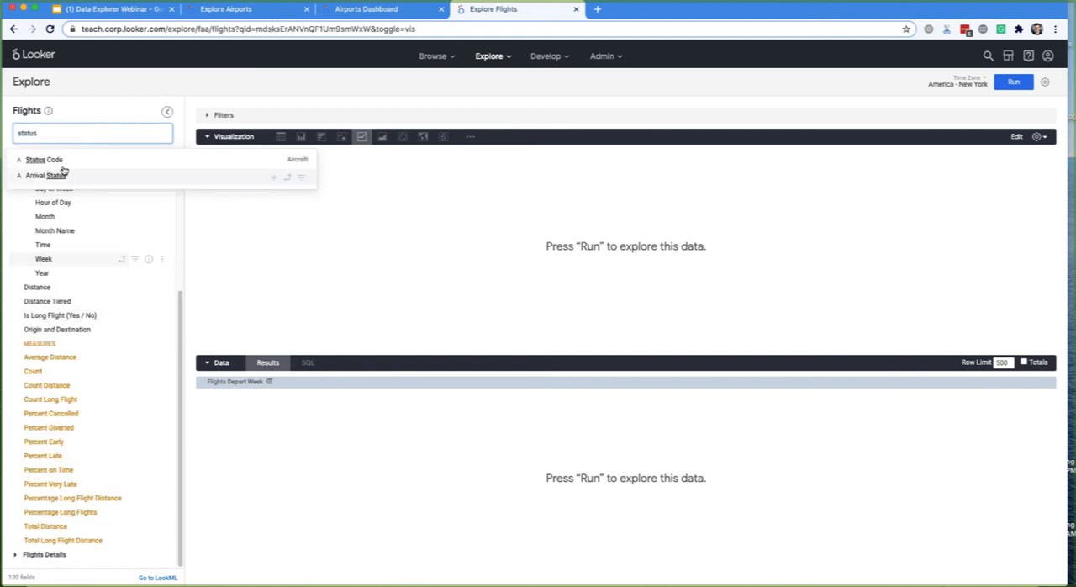
double_click(47, 138)
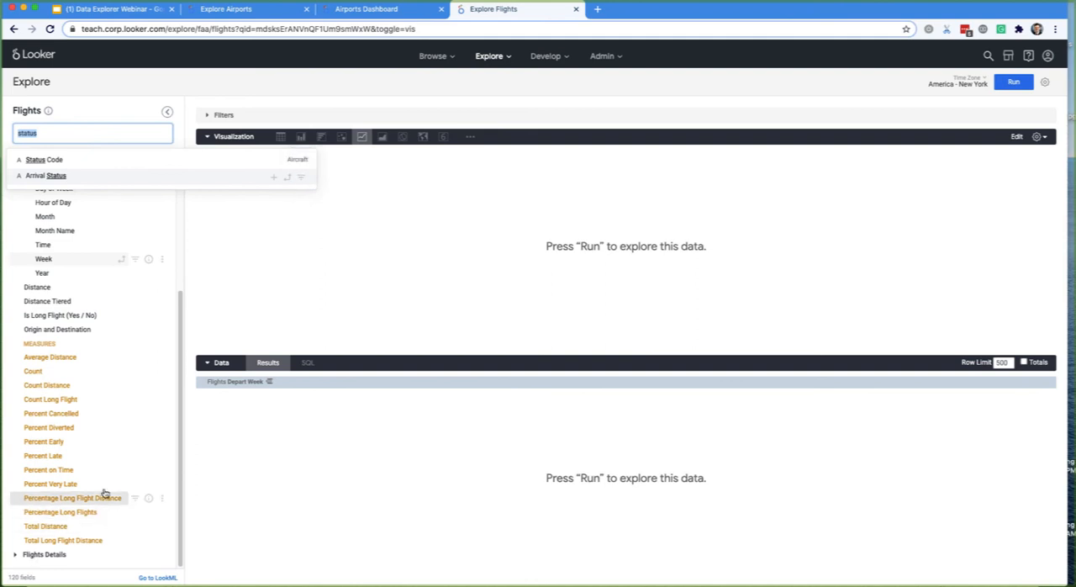
- Search the fields for "canc", add the Cancelled Count measure from Flights Details, and clear the field search
double_click(42, 136)
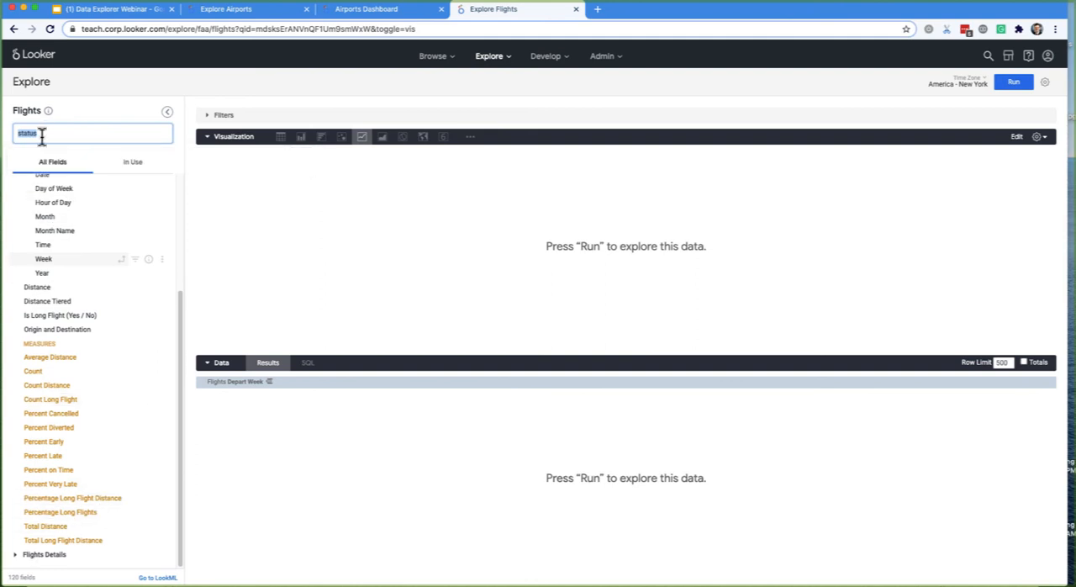
type("can")
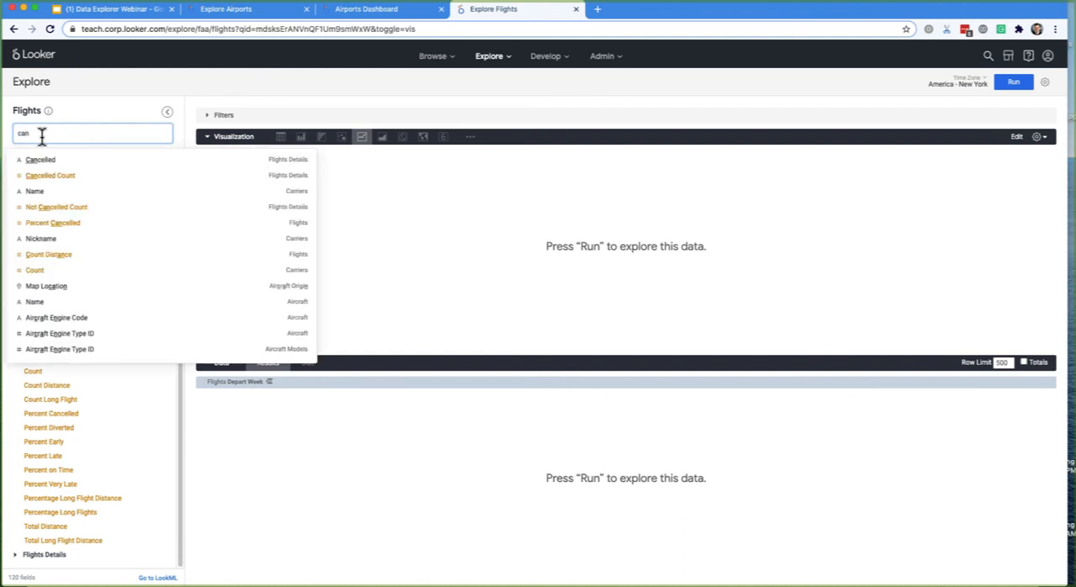
type("c")
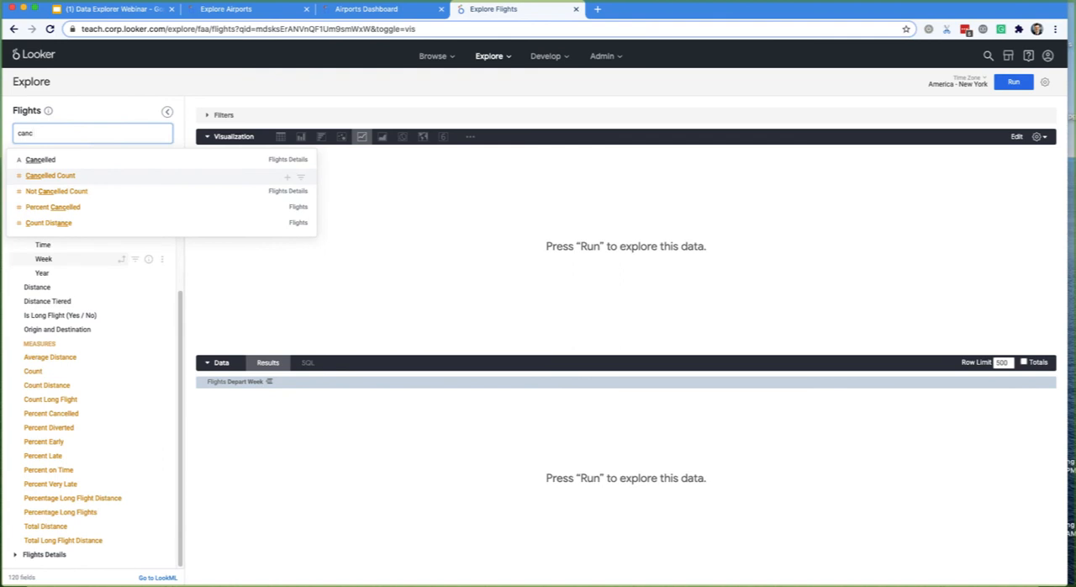
left_click(59, 180)
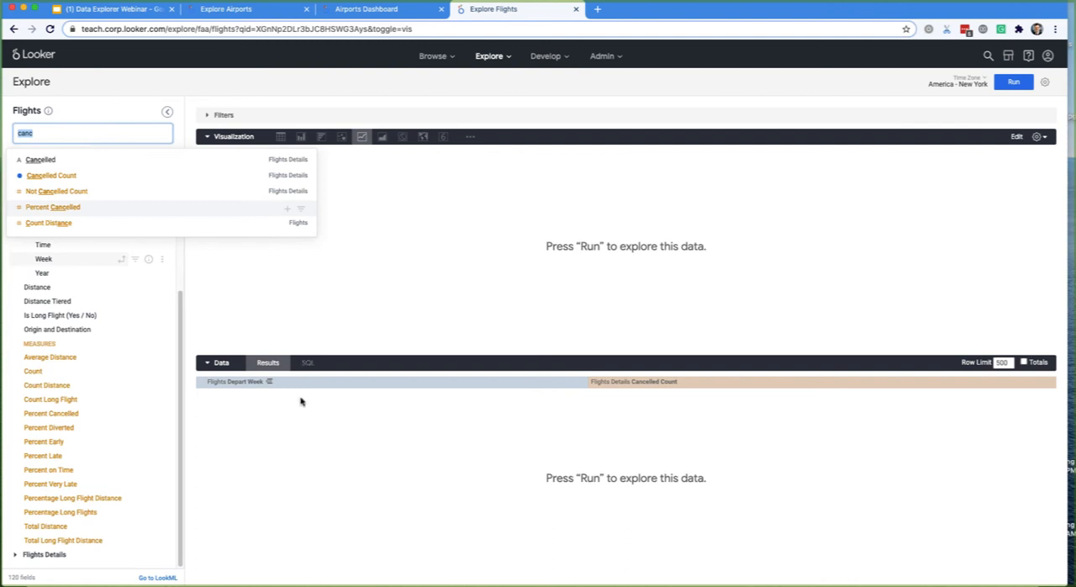
left_click(101, 137)
left_click(101, 137)
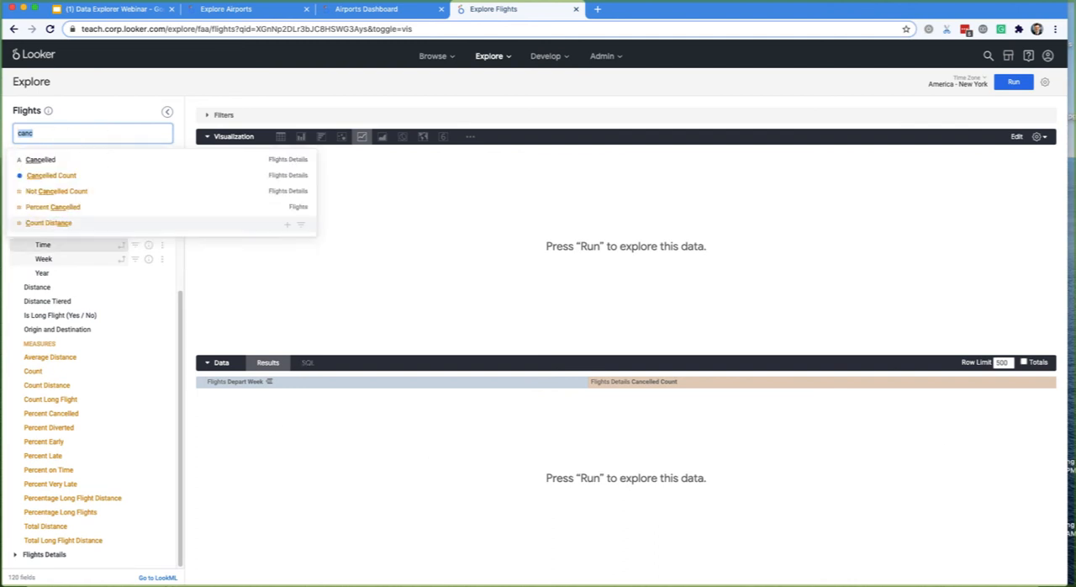
key("BackSpace")
left_click(93, 92)
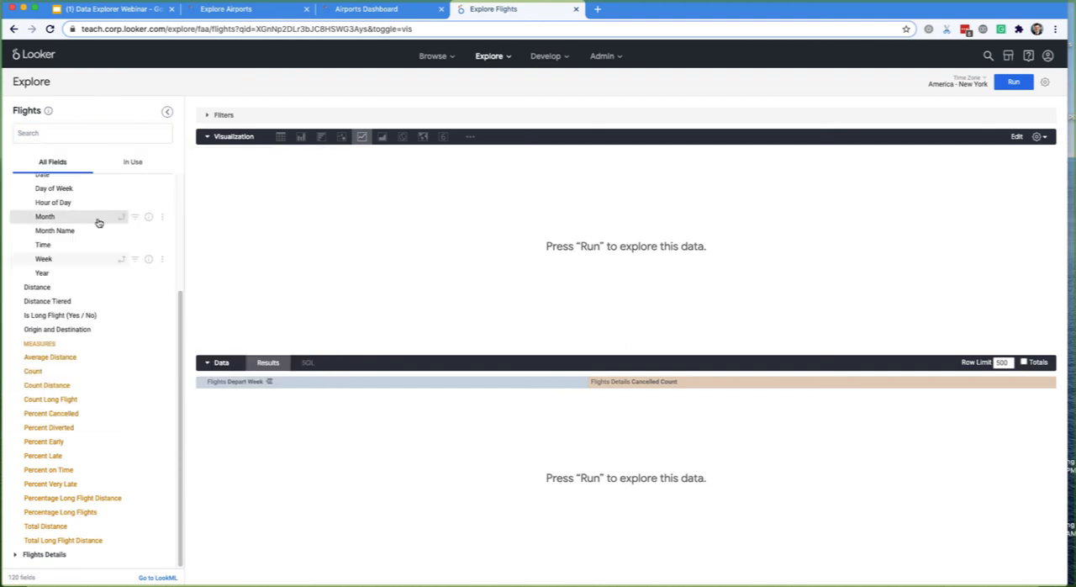
- Filter the query on Flights Depart Date with the condition "is in the year" 2004 and run it
scroll(98, 223, "up", 4)
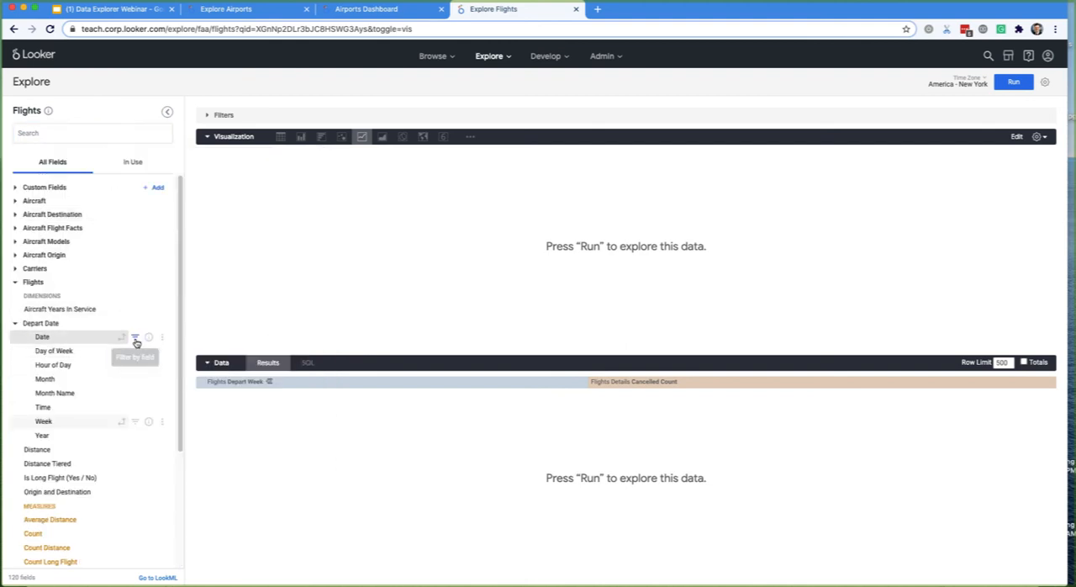
left_click(135, 338)
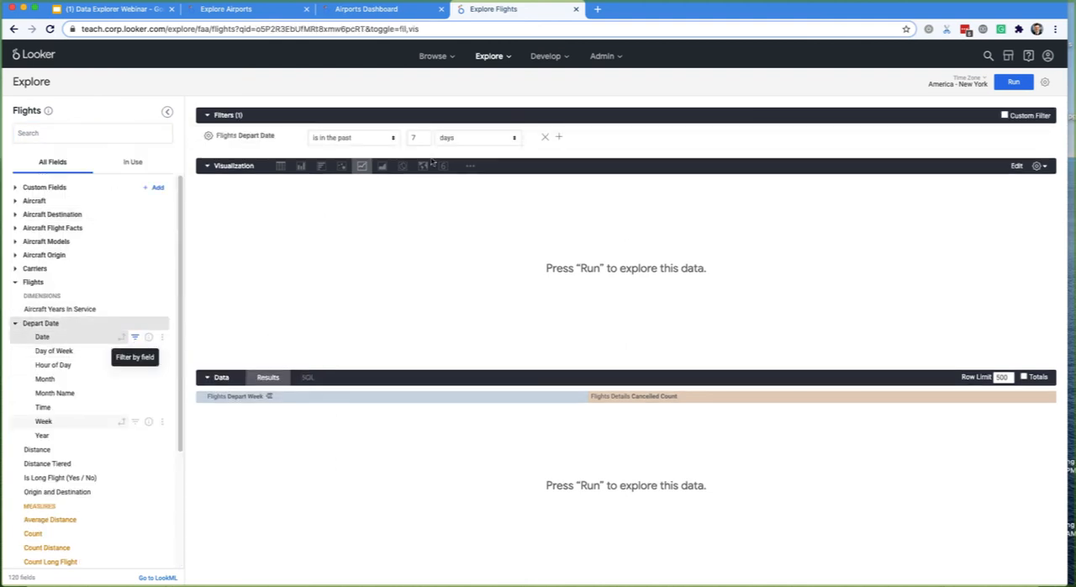
left_click(372, 140)
left_click(335, 187)
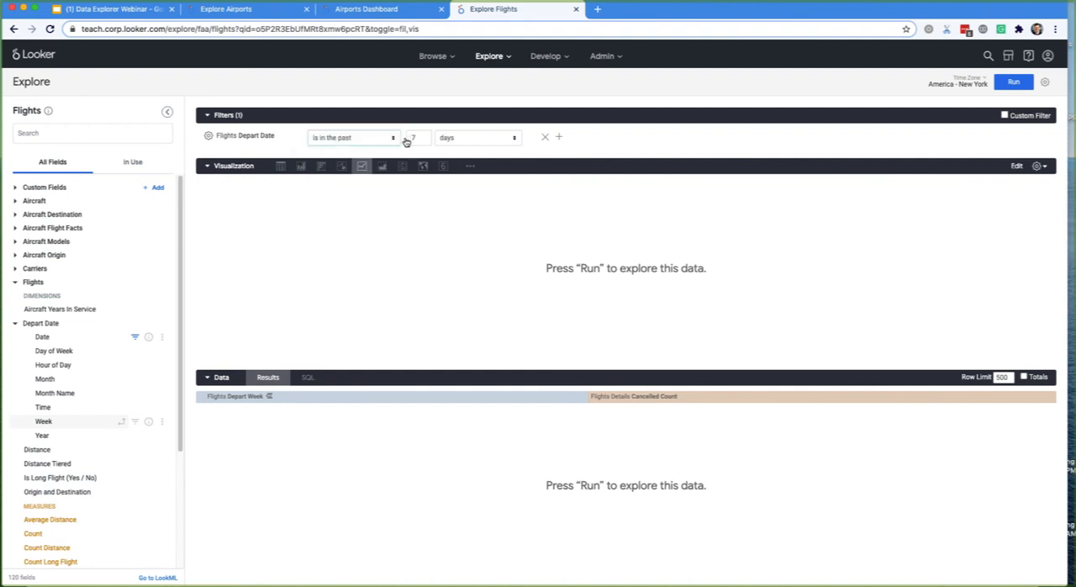
type("2004")
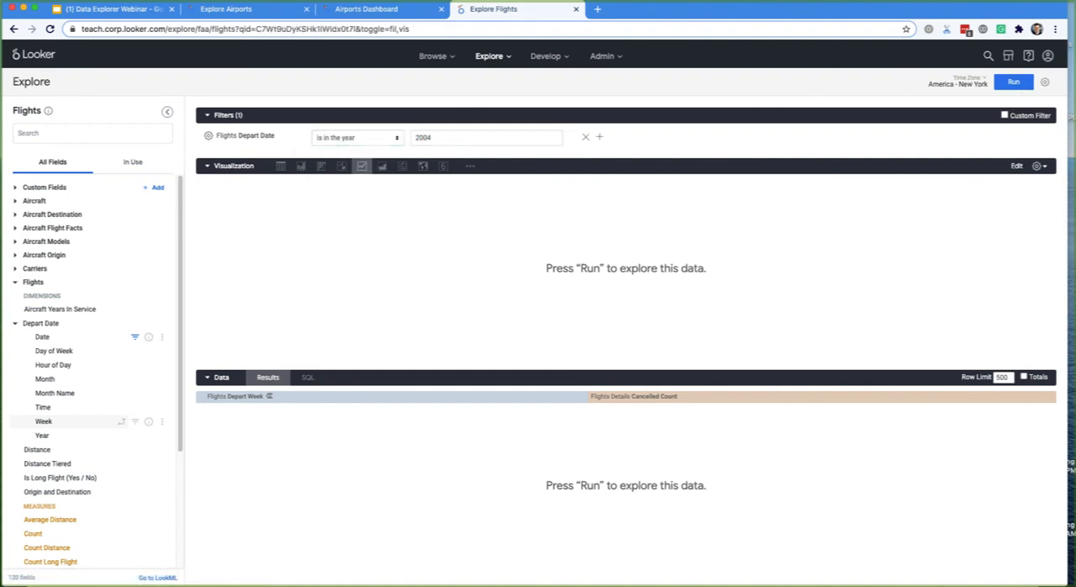
left_click(1014, 82)
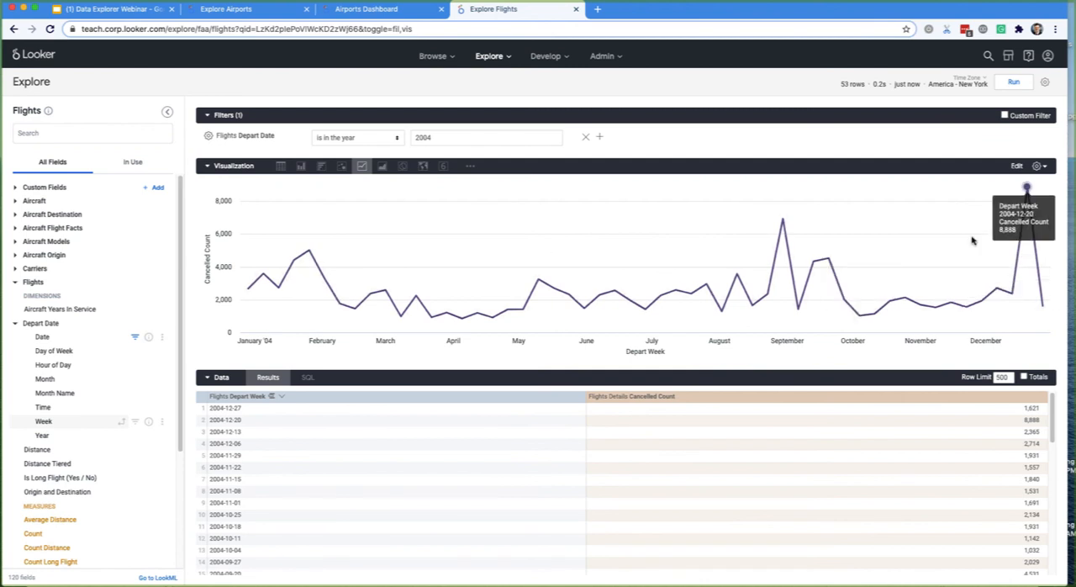
- Set the line chart's point style to Outline and the Cancelled Count series' point shape to Triangle-Down
mouse_move(782, 220)
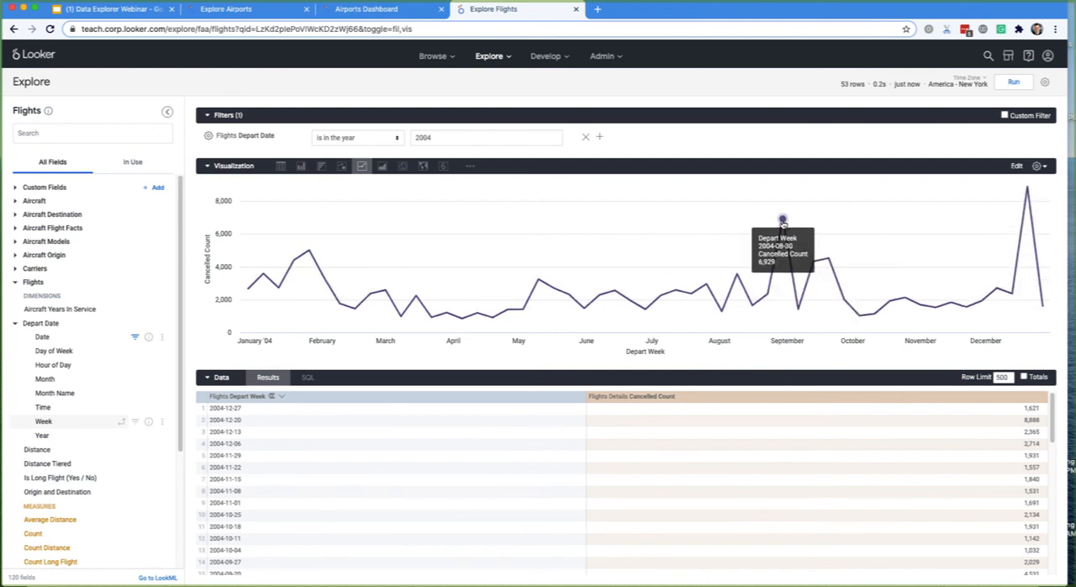
mouse_move(1029, 199)
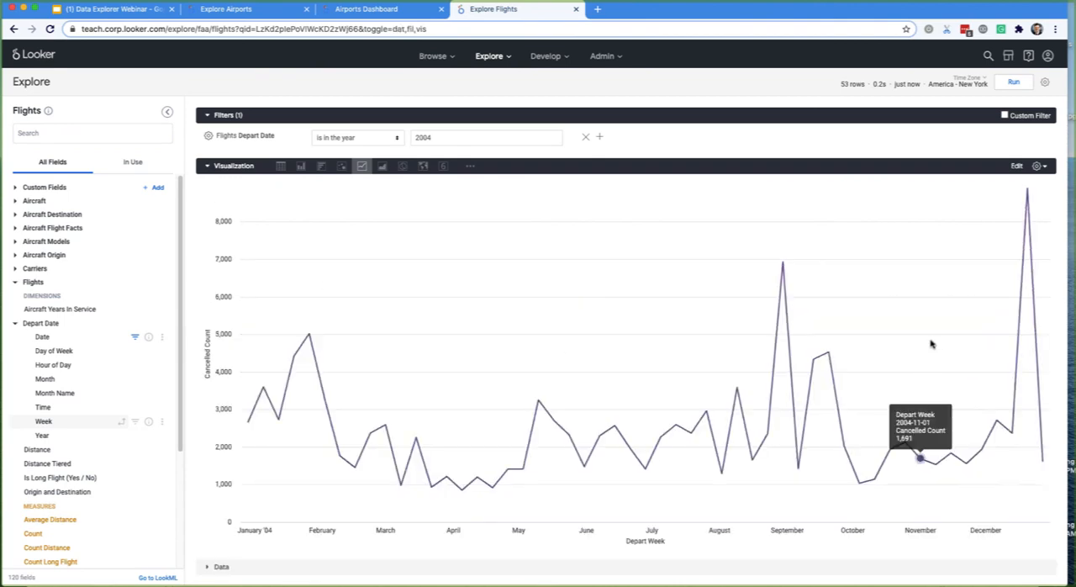
left_click(1016, 166)
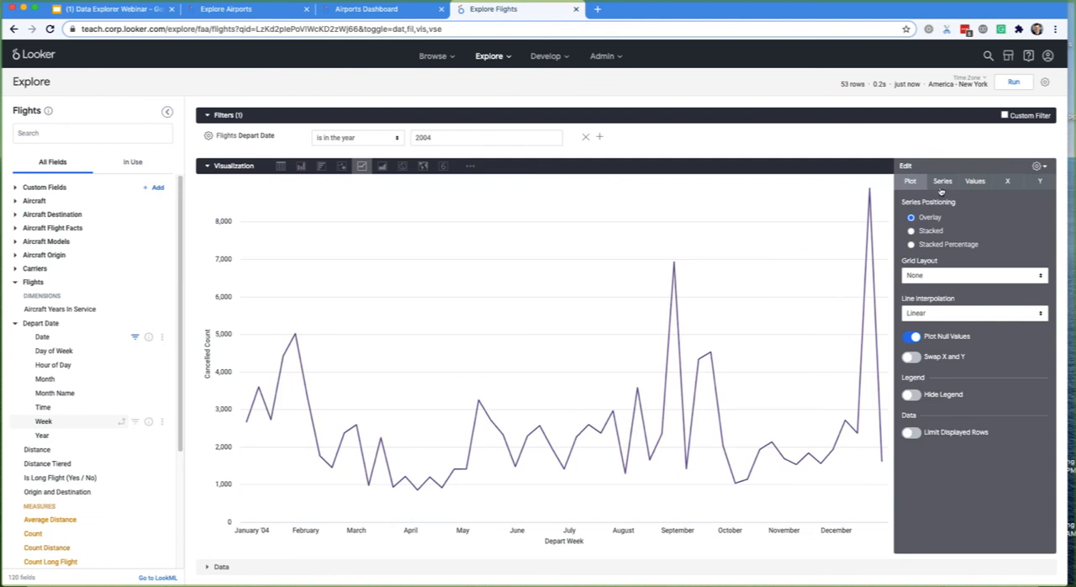
left_click(941, 181)
left_click(957, 401)
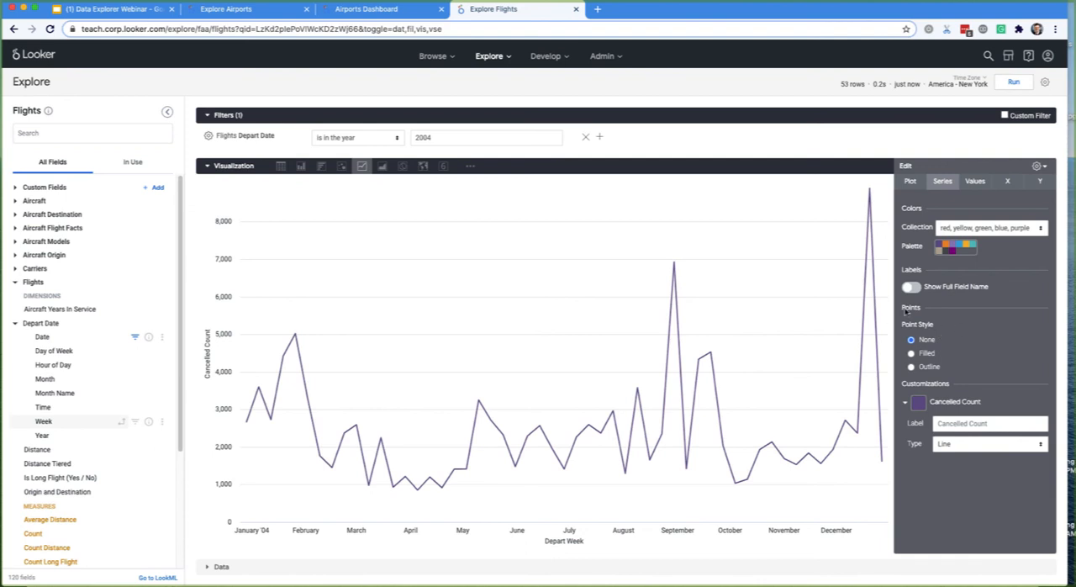
left_click(911, 353)
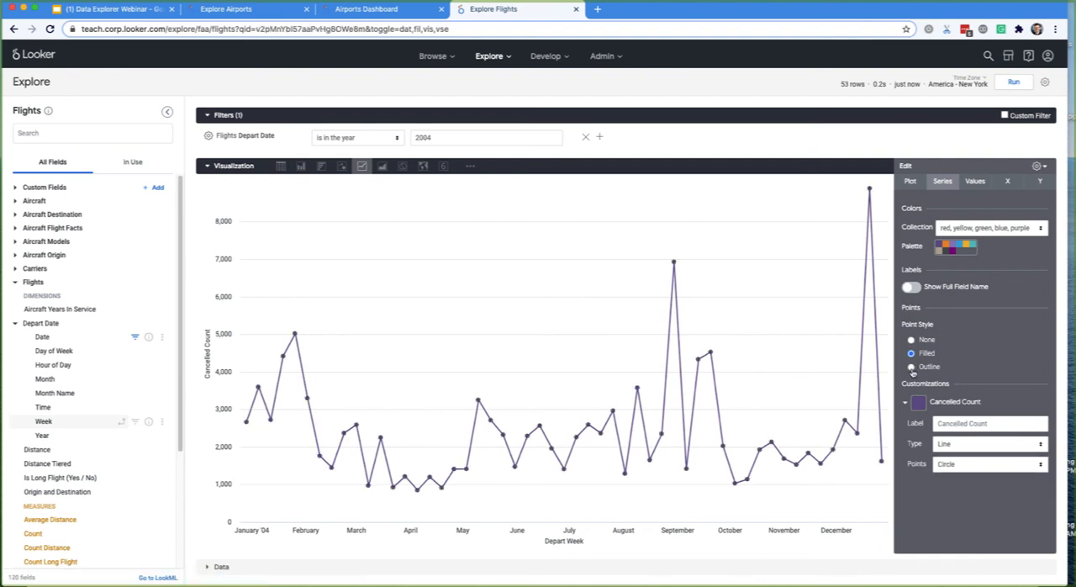
left_click(911, 368)
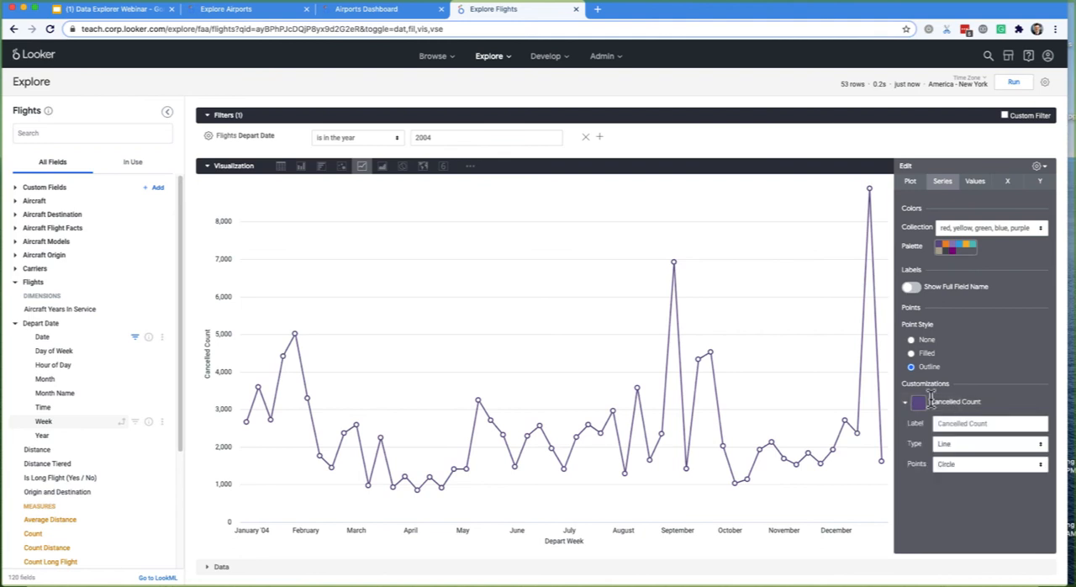
left_click(957, 468)
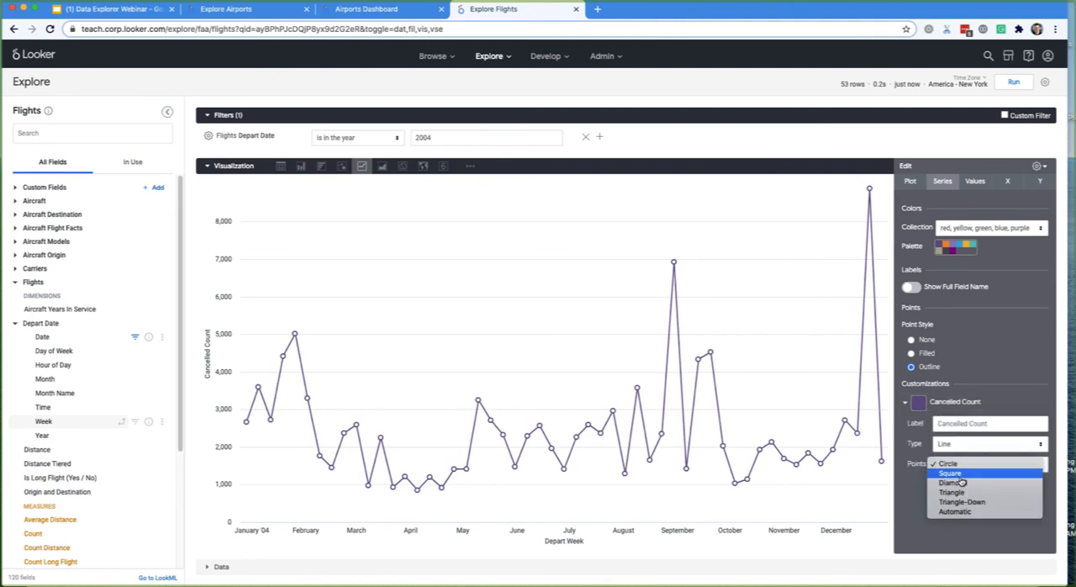
left_click(959, 504)
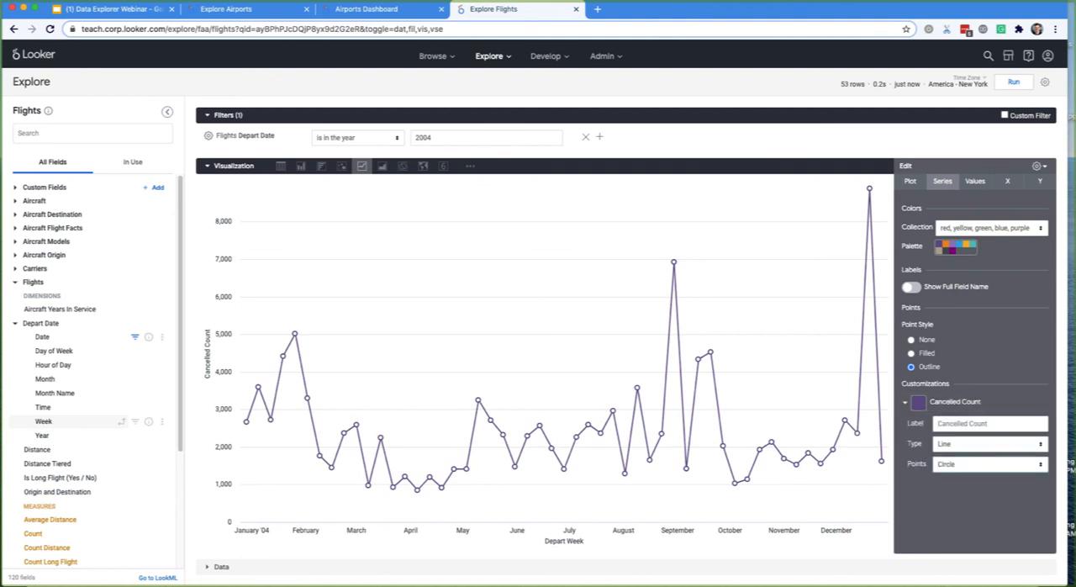
- Add a reference line to the chart's Y axis with type Line and value Average (Mean)
left_click(1042, 181)
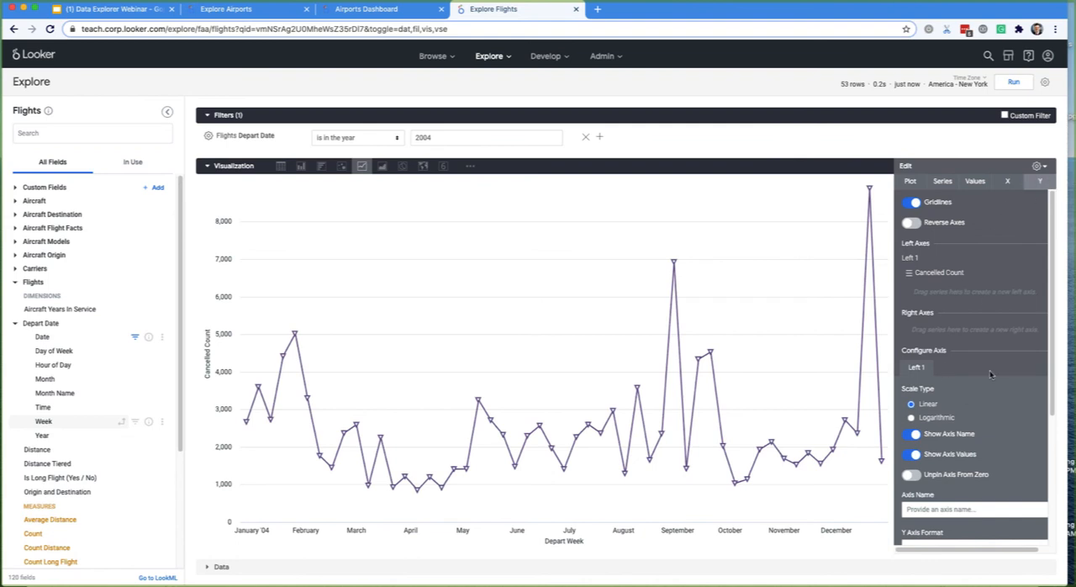
scroll(1007, 292, "down", 5)
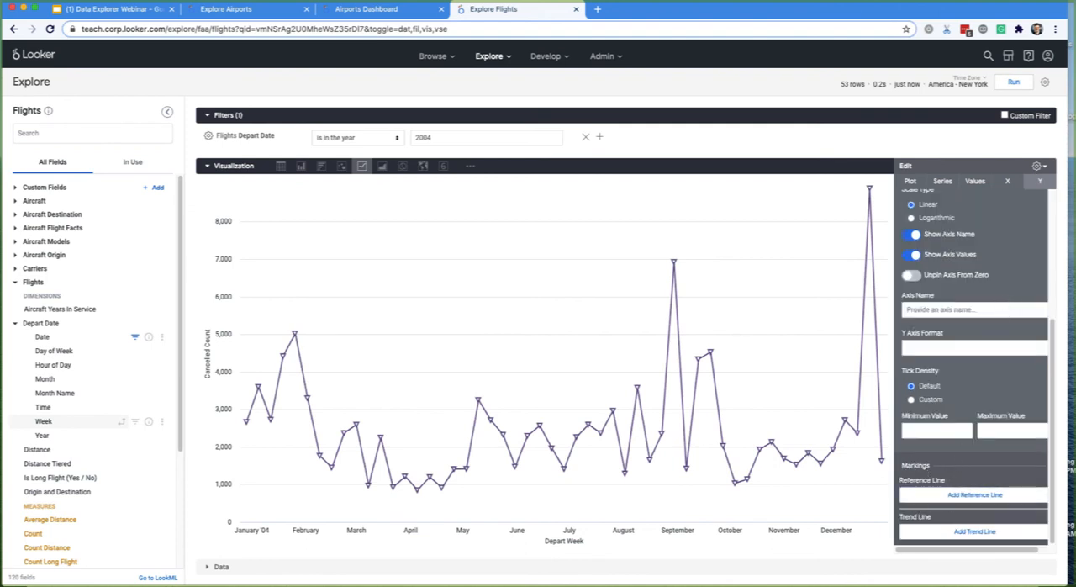
left_click(963, 502)
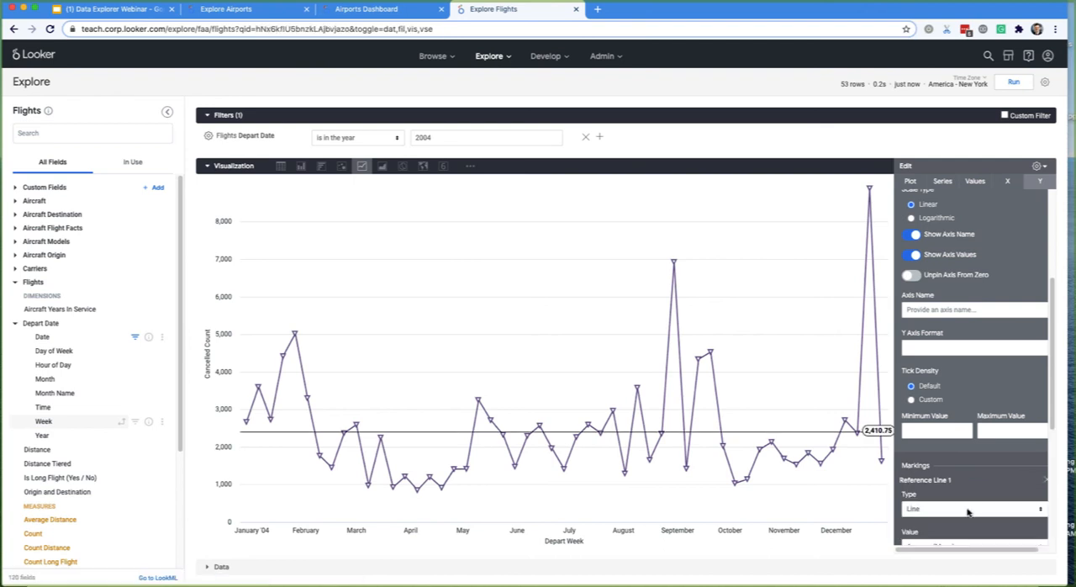
scroll(957, 335, "down", 3)
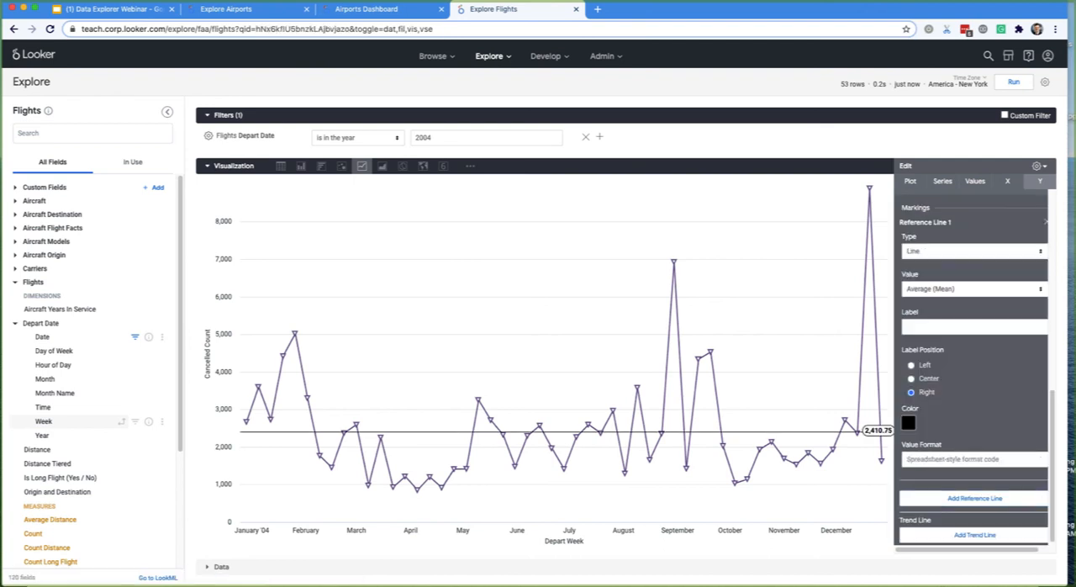
left_click(929, 265)
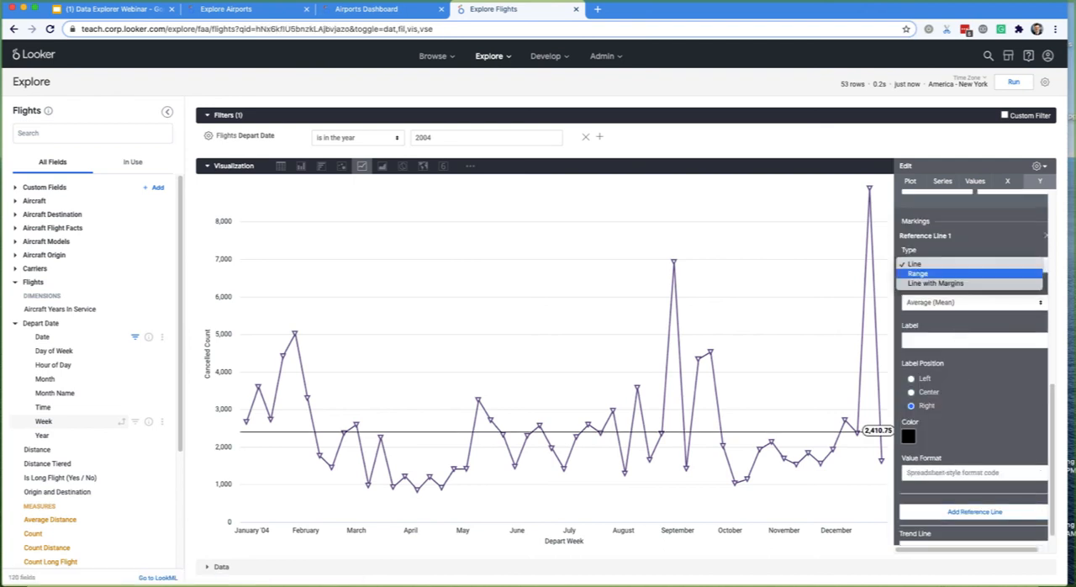
left_click(915, 265)
left_click(927, 304)
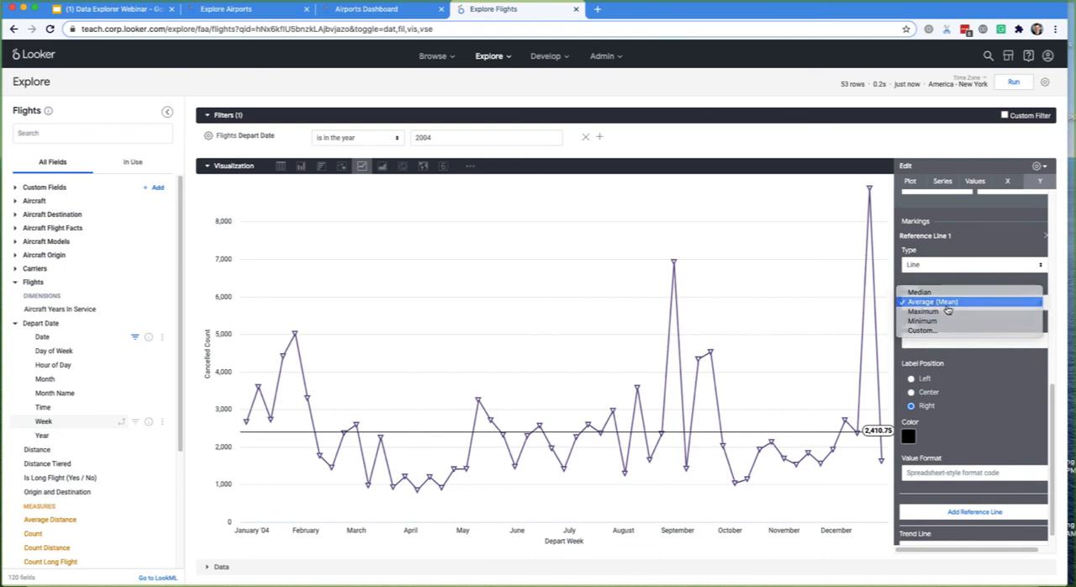
left_click(937, 301)
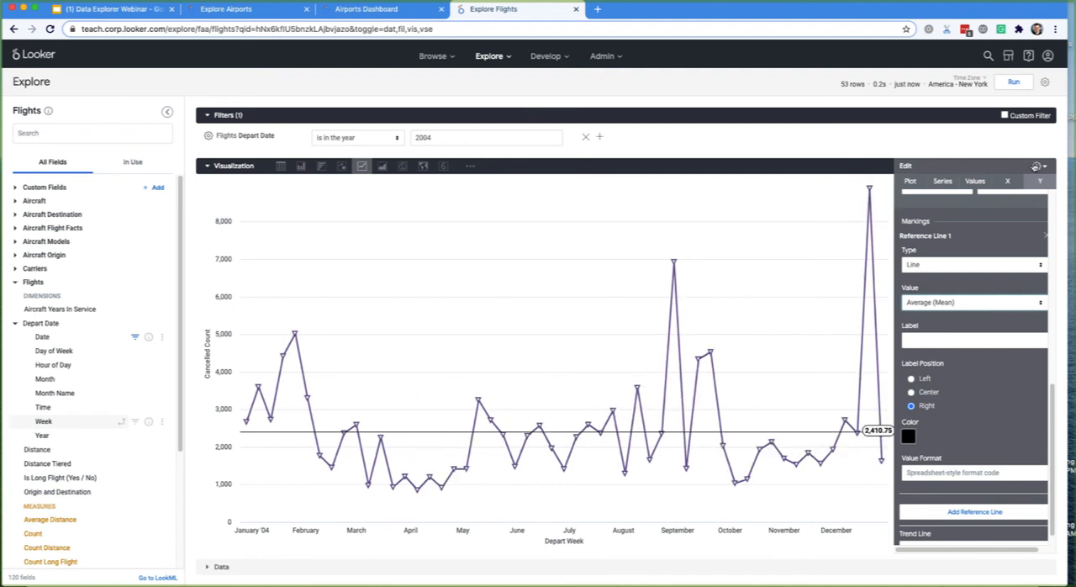
- Save the line chart to the Airports Dashboard in the personal folder, with a tile title beginning "Cance"
left_click(905, 166)
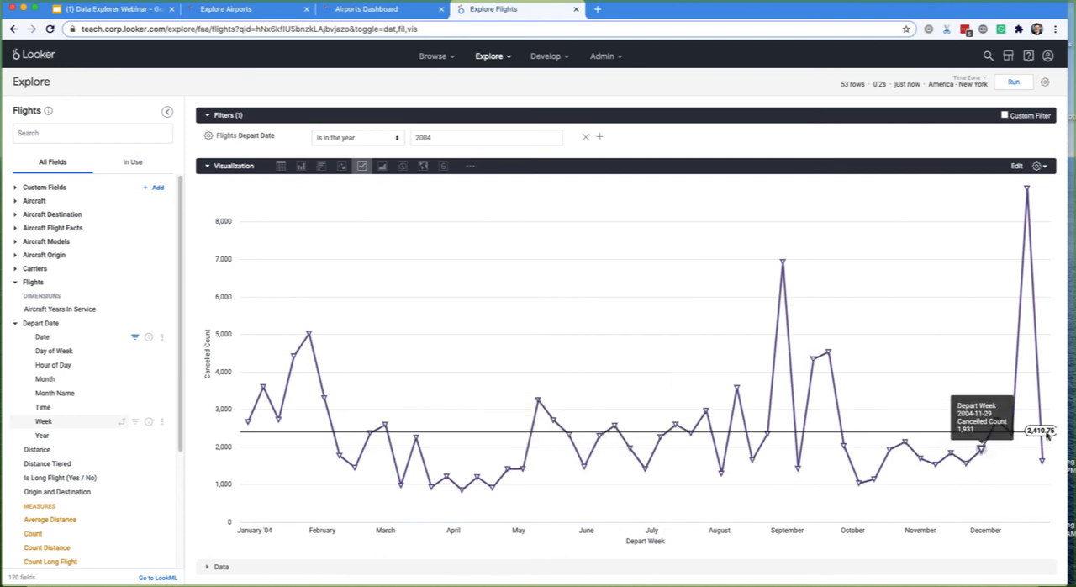
left_click(1045, 81)
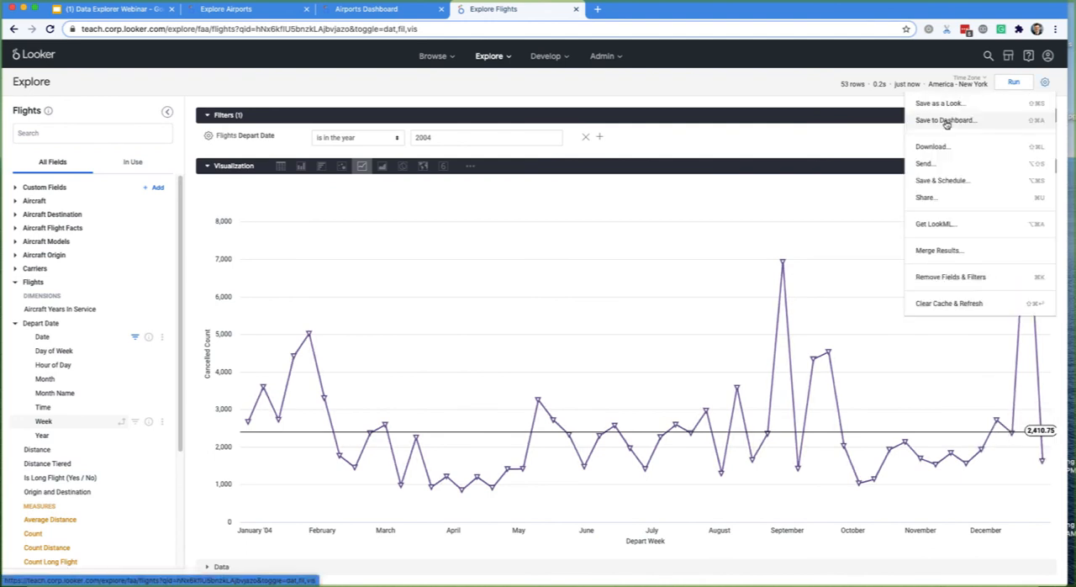
left_click(956, 120)
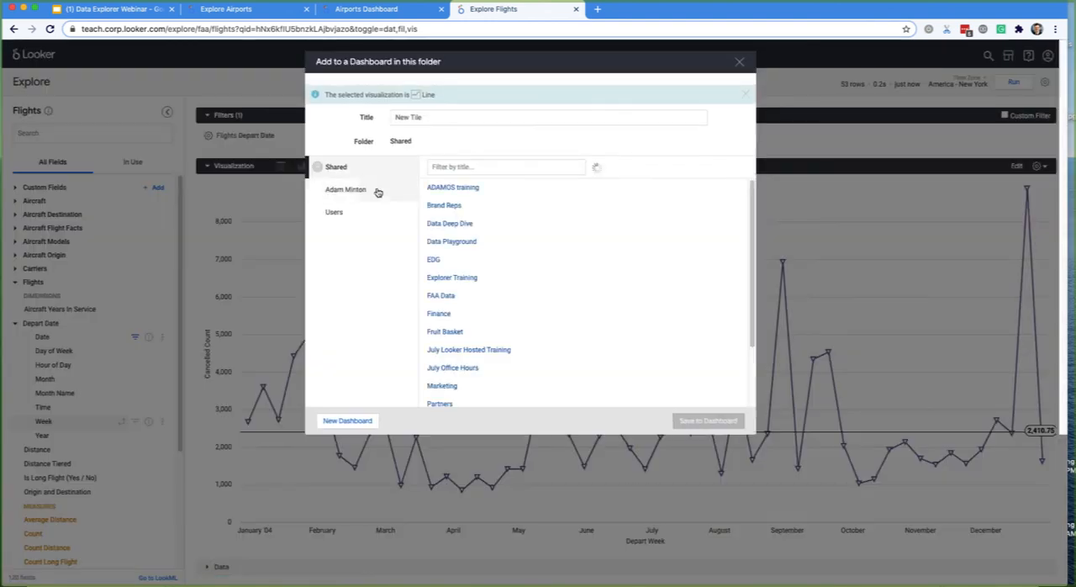
left_click(332, 188)
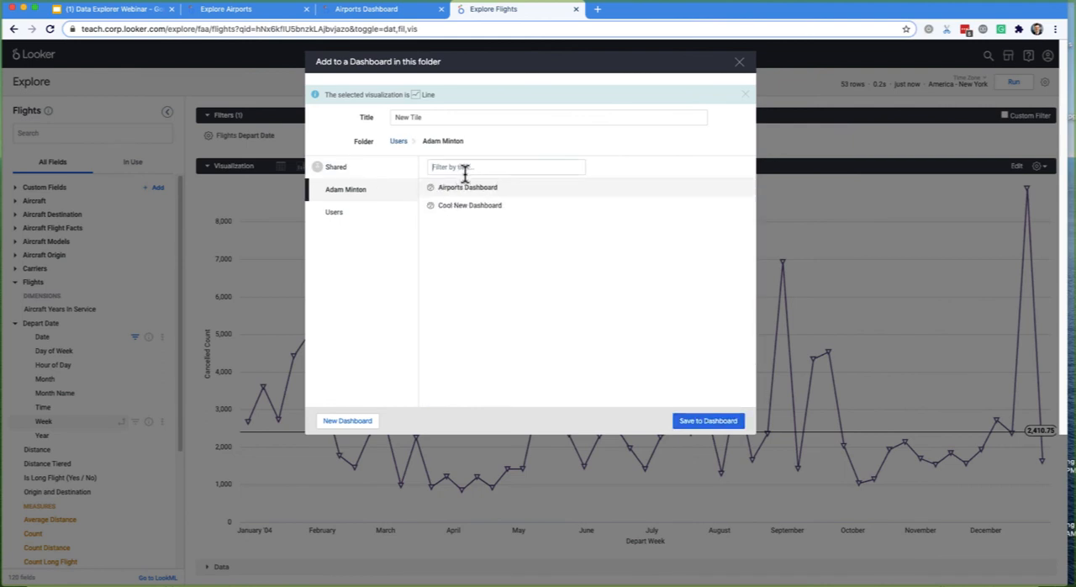
left_click(463, 167)
triple_click(431, 122)
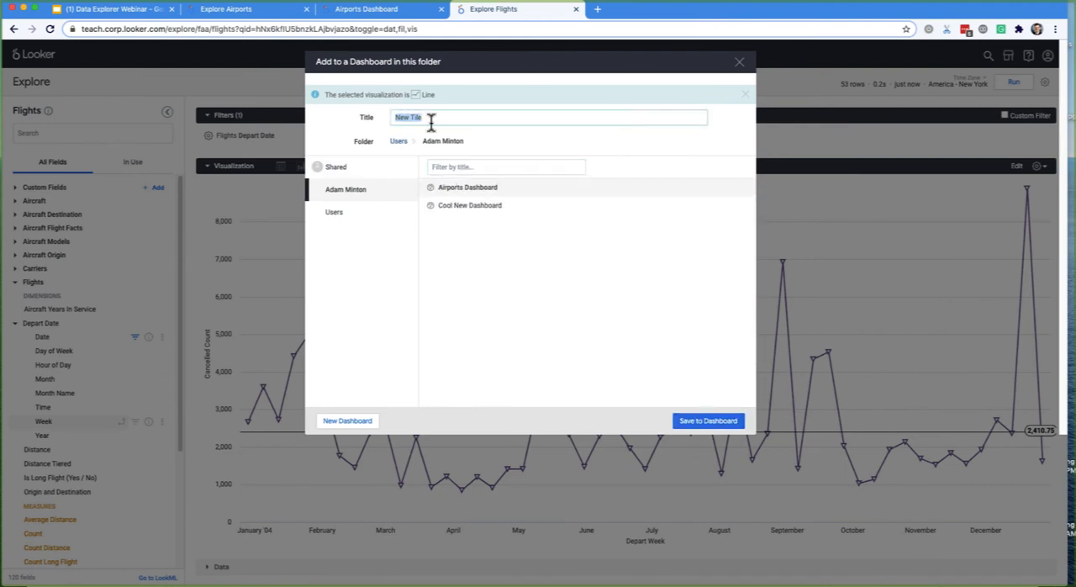
type("Cancelled Flights")
left_click(694, 420)
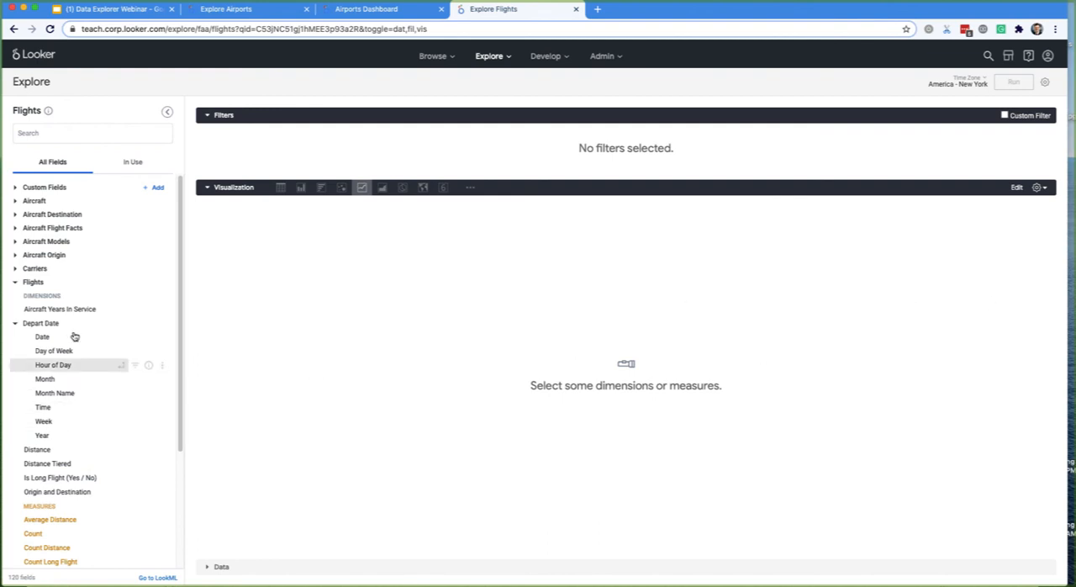
- Run a query on the Carriers Name and Nickname dimensions, and remove Name from the results
left_click(35, 269)
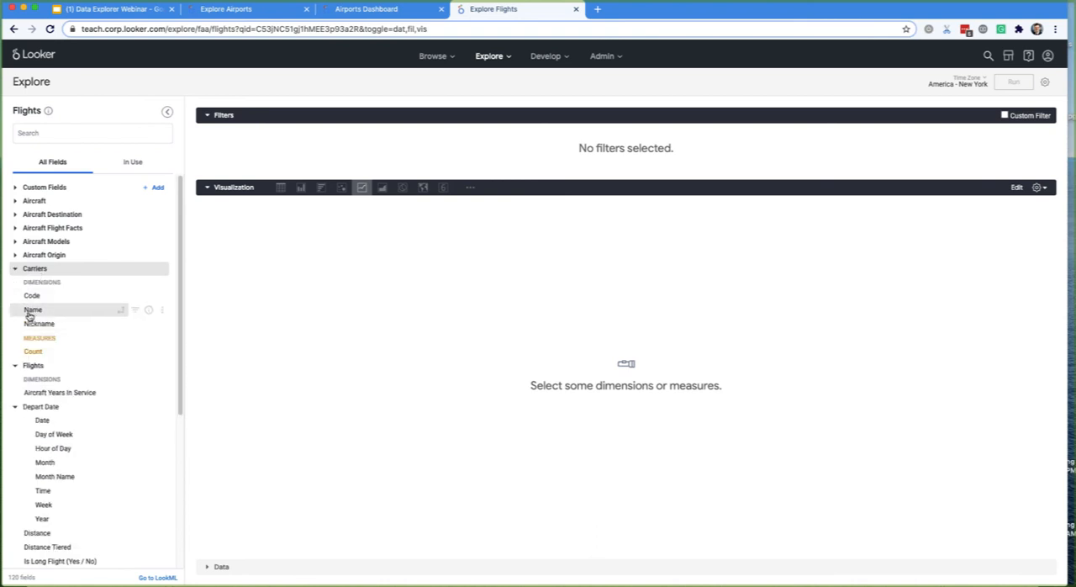
left_click(32, 310)
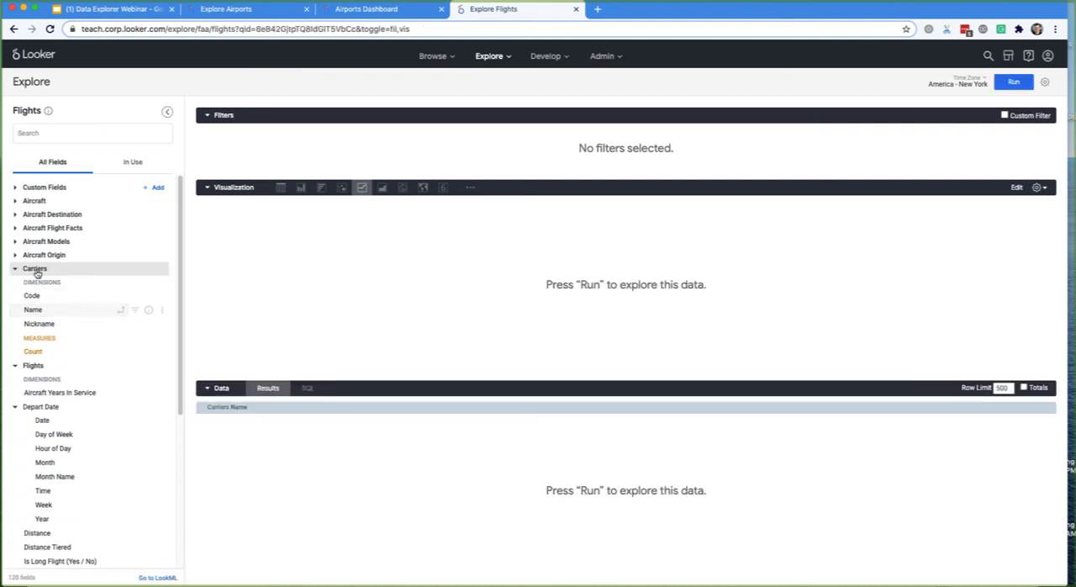
left_click(1013, 81)
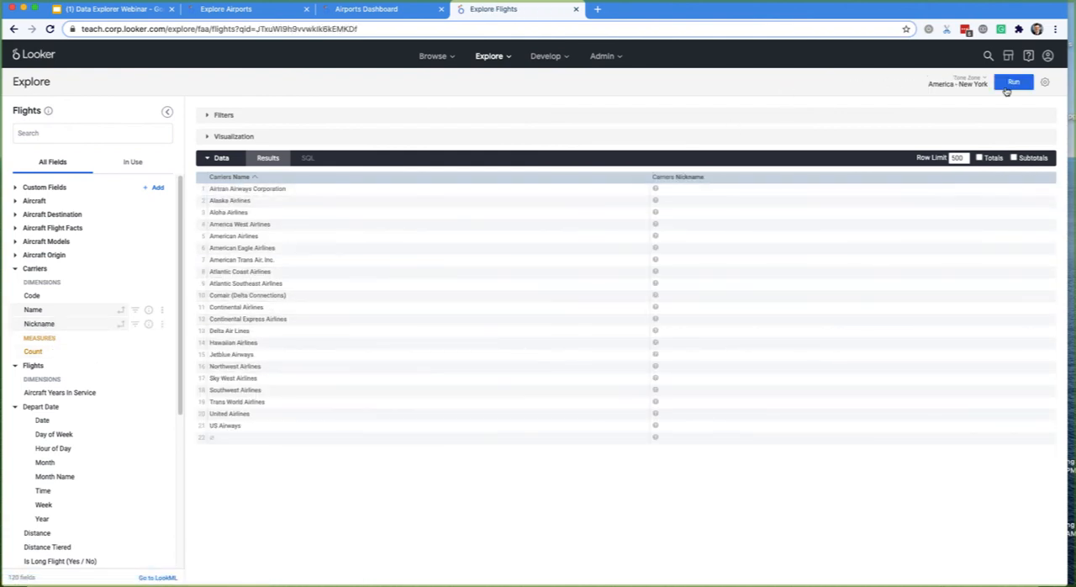
key("super+Return")
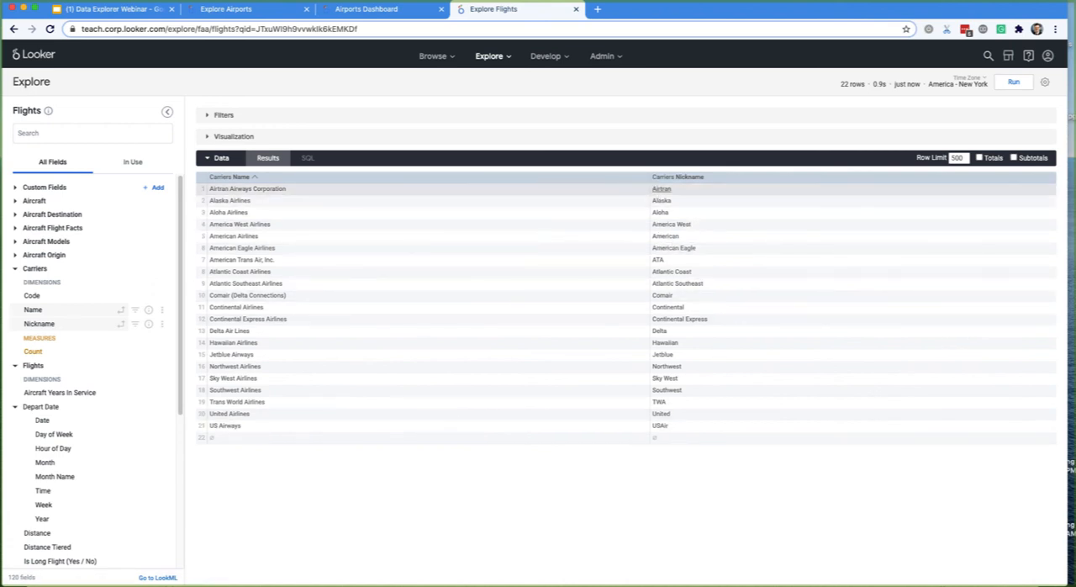
left_click(643, 177)
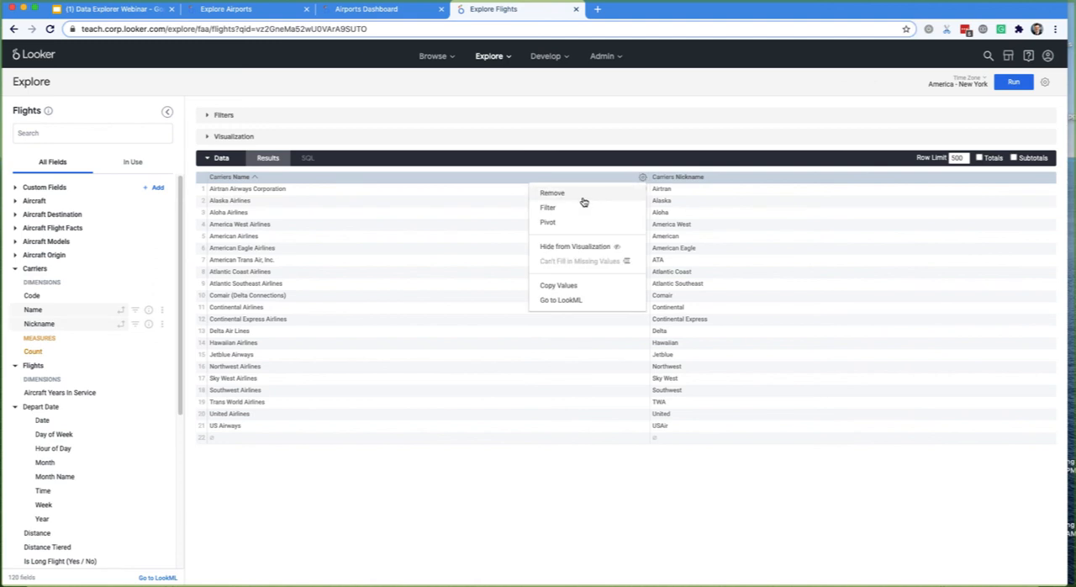
left_click(575, 193)
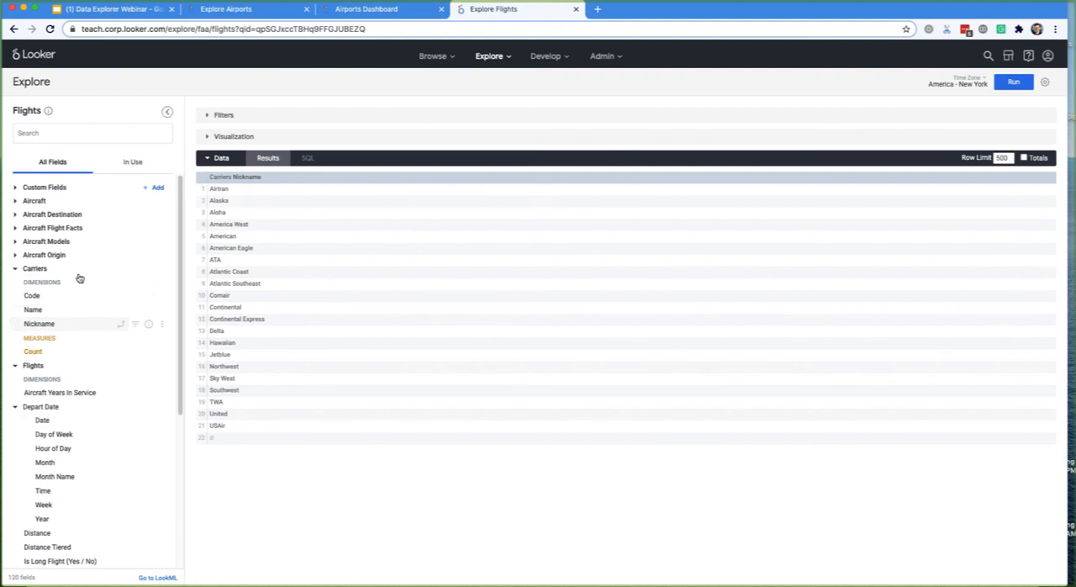
- Add the Flights Count measure, run the query, and sort the results by Flights Count in descending order
scroll(80, 387, "down", 5)
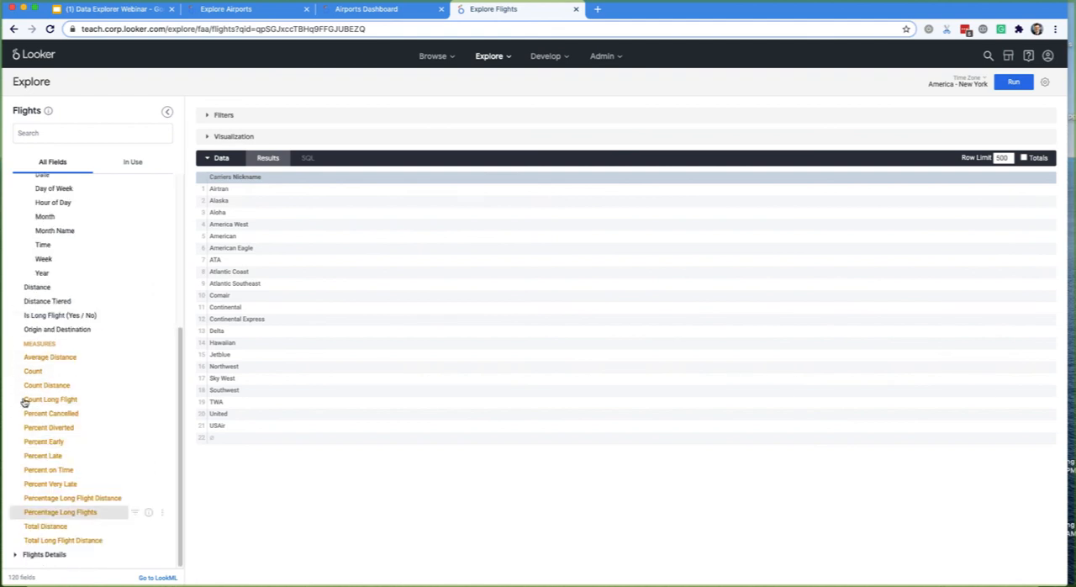
left_click(32, 372)
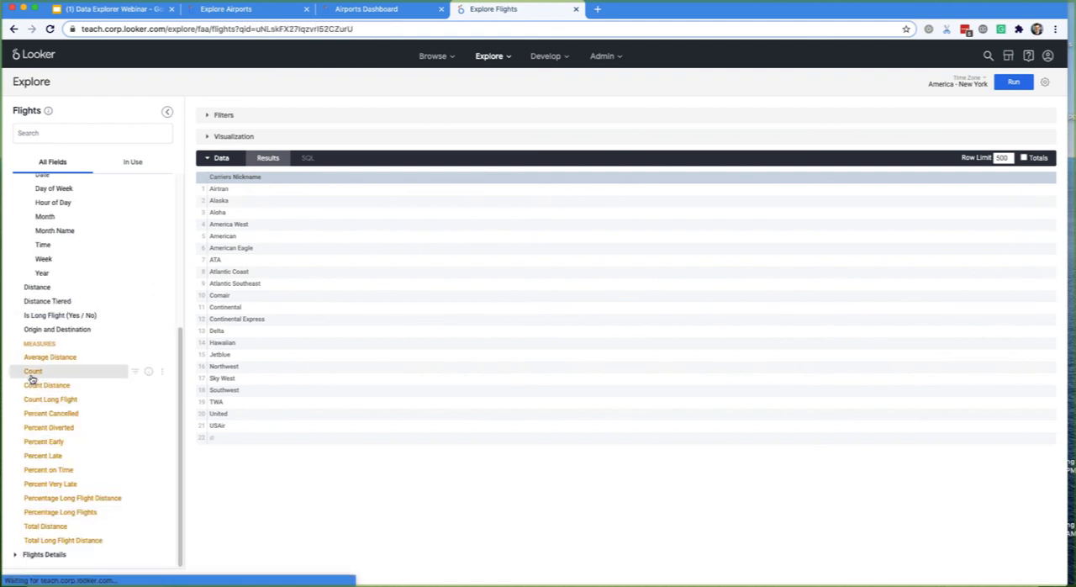
left_click(1020, 81)
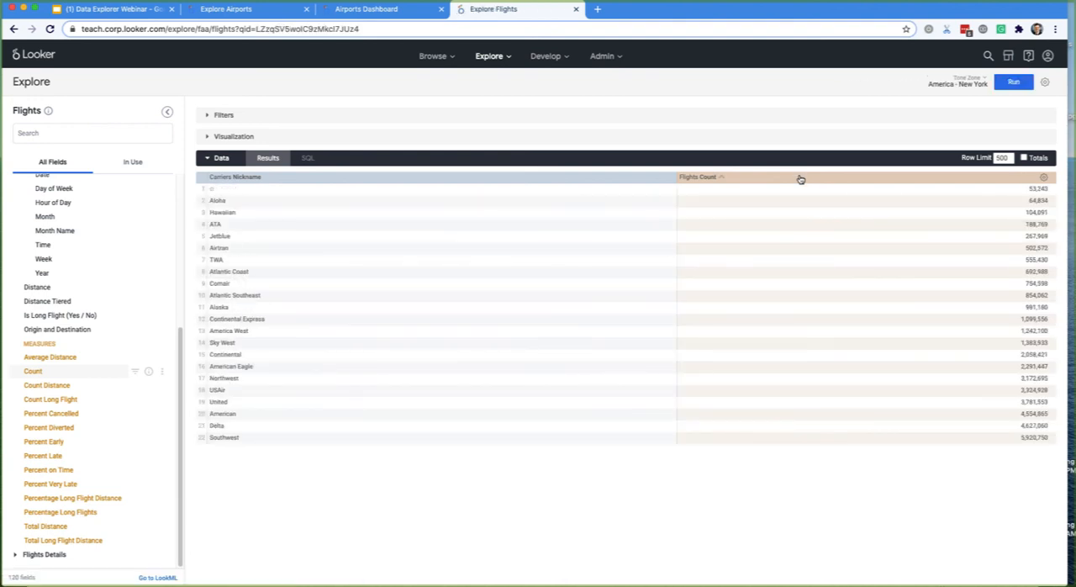
left_click(801, 179)
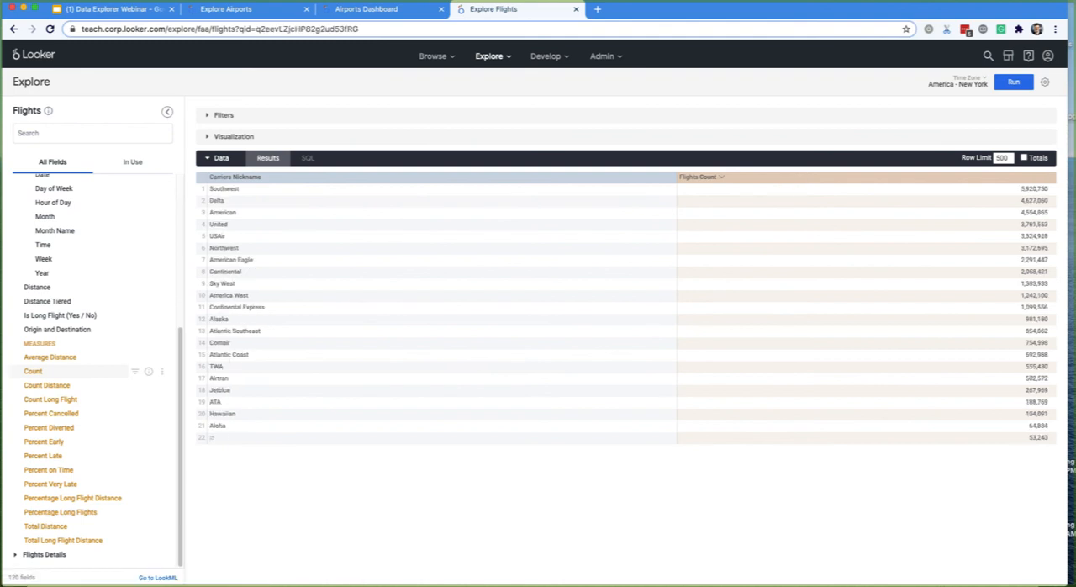
double_click(226, 189)
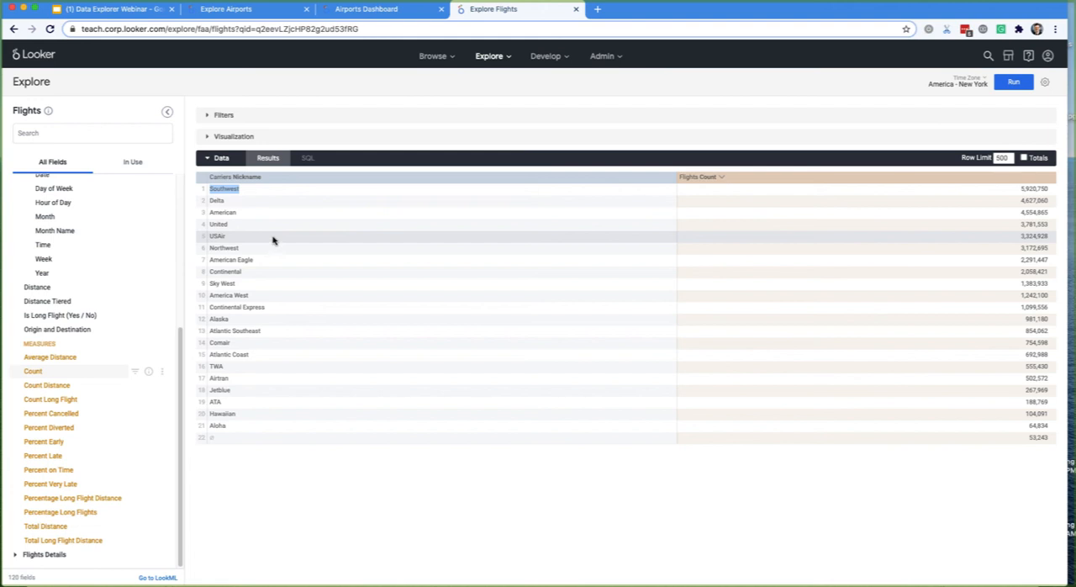
- Add the Flights dimension Is Long Flight (Yes / No) to the query and run it
right_click(73, 316)
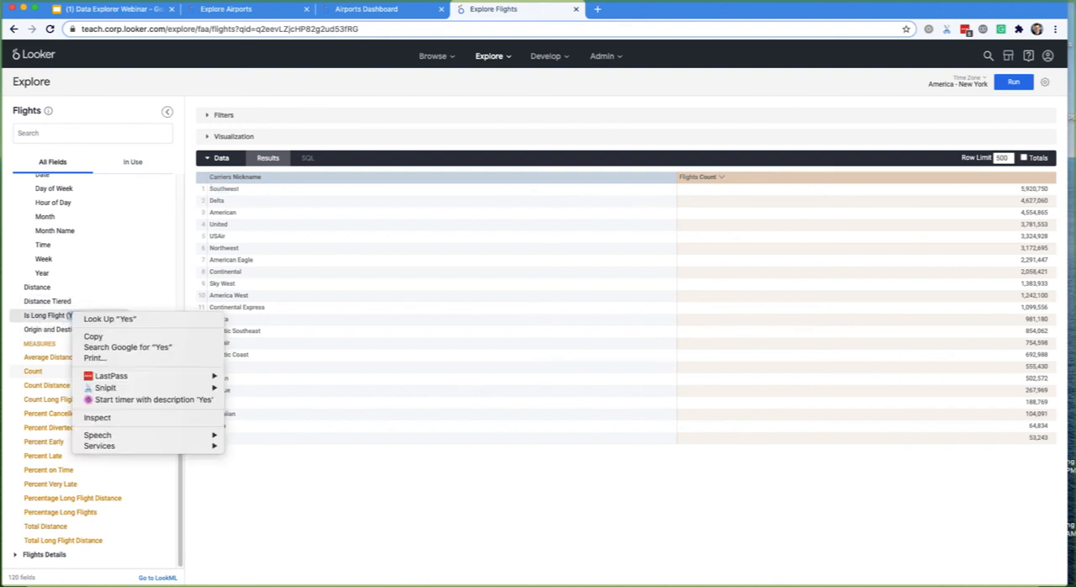
left_click(47, 316)
left_click(47, 316)
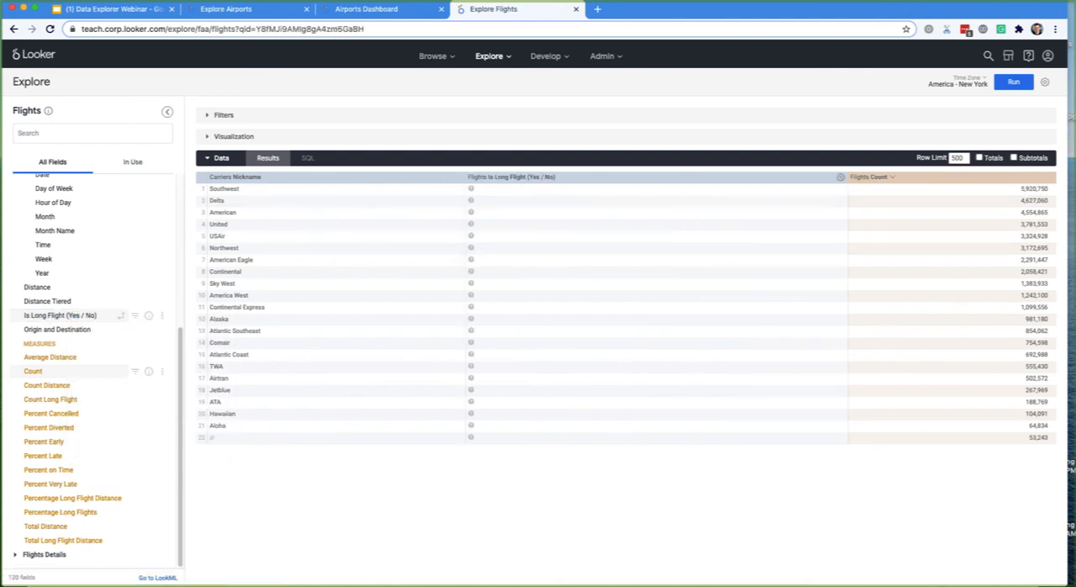
key("super+Return")
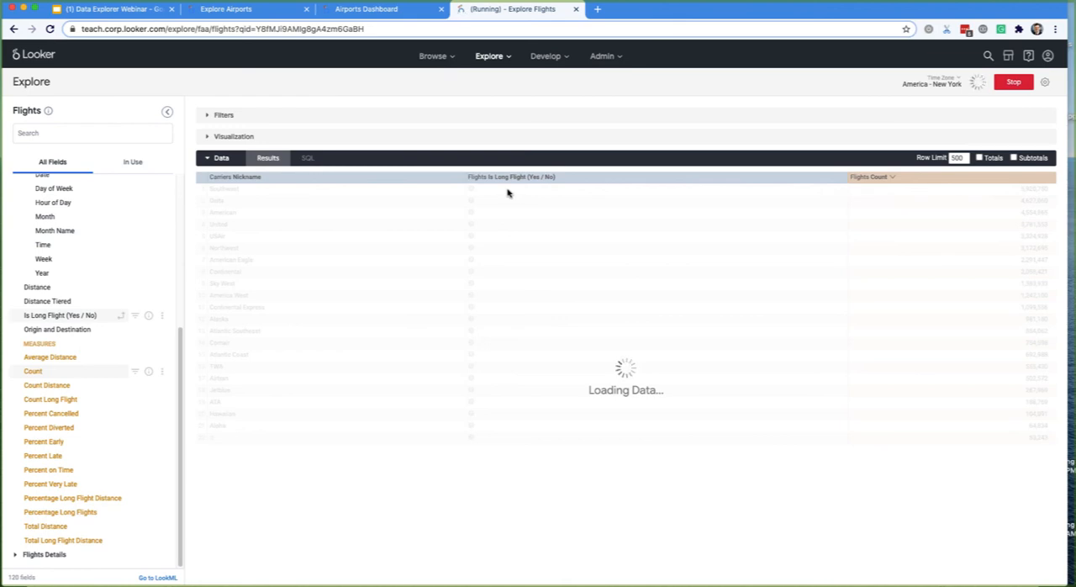
- Sort the results by Carriers Nickname ascending with Is Long Flight descending as the secondary sort, and look through the rows
left_click(394, 180)
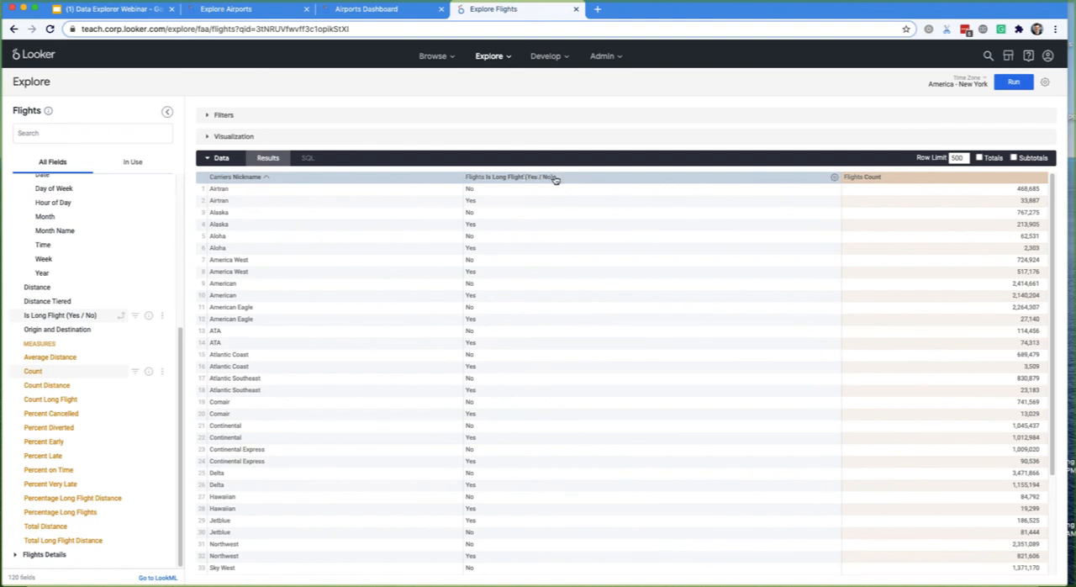
left_click(555, 179, "shift")
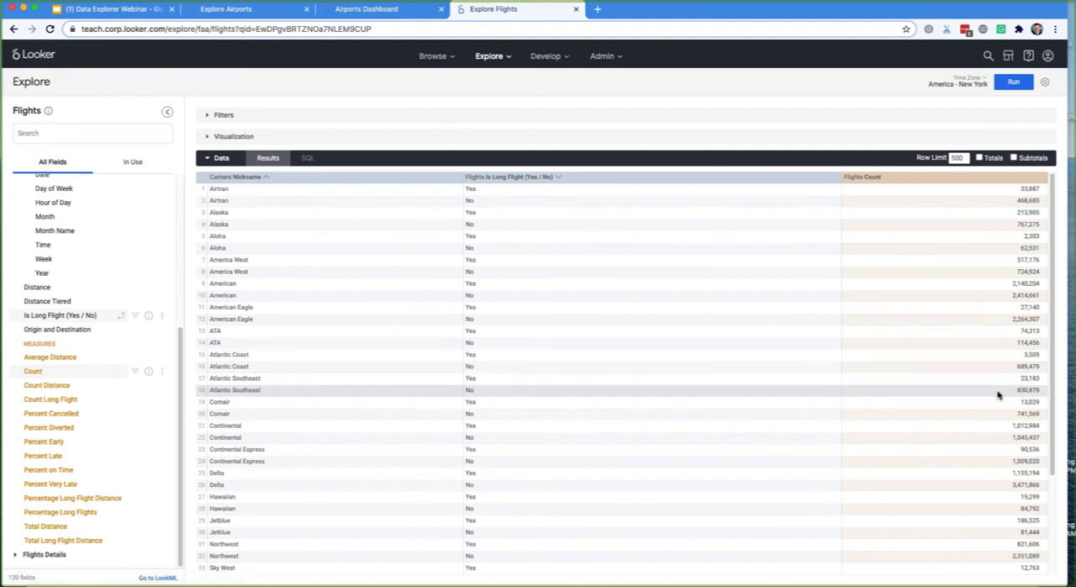
scroll(587, 479, "down", 3)
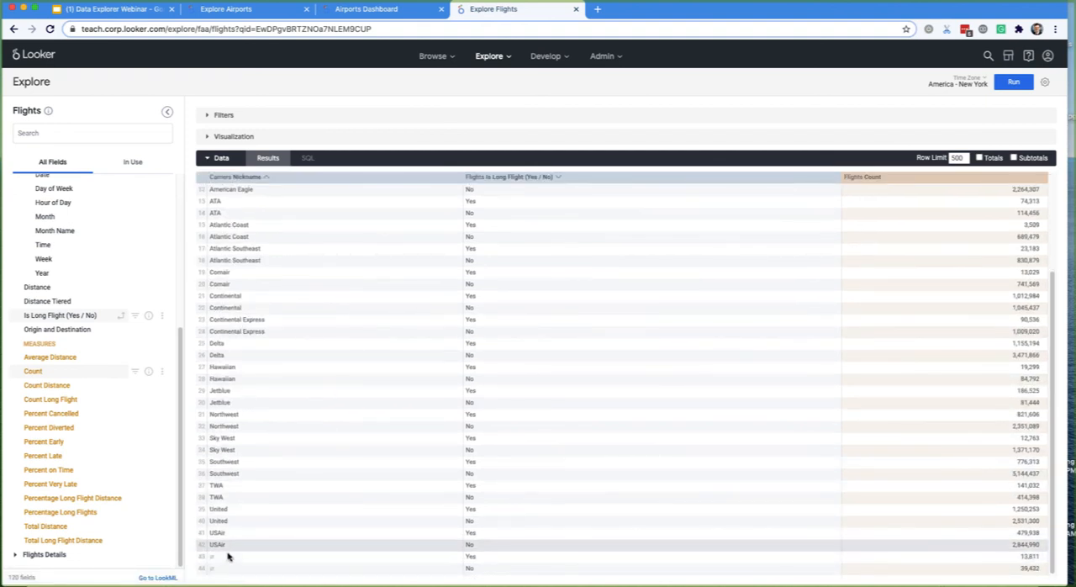
scroll(277, 454, "up", 3)
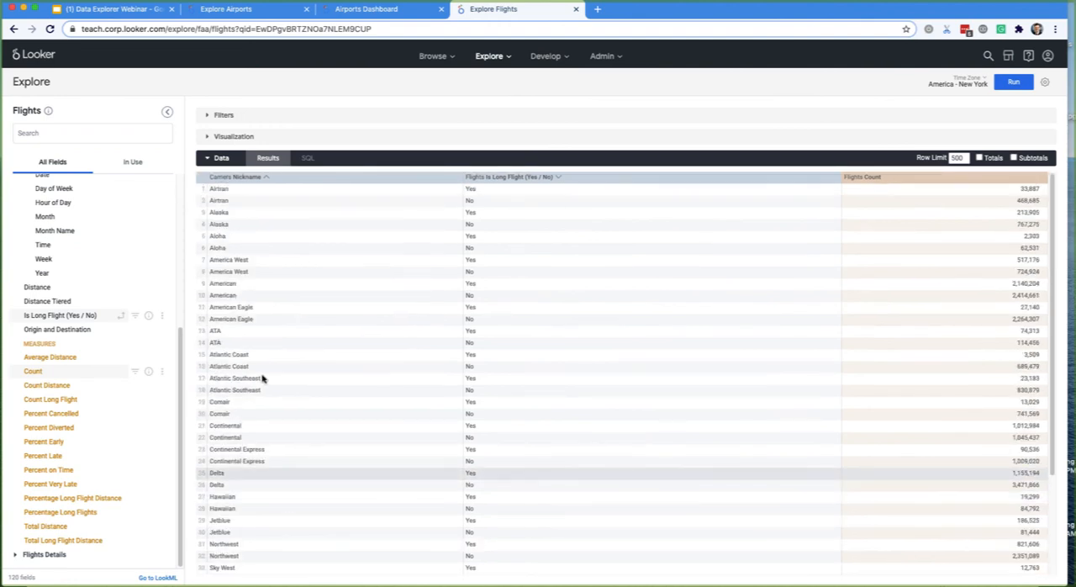
- Pivot the query on Is Long Flight (Yes / No) and rerun it
left_click(122, 317)
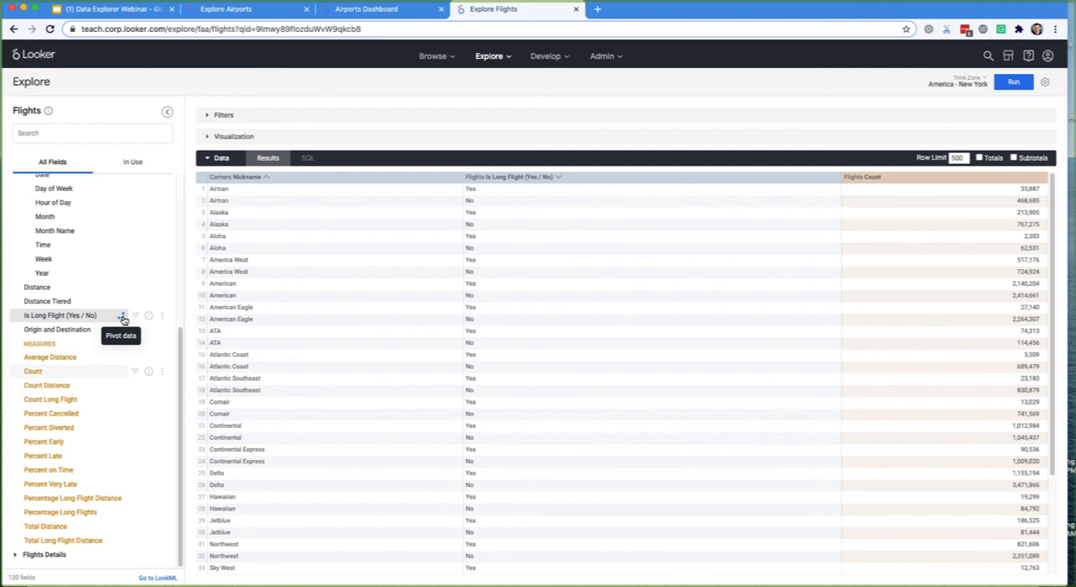
left_click(593, 178)
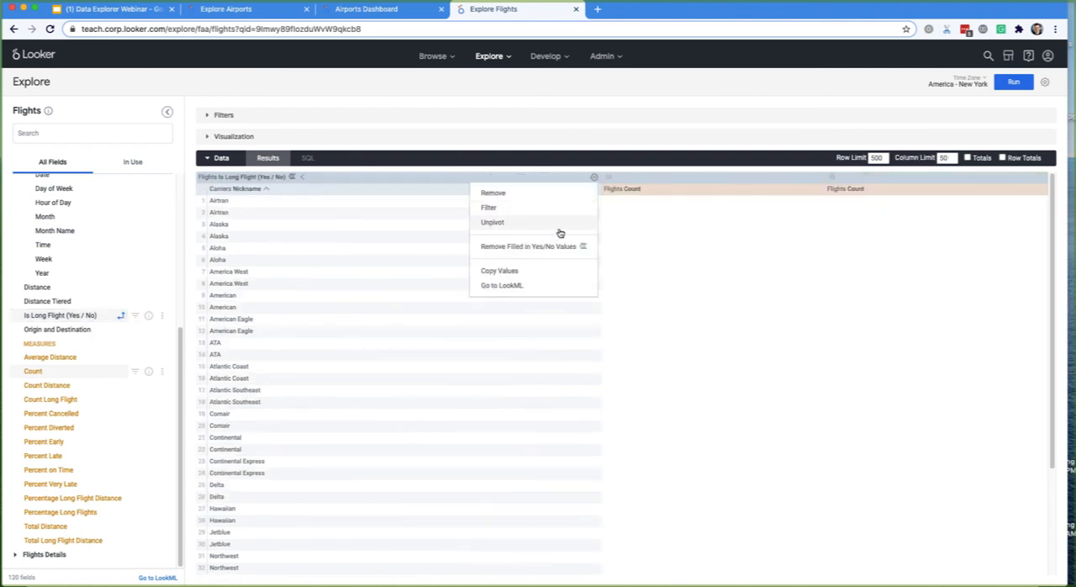
left_click(1015, 83)
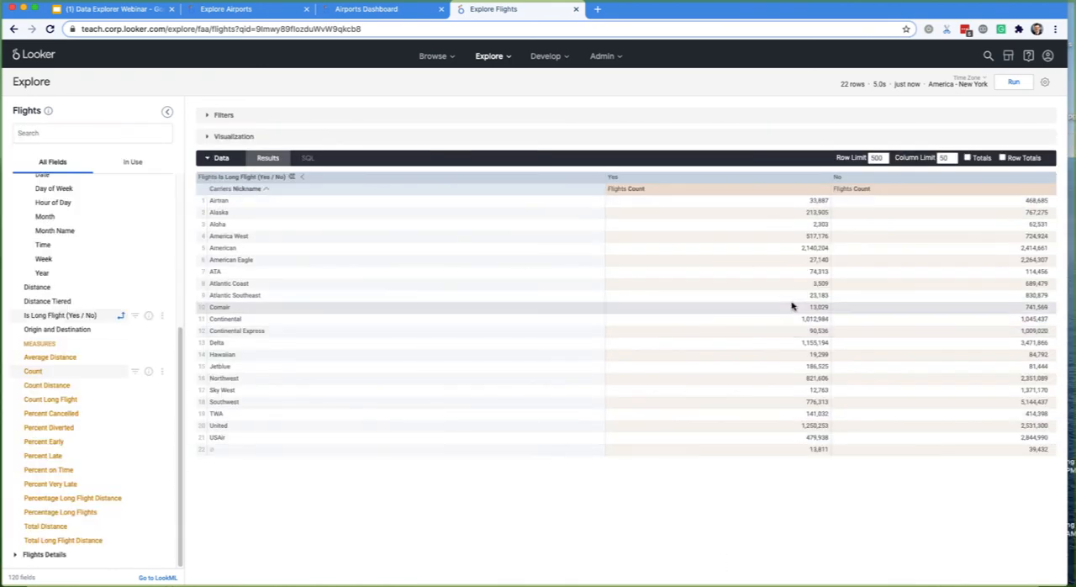
- Visualize the pivoted flight counts per carrier as a bar chart with Stacked series positioning
left_click(501, 144)
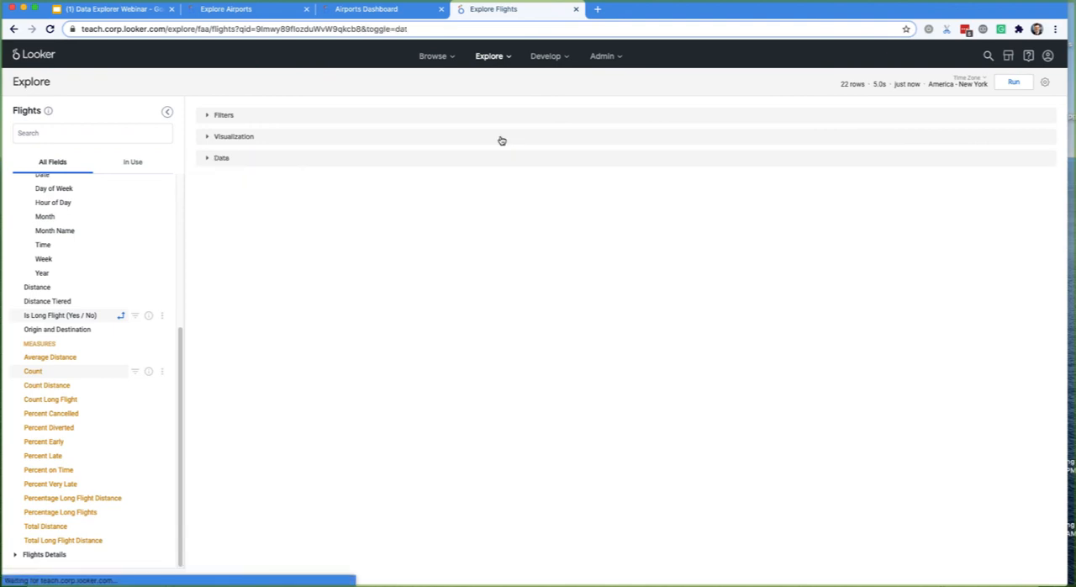
left_click(380, 137)
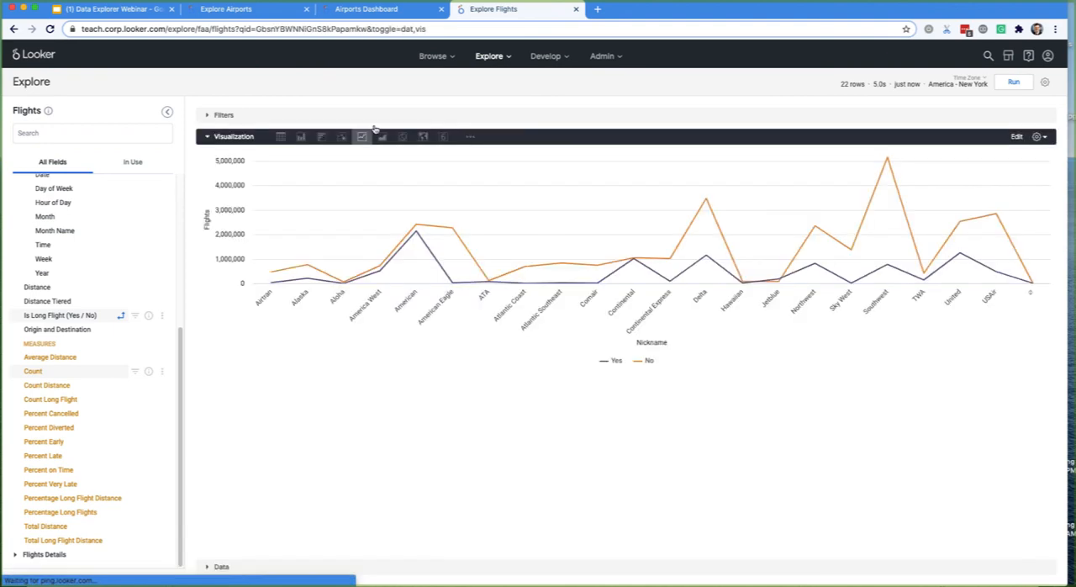
left_click(300, 136)
right_click(319, 139)
left_click(670, 134)
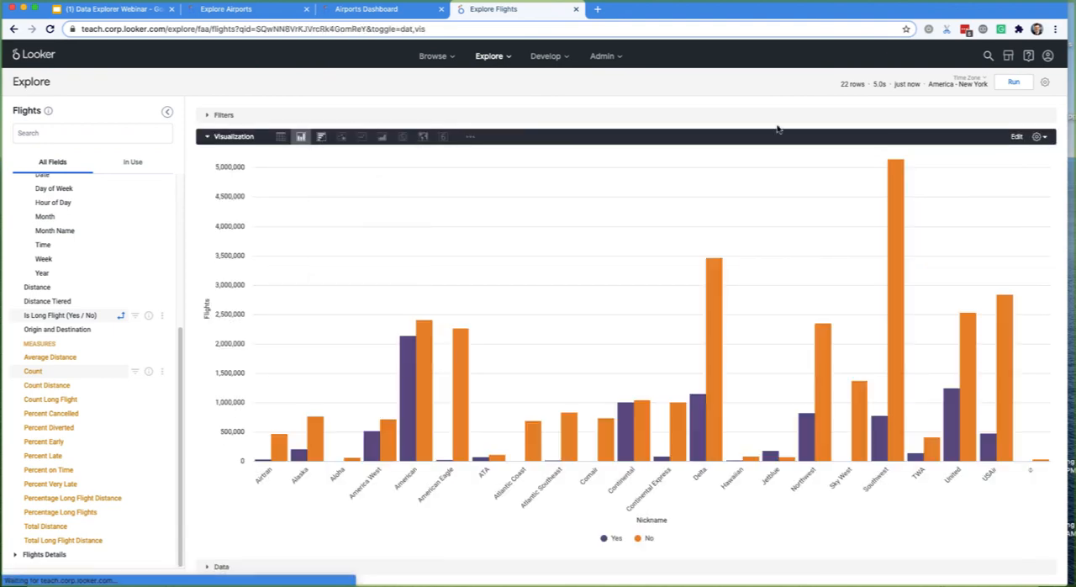
left_click(1016, 136)
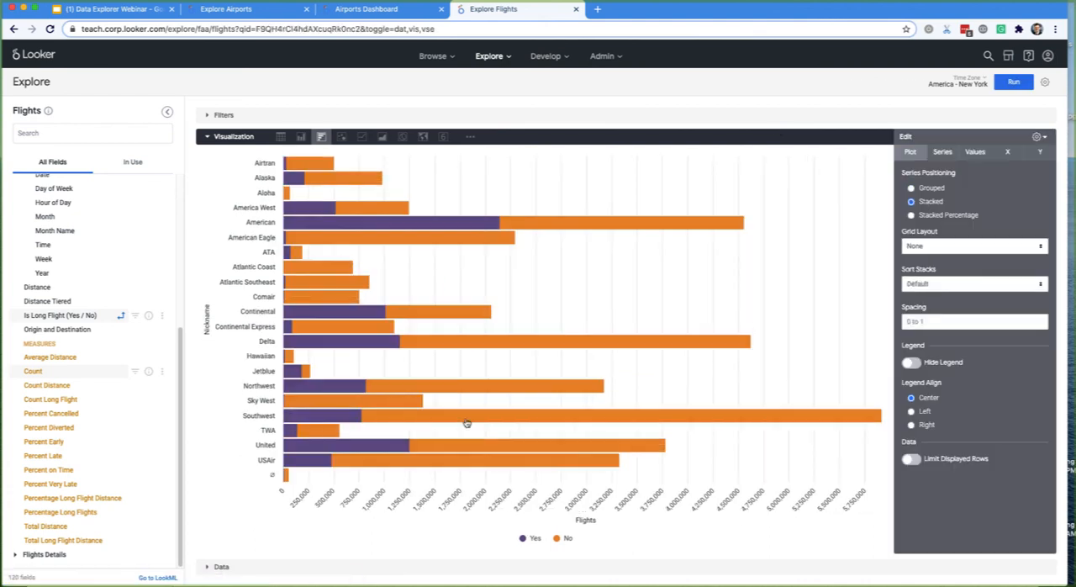
left_click(905, 136)
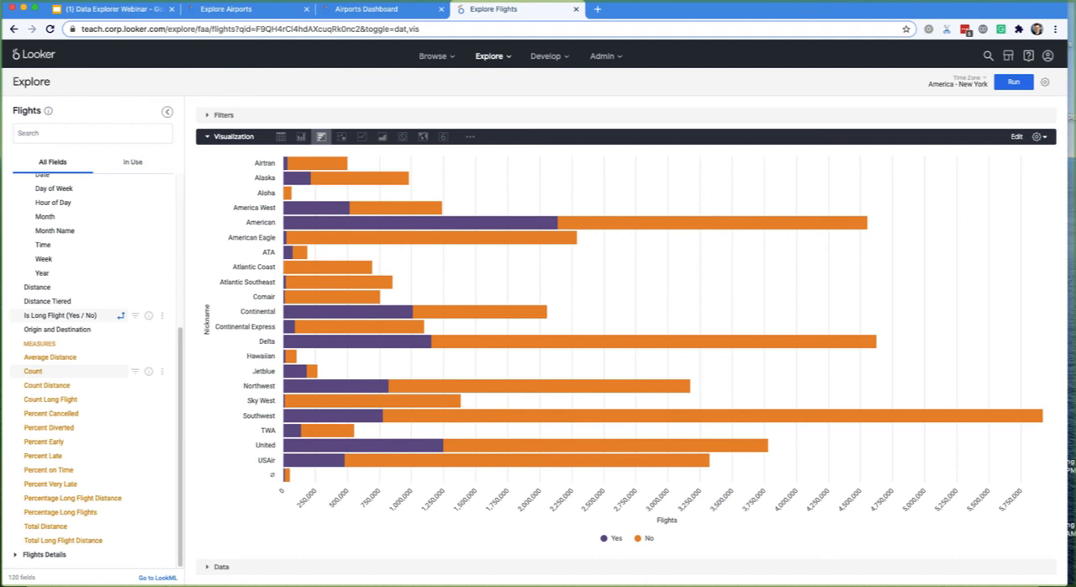
- Sort the results by the Yes column's Flights Count in descending order and collapse the data table
left_click(281, 570)
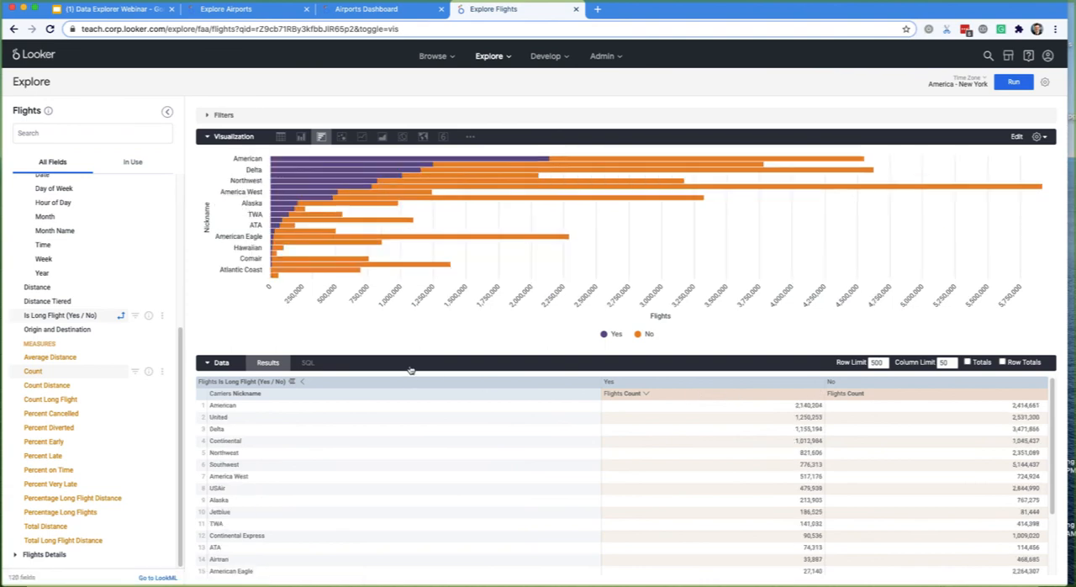
left_click(448, 363)
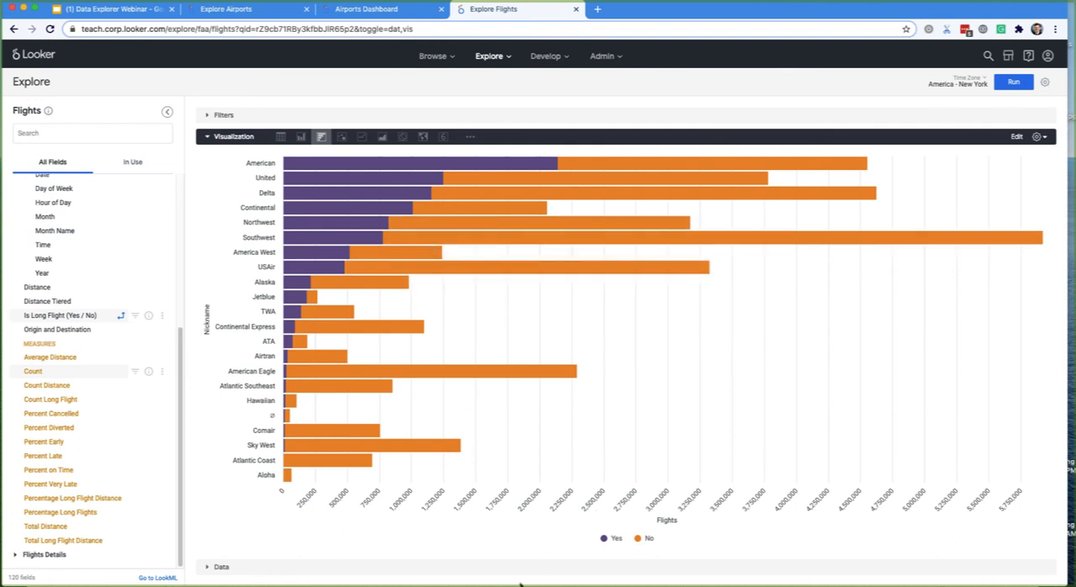
left_click(1046, 137)
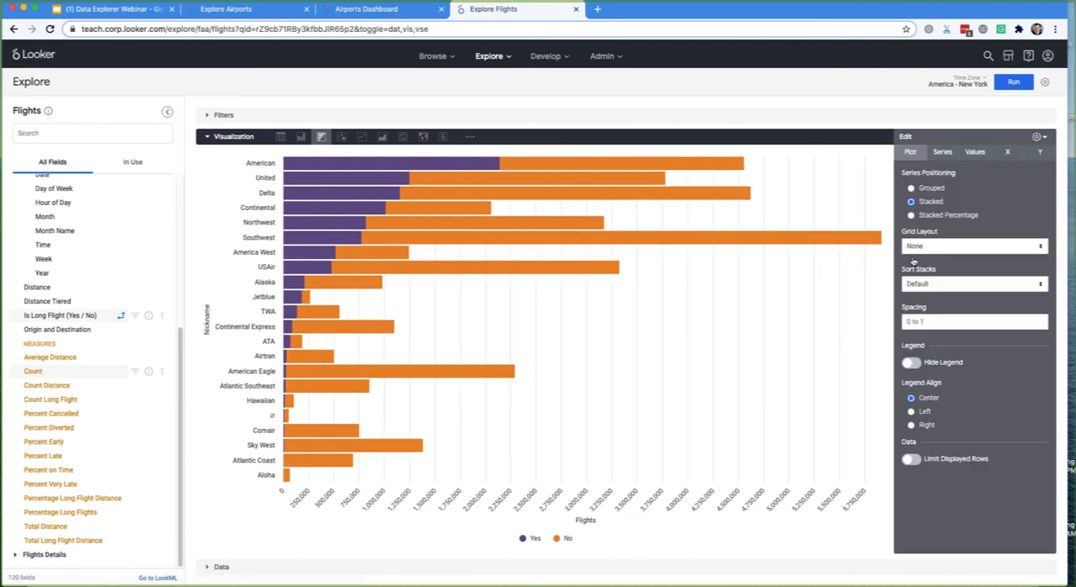
- Save the carrier bar chart to the Airports Dashboard as a tile titled Carrier Flights
left_click(1047, 83)
left_click(954, 123)
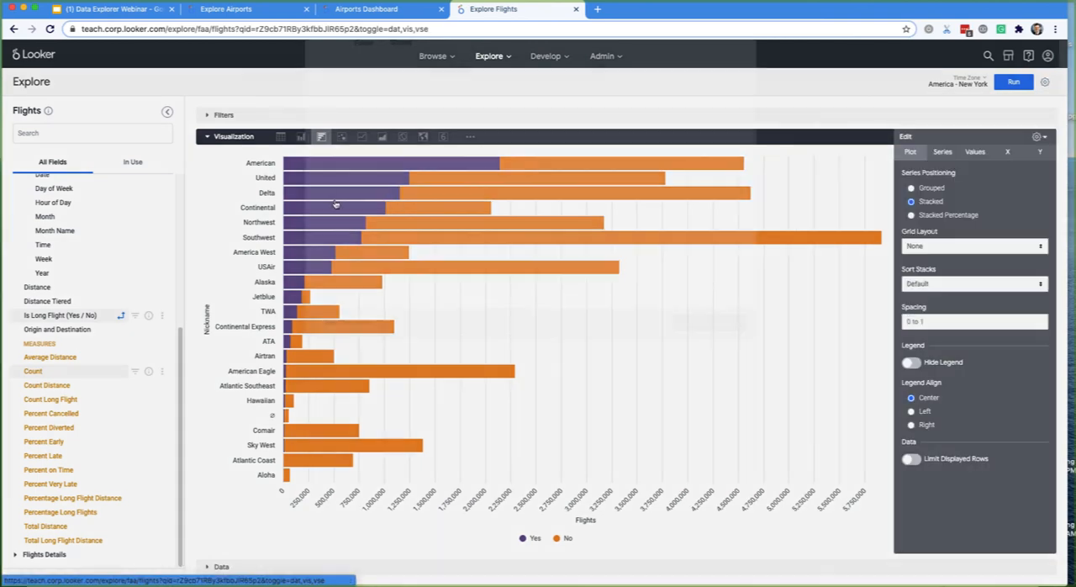
left_click(448, 192)
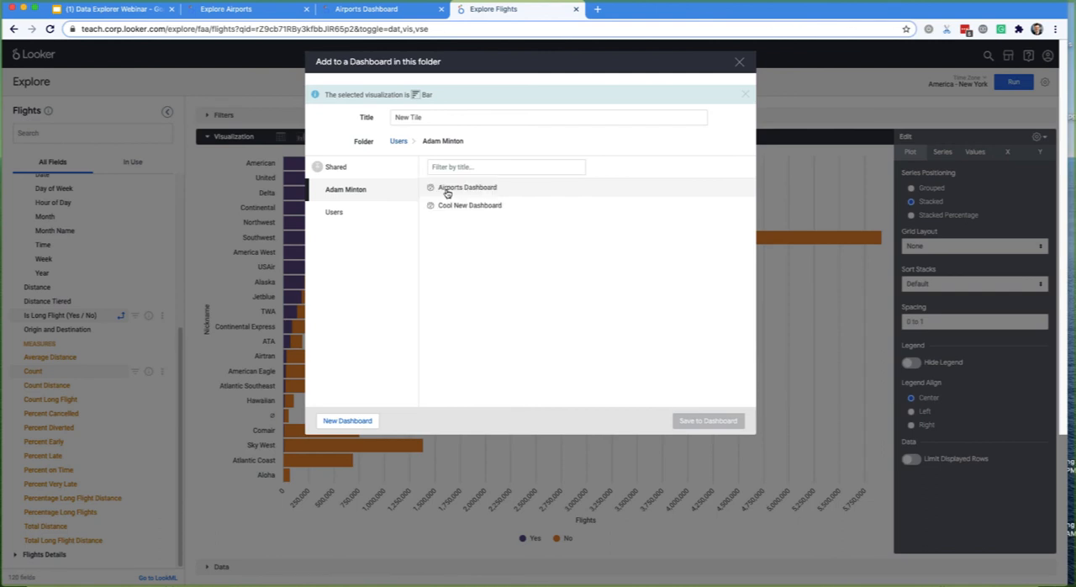
triple_click(449, 117)
type("Fl")
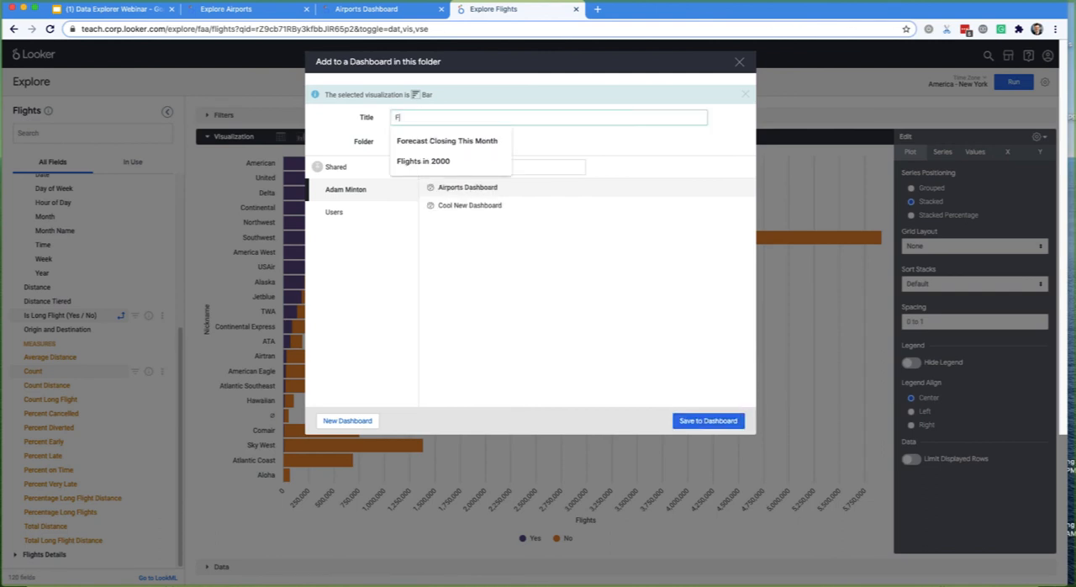
type("igh")
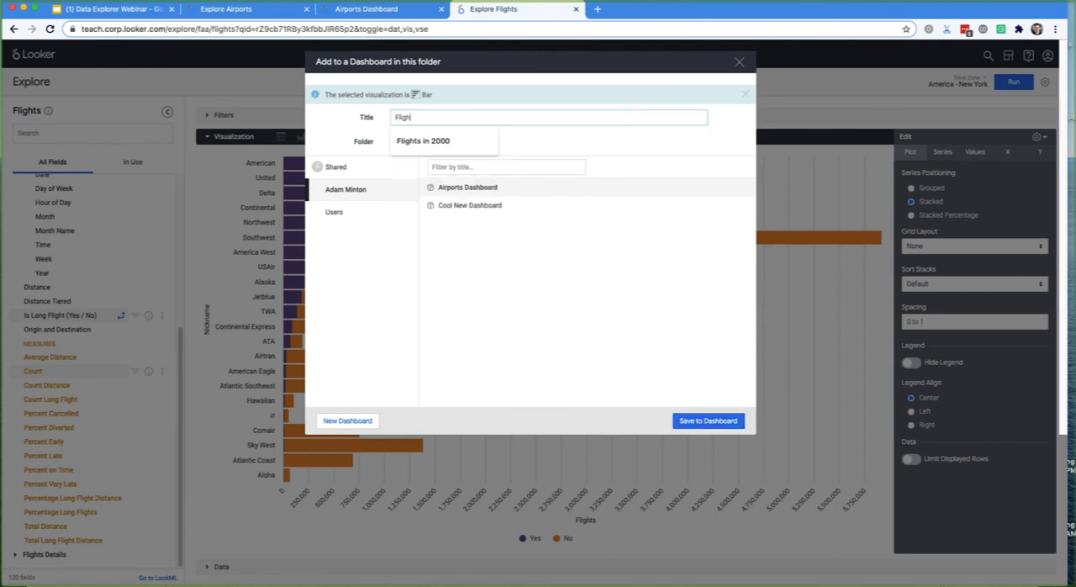
type("ts")
key("super+a")
type("Is")
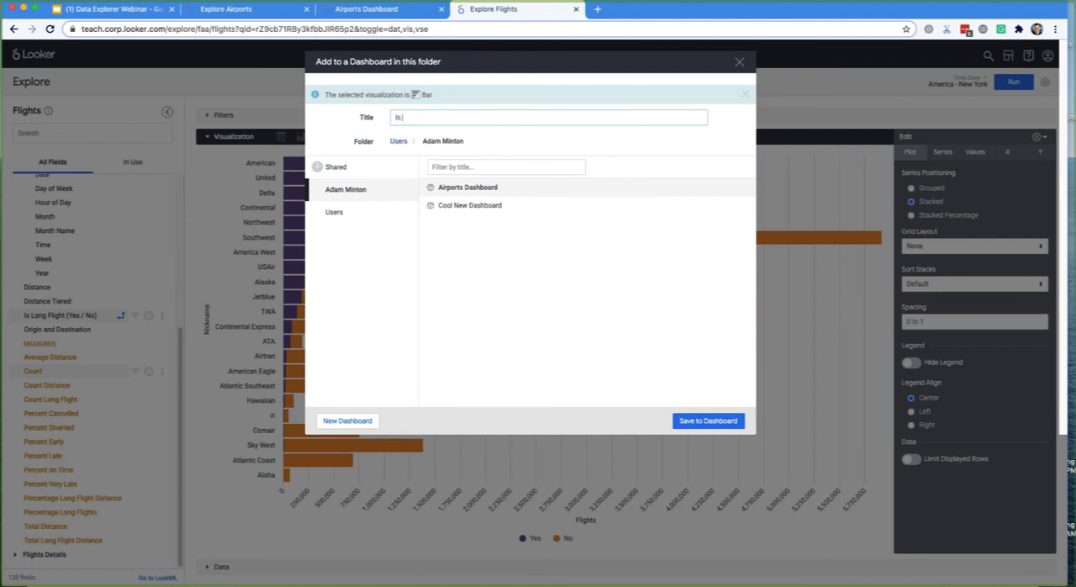
key("BackSpace")
key("BackSpace")
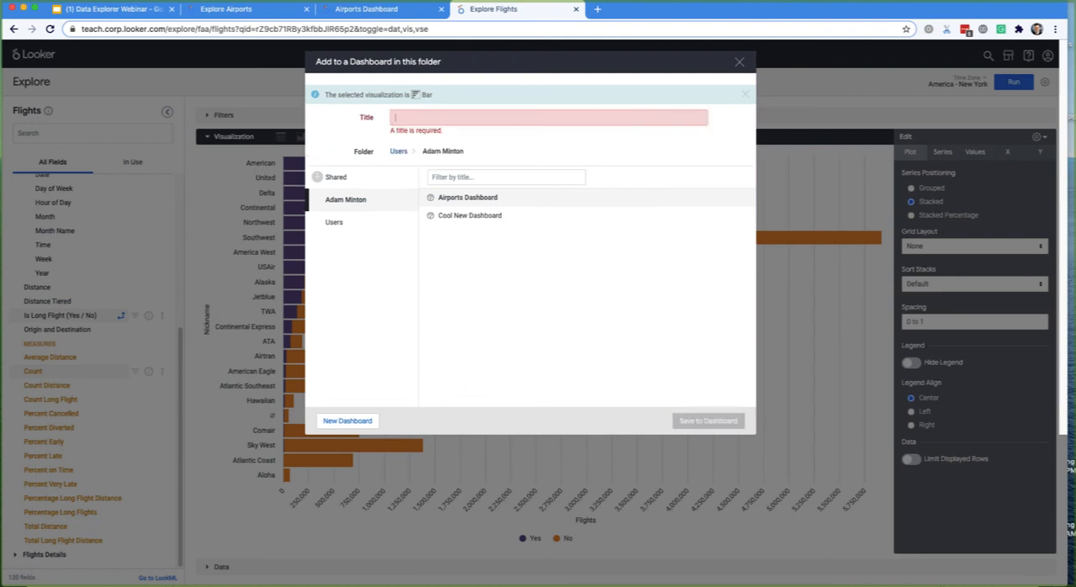
type("Carrier Flight")
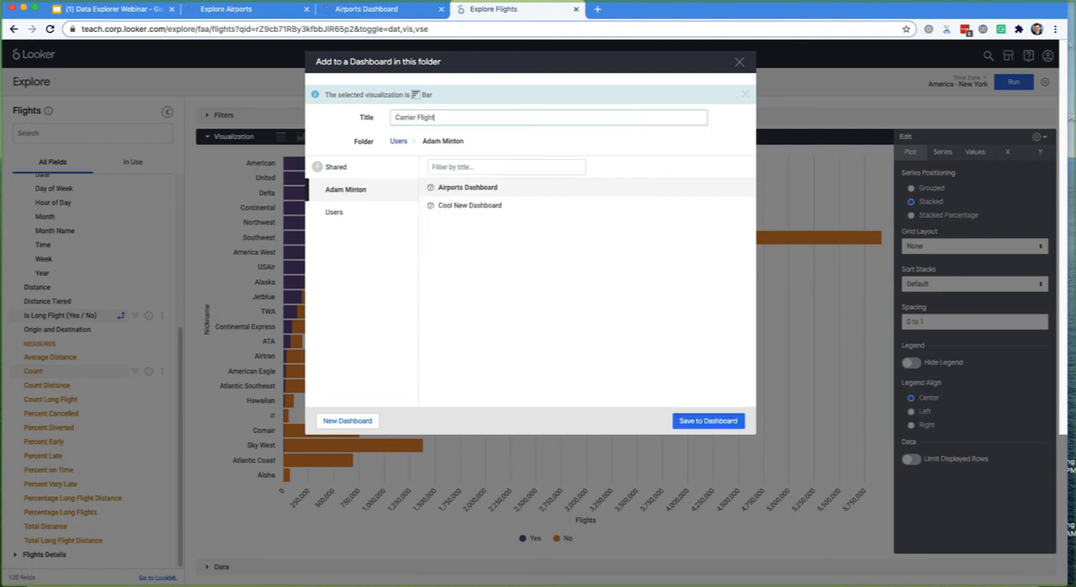
type("s")
left_click(704, 422)
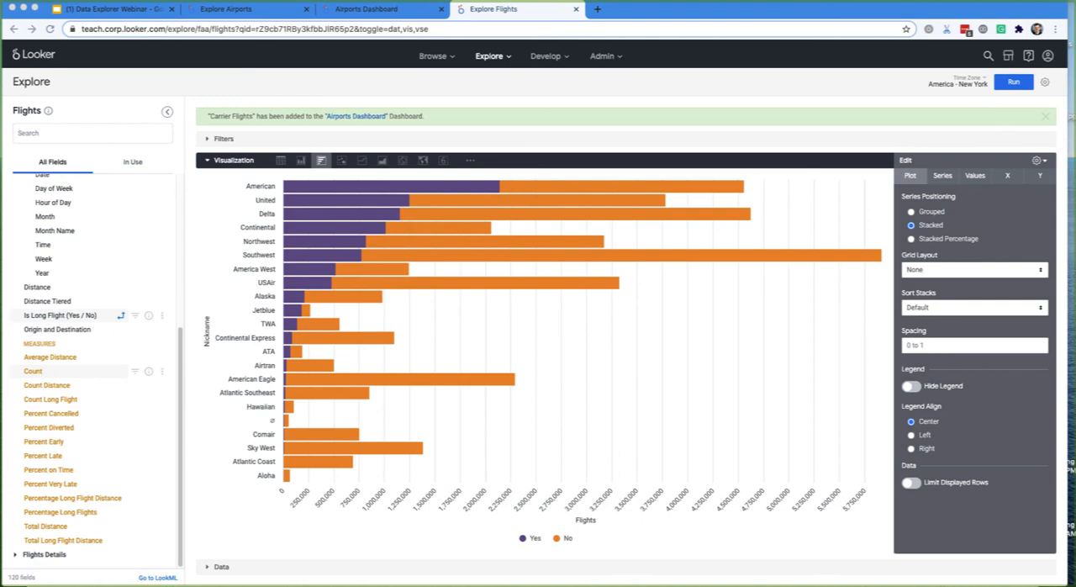
- View the pivoted results table without the visualization, and return to the chart with the data collapsed
left_click(387, 567)
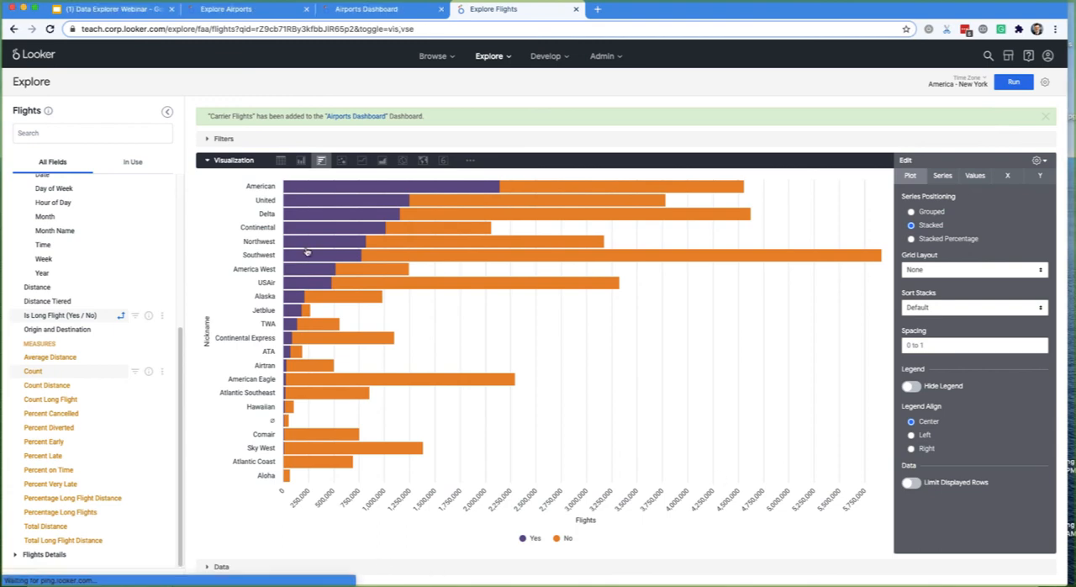
left_click(235, 161)
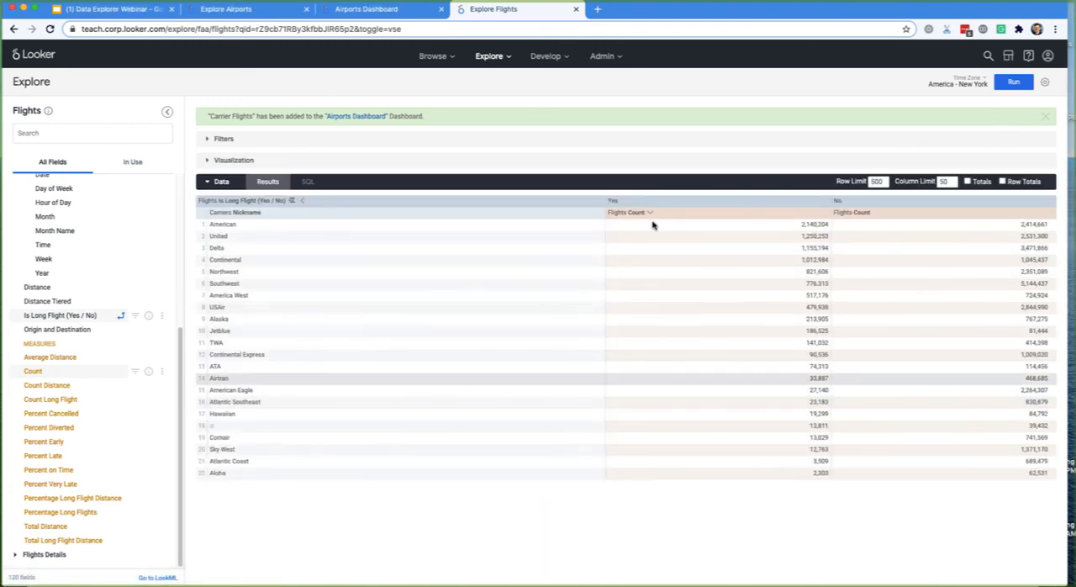
left_click(389, 164)
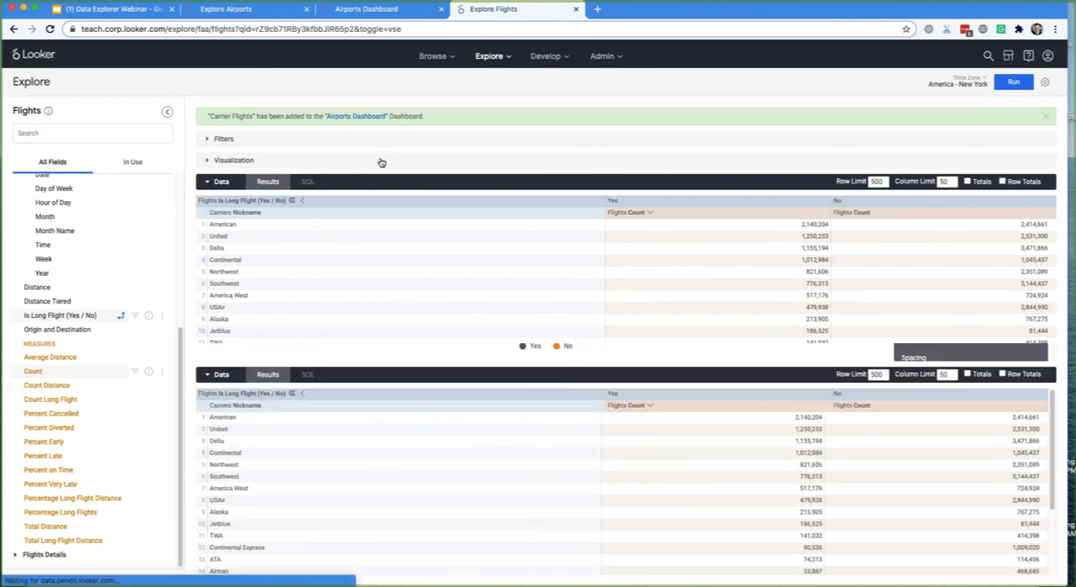
left_click(651, 375)
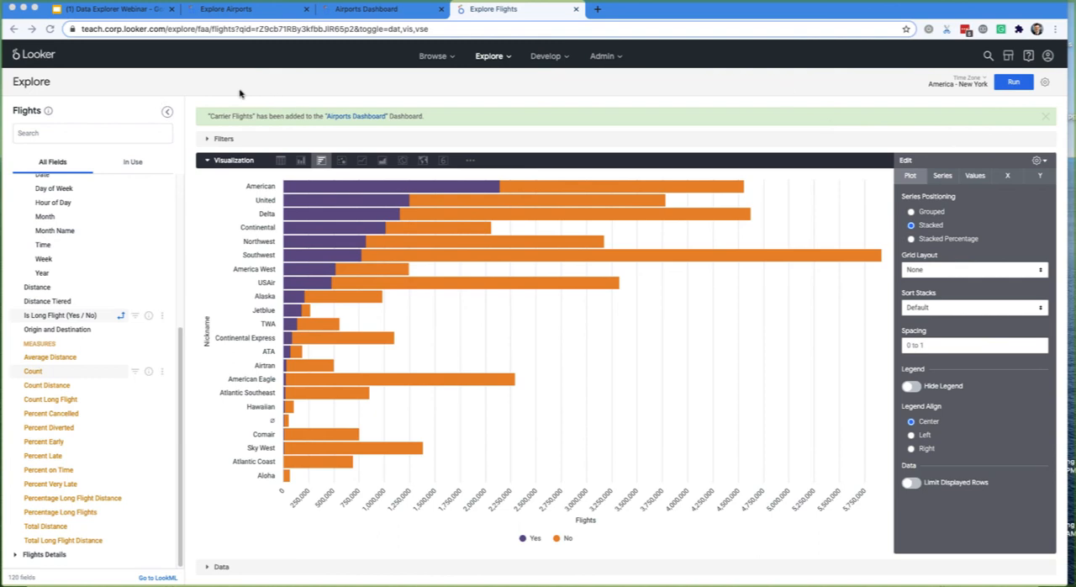
- Switch to the Airports Dashboard and look through its tiles, including Carrier Flights
left_click(375, 16)
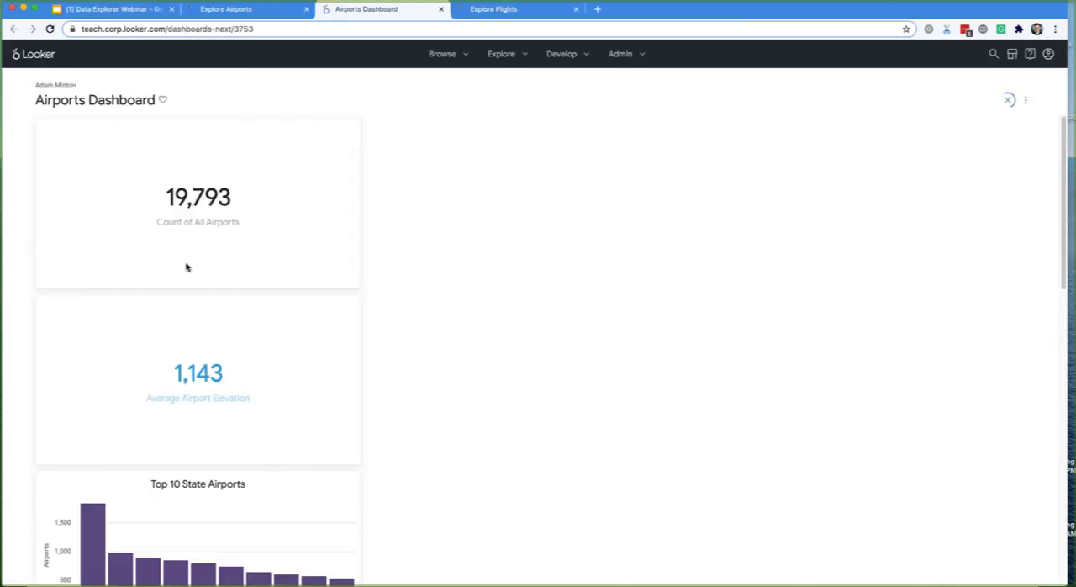
scroll(213, 335, "down", 15)
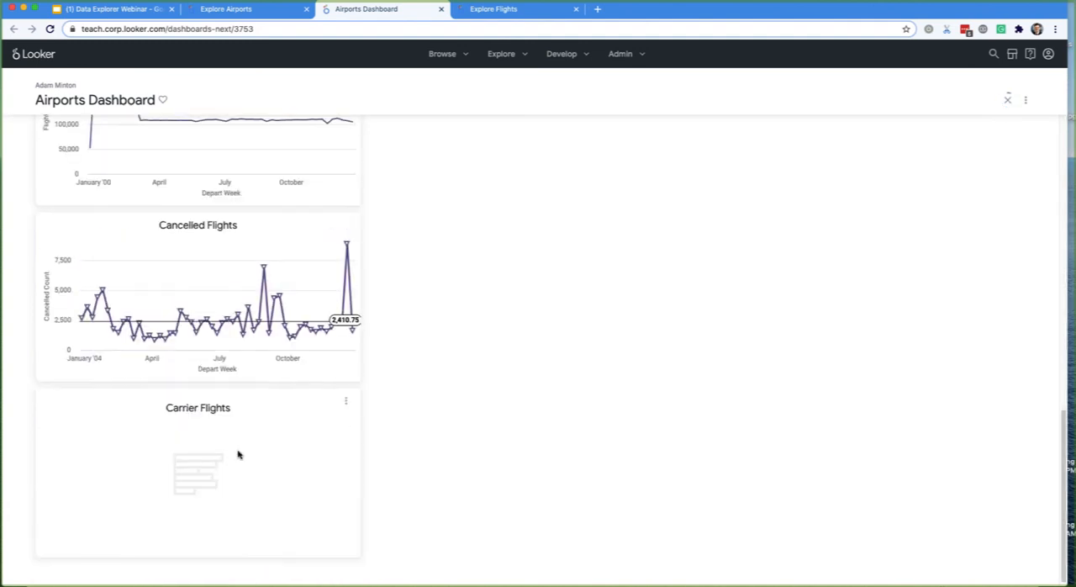
scroll(225, 448, "up", 15)
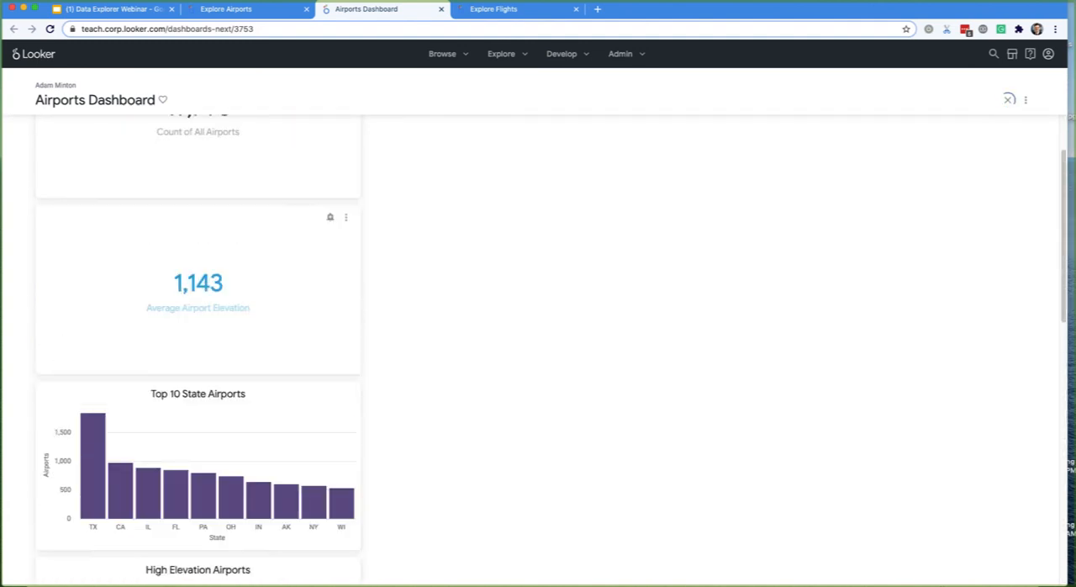
scroll(94, 135, "down", 1)
scroll(208, 228, "up", 1)
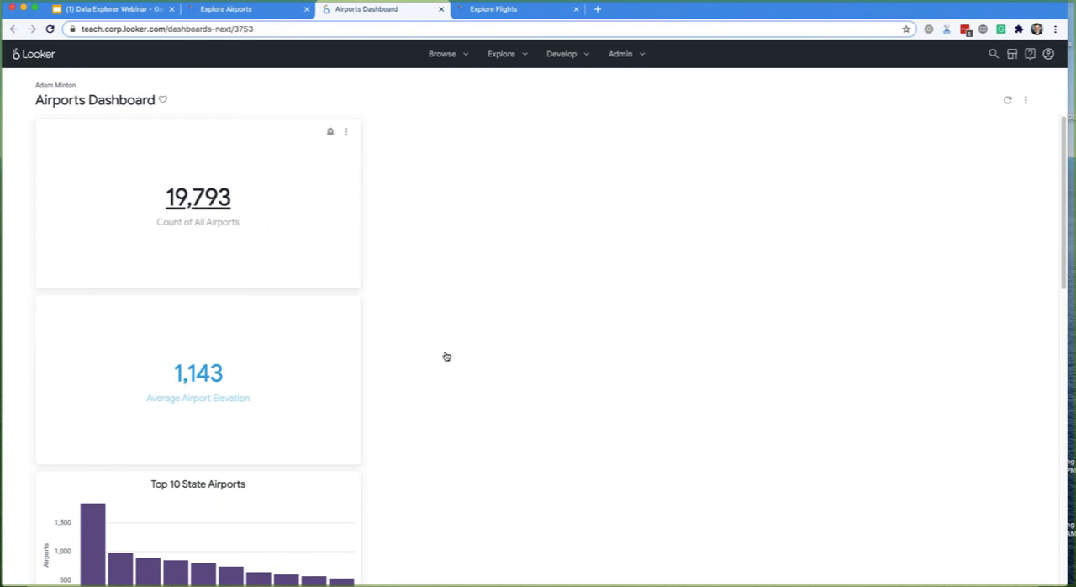
- Revert the Airports Dashboard to the legacy version and upgrade it again
left_click(1025, 100)
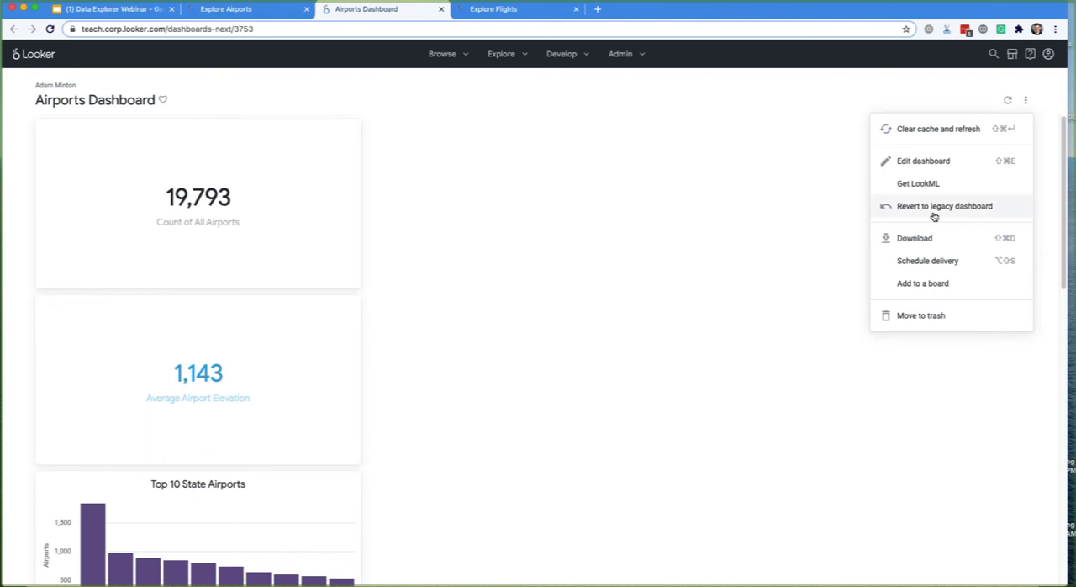
left_click(933, 216)
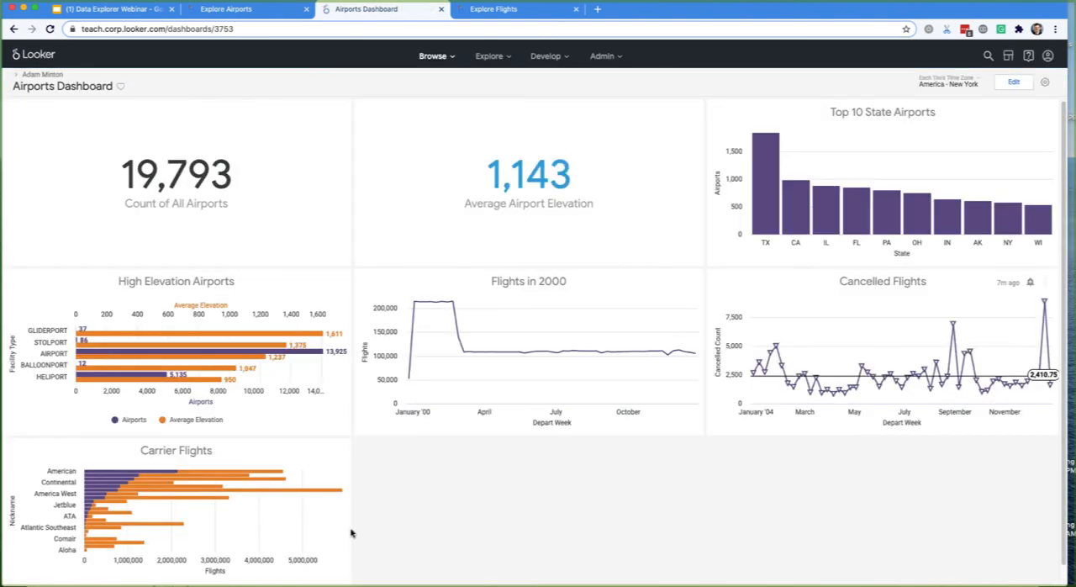
left_click(1045, 83)
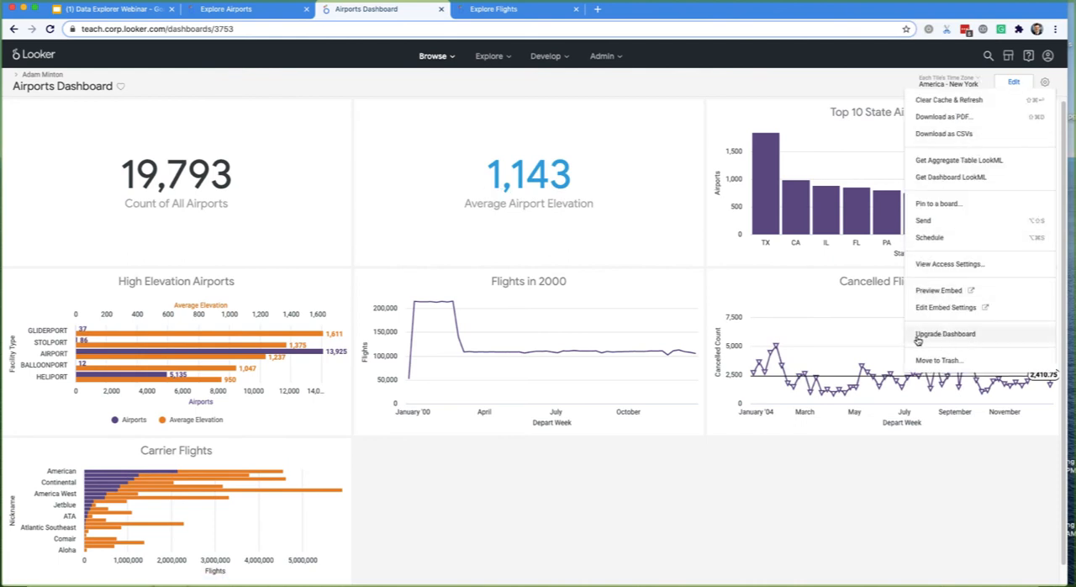
left_click(945, 334)
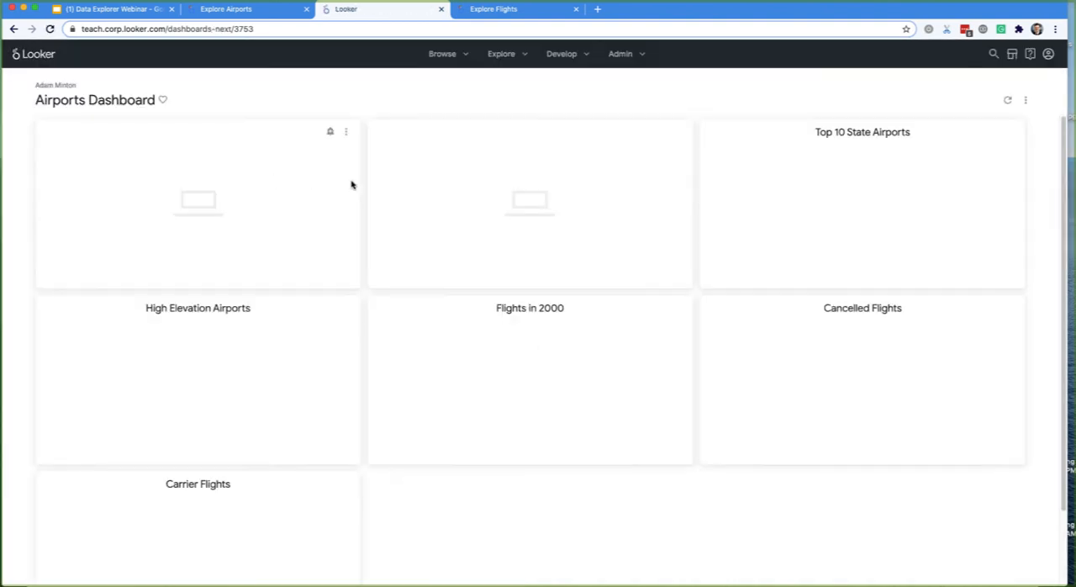
- Start editing the dashboard, shorten the Count of All Airports tile, and make the Average Airport Elevation tile shorter and wider
left_click(1027, 100)
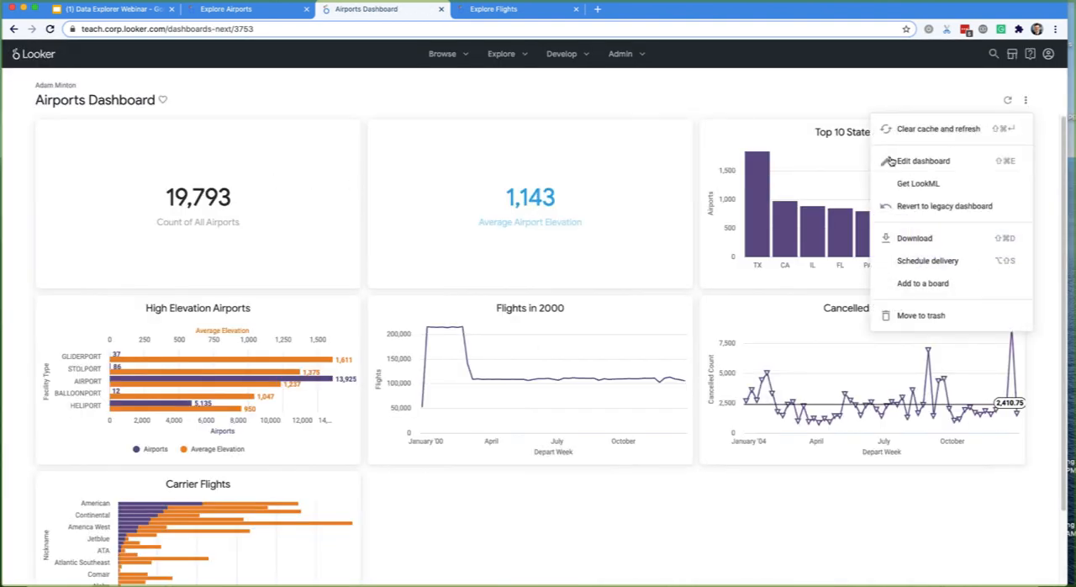
left_click(950, 160)
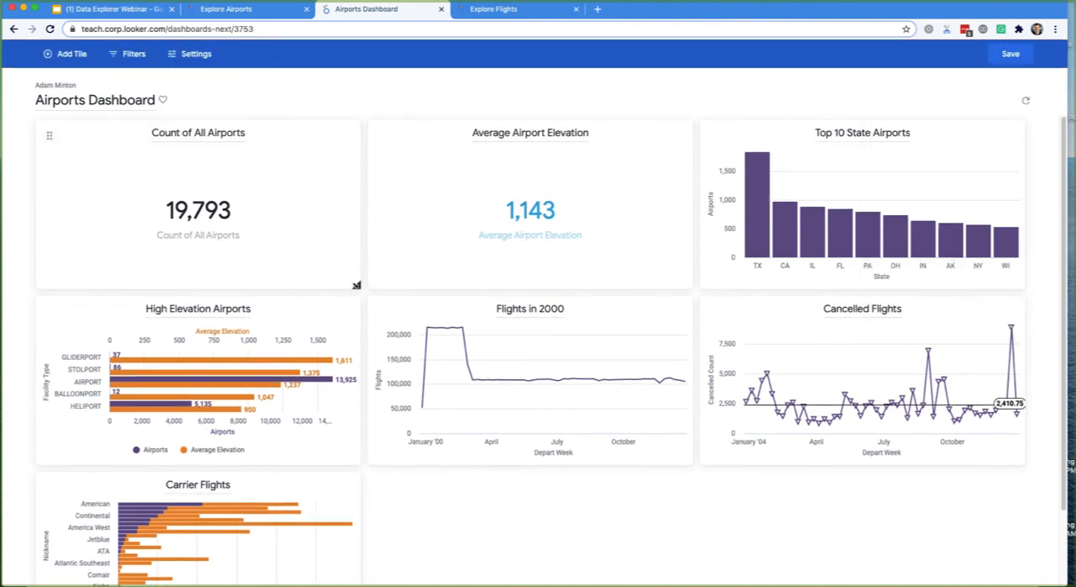
left_click_drag(355, 285, 342, 193)
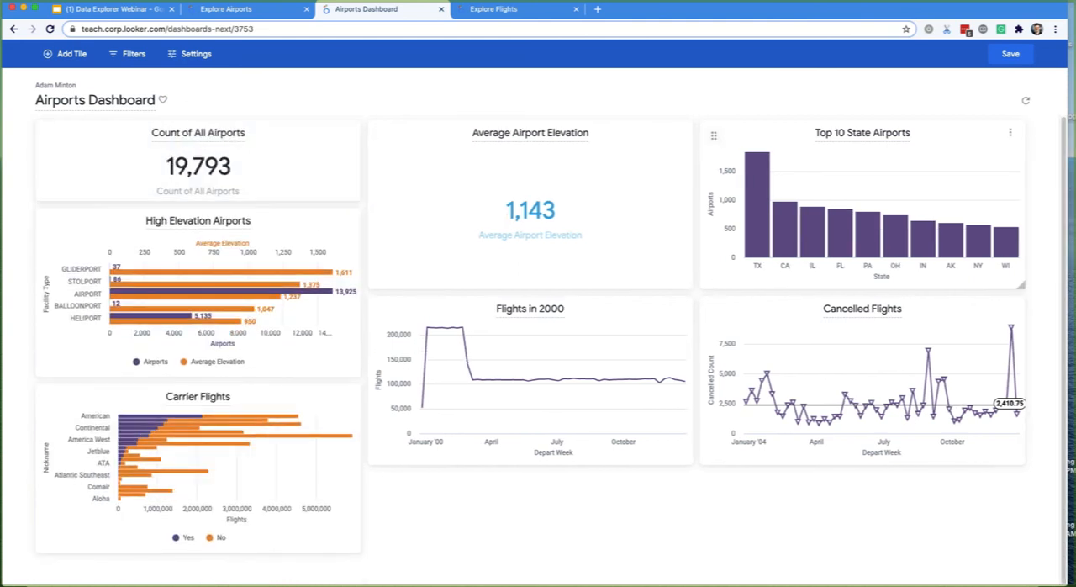
left_click_drag(690, 285, 978, 195)
left_click_drag(586, 192, 814, 198)
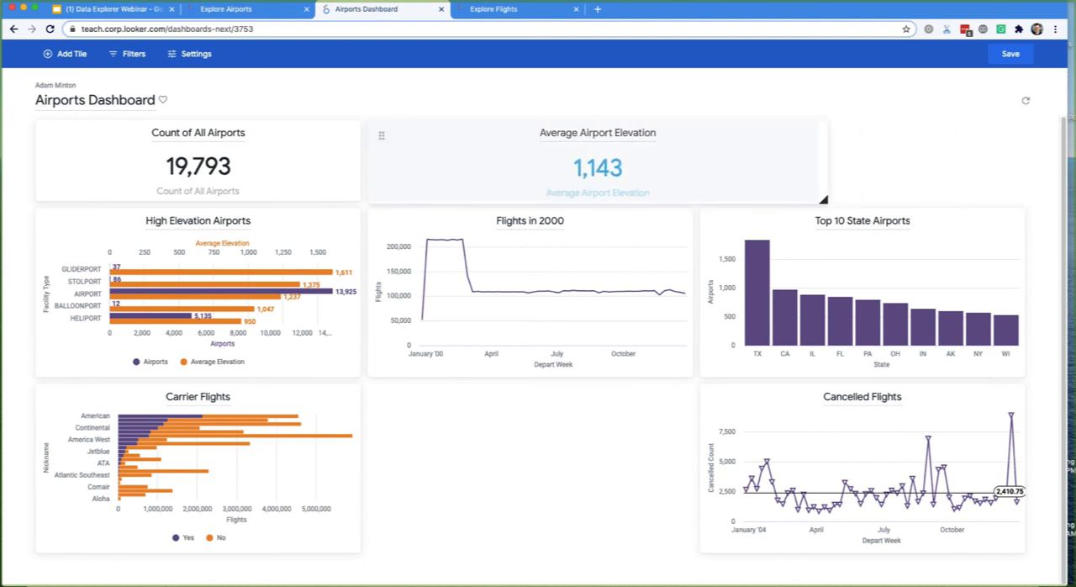
- Arrange the Count of All Airports and Average Airport Elevation tiles side by side as equal-width, low tiles, and save the dashboard
left_click_drag(382, 134, 564, 135)
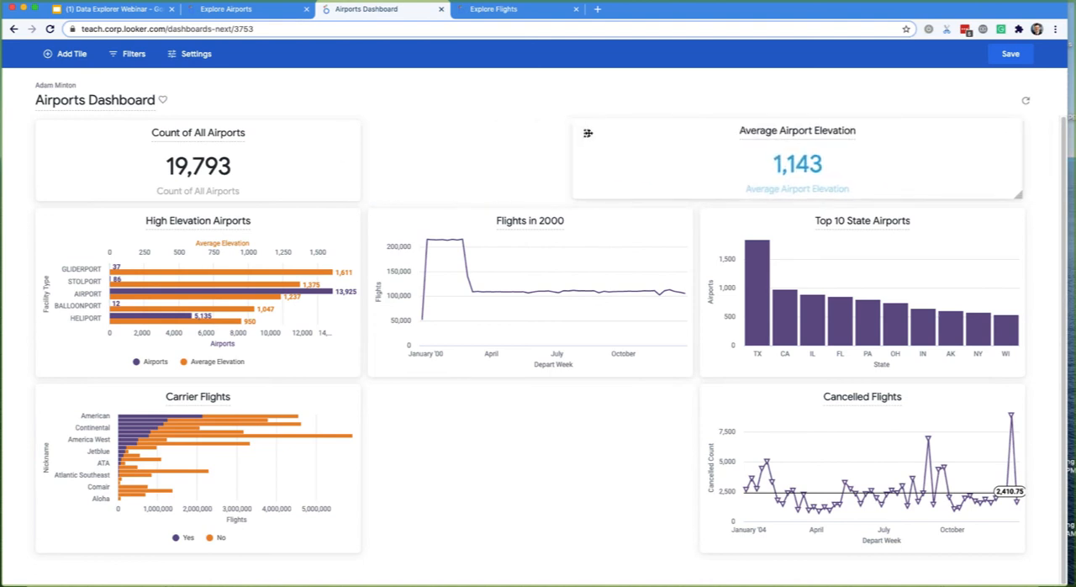
left_click_drag(357, 196, 533, 198)
left_click_drag(588, 135, 560, 132)
left_click_drag(975, 200, 1014, 184)
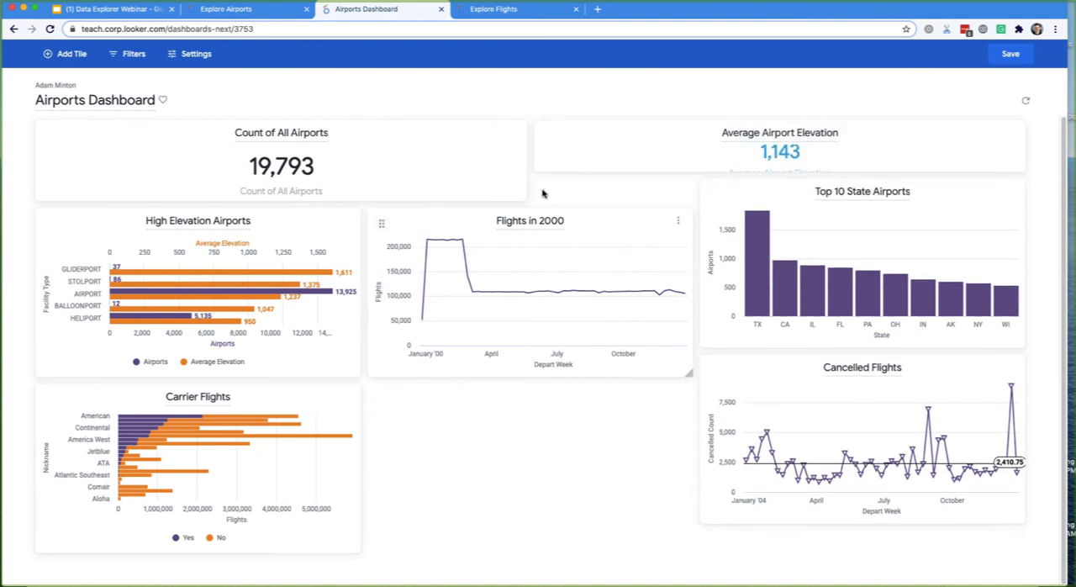
left_click_drag(521, 189, 515, 174)
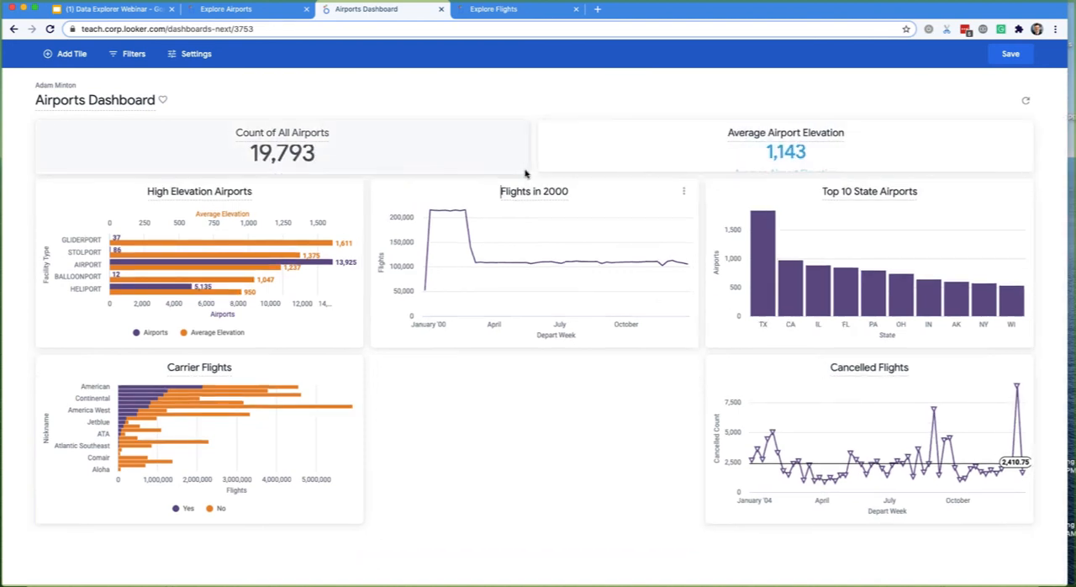
left_click(1009, 54)
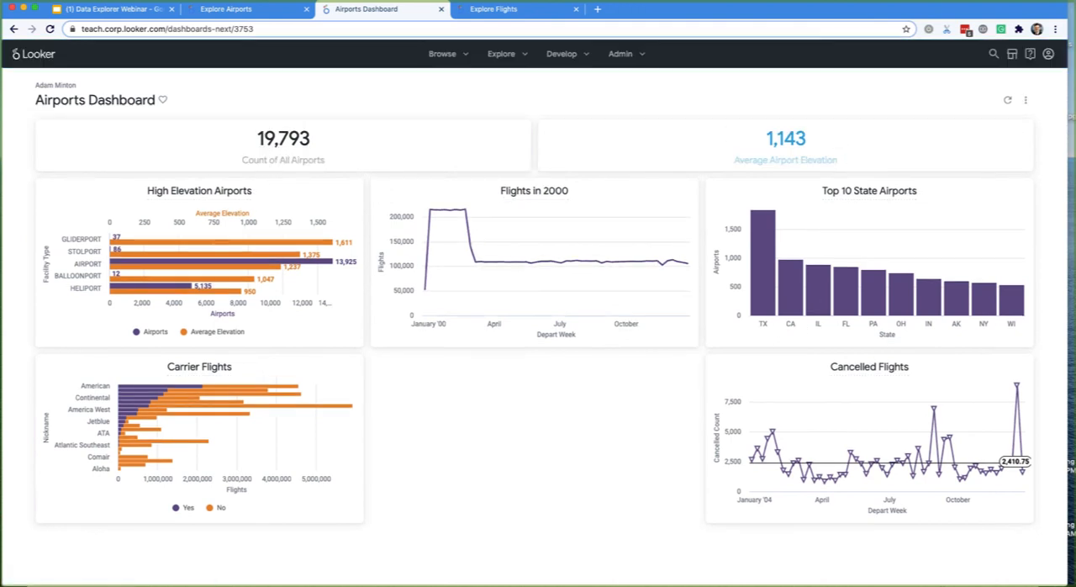
- Reopen the dashboard for editing and move the Flights in 2000 tile below Carrier Flights
left_click(1024, 101)
left_click(923, 161)
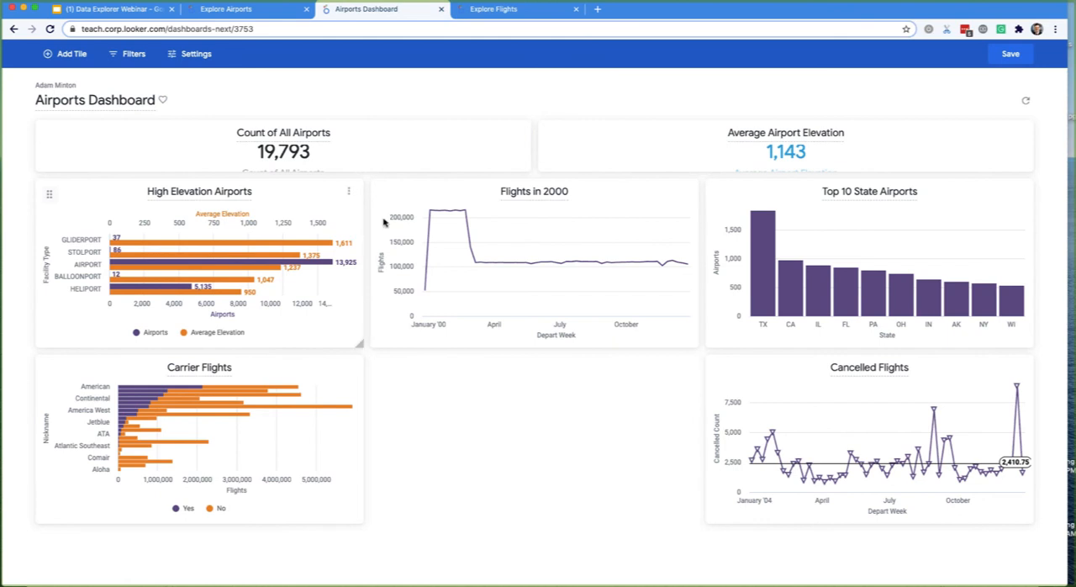
left_click_drag(385, 202, 315, 580)
- Widen the High Elevation Airports tile up to Top 10 State Airports, and make both tiles equally tall
left_click_drag(358, 344, 689, 369)
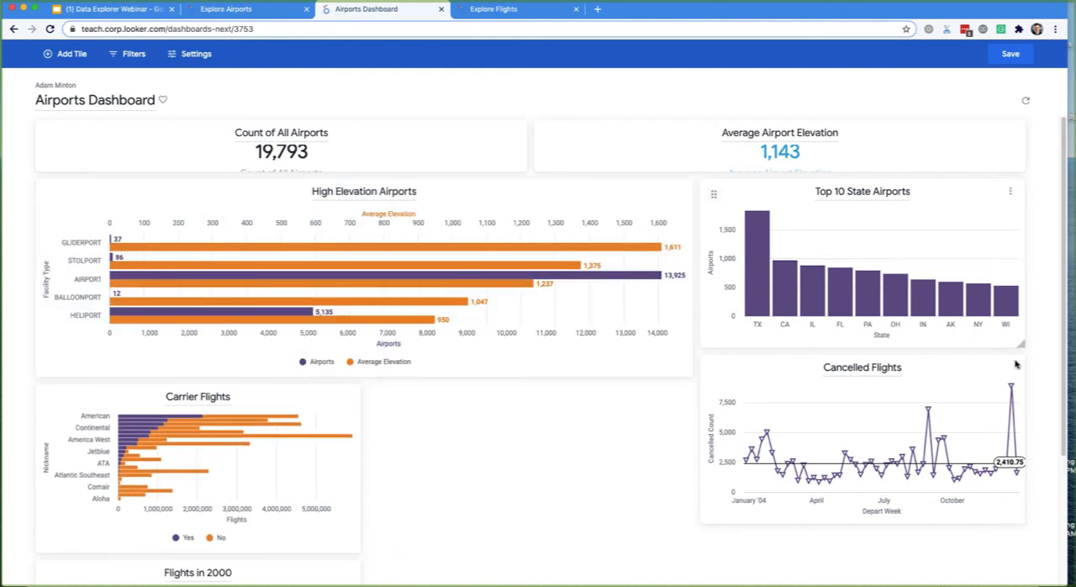
left_click_drag(1022, 345, 1025, 377)
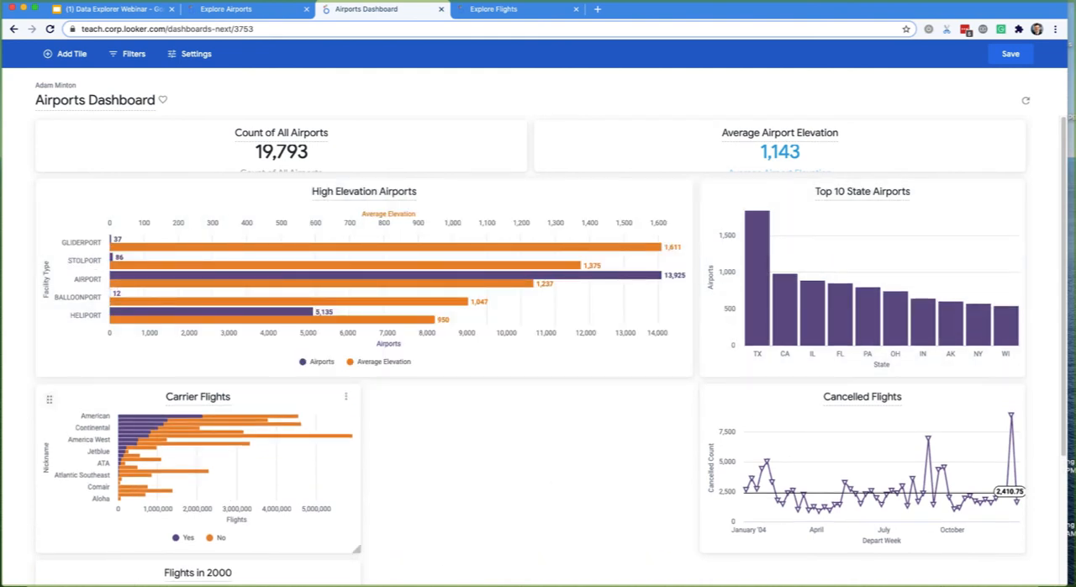
- Widen the Carrier Flights tile slightly, and move Cancelled Flights directly beside it, stretched to fill the rest of the row
left_click_drag(349, 553, 691, 551)
scroll(706, 490, "down", 2)
left_click_drag(689, 371, 410, 466)
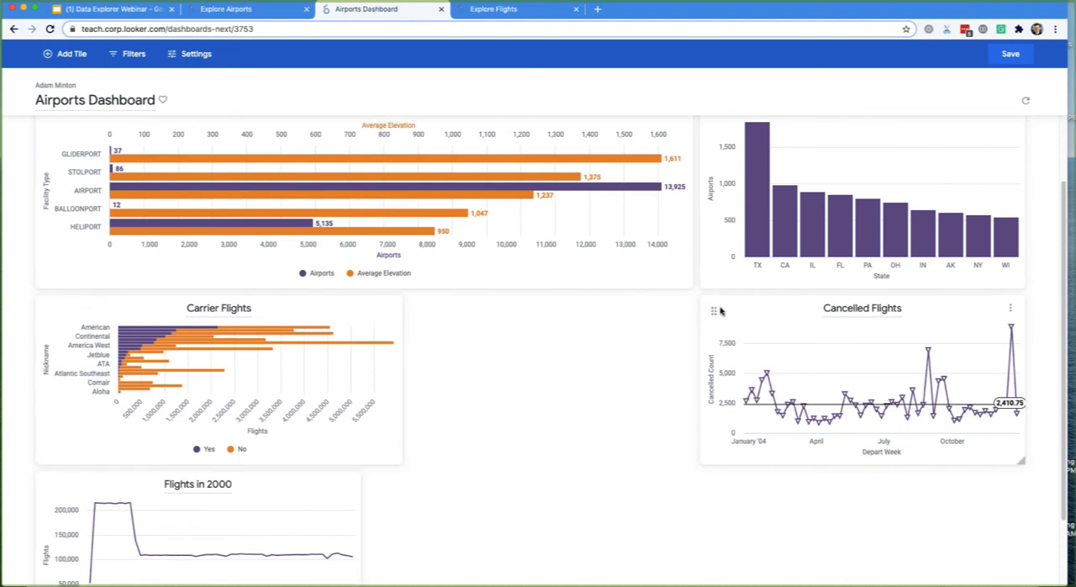
left_click_drag(716, 308, 497, 308)
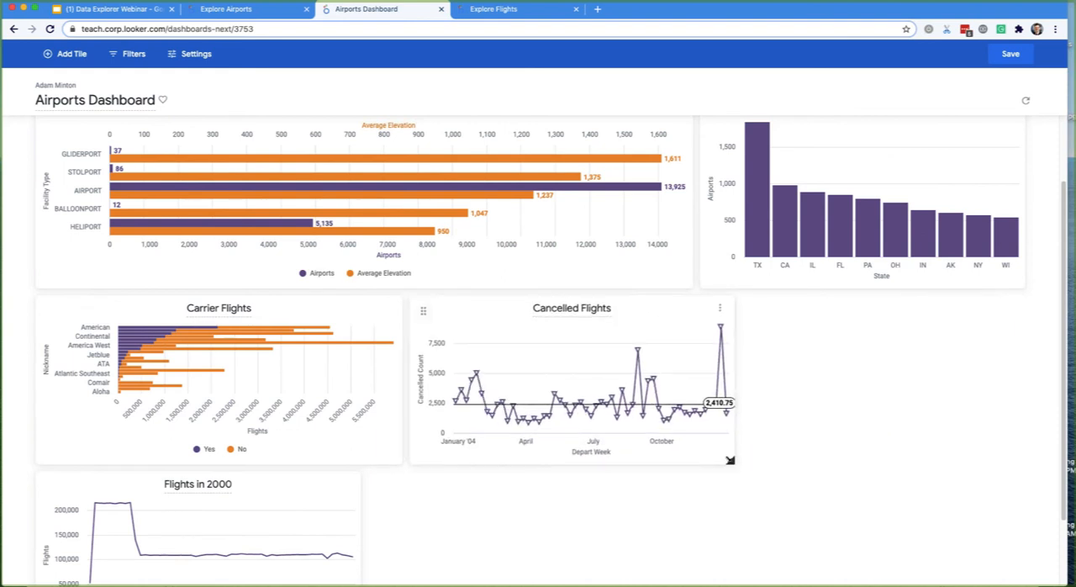
left_click_drag(728, 460, 1020, 459)
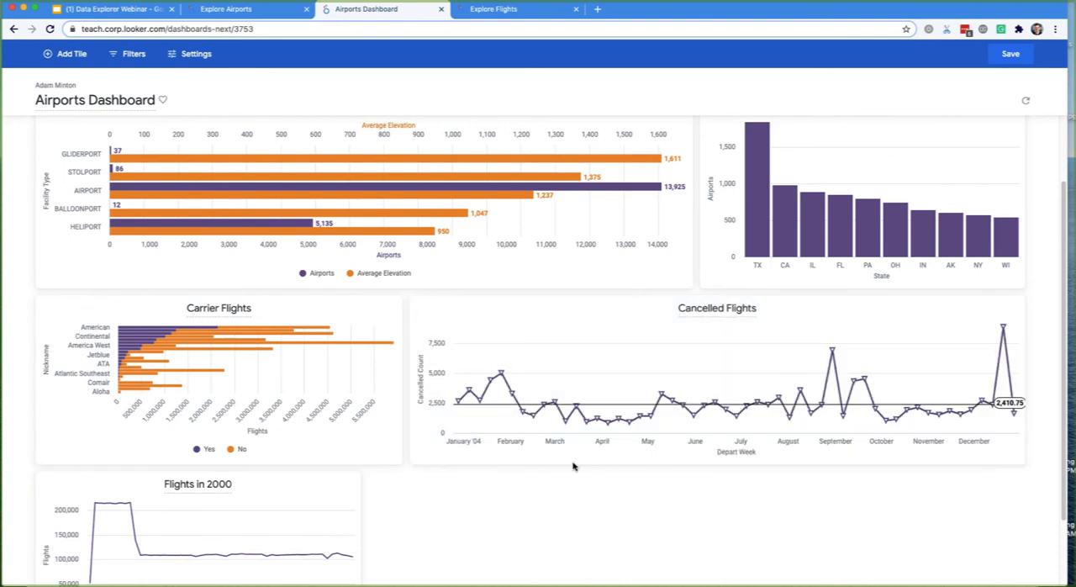
- Stretch the Flights in 2000 tile across the full width of the dashboard
scroll(574, 464, "down", 2)
left_click_drag(356, 548, 1017, 550)
scroll(1016, 551, "down", 1)
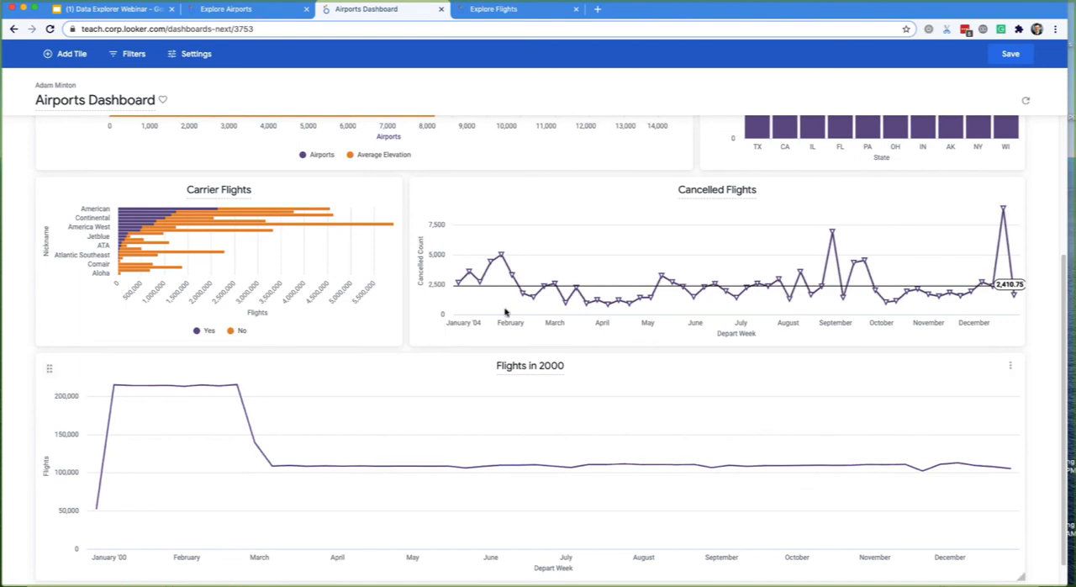
- Review the dashboard's tile layout and resize the browser window narrower to check how the tiles adapt
scroll(317, 272, "up", 3)
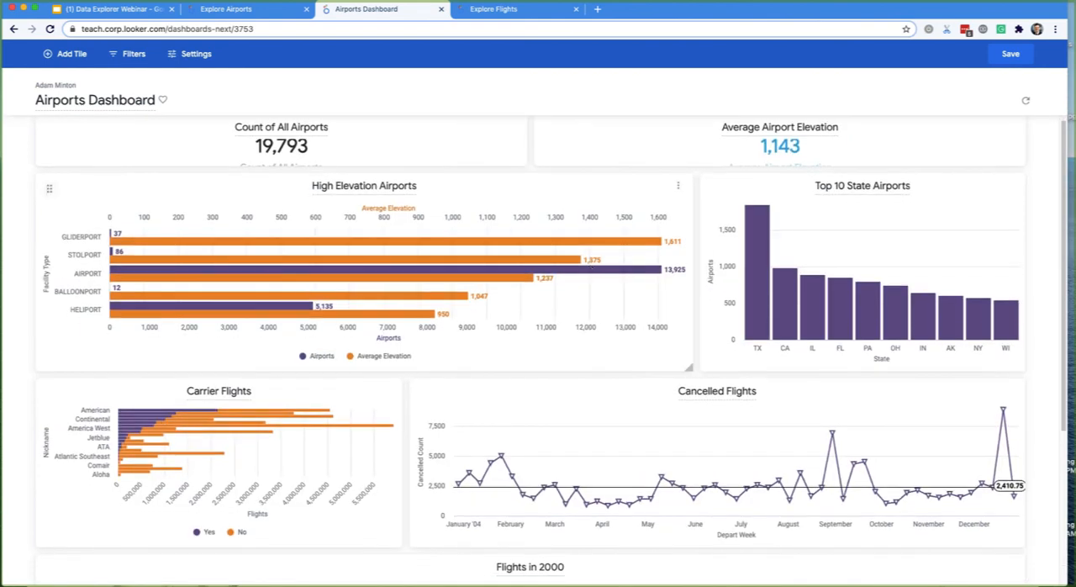
scroll(452, 259, "down", 1)
scroll(445, 267, "up", 1)
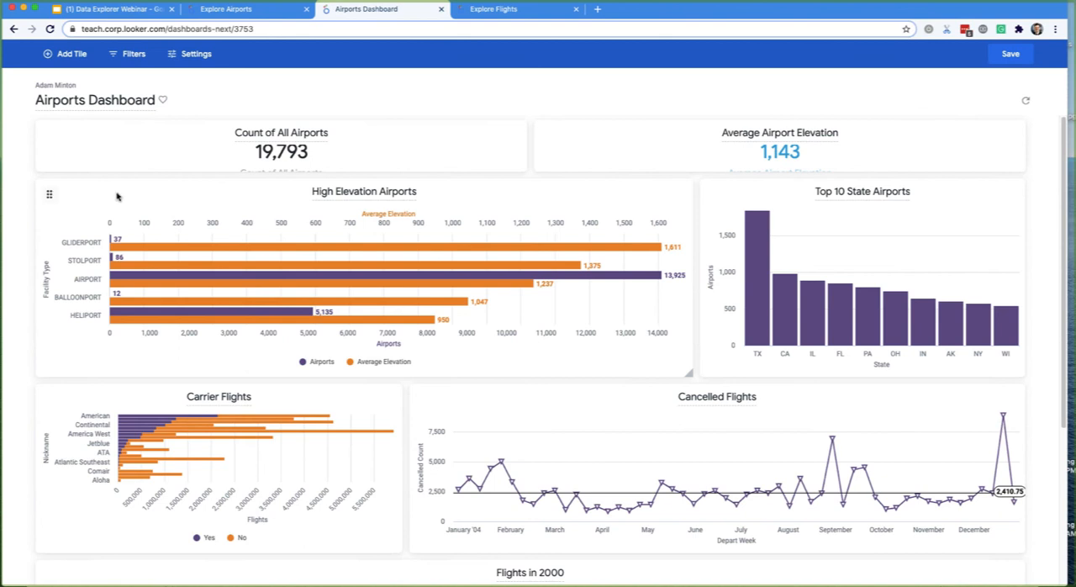
left_click_drag(117, 196, 46, 199)
left_click_drag(576, 356, 687, 384)
left_click_drag(603, 229, 587, 226)
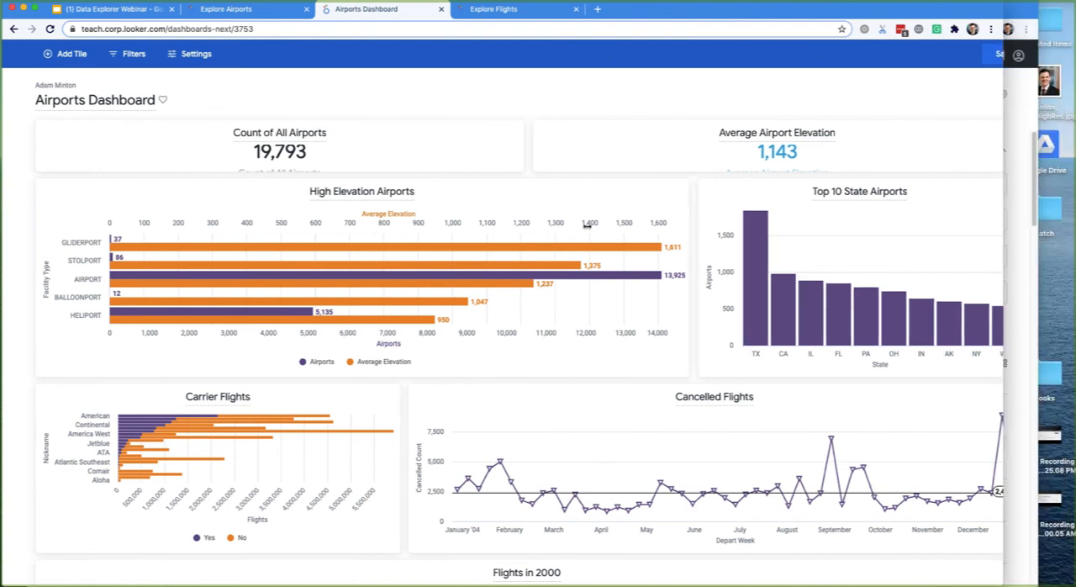
mouse_move(587, 226)
left_mouse_down()
mouse_move(528, 227)
mouse_move(591, 227)
left_mouse_up()
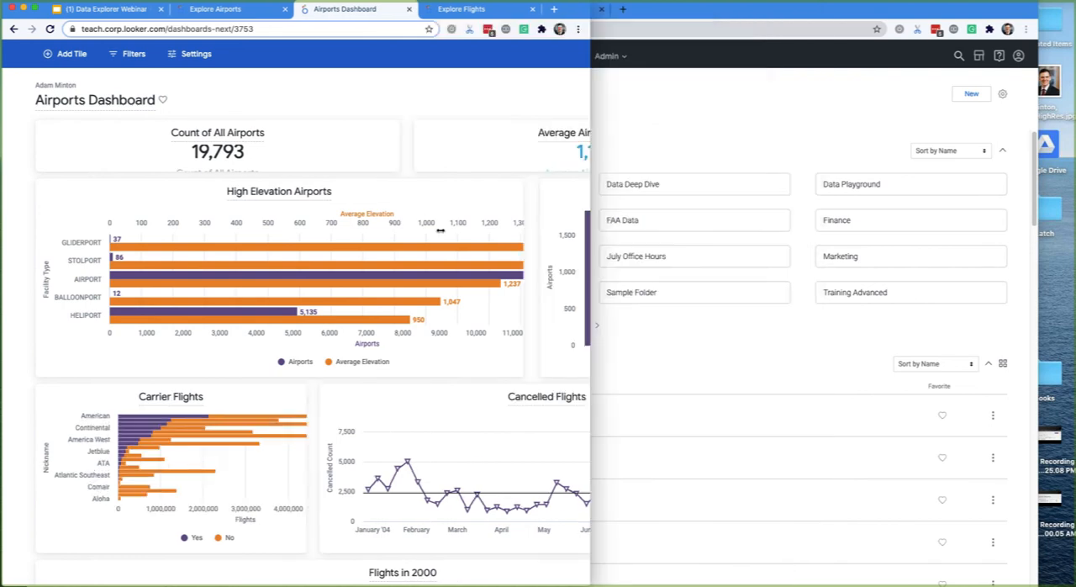
left_click_drag(440, 230, 490, 229)
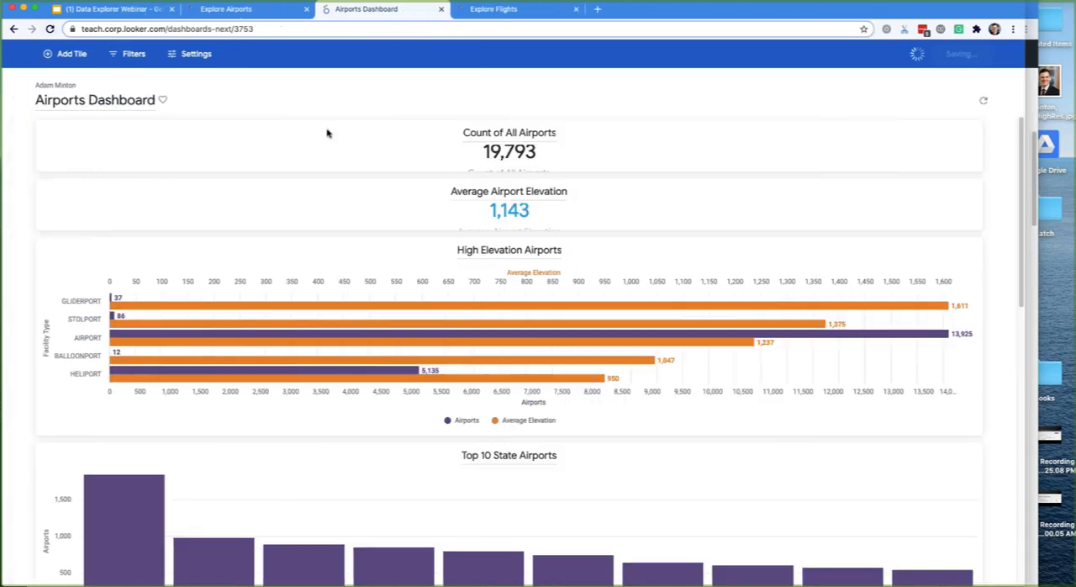
- Reload the Airports Dashboard to discard its unsaved layout changes, and reopen it for editing
key("super+r")
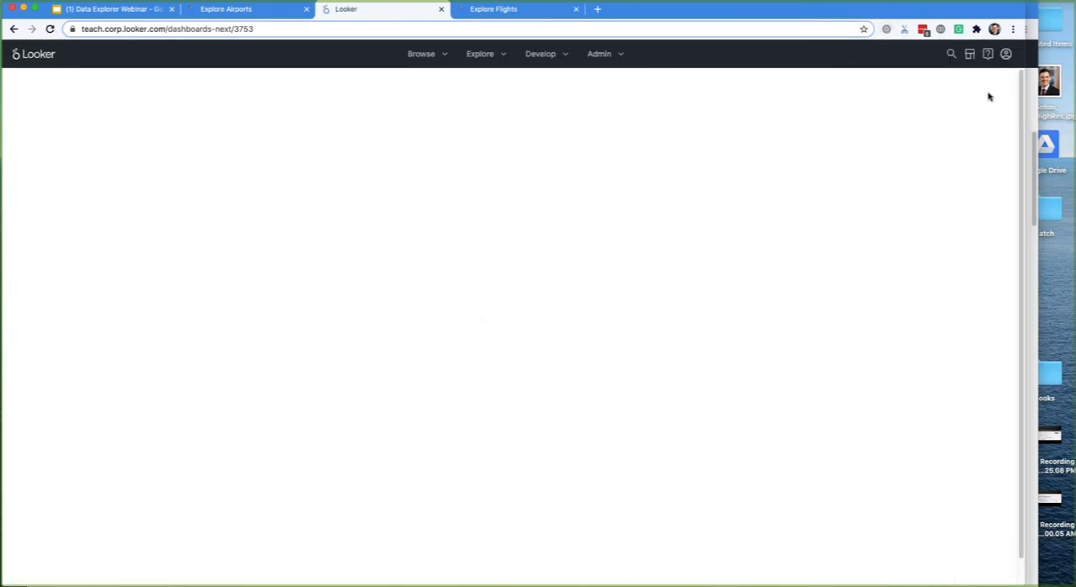
left_click(983, 101)
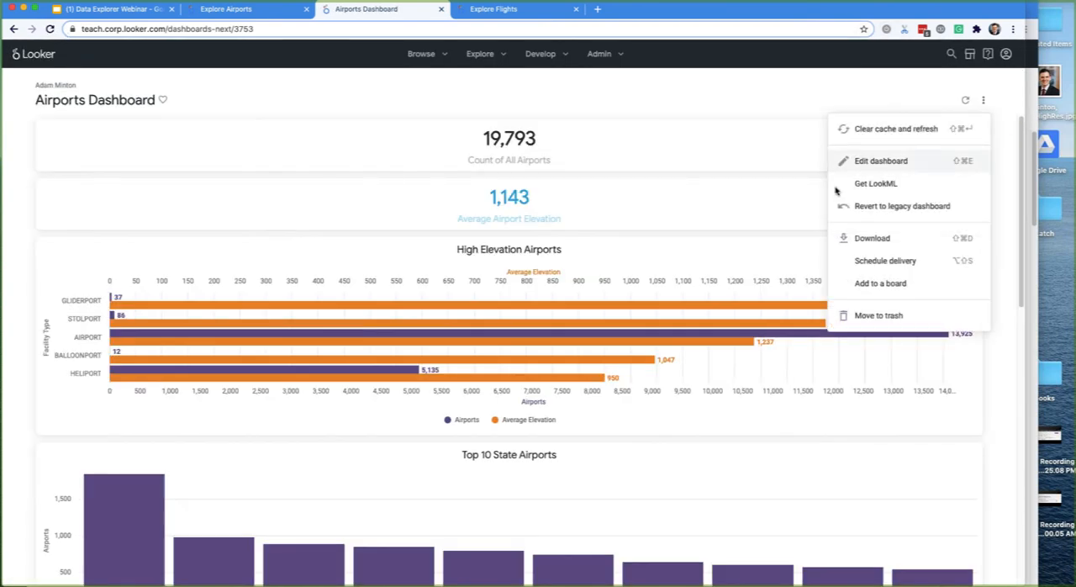
left_click(874, 161)
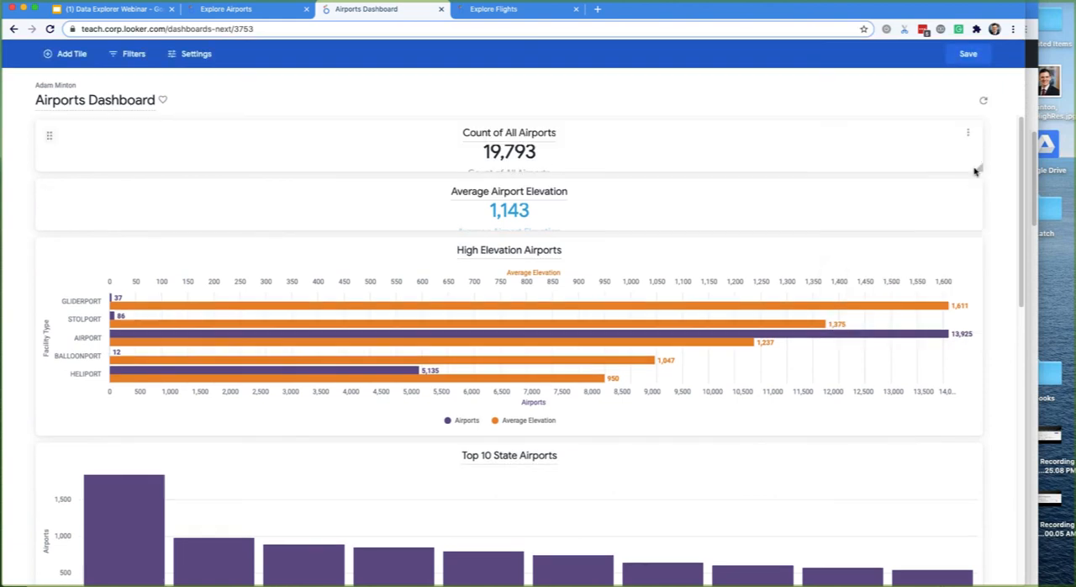
- Shrink the Count of All Airports and Average Airport Elevation tiles to half width and place them side by side
left_click_drag(978, 168, 832, 167)
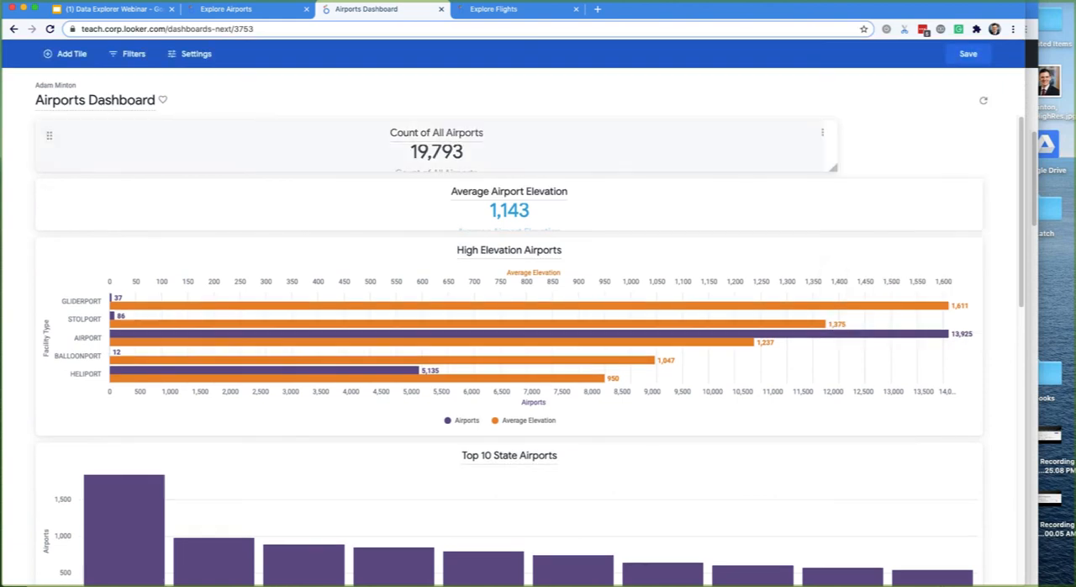
left_click_drag(542, 180, 496, 171)
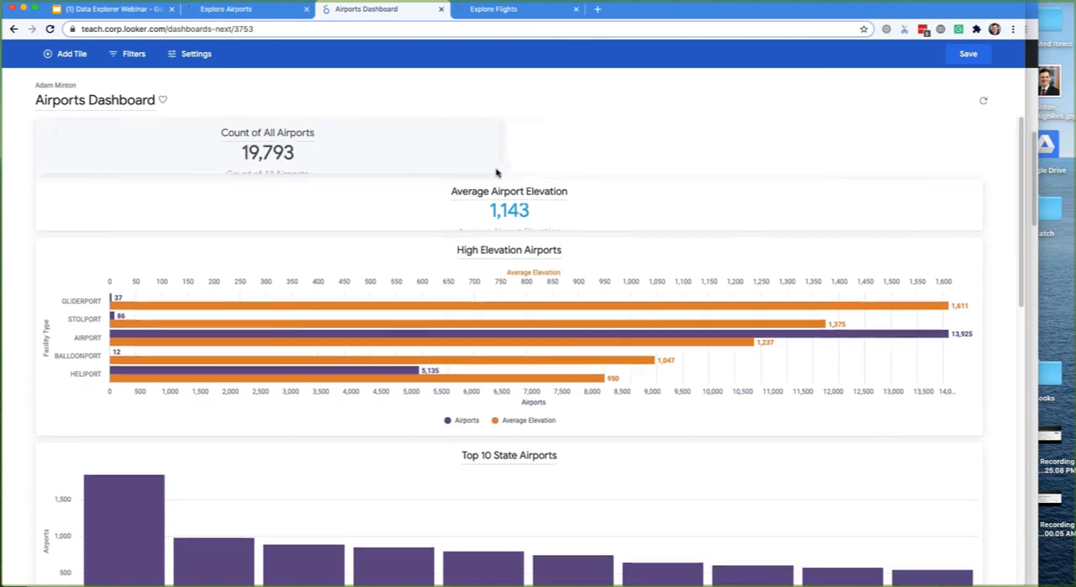
left_click_drag(978, 225, 503, 225)
left_click_drag(48, 193, 476, 125)
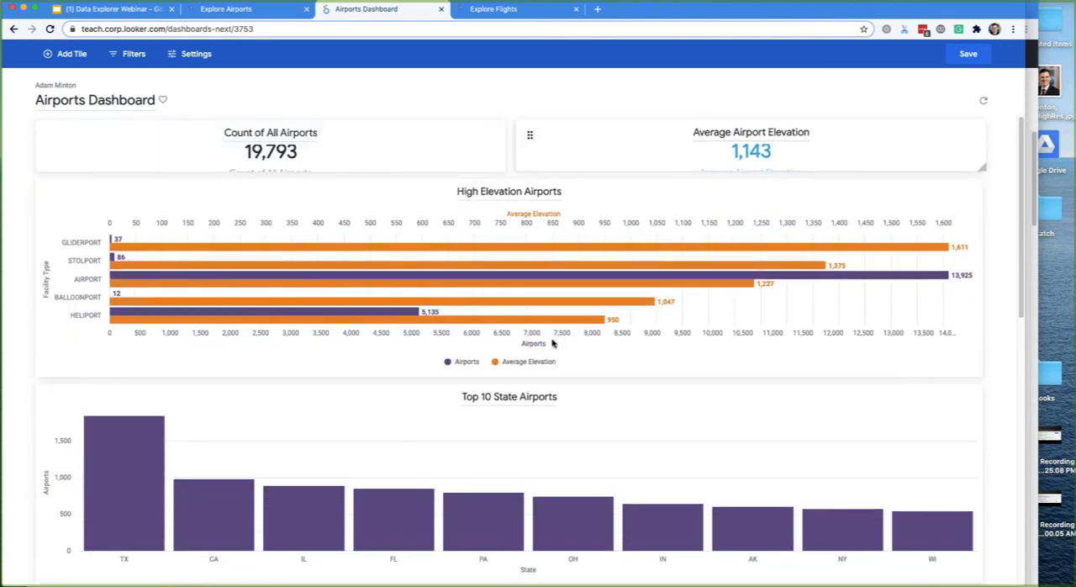
- Shrink the High Elevation Airports and Top 10 State Airports tiles to half width and equal height, side by side
left_click_drag(552, 343, 507, 321)
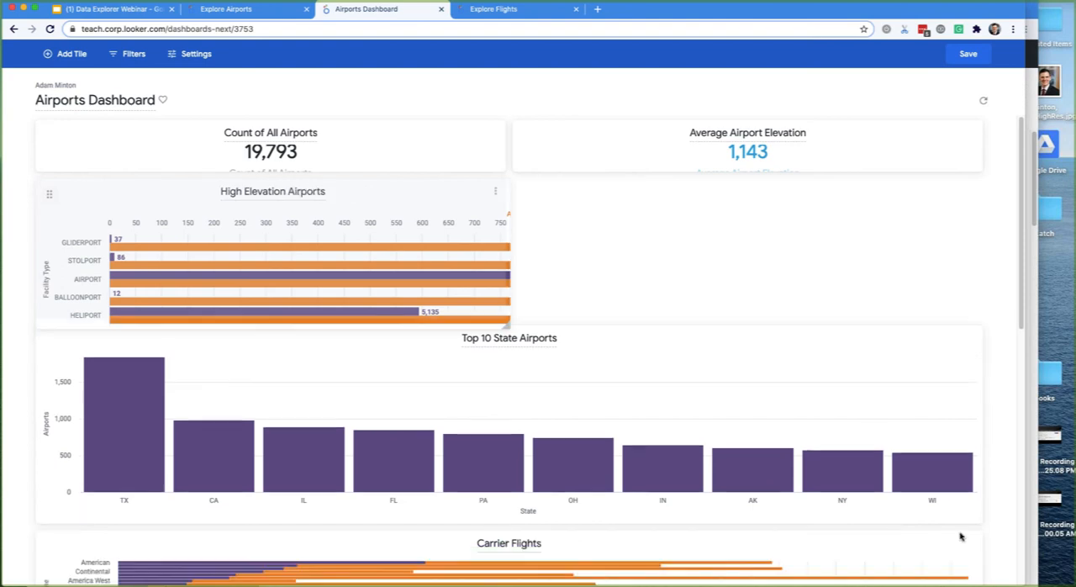
left_click_drag(572, 469, 473, 444)
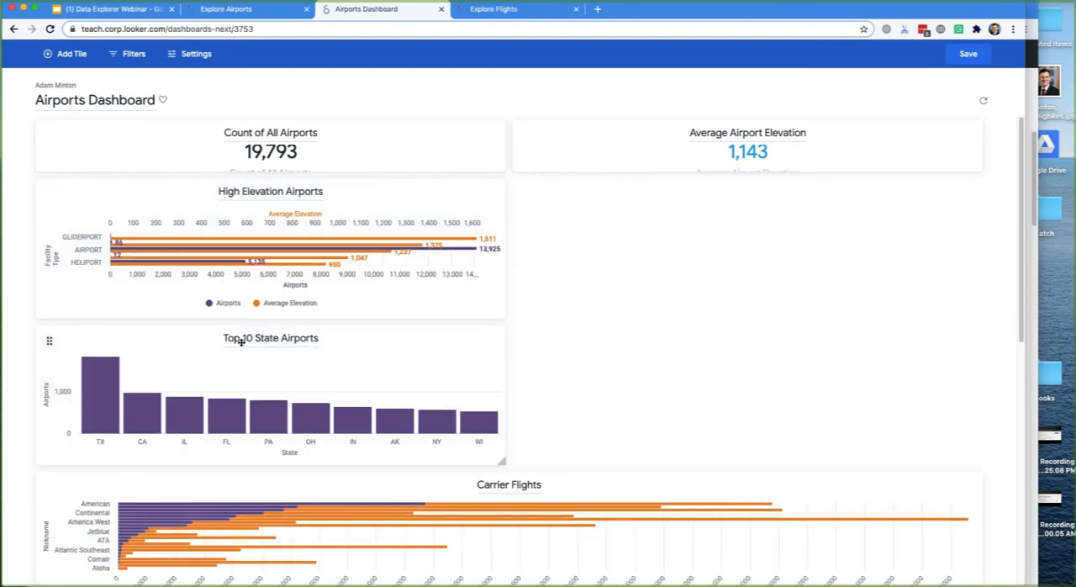
left_click_drag(240, 340, 916, 467)
- Narrow Carrier Flights to about two thirds of the row with Cancelled Flights filling the rest beside it, and save the dashboard
left_click_drag(980, 450, 695, 464)
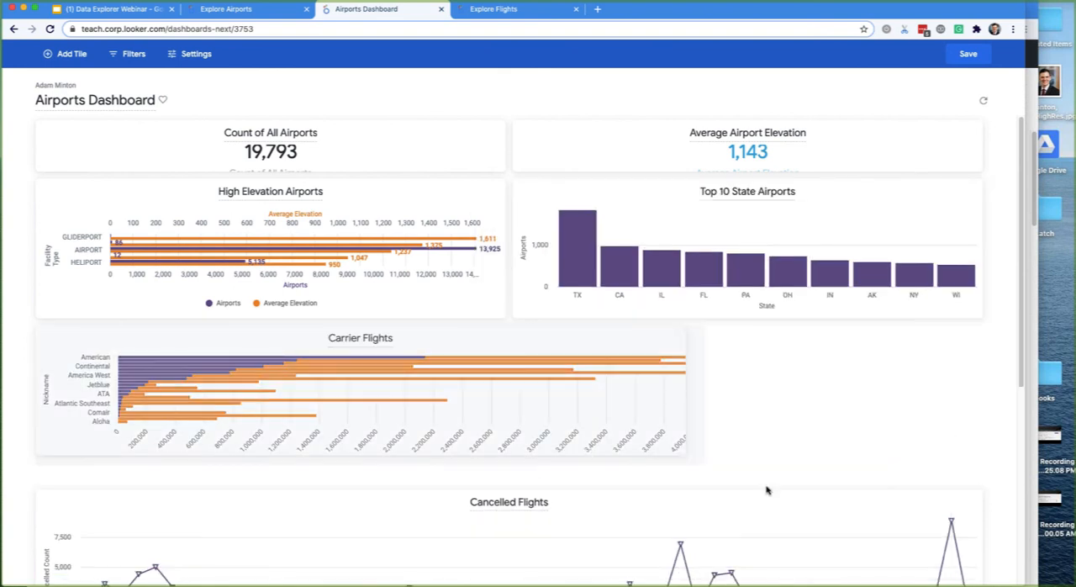
scroll(308, 308, "down", 4)
left_click_drag(978, 368, 476, 319)
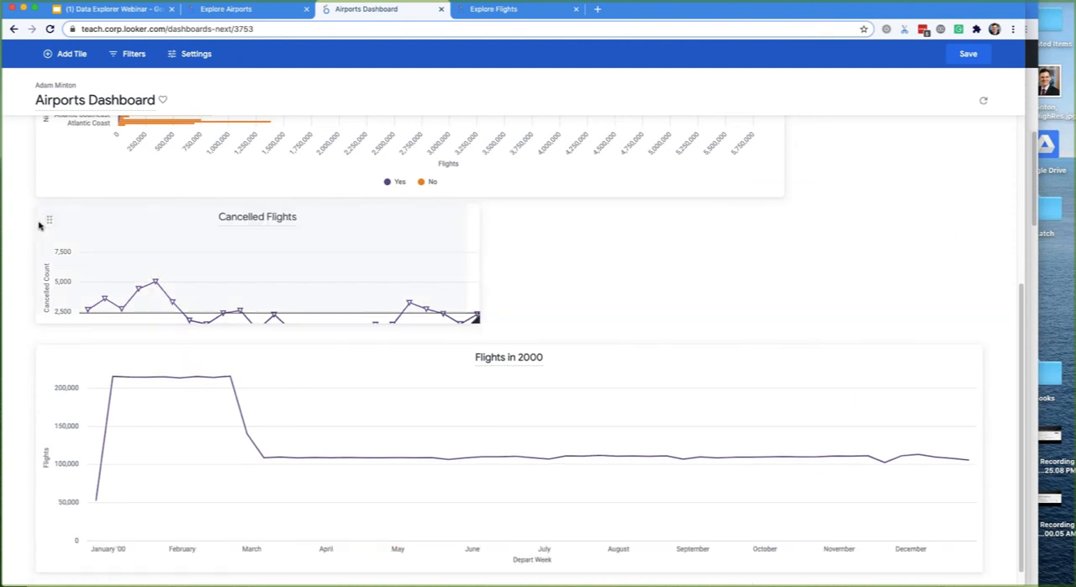
left_click_drag(48, 221, 765, 224)
left_click_drag(780, 195, 698, 312)
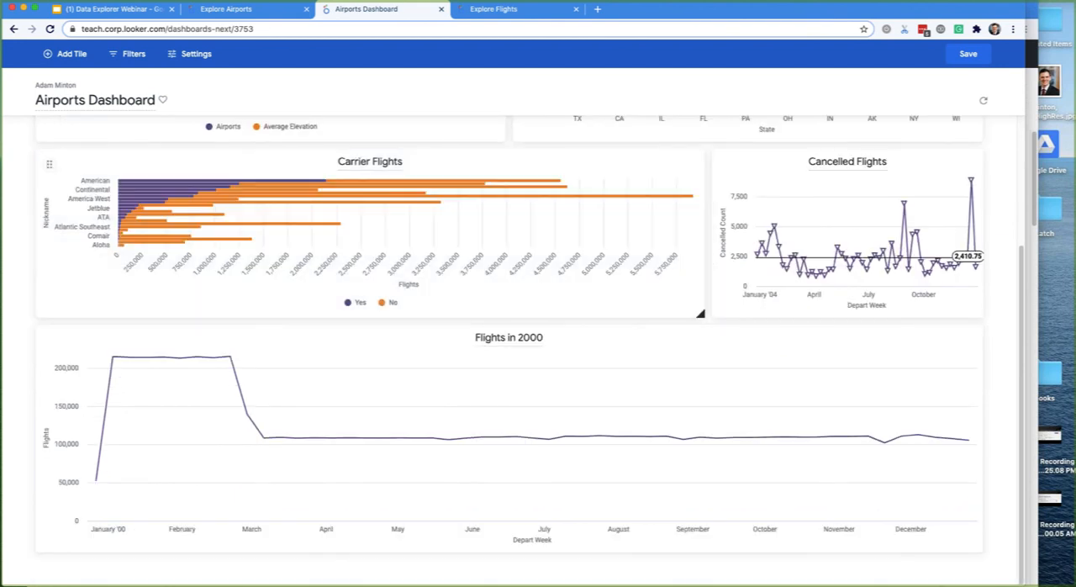
left_click(969, 55)
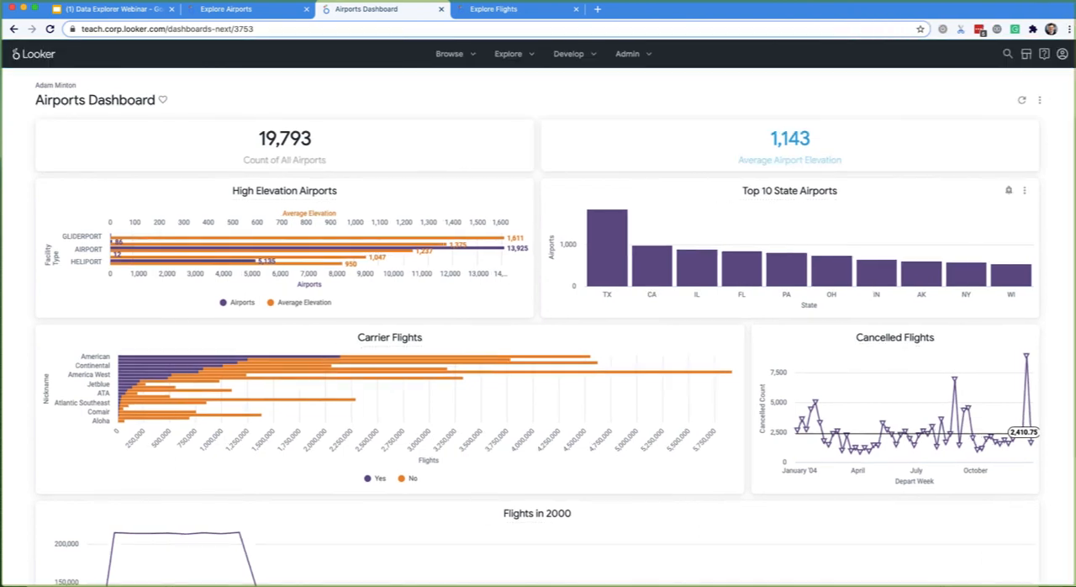
- Reopen the dashboard for editing and start a new filter on the Flights Depart Date field
left_click(1039, 99)
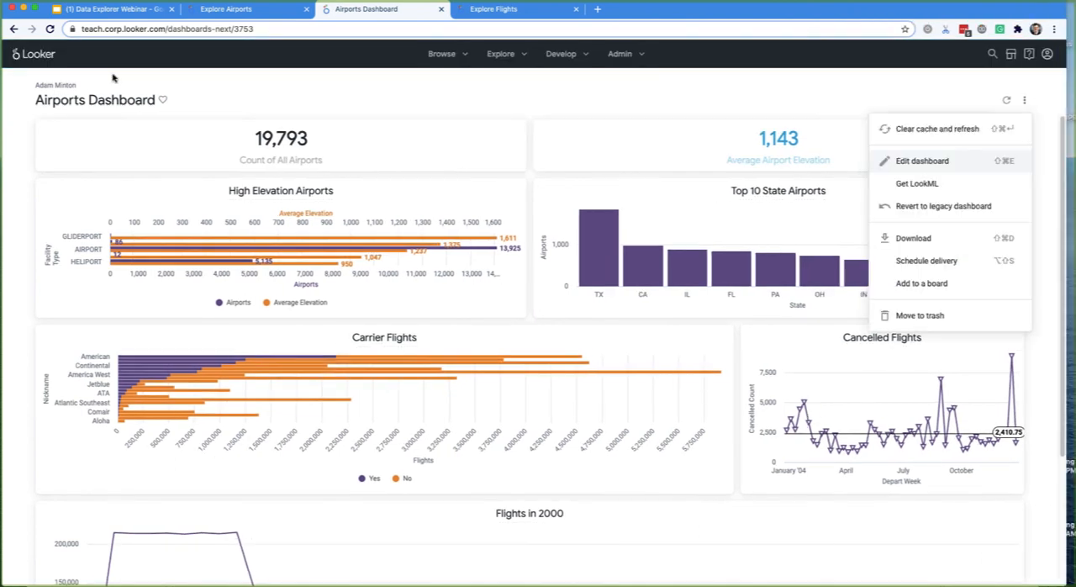
left_click(917, 151)
left_click(134, 56)
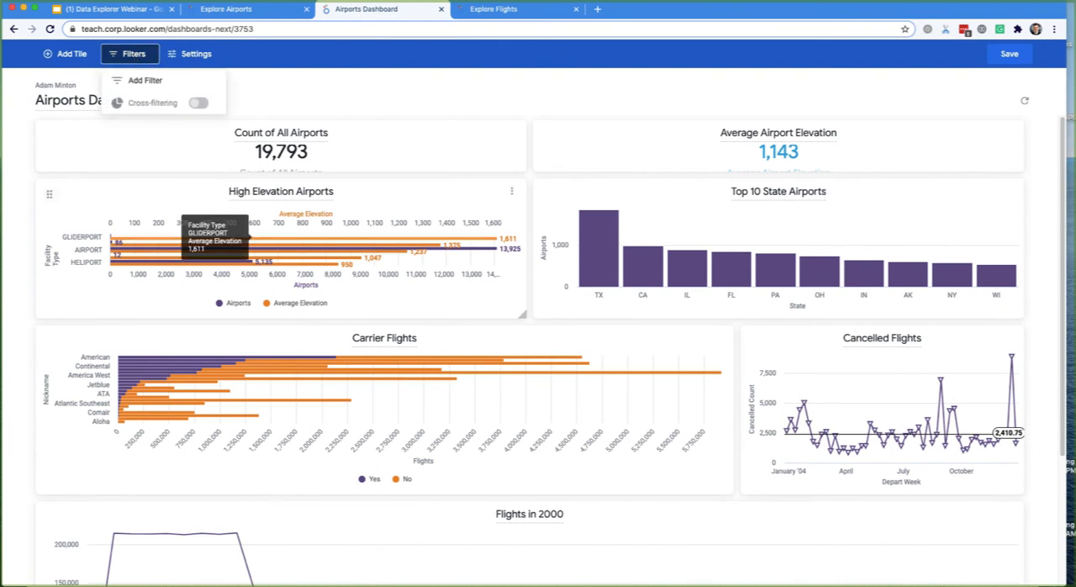
left_click(409, 393)
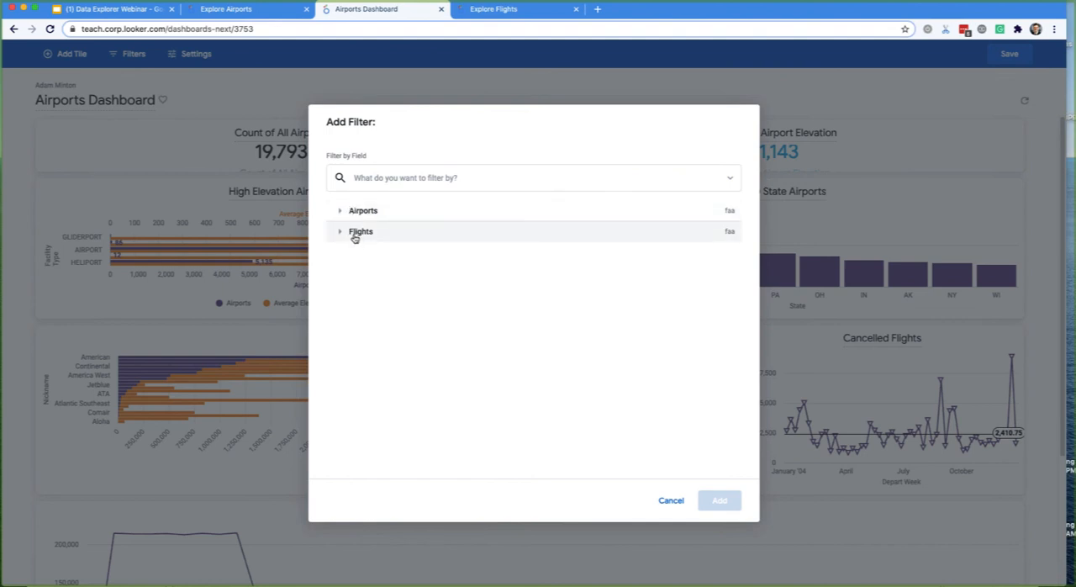
left_click(384, 181)
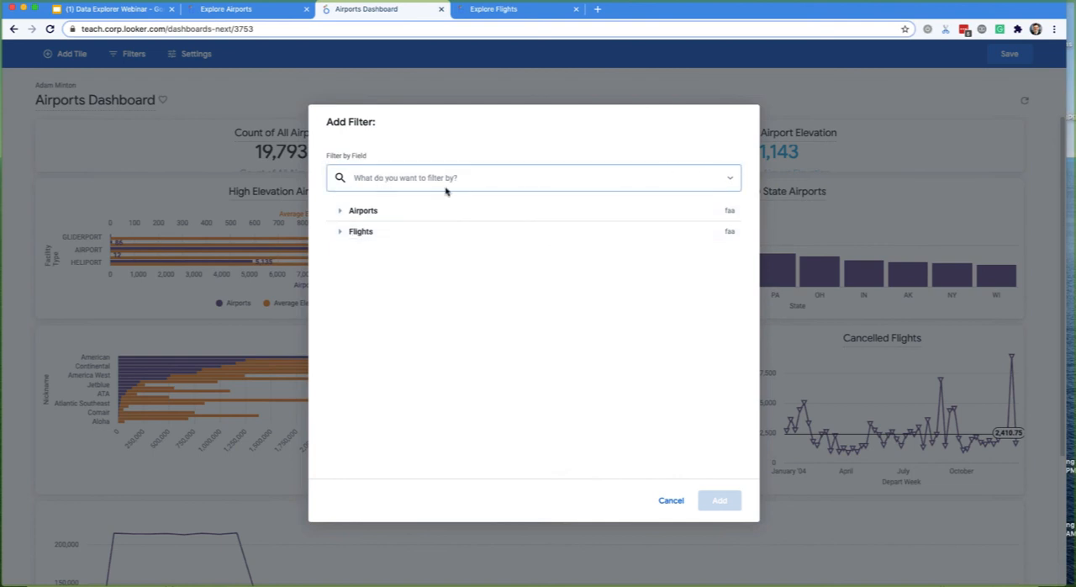
type("Depart")
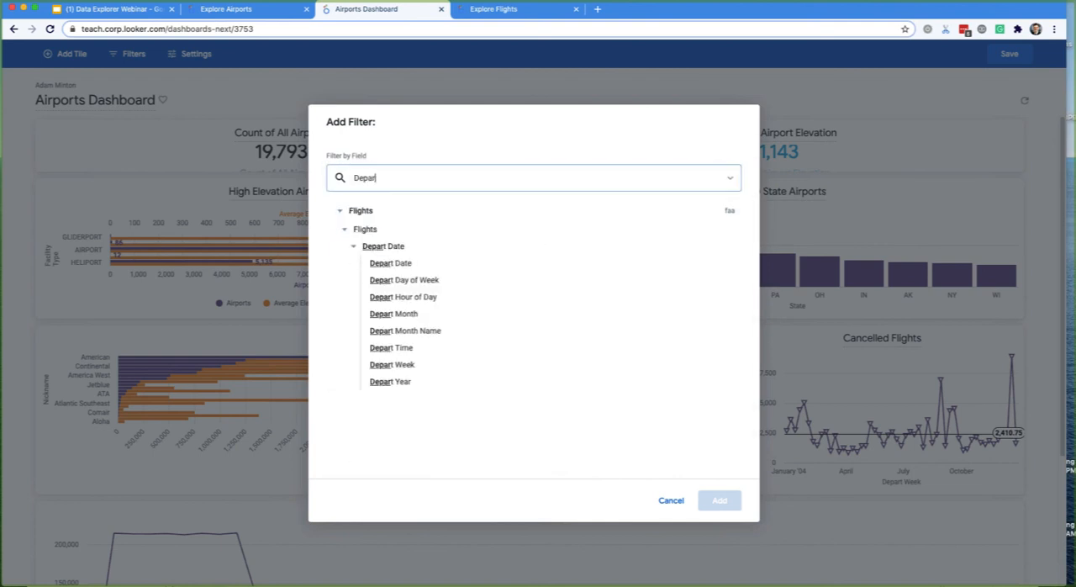
left_click(391, 266)
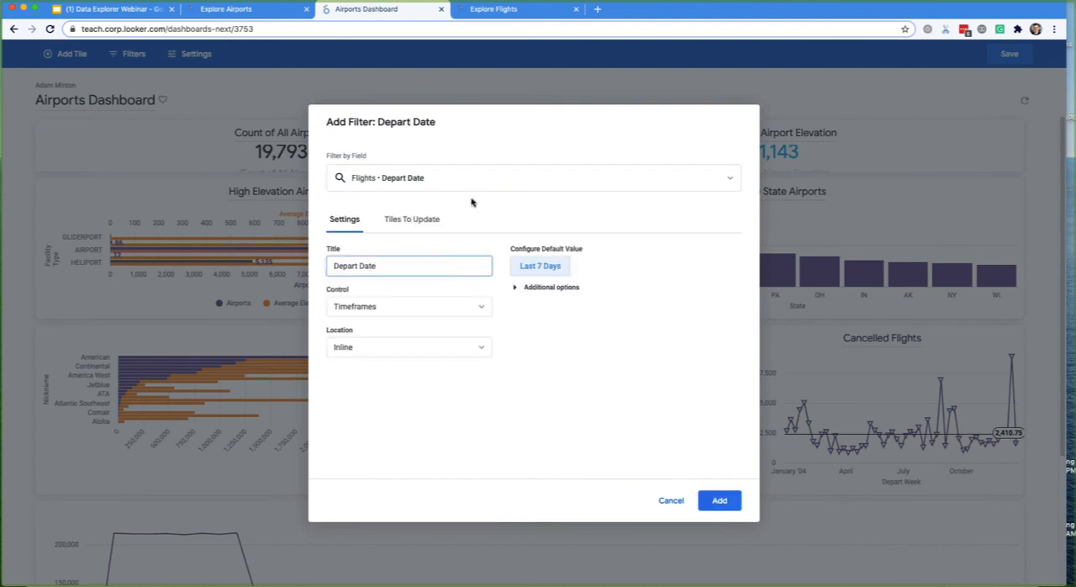
- Try the Date Range and Single Day controls for the filter, and return to Timeframes with a default of Last 90 Days
left_click(542, 267)
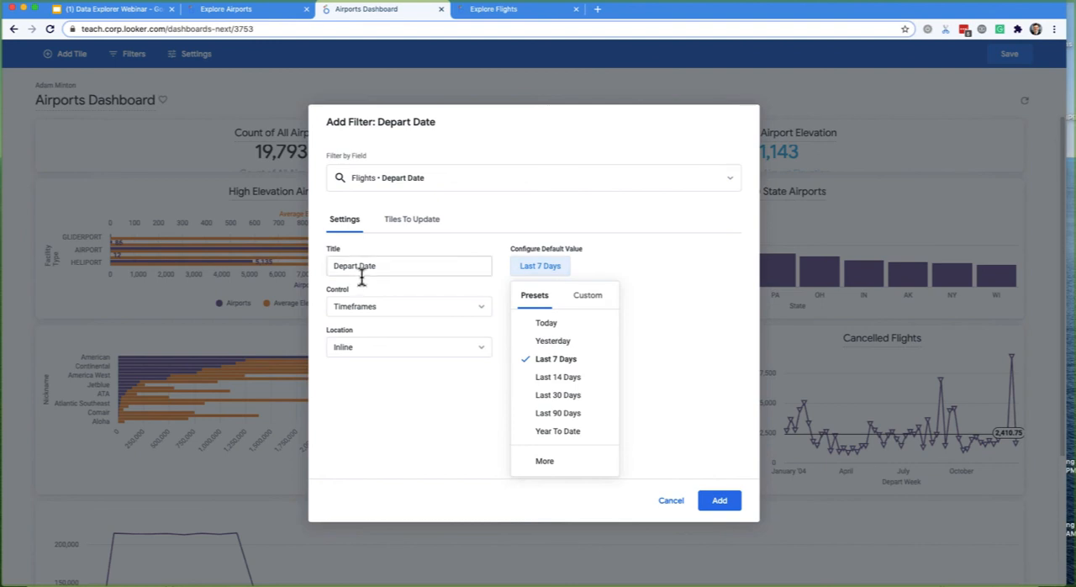
left_click(390, 310)
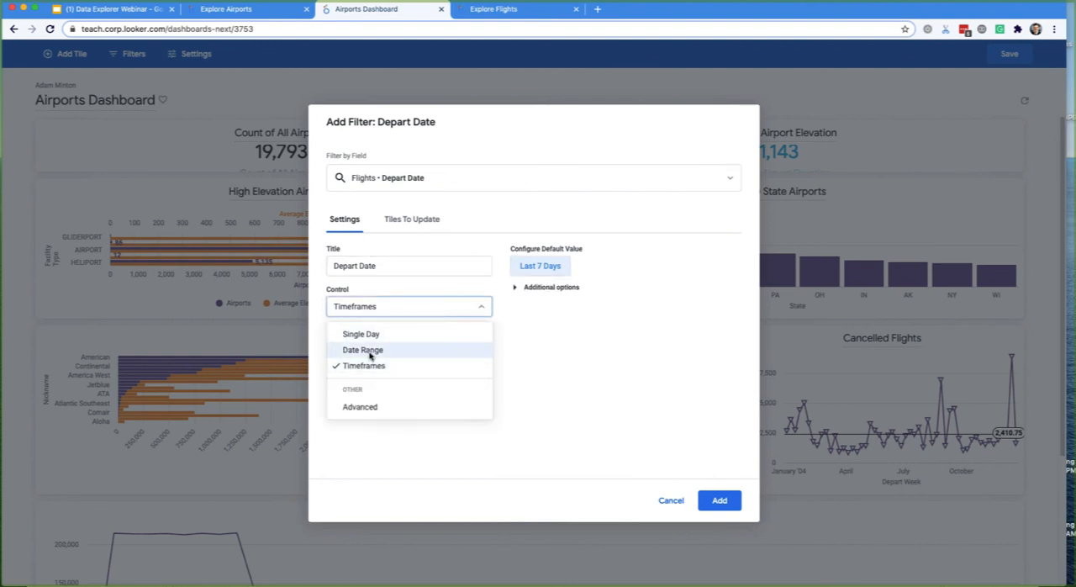
left_click(363, 350)
left_click(408, 307)
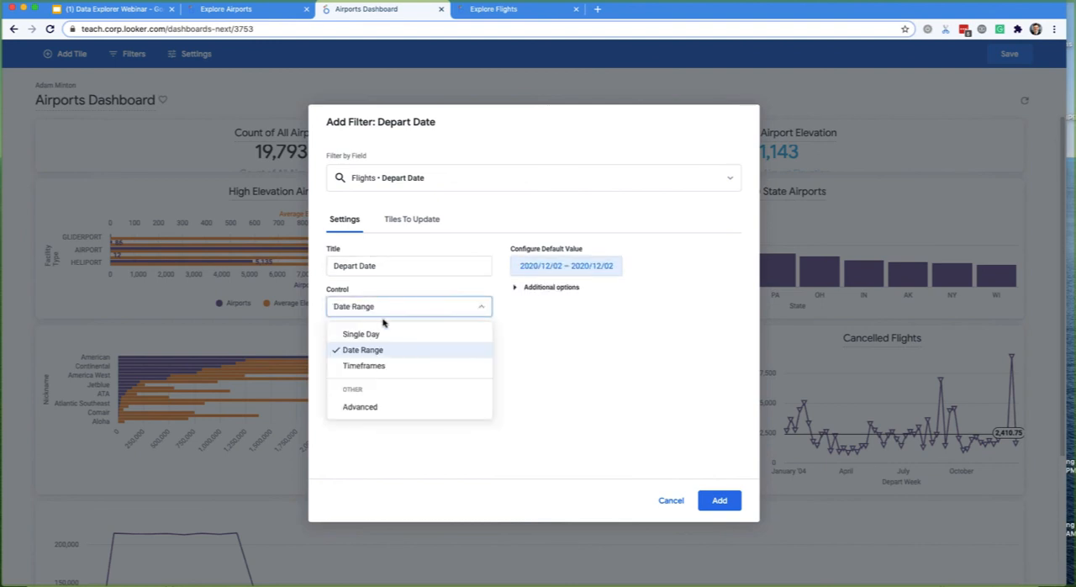
left_click(370, 333)
left_click(398, 304)
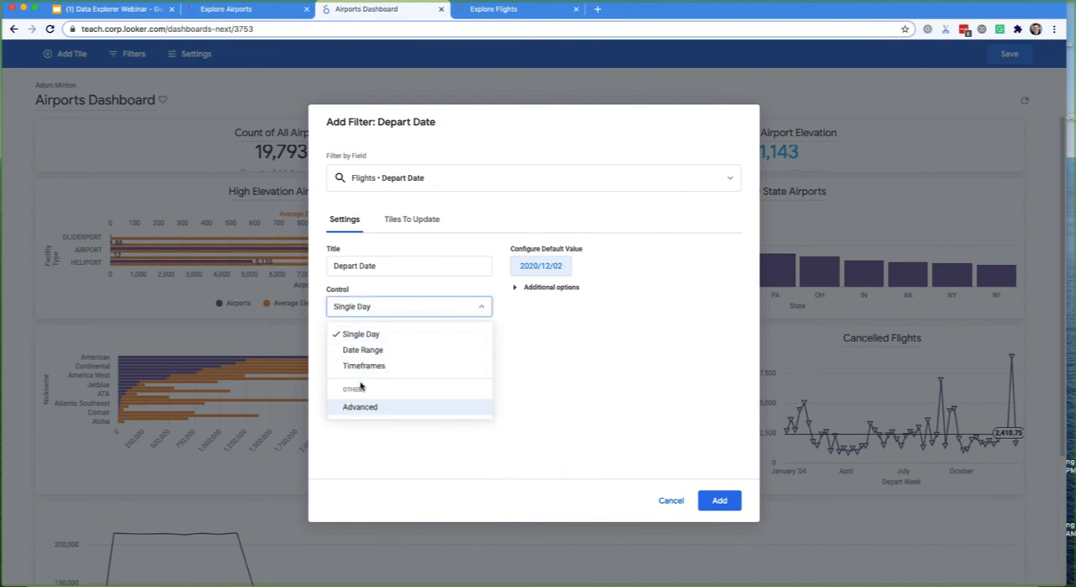
left_click(366, 365)
left_click(548, 269)
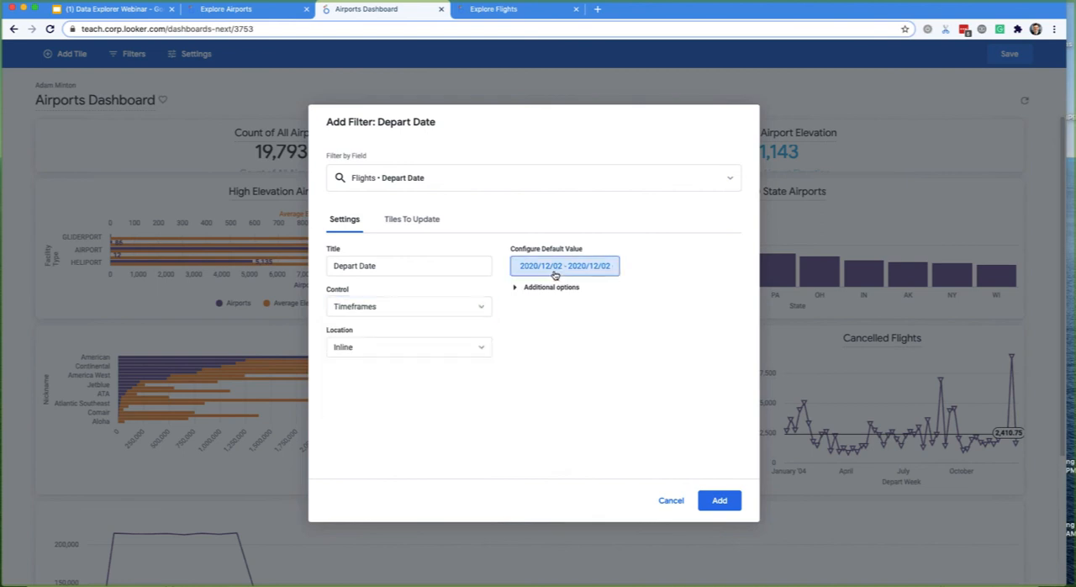
left_click(535, 295)
left_click(542, 430)
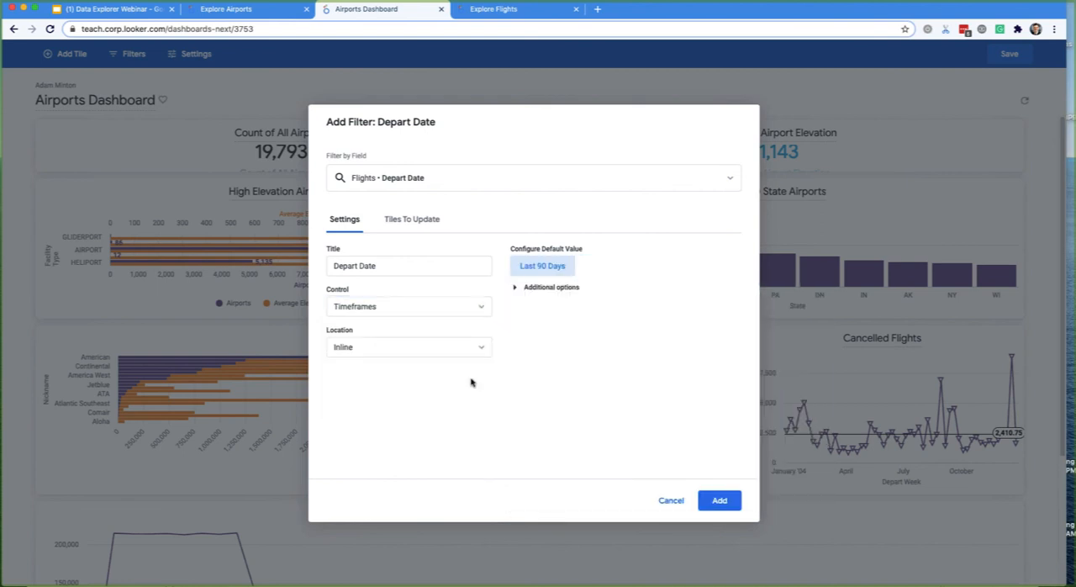
- Set the filter's control to Advanced with the default value "is in the year 2007"
left_click(378, 309)
left_click(360, 407)
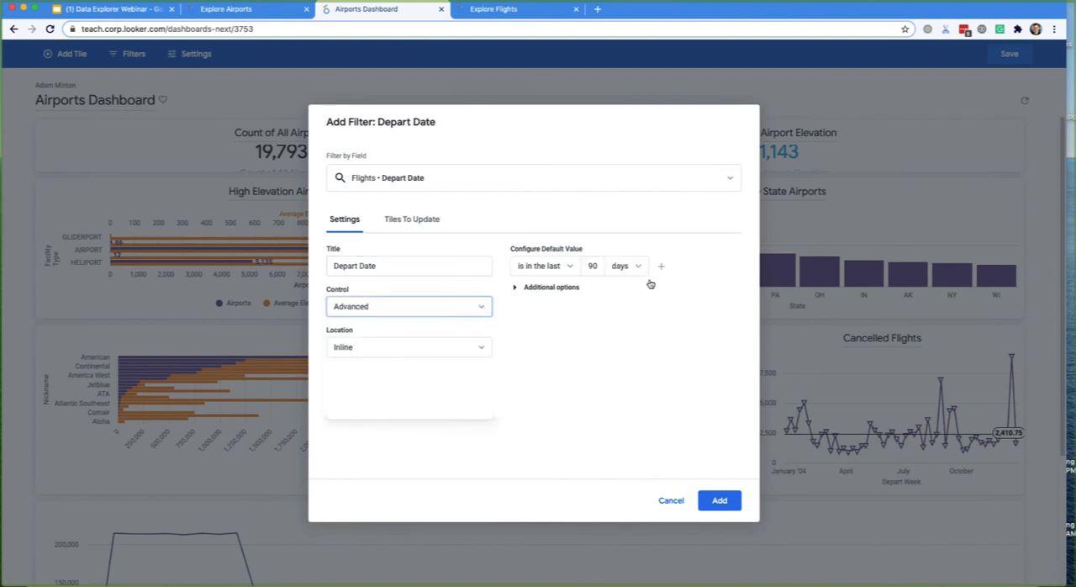
left_click(569, 268)
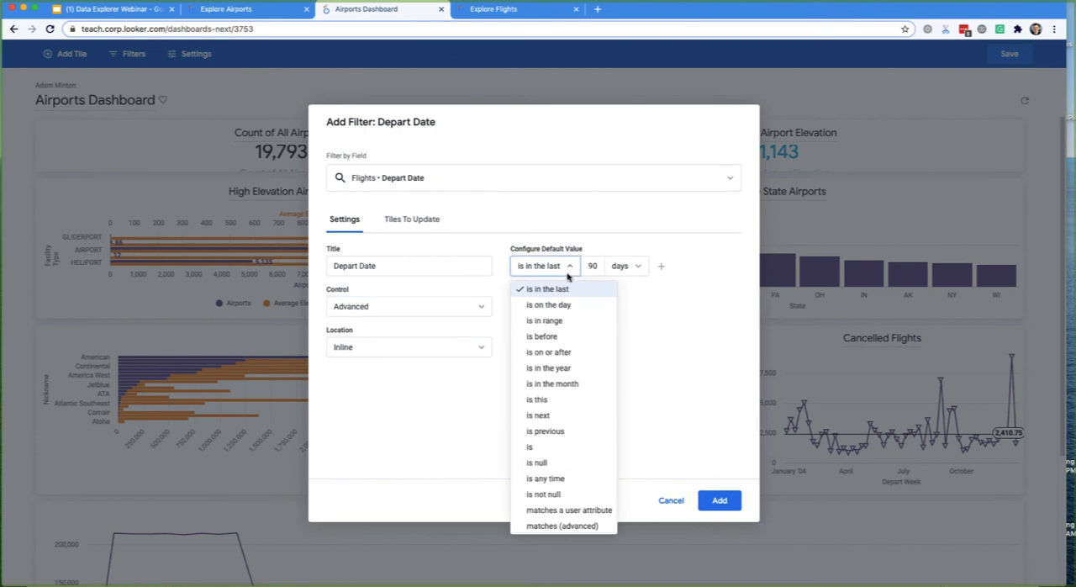
left_click(538, 358)
left_click(595, 269)
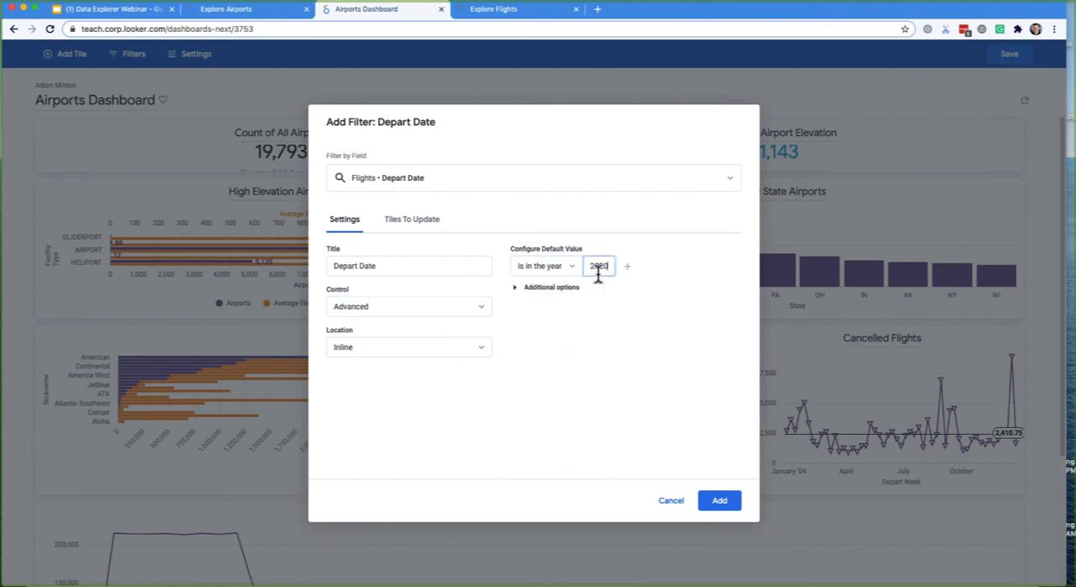
double_click(598, 268)
type("2007")
left_click(529, 290)
- Keep the filter's location as Inline and add the Depart Date filter to the dashboard
left_click(388, 347)
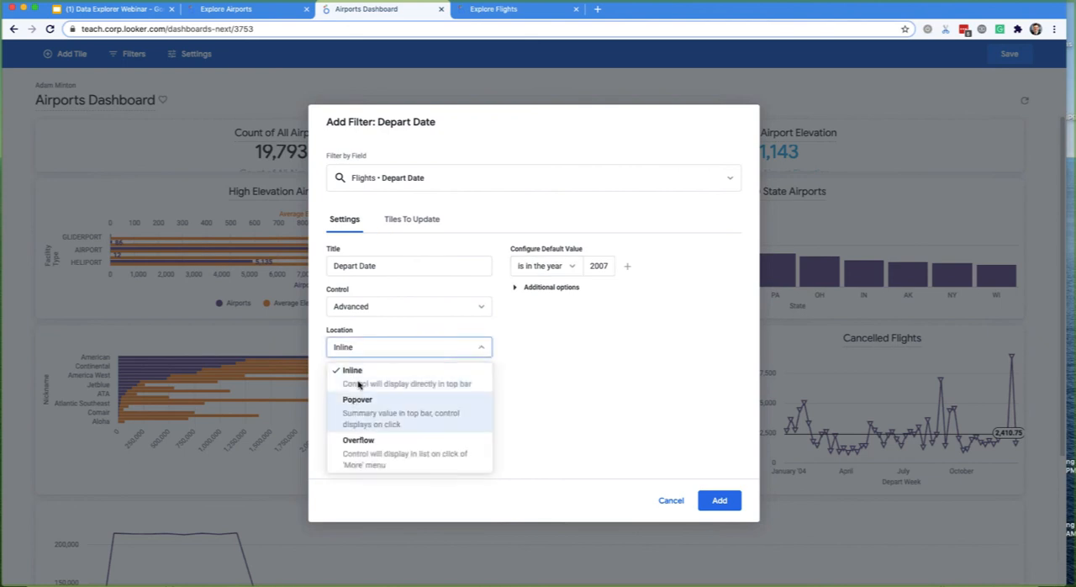
left_click(360, 383)
left_click(731, 502)
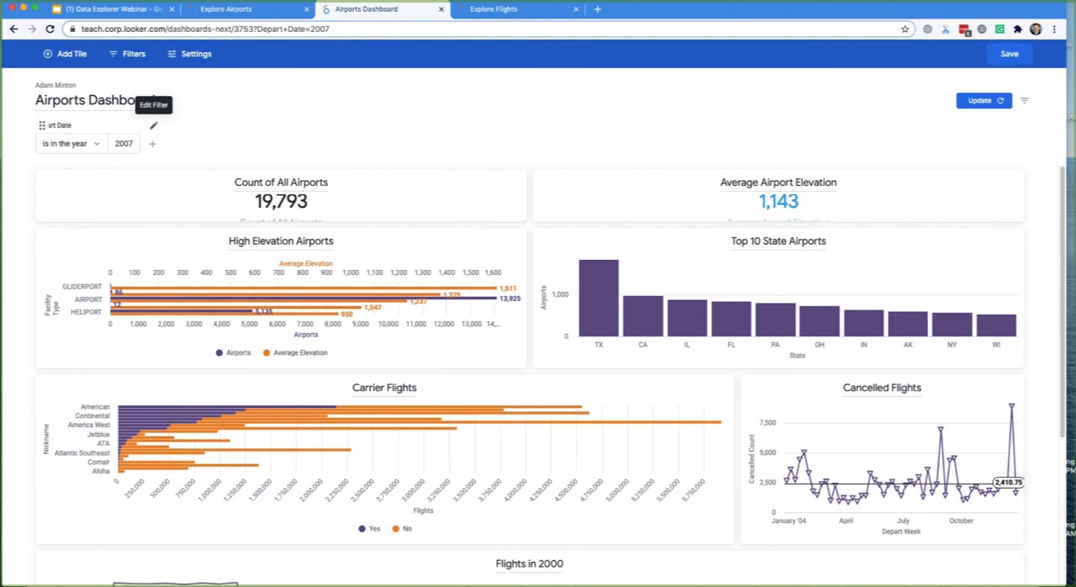
- Change the Depart Date filter's location to Popover, update it, and open its control on the dashboard
left_click(153, 125)
left_click(406, 344)
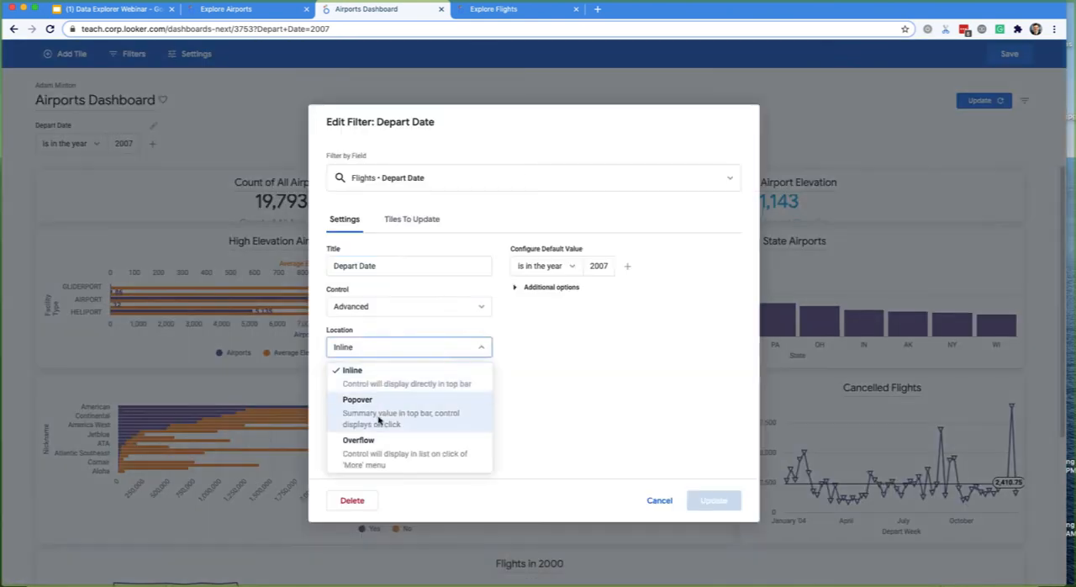
left_click(377, 414)
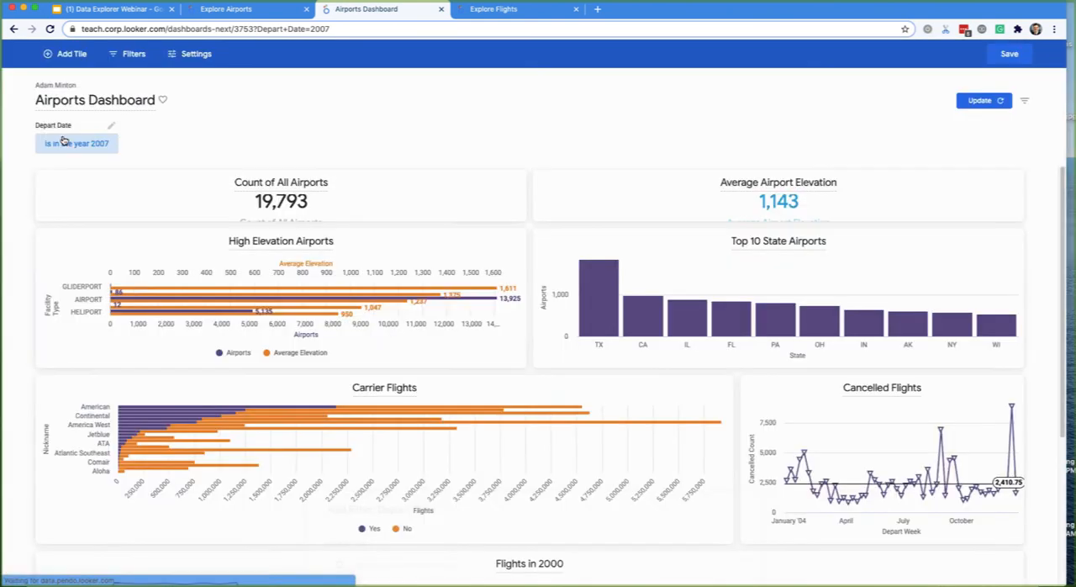
left_click(66, 145)
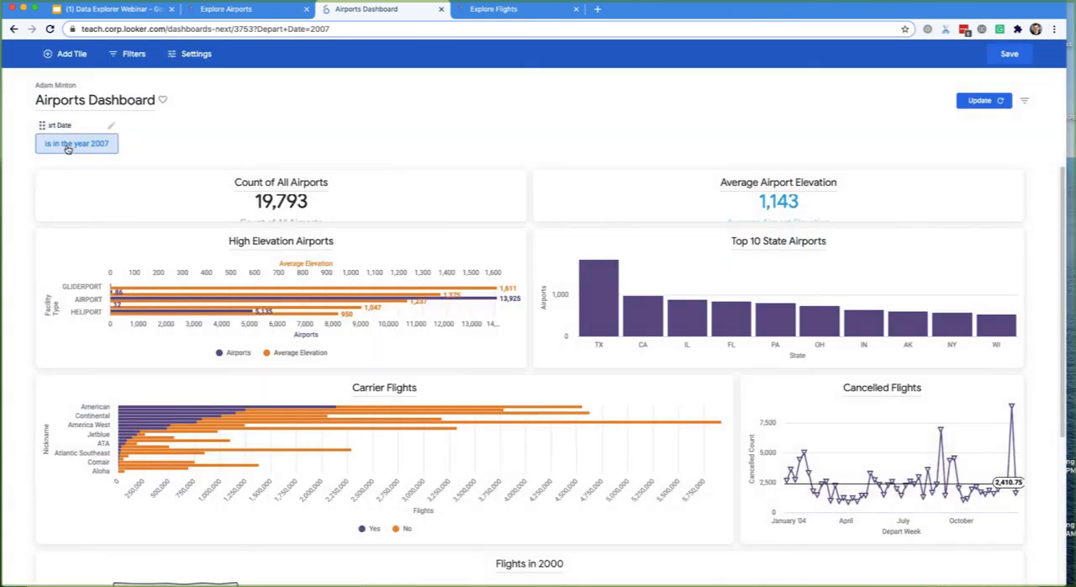
left_click(56, 144)
left_click(61, 145)
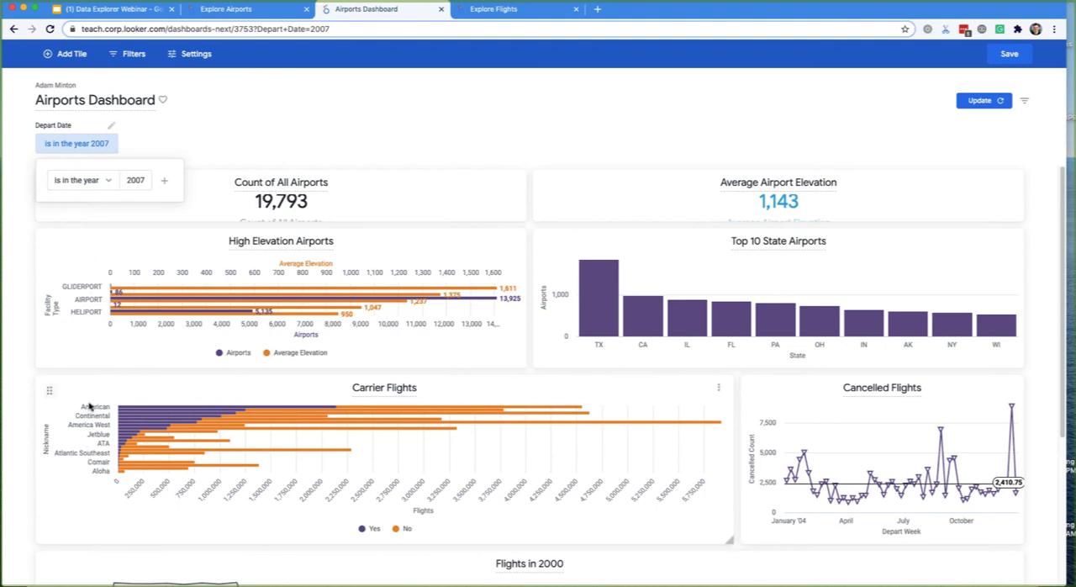
left_click(93, 150)
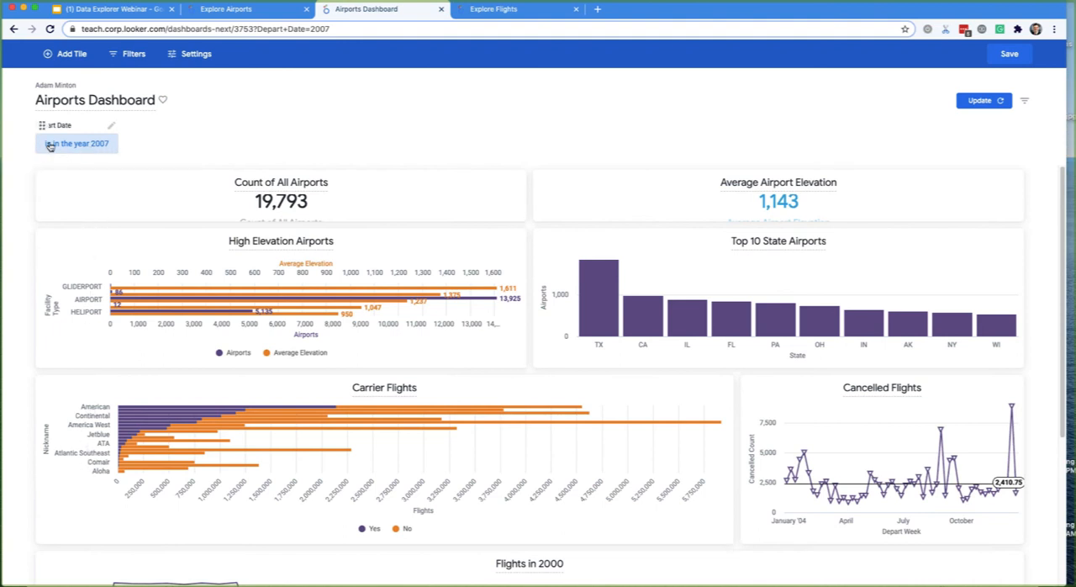
left_click(74, 151)
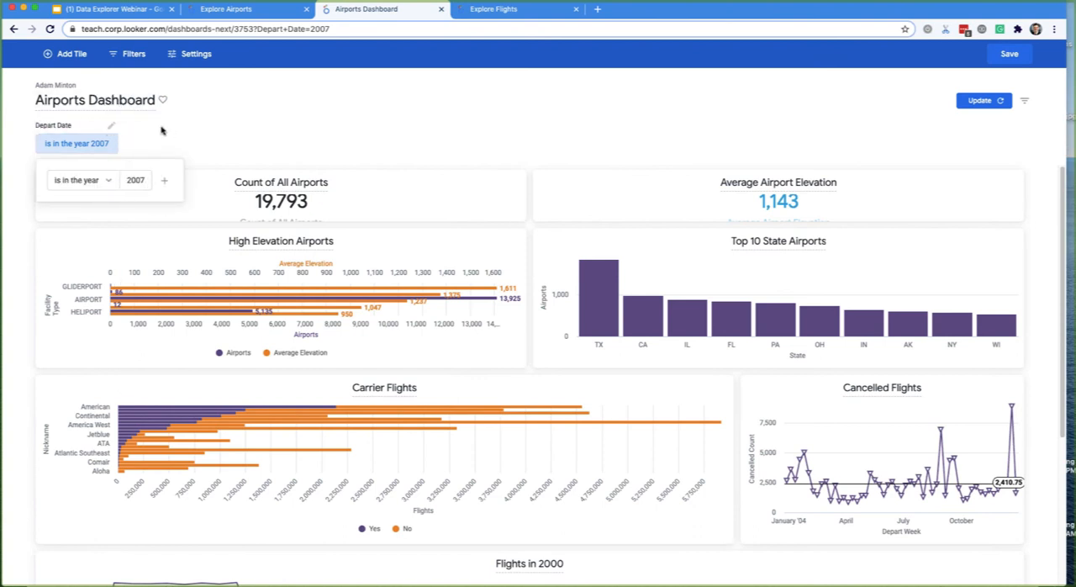
- Set the Depart Date filter's location to Inline and update the filter
left_click(111, 126)
left_click(111, 125)
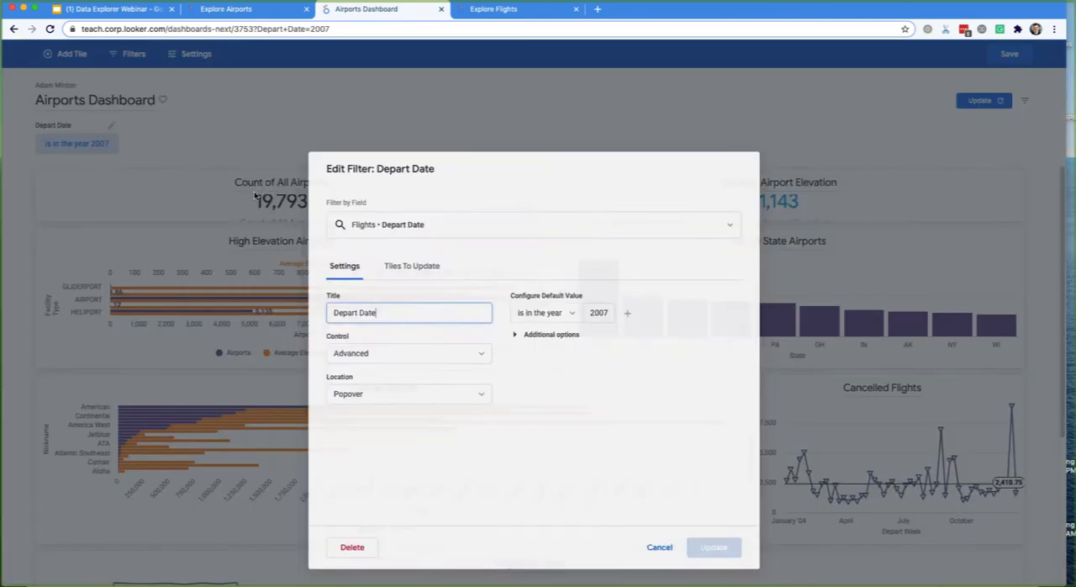
left_click(385, 345)
left_click(377, 375)
left_click(713, 500)
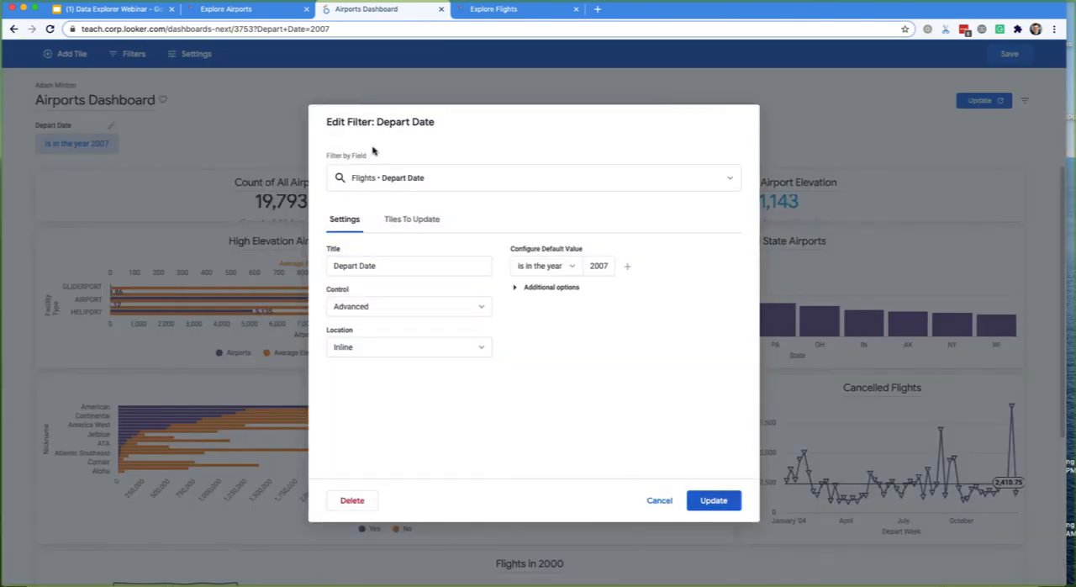
- Start a new dashboard filter based on the Nickname field under Carriers in Flights
left_click(131, 53)
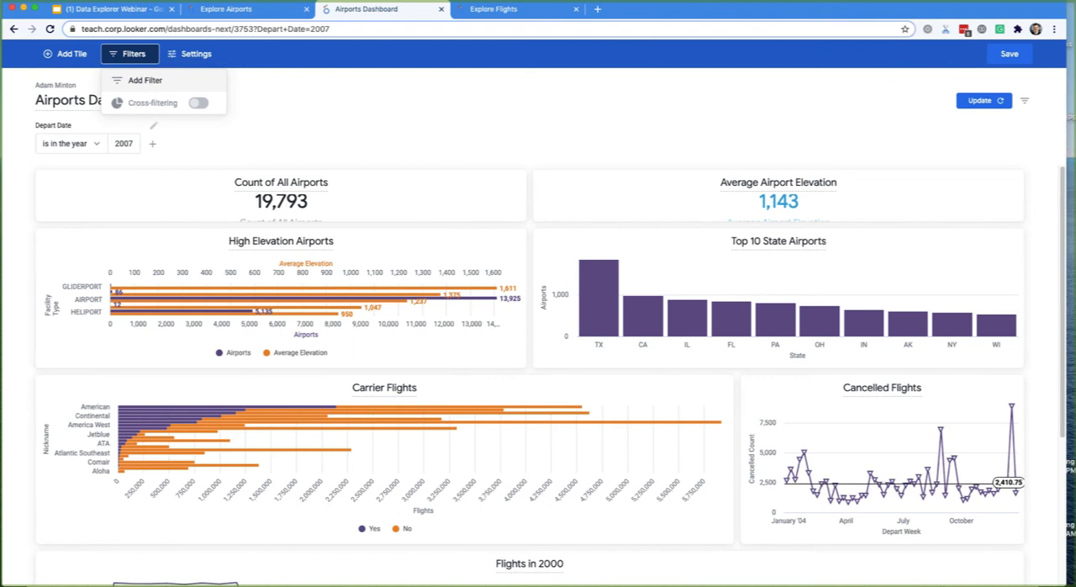
left_click(146, 80)
type("C")
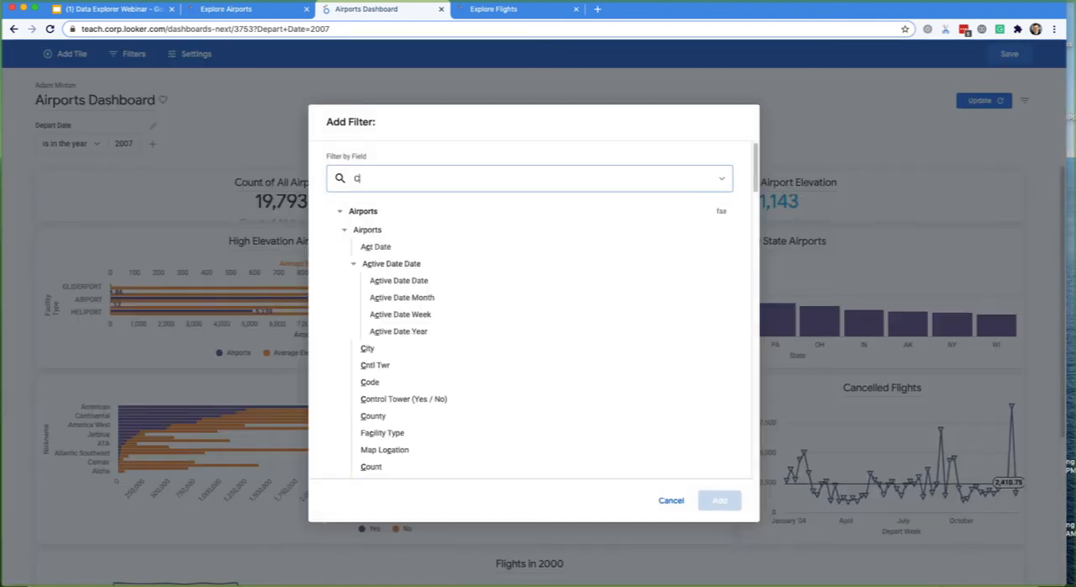
type("arr")
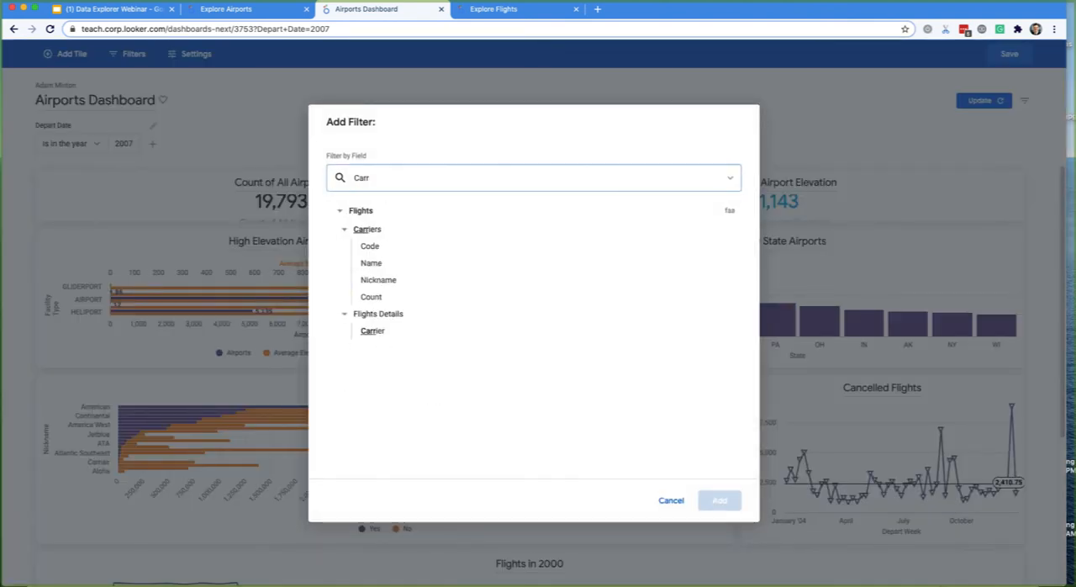
left_click(380, 280)
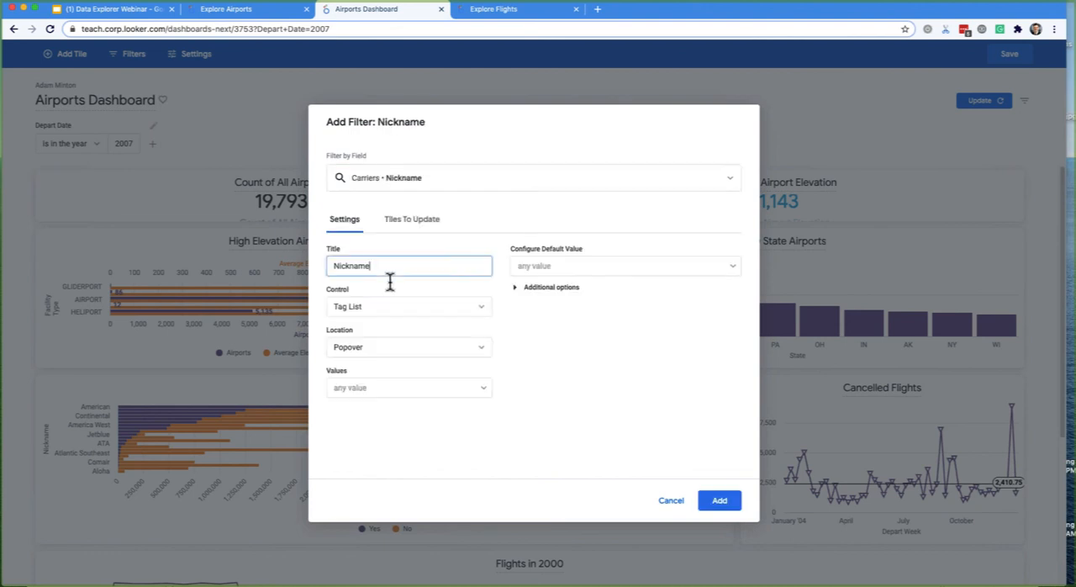
- Keep the Nickname filter's control as Tag List and location as Popover, and add it to the dashboard
left_click(389, 308)
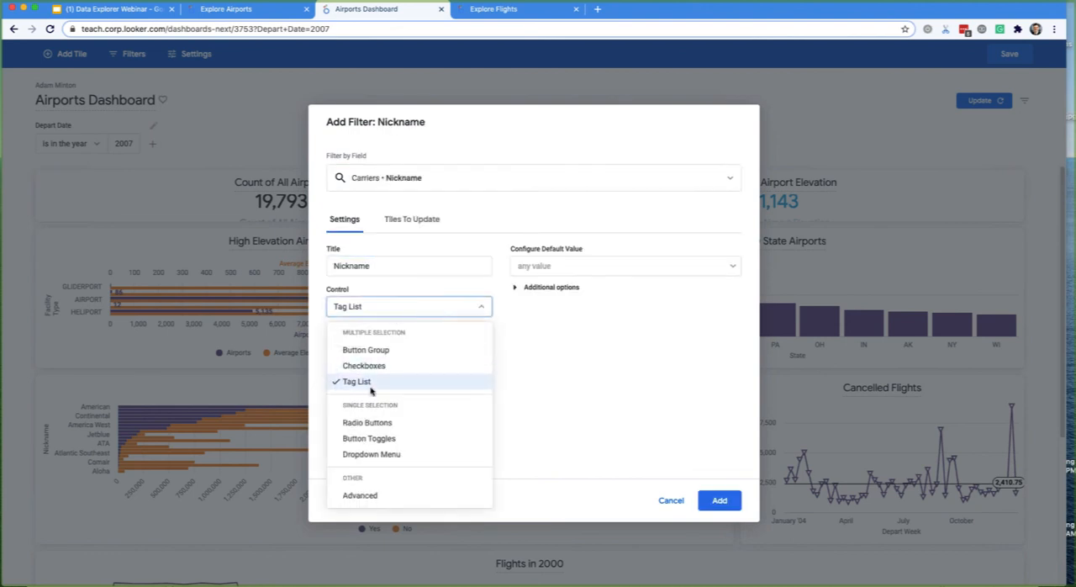
left_click(374, 382)
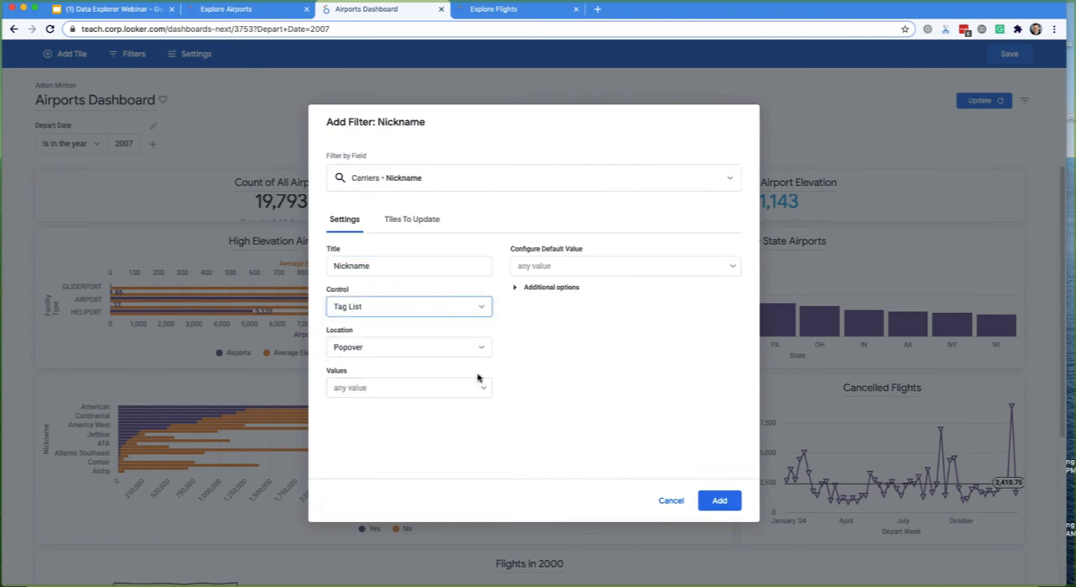
left_click(356, 352)
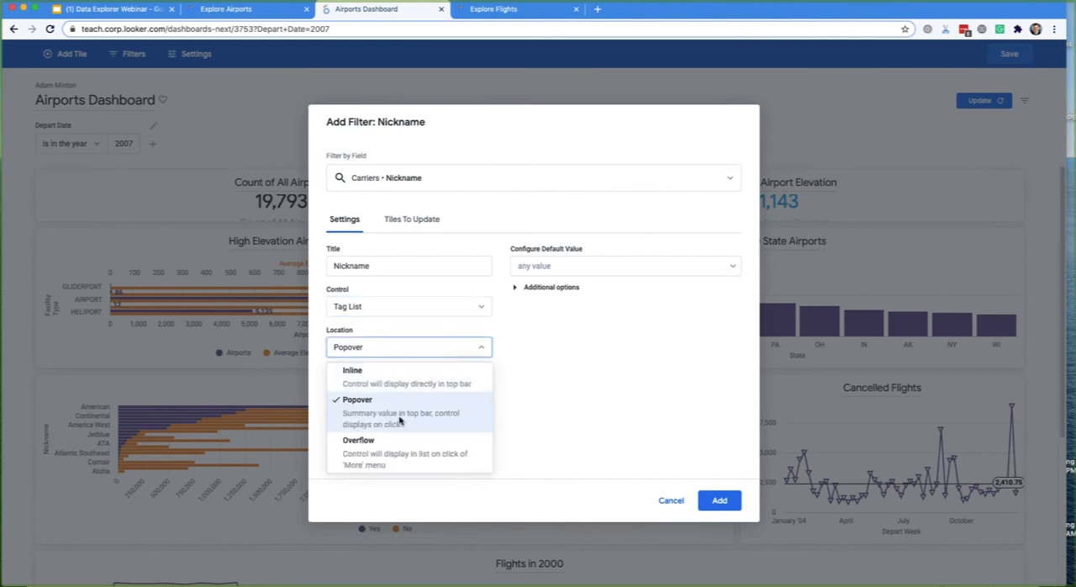
left_click(721, 503)
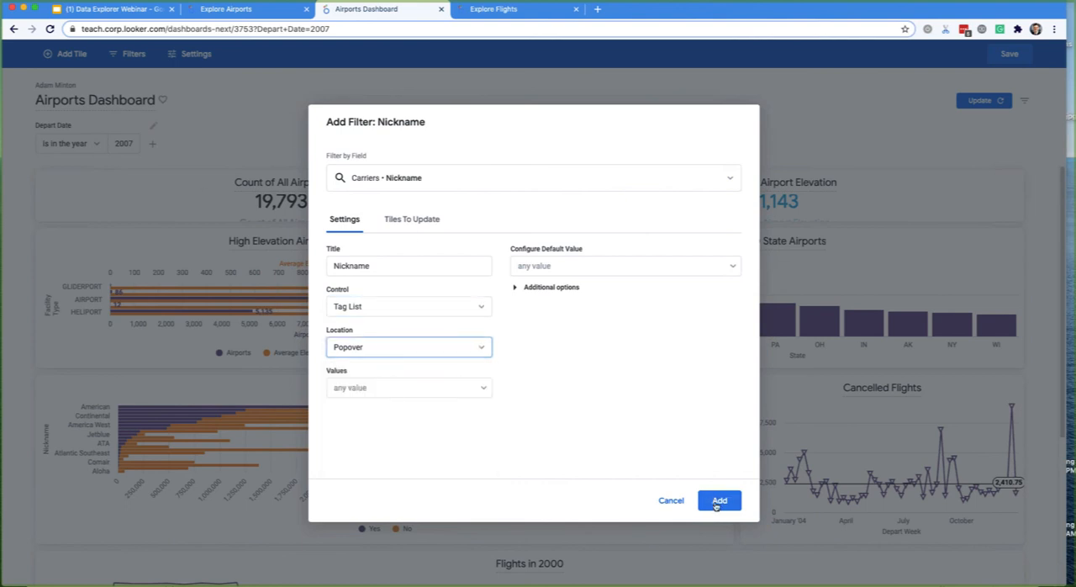
left_click(716, 502)
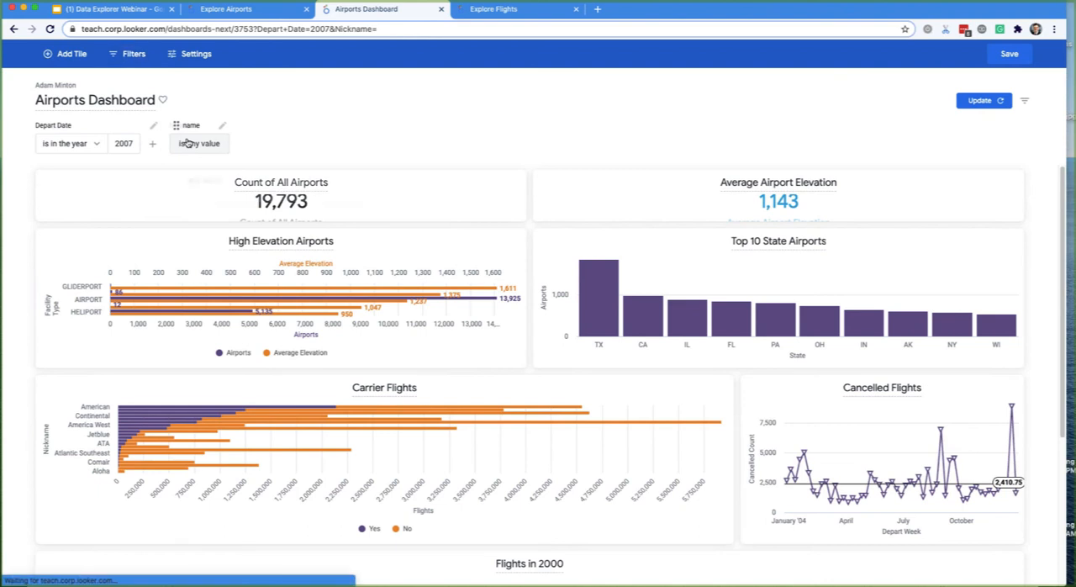
- Select Aloha, Comair and Delta as the values of the Nickname filter on the dashboard
left_click(192, 143)
left_click(292, 182)
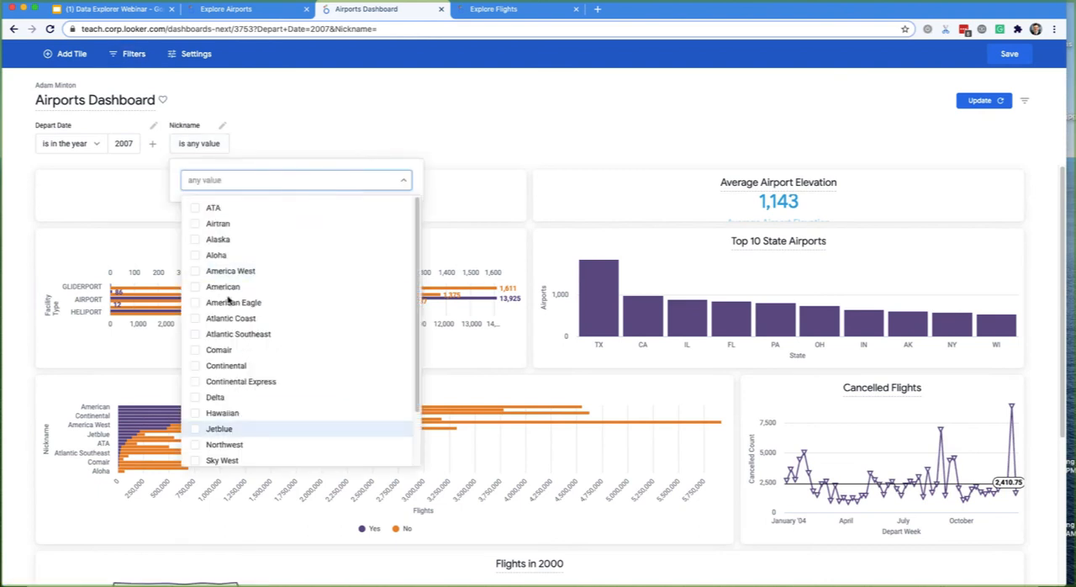
left_click(216, 255)
left_click(219, 350)
left_click(215, 396)
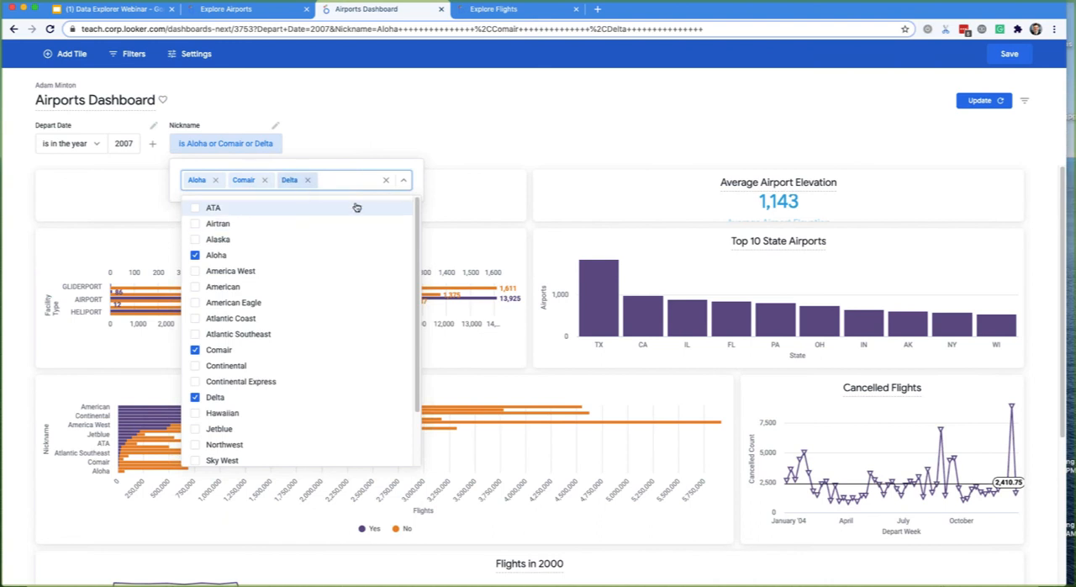
- Edit the Nickname filter, try the Checkboxes control, choose Button Group instead, and update the filter
left_click(275, 128)
left_click(275, 128)
left_click(388, 308)
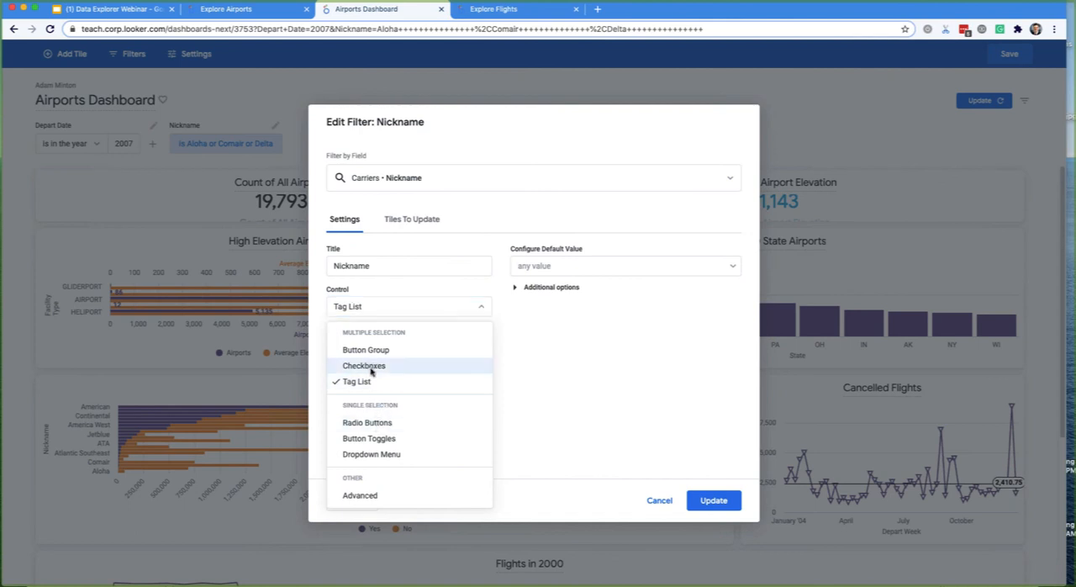
left_click(368, 365)
left_click(374, 307)
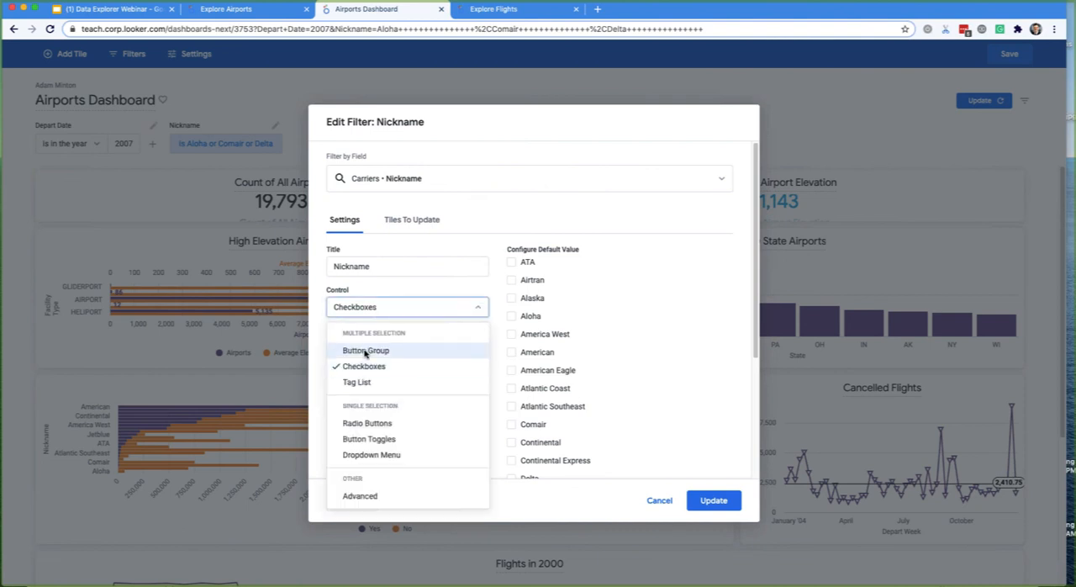
left_click(351, 349)
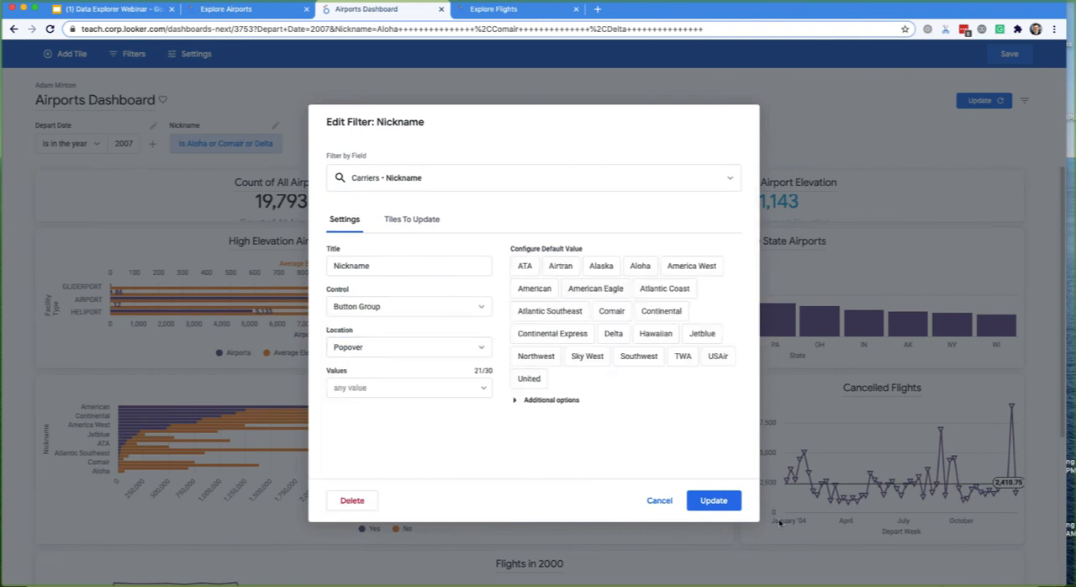
left_click(713, 500)
- Add Southwest to the selected carriers in the Nickname filter's button group, and close its popover
left_click(222, 144)
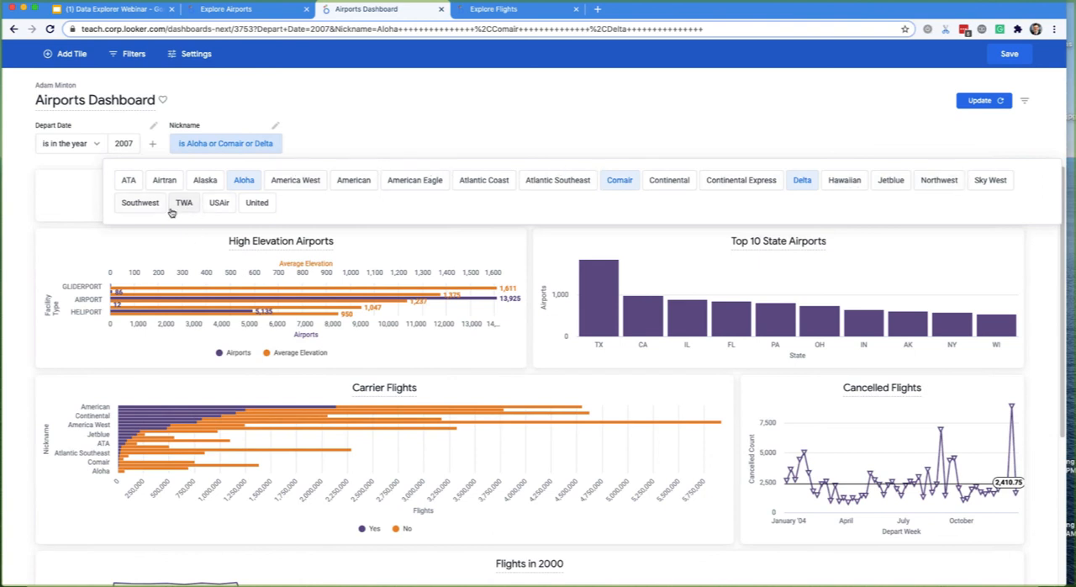
left_click(120, 210)
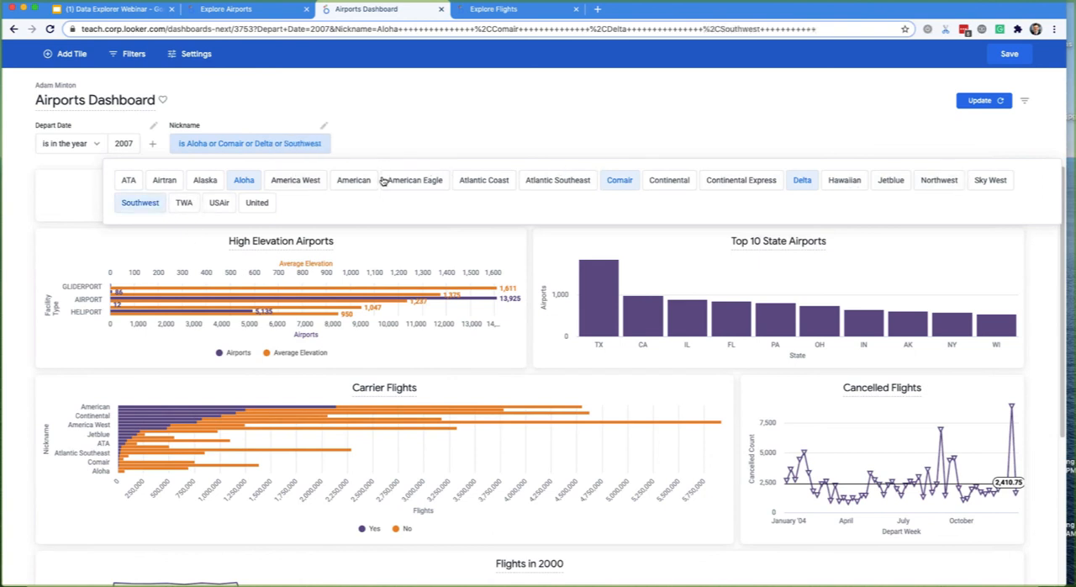
left_click(437, 145)
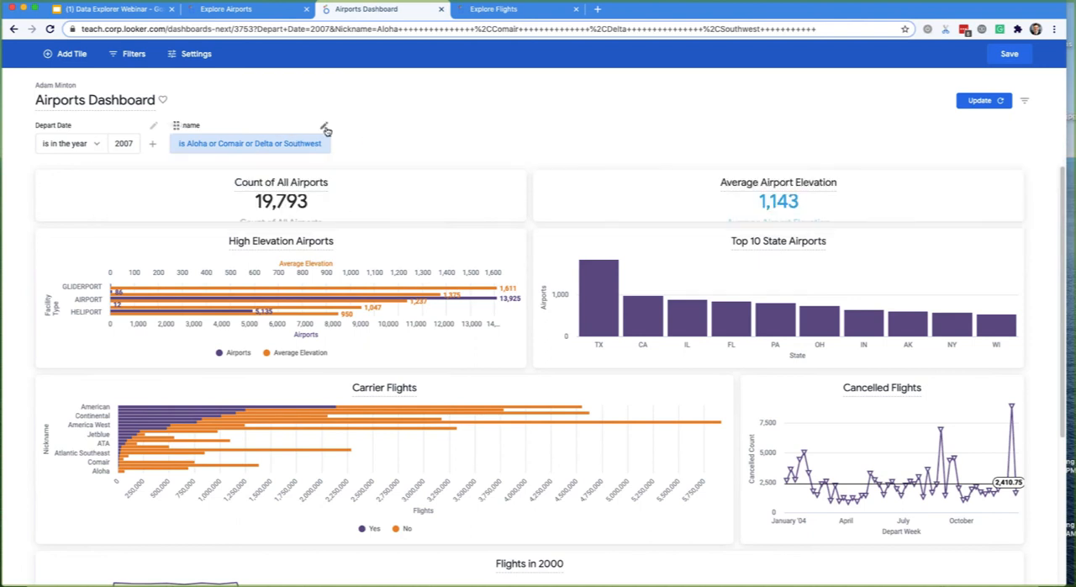
left_click(301, 145)
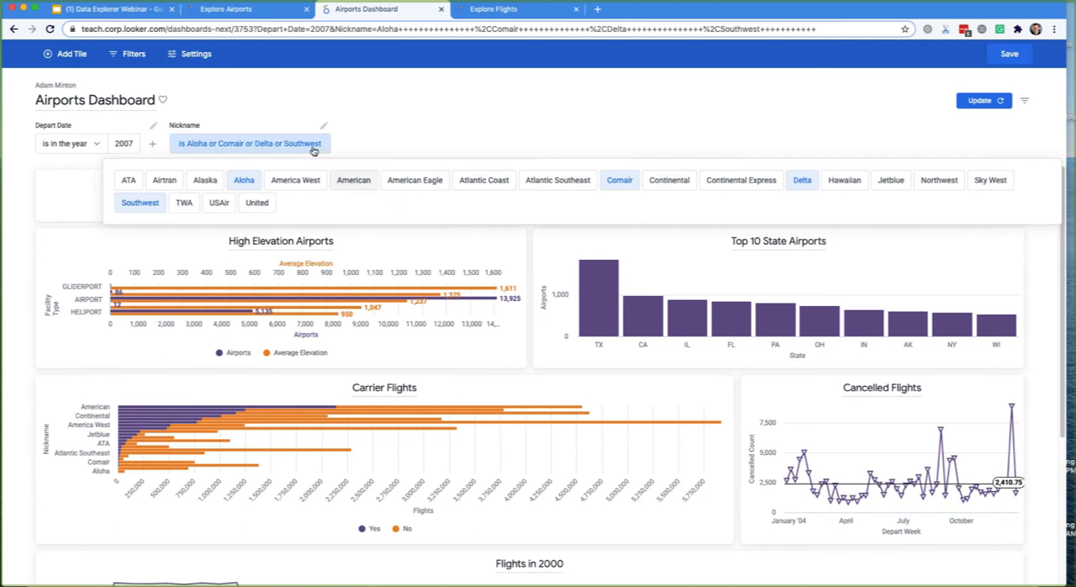
left_click(168, 134)
- Start a new dashboard filter based on the Aircraft Model Code field under Aircraft in Flights
left_click(137, 55)
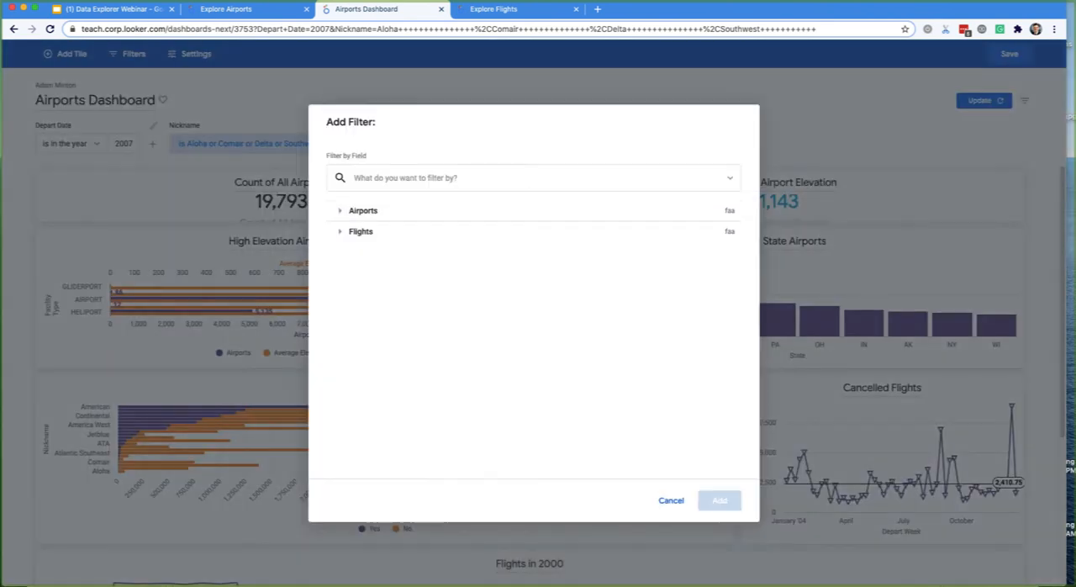
left_click(364, 211)
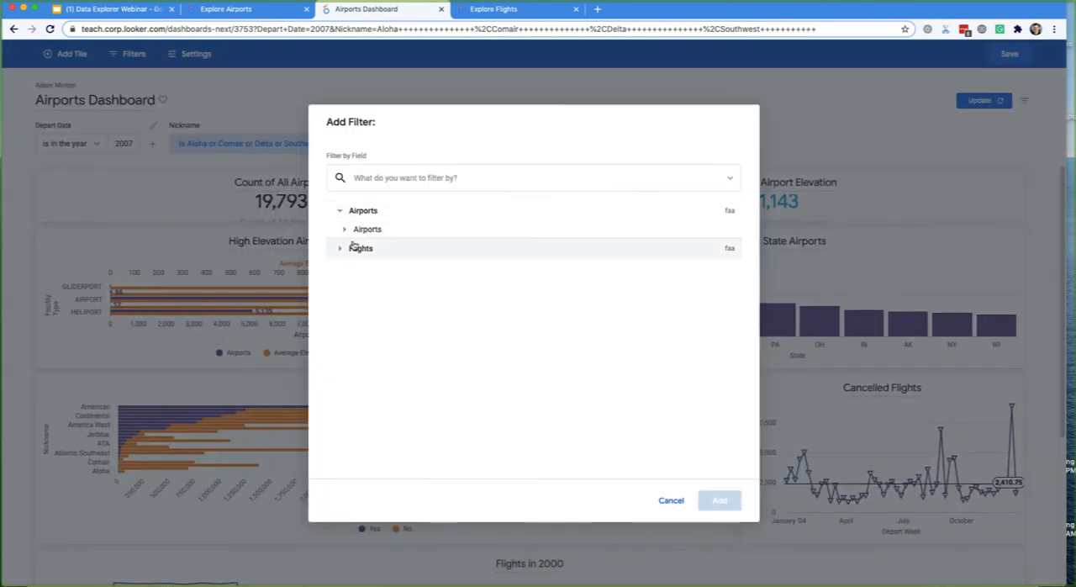
left_click(338, 216)
left_click(339, 232)
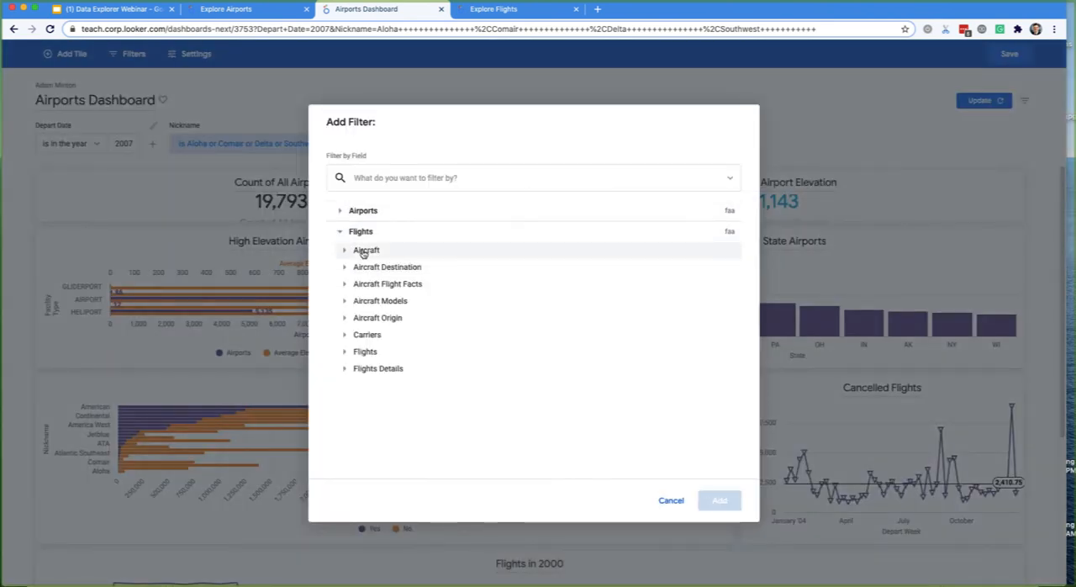
left_click(365, 250)
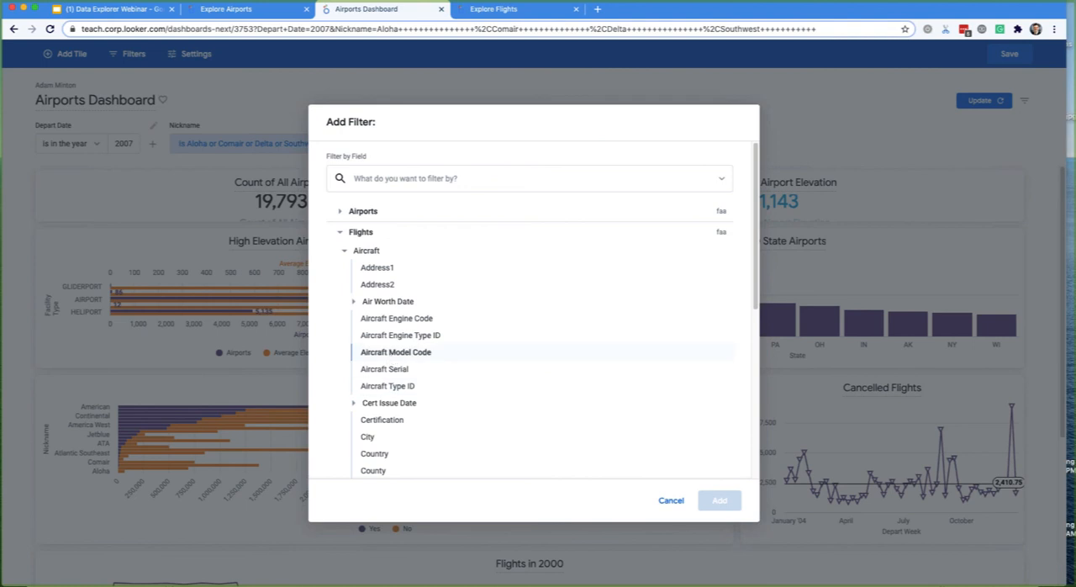
left_click(396, 352)
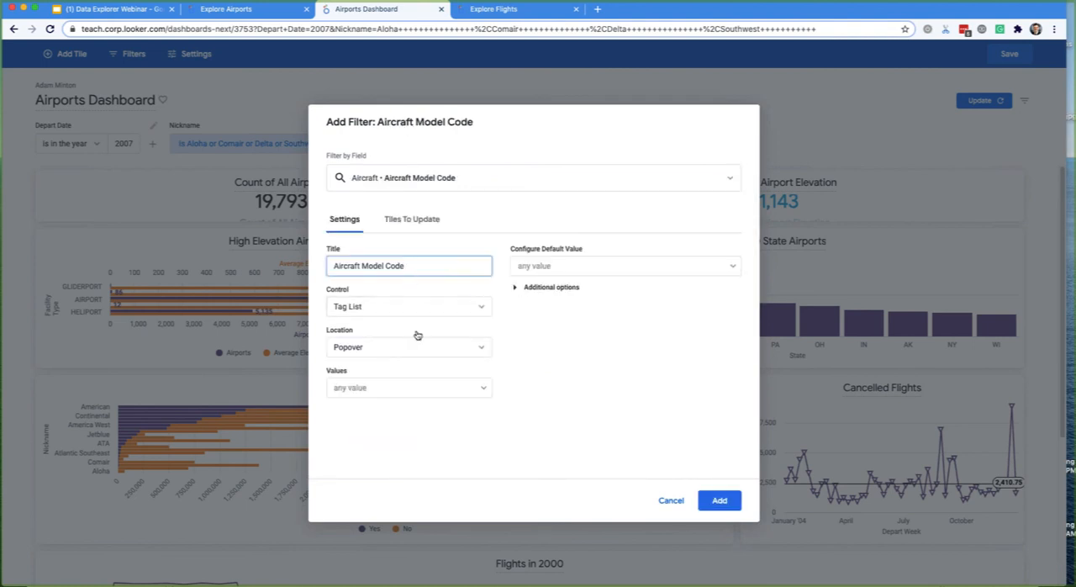
- Try the Overflow location, the Button Group control and the Popover location for the Aircraft Model Code filter
left_click(370, 353)
left_click(379, 449)
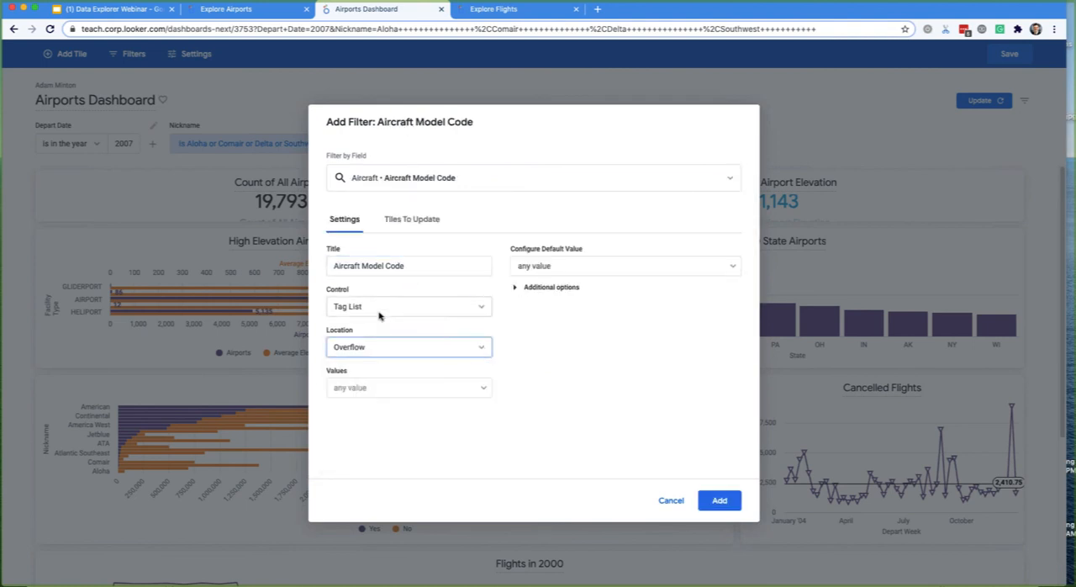
left_click(380, 311)
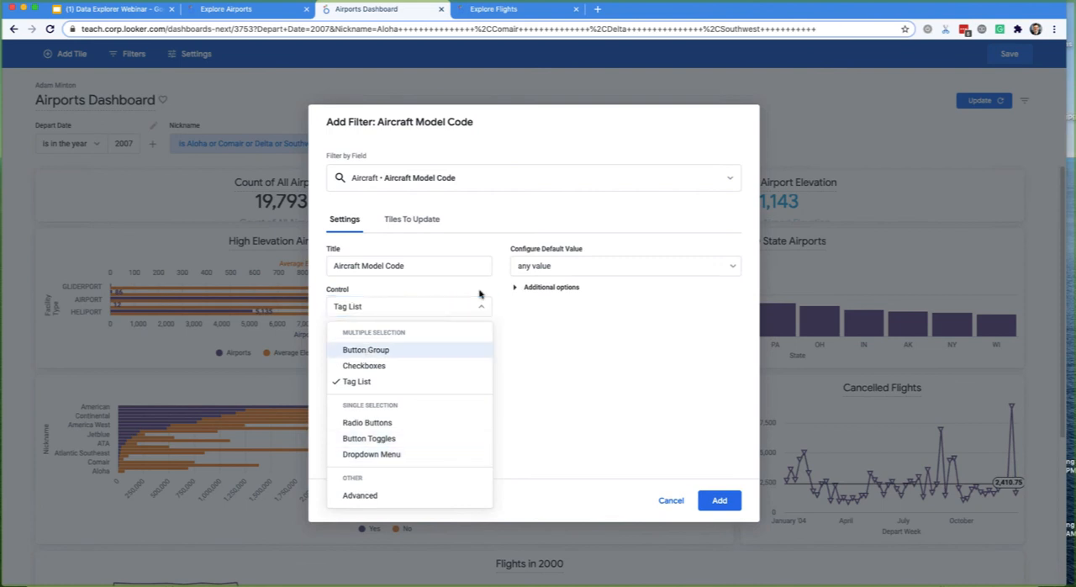
left_click(365, 350)
left_click(480, 347)
left_click(379, 408)
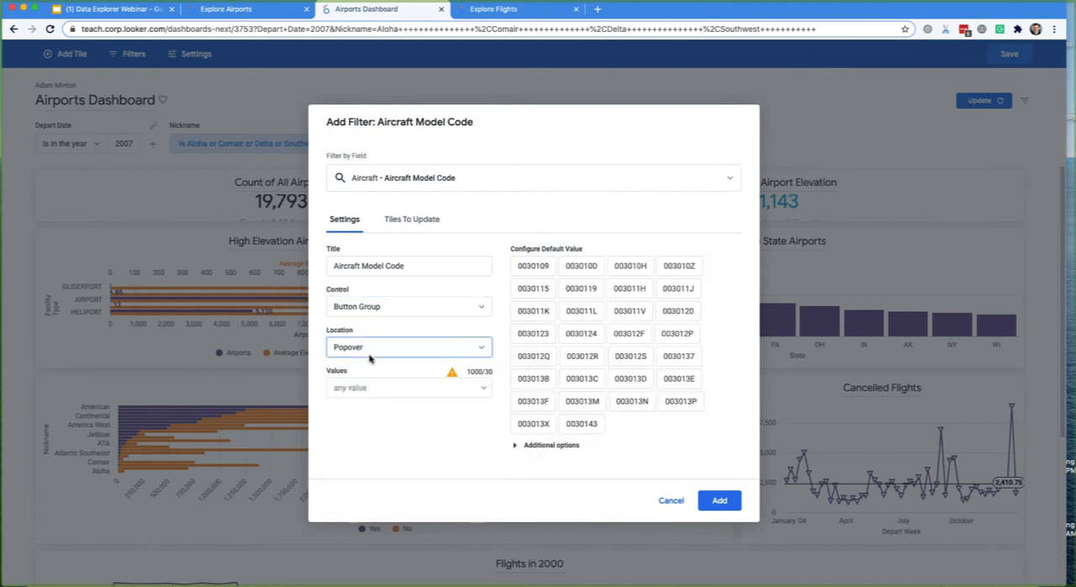
- Set the Aircraft Model Code filter's location to Overflow and its control to Tag List, and add it to the dashboard
left_click(370, 347)
left_click(363, 438)
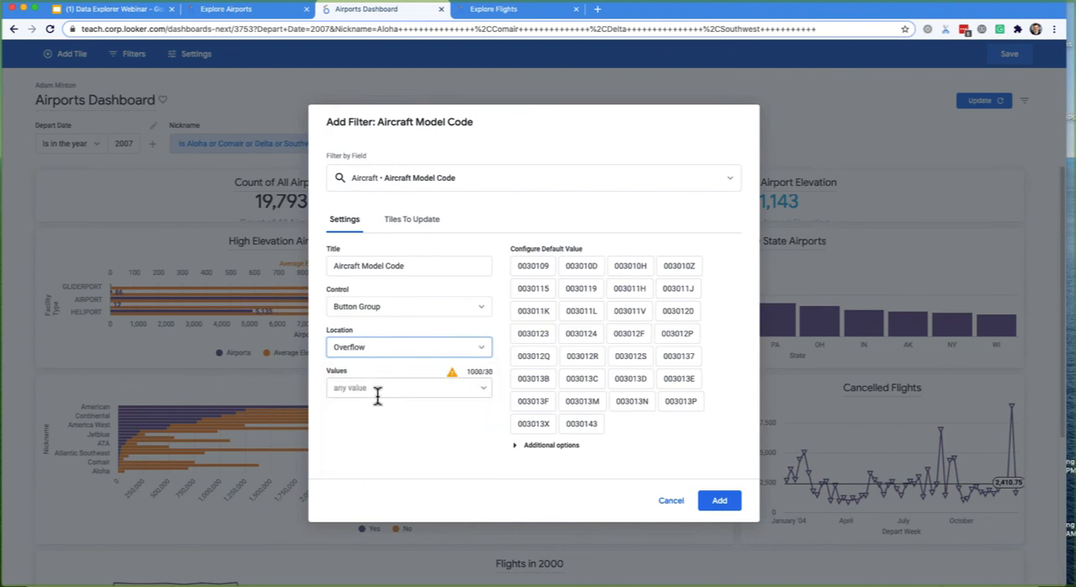
left_click(359, 308)
left_click(372, 384)
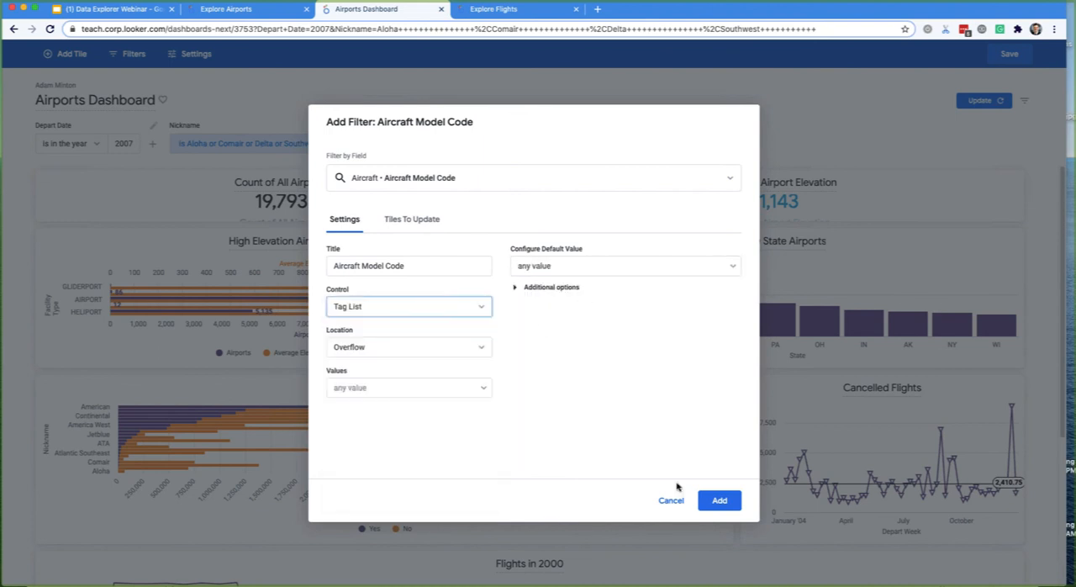
left_click(719, 500)
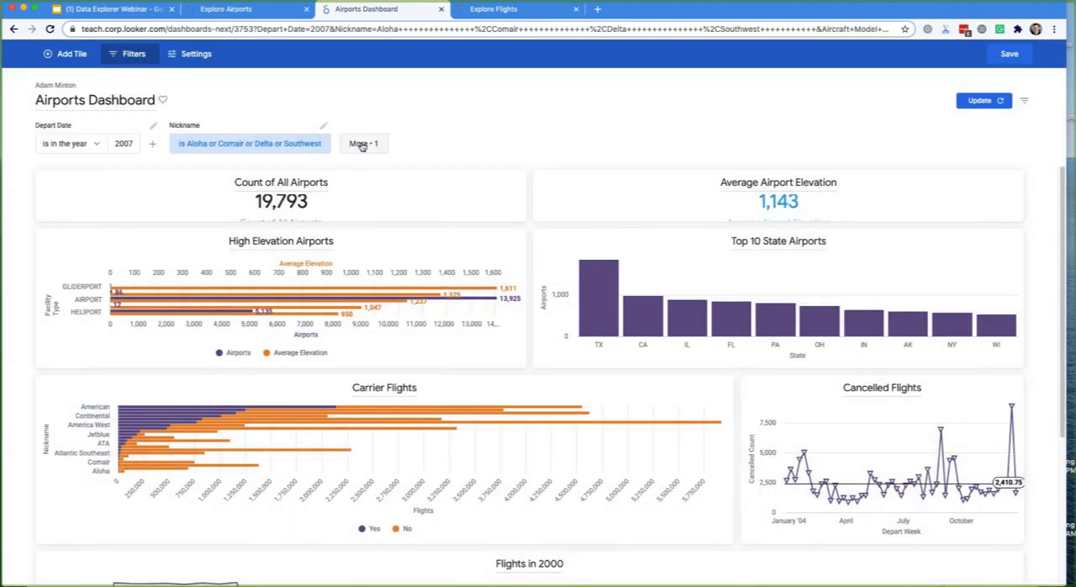
- Select model codes 0030123 and 003011J in the overflow Aircraft Model Code filter, and save the dashboard
left_click(364, 143)
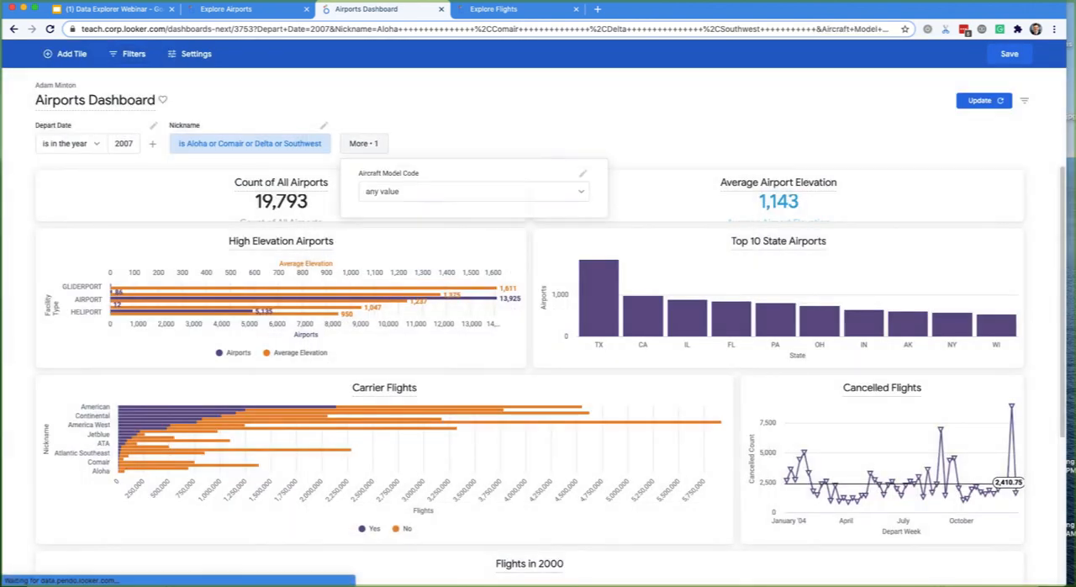
left_click(579, 194)
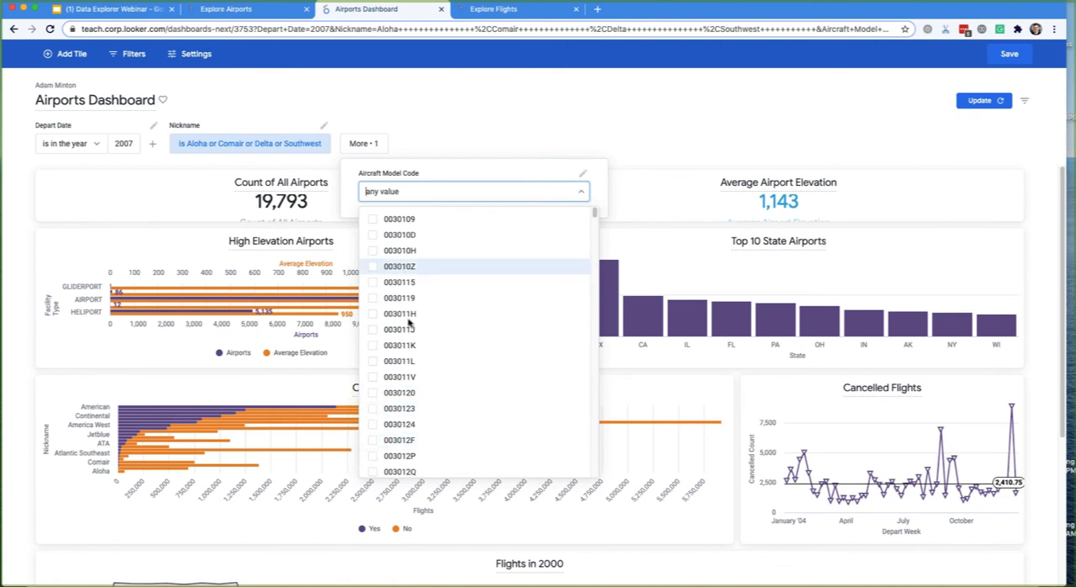
left_click(399, 343)
left_click(398, 410)
left_click(392, 344)
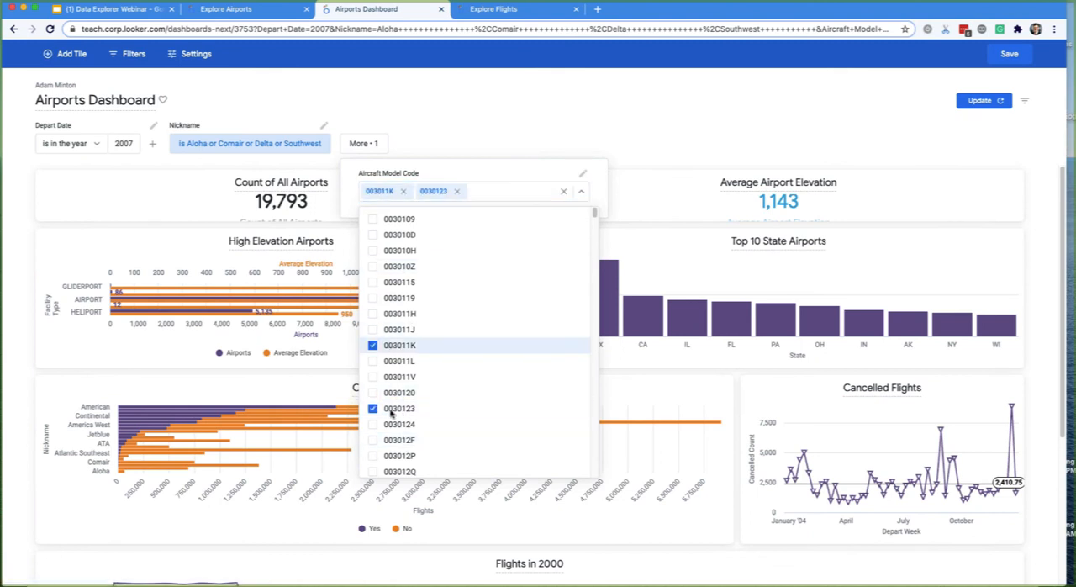
left_click(392, 328)
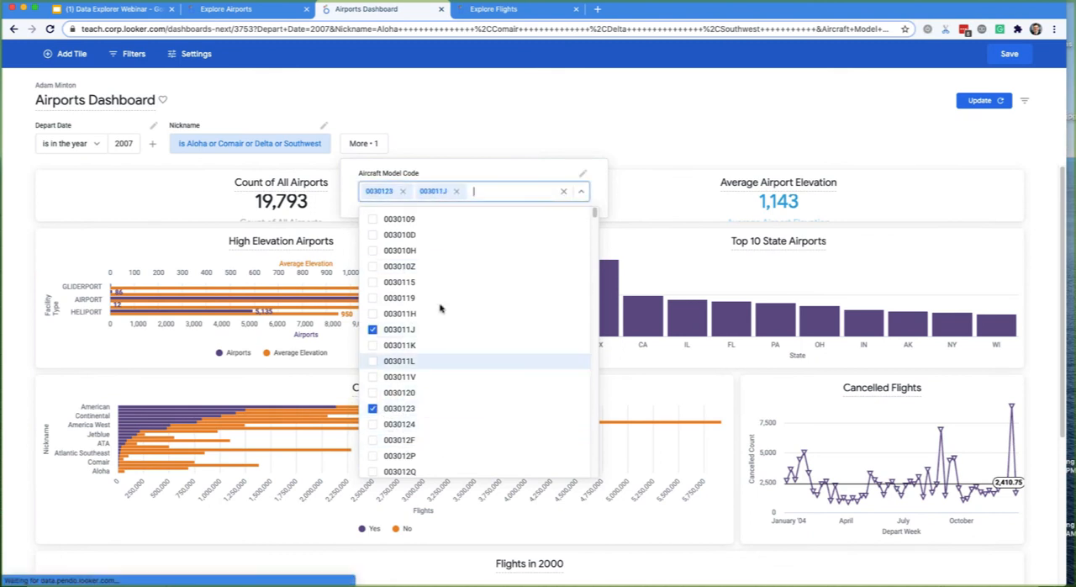
left_click(222, 112)
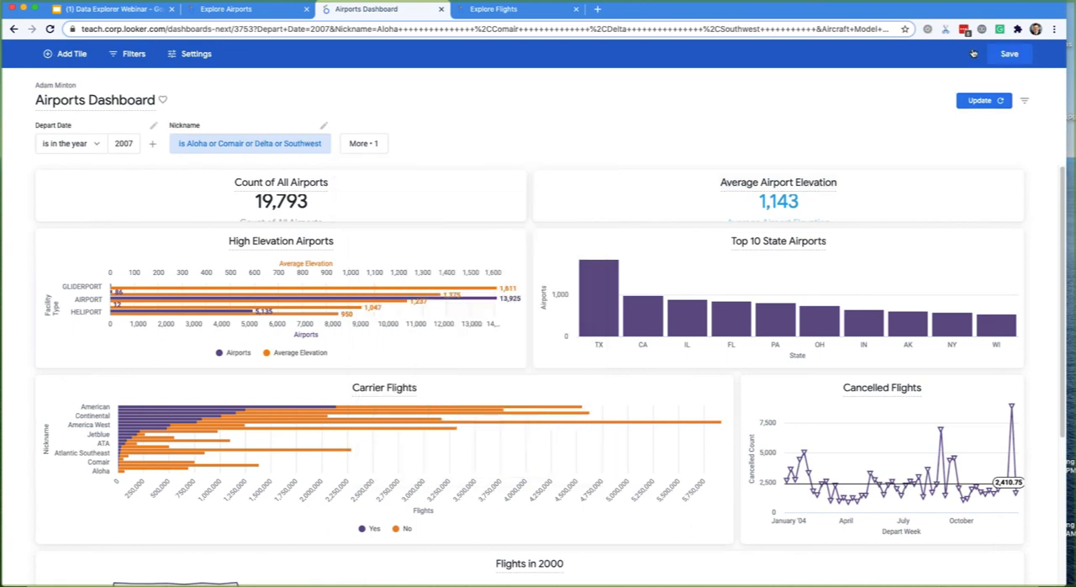
left_click(1005, 54)
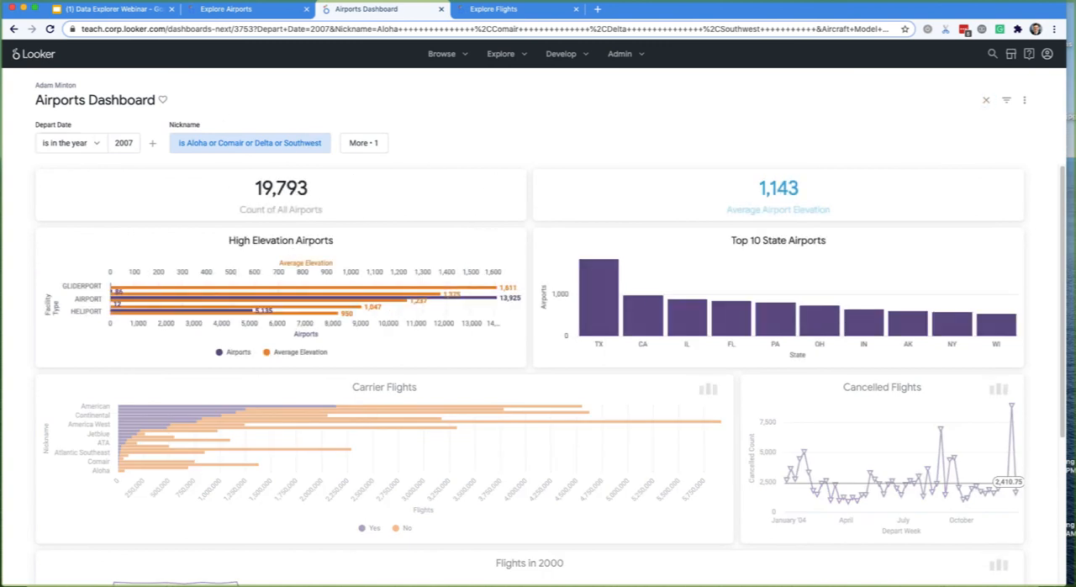
- Reopen the dashboard for editing and view which tiles the Nickname filter updates
left_click(1024, 102)
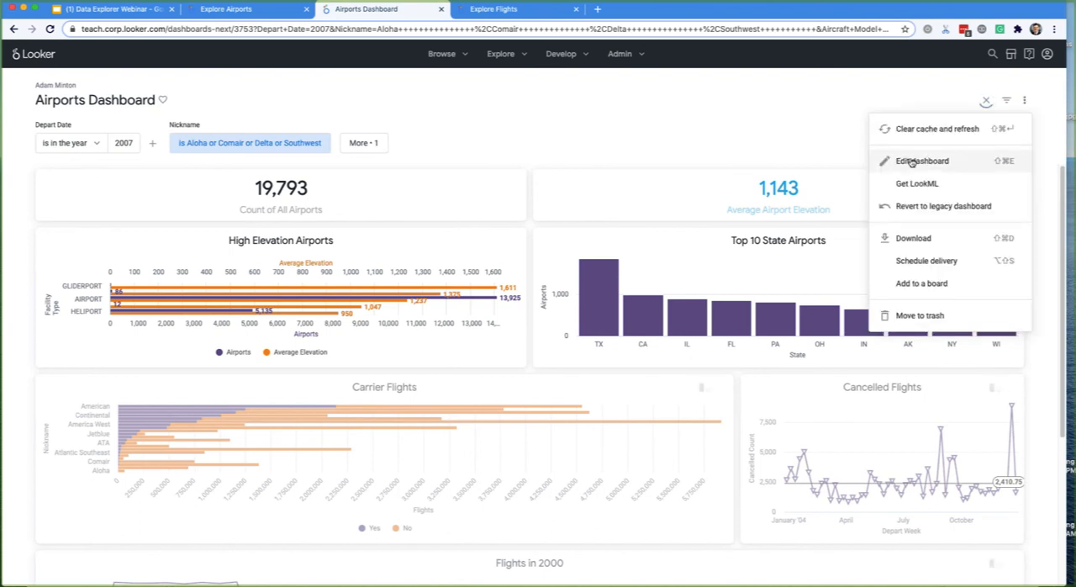
left_click(904, 160)
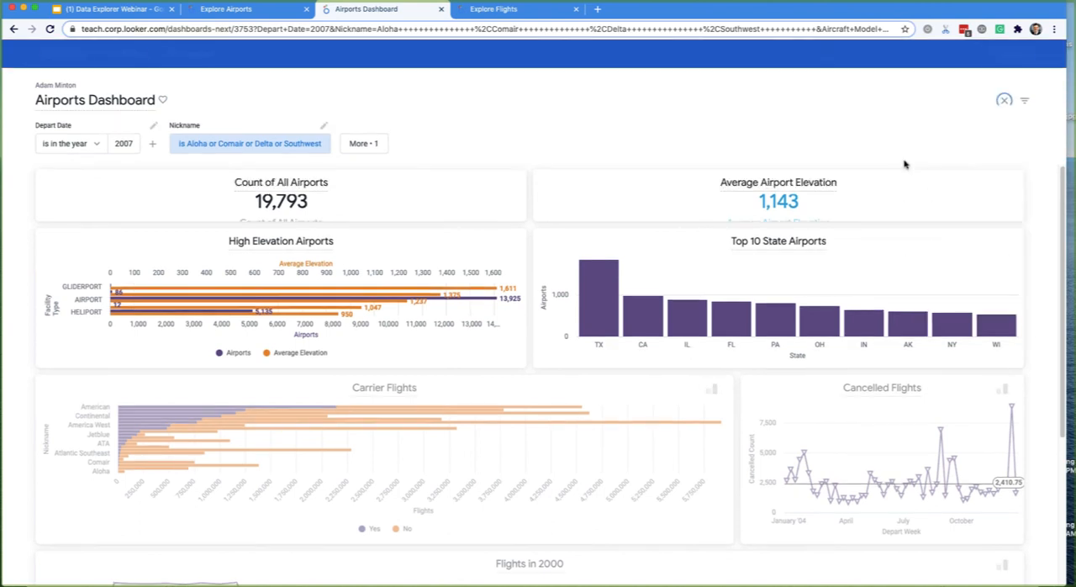
left_click(324, 126)
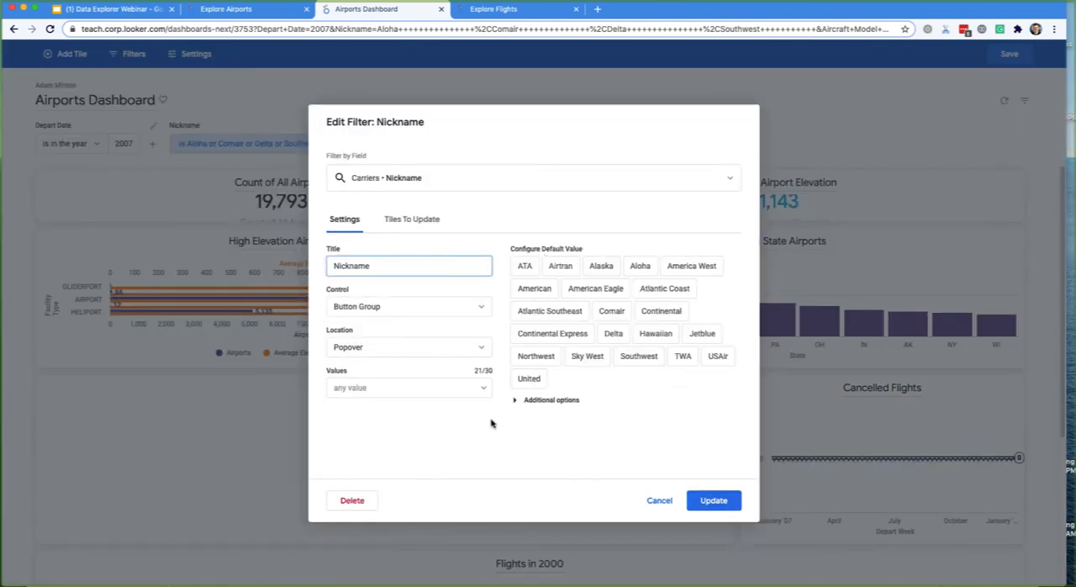
left_click(420, 221)
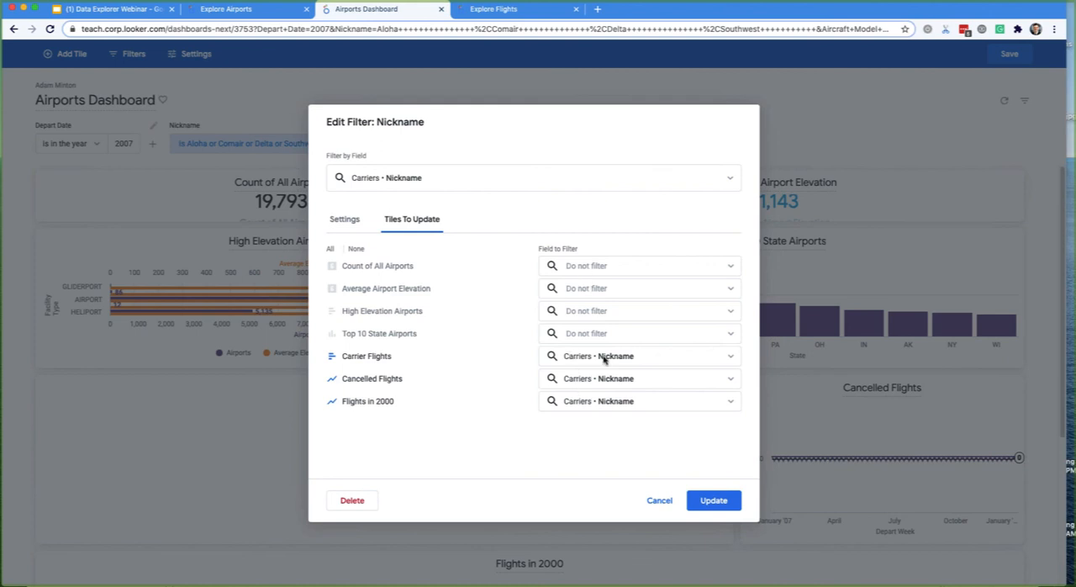
- Examine the Airports field choices for filtering the Count of All Airports tile, and close the Nickname filter's settings by updating it
left_click(592, 266)
left_click(561, 316)
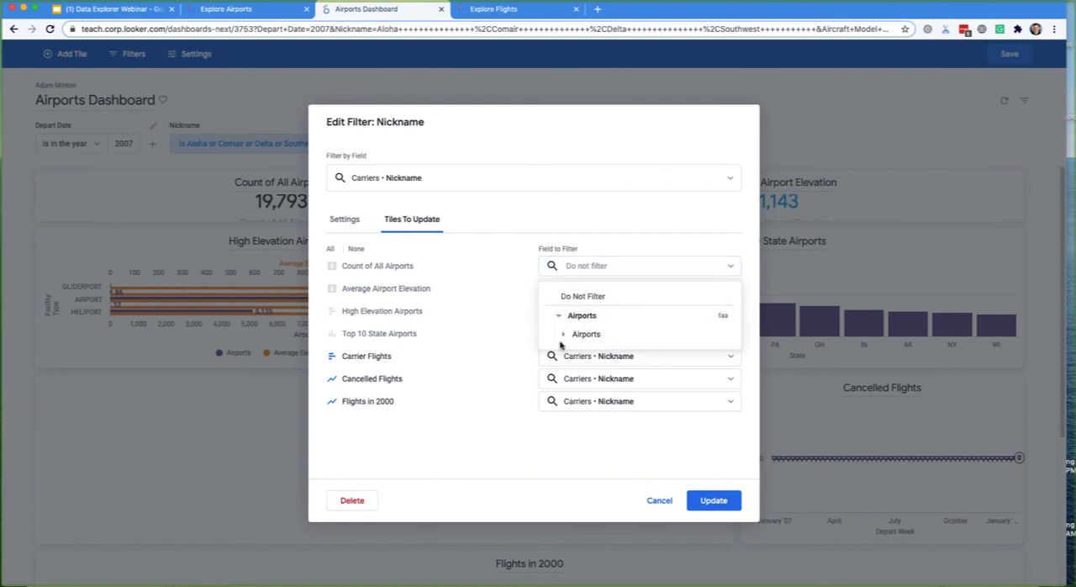
left_click(563, 335)
left_click(508, 441)
left_click(712, 501)
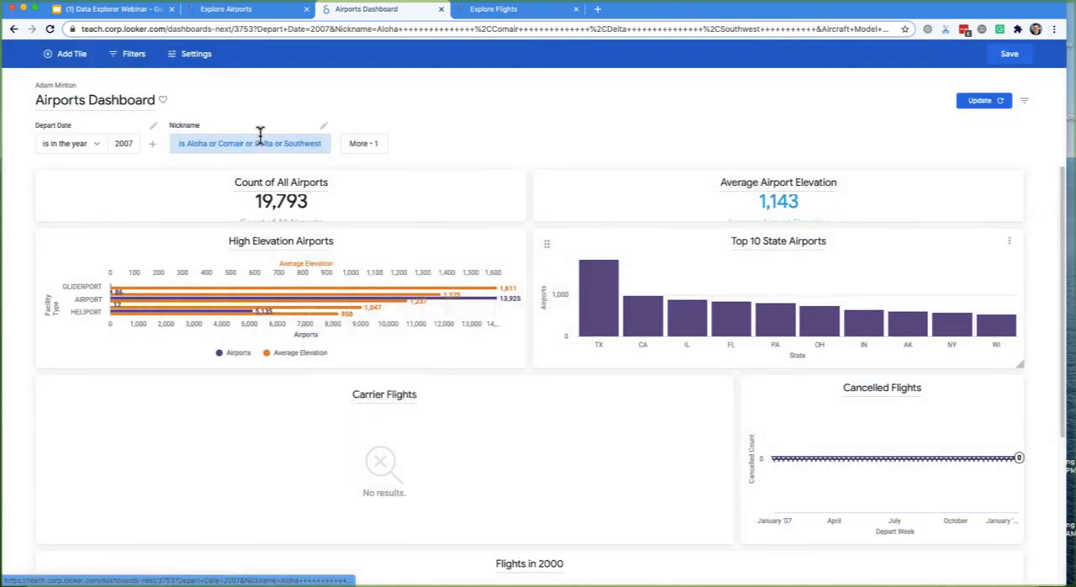
- Rerun the dashboard with the chosen filter values and save it
left_click(363, 144)
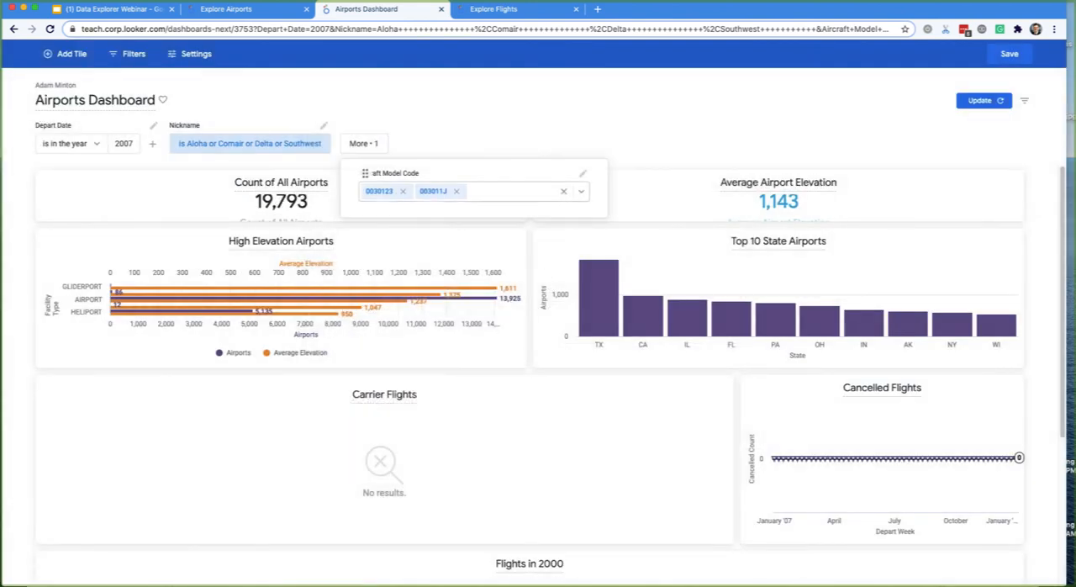
left_click(982, 101)
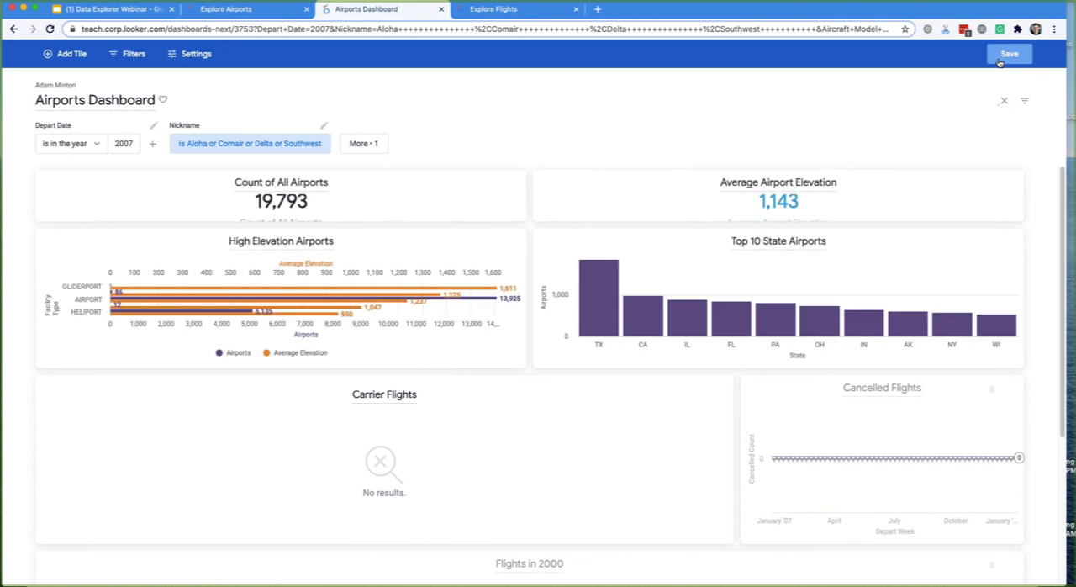
left_click(1004, 56)
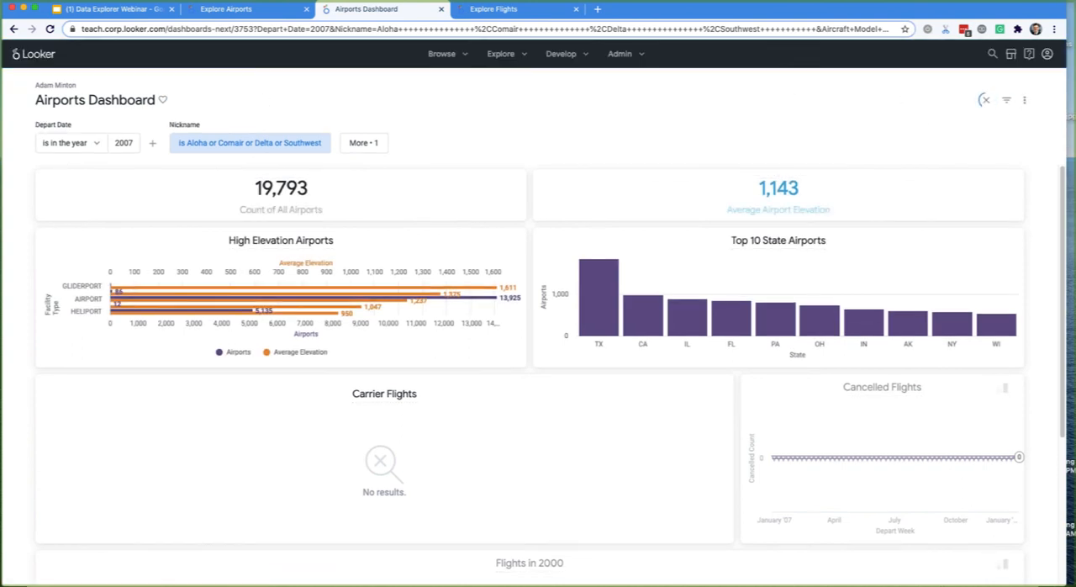
- Try hiding and showing the dashboard's filters, leave them hidden, and look over the tiles down to Flights in 2000
left_click(1007, 102)
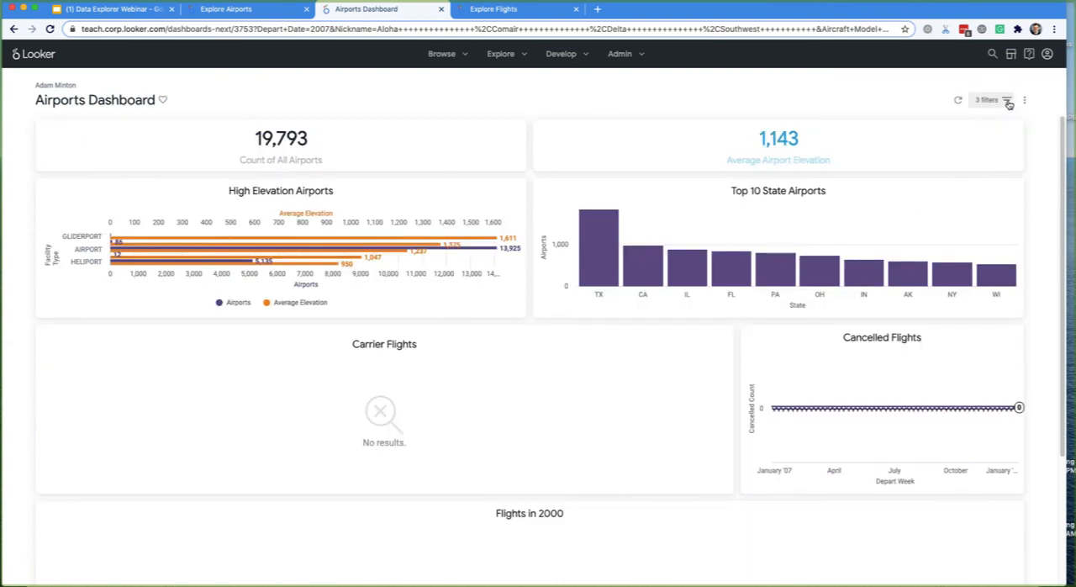
left_click(997, 102)
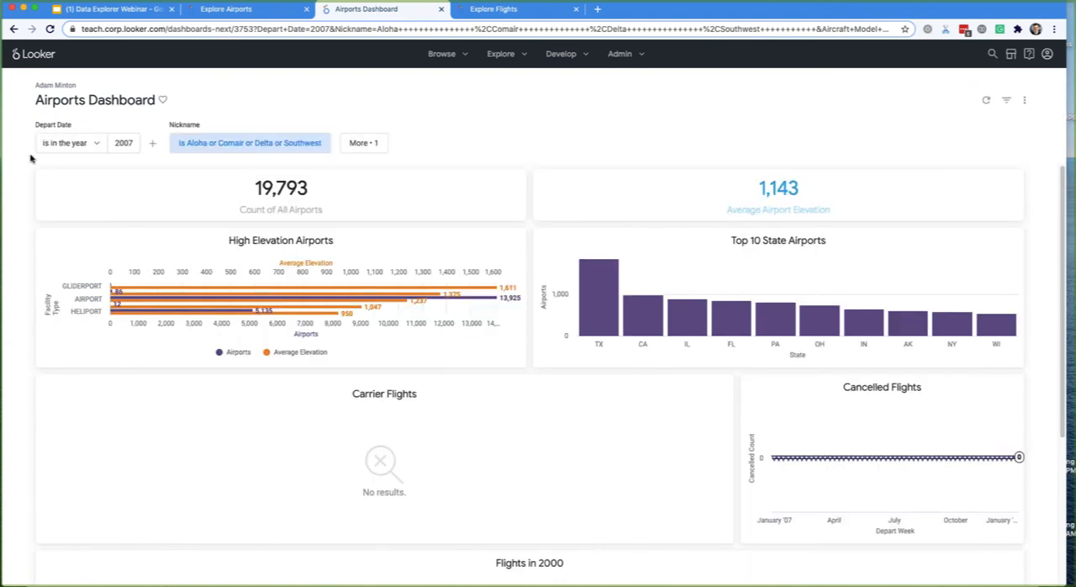
left_click(1009, 102)
scroll(934, 151, "down", 3)
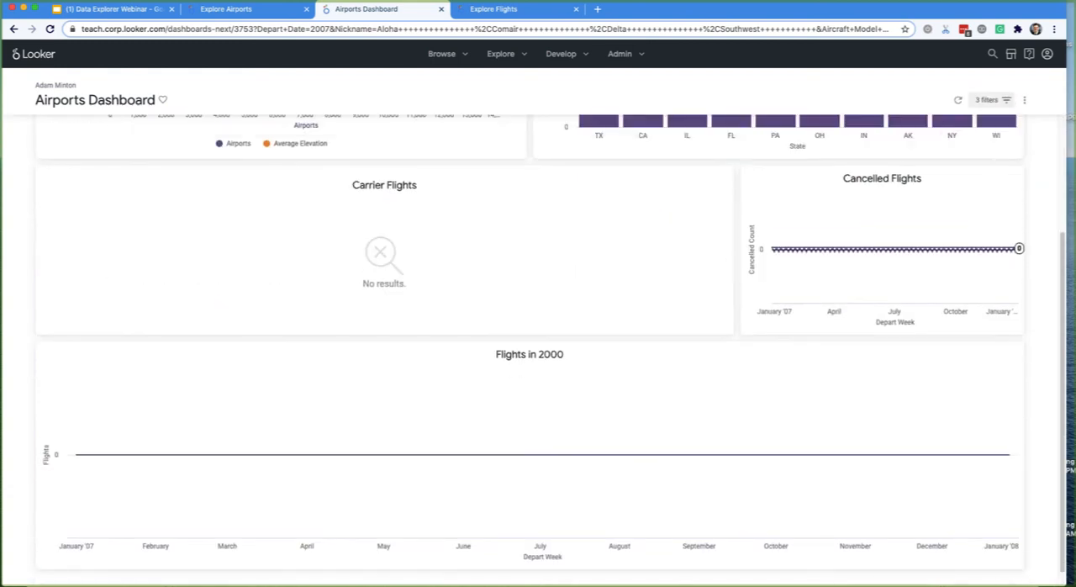
left_click(1007, 100)
scroll(941, 172, "down", 1)
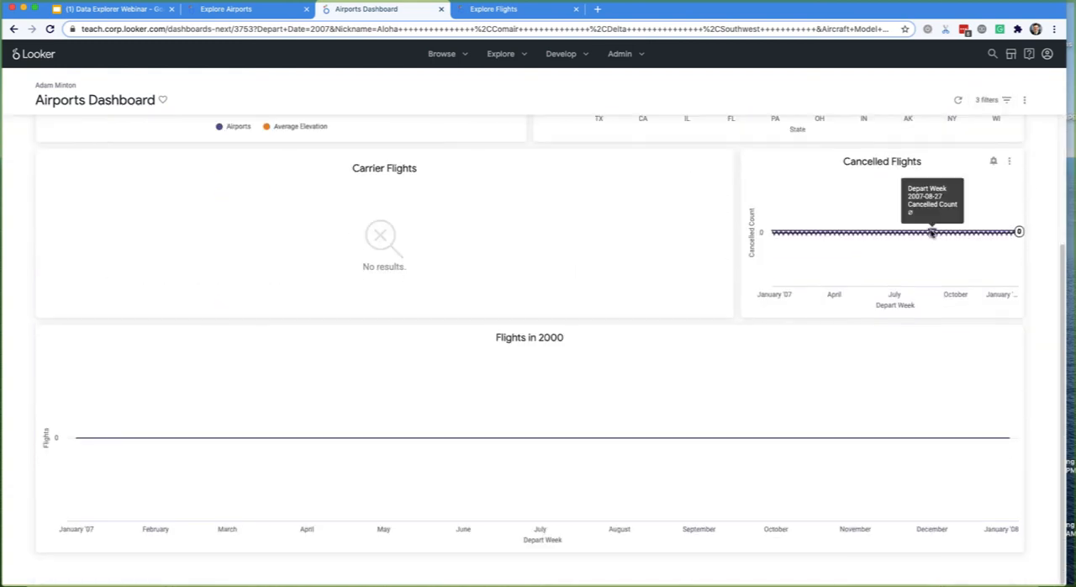
scroll(930, 231, "up", 4)
left_click(992, 100)
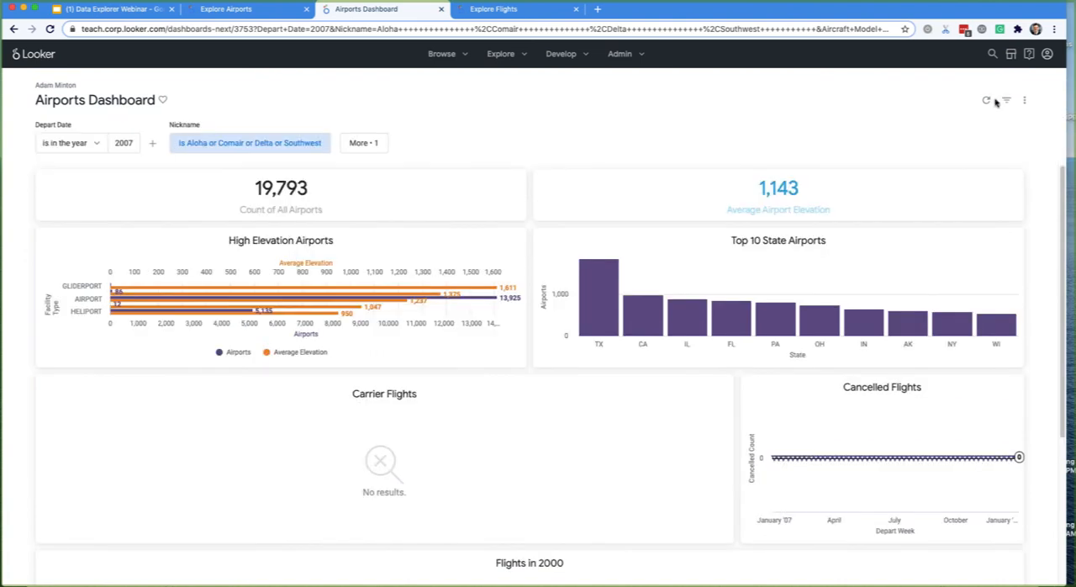
left_click(1006, 100)
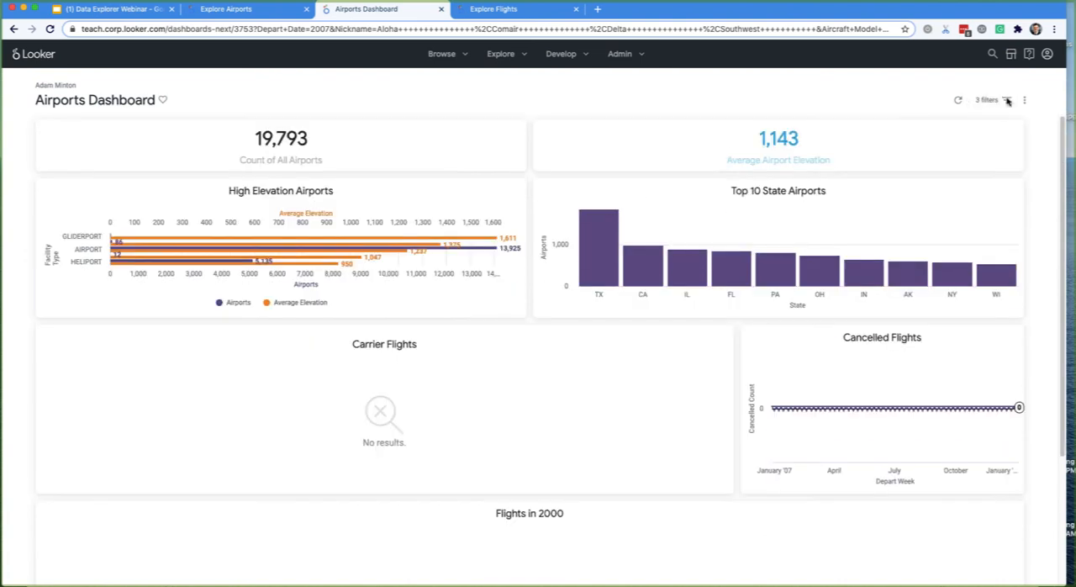
scroll(454, 286, "down", 2)
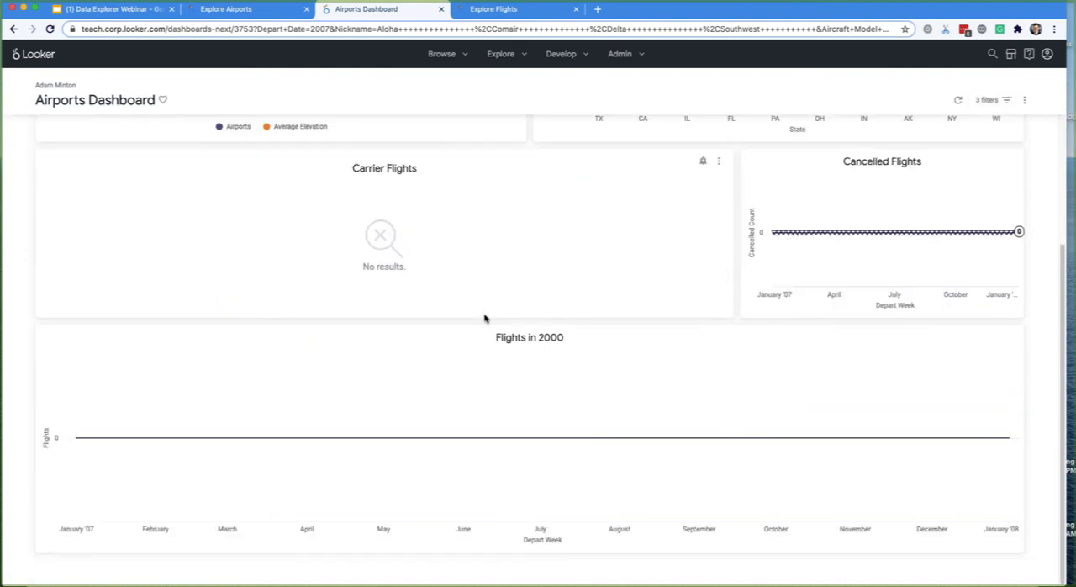
scroll(490, 314, "up", 2)
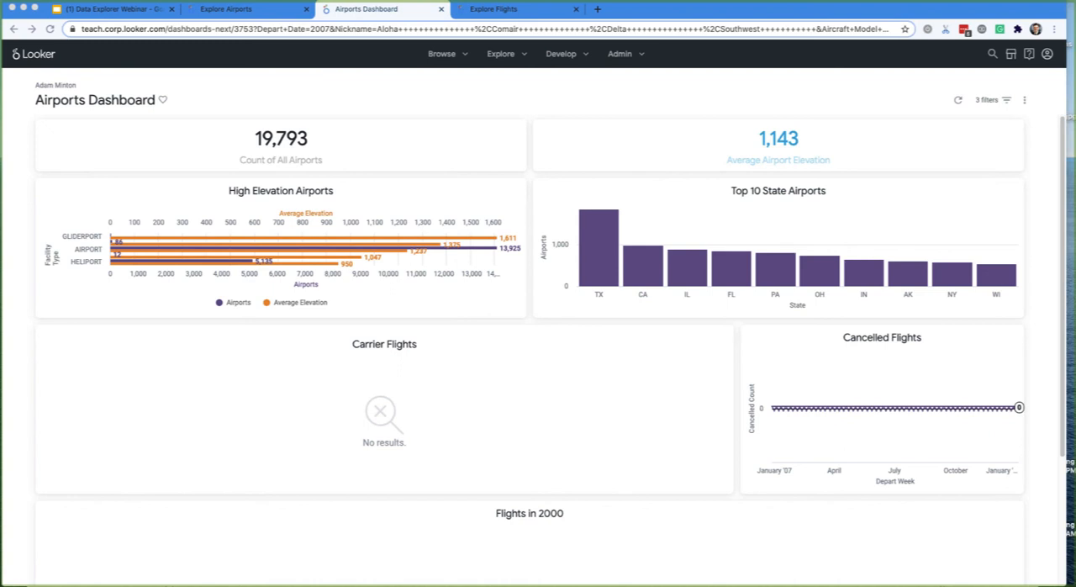
- Start a scheduled delivery of the Airports Dashboard and set its recurrence to Hourly
left_click(1025, 101)
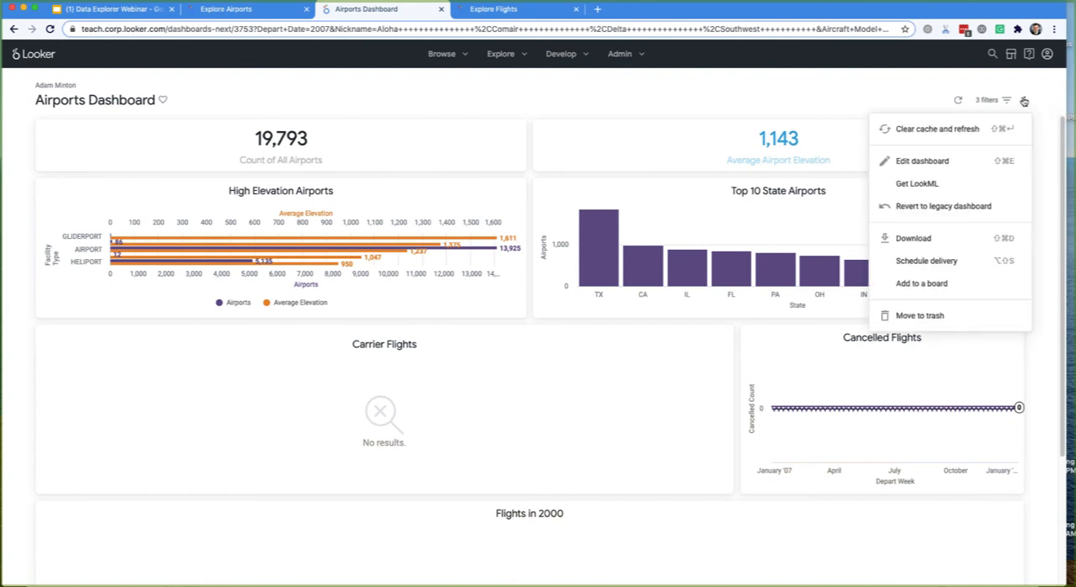
left_click(928, 262)
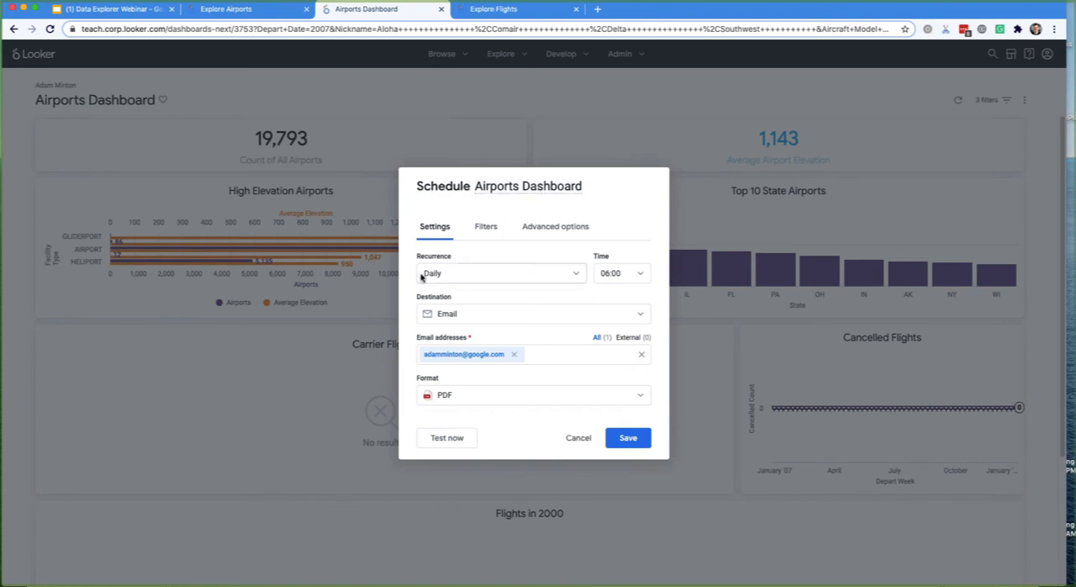
left_click(521, 277)
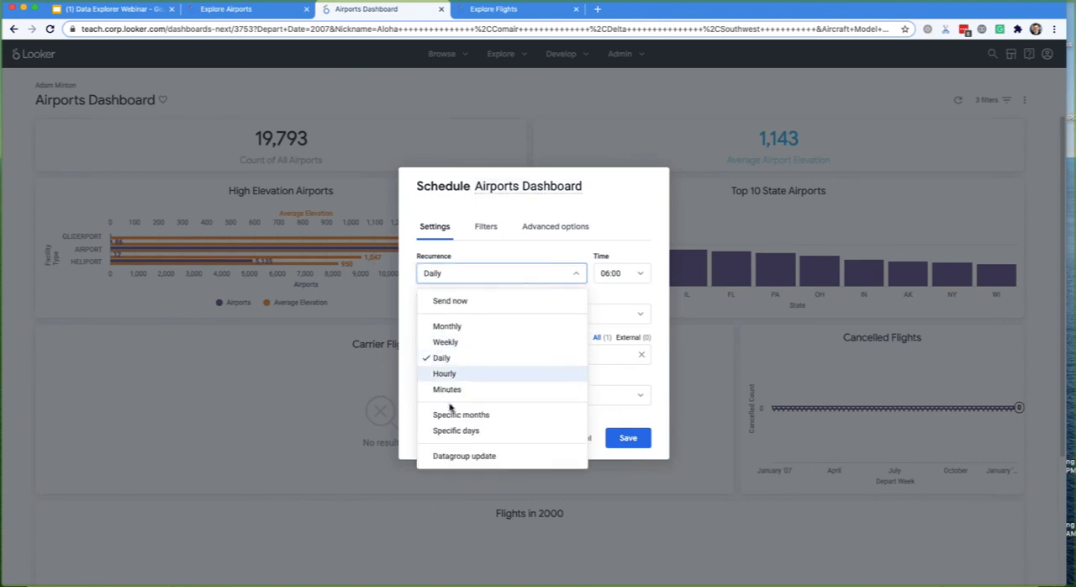
left_click(444, 374)
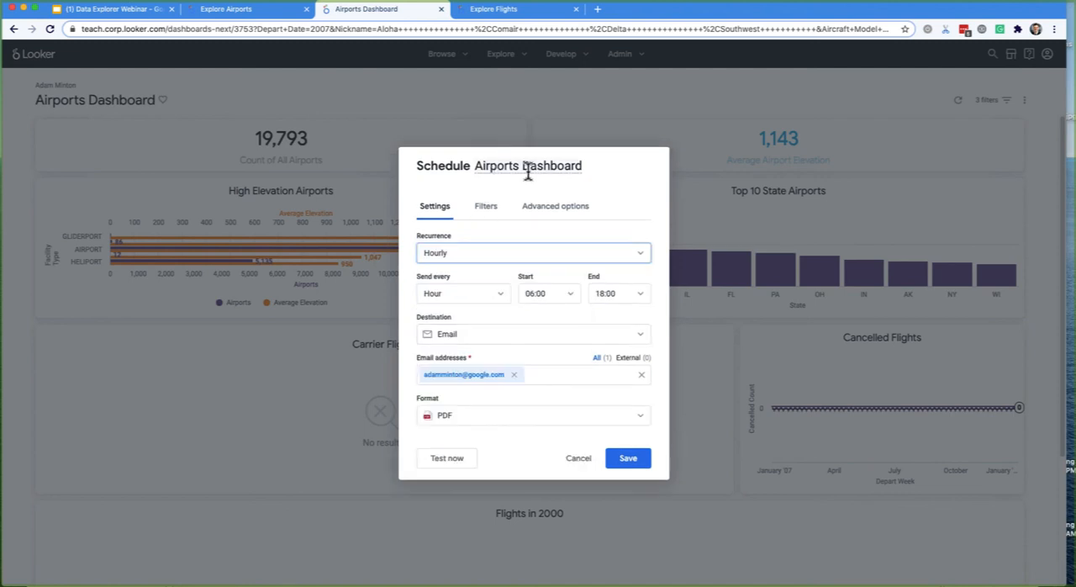
double_click(444, 173)
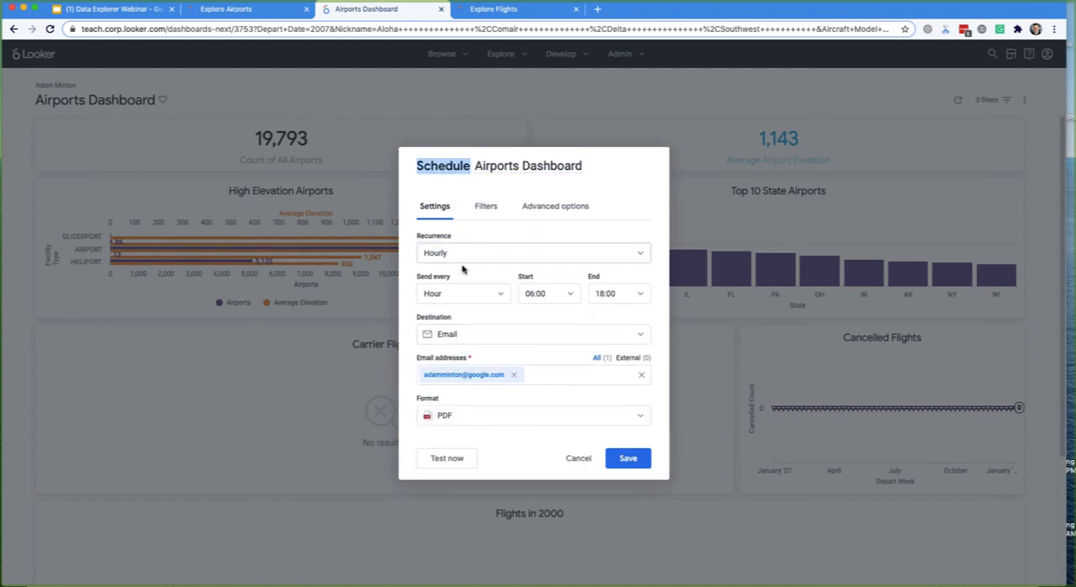
- Review the delivery's destination and format options, keeping Email and PDF
left_click(457, 336)
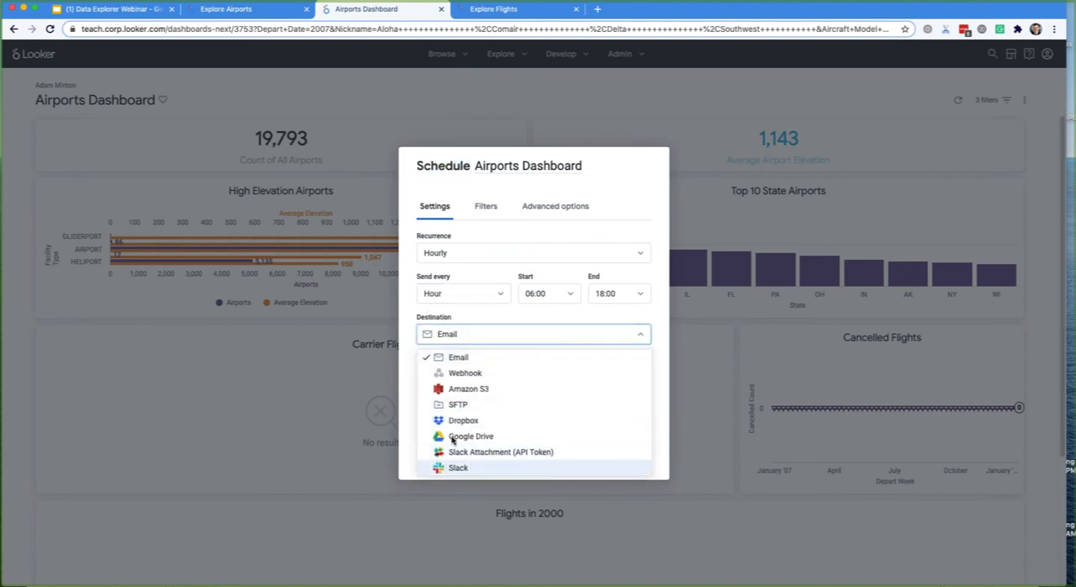
left_click(442, 335)
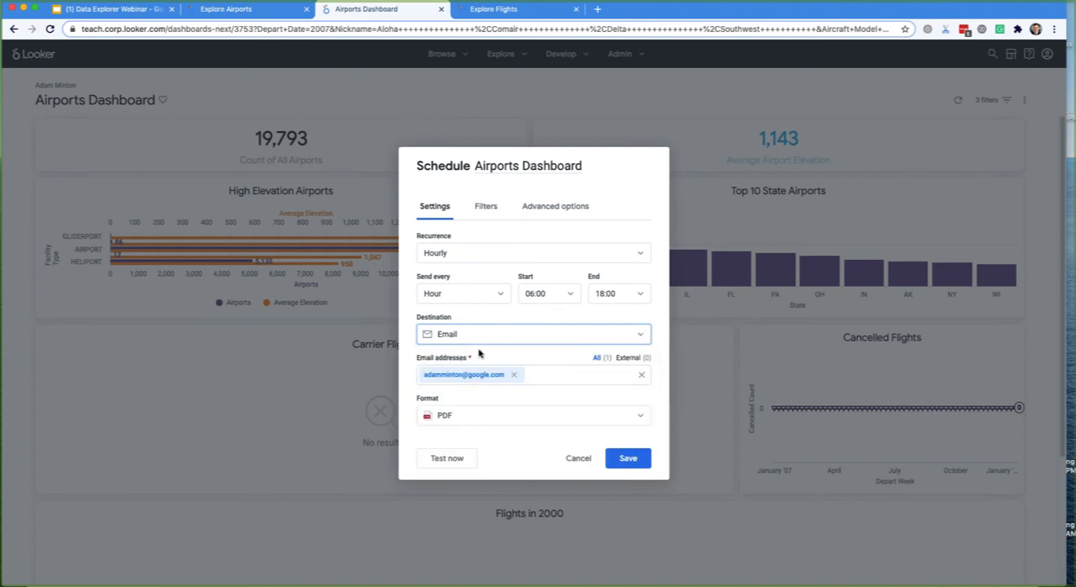
left_click(505, 424)
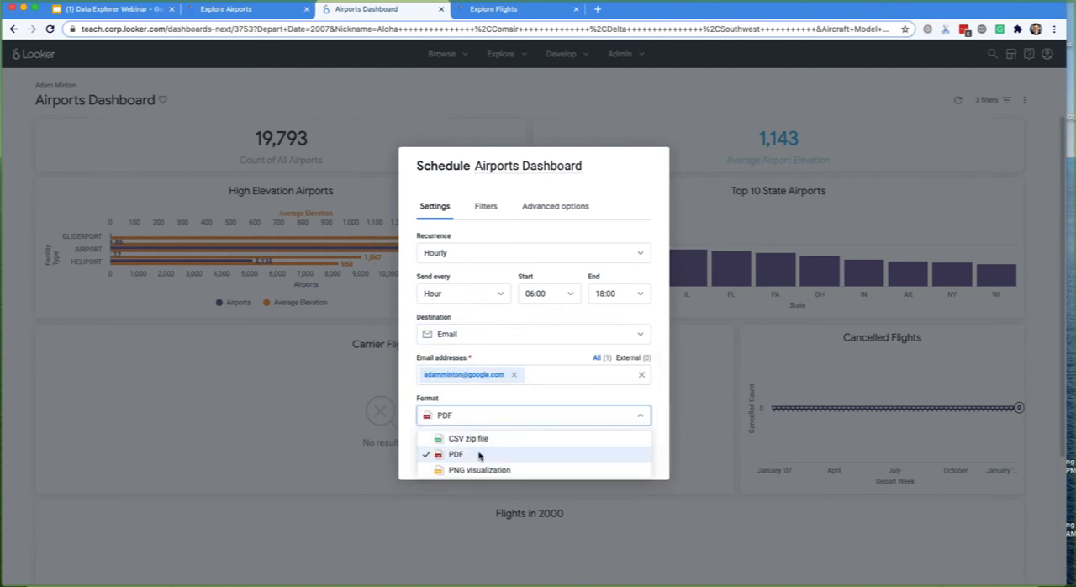
left_click(481, 422)
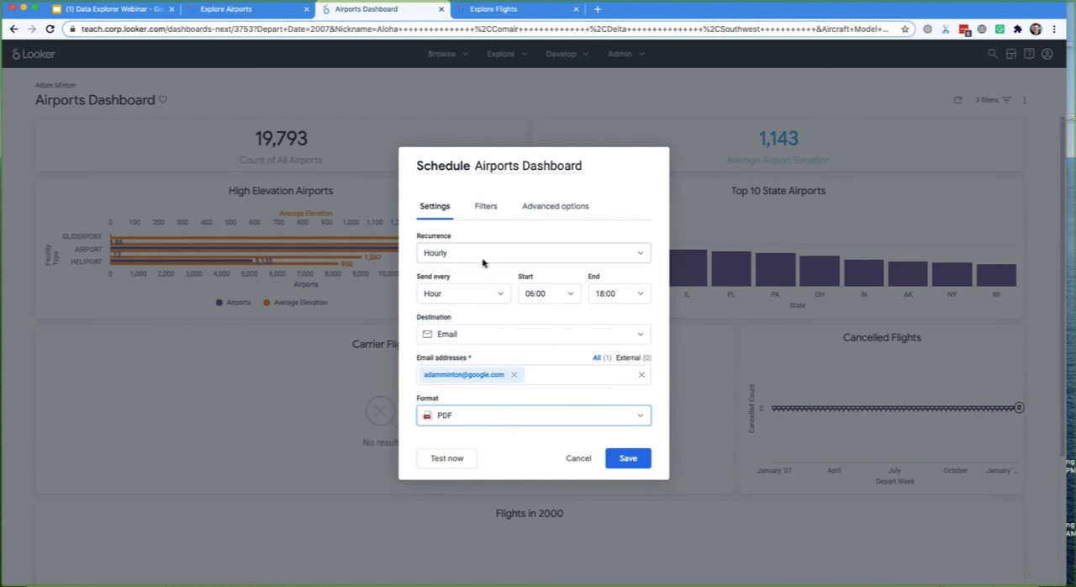
- Set the dashboard delivery's recurrence to Send now
left_click(483, 256)
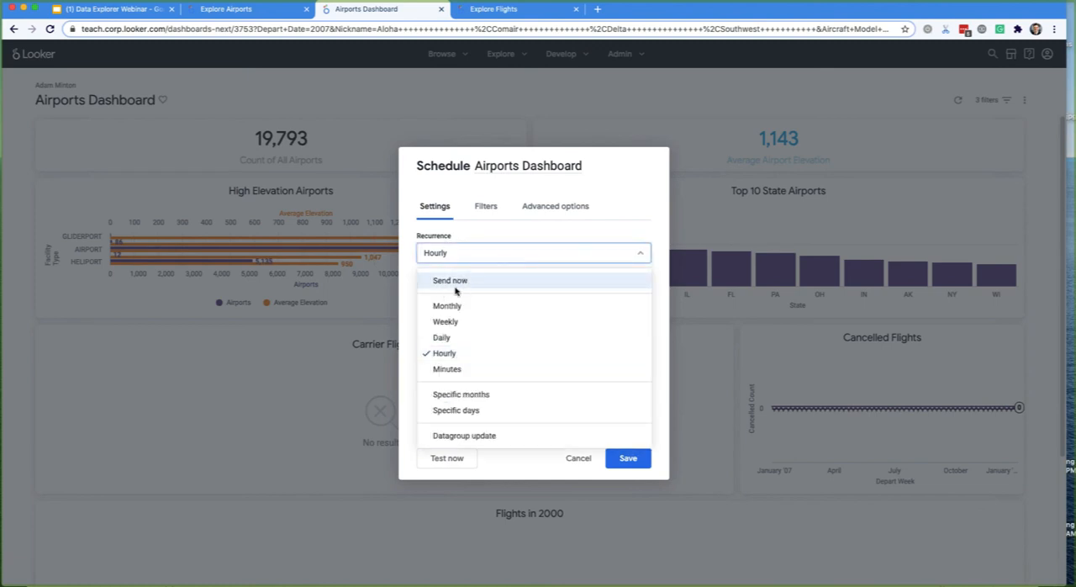
left_click(452, 286)
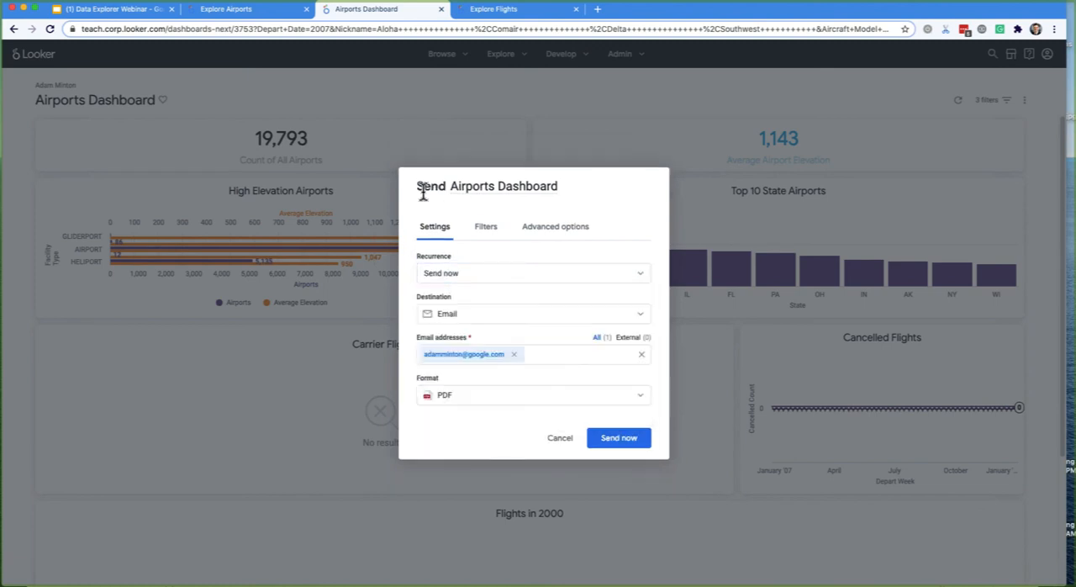
double_click(430, 185)
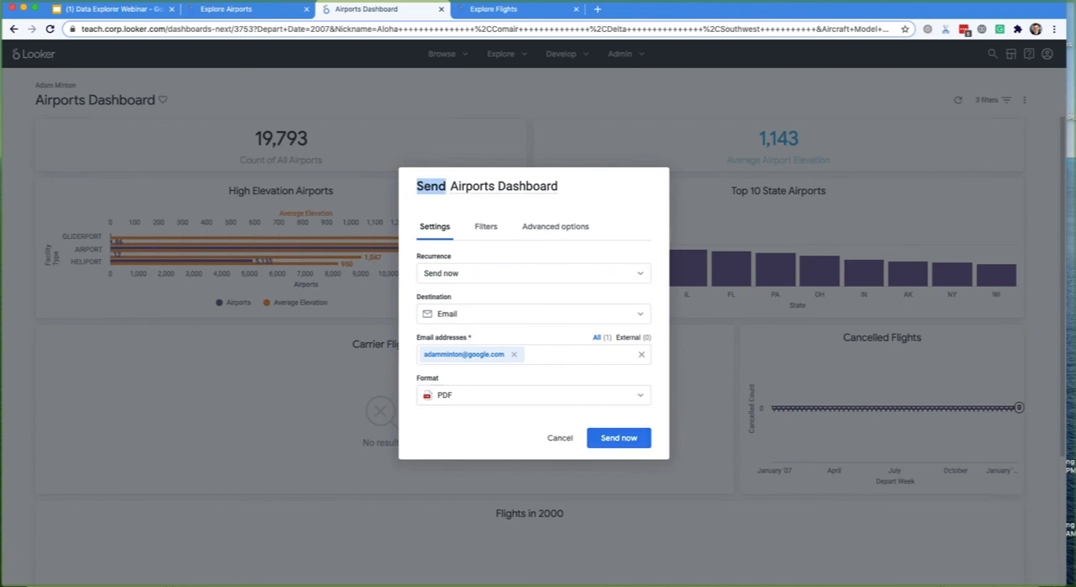
- Send the Airports Dashboard delivery by email as a PDF immediately
left_click(619, 438)
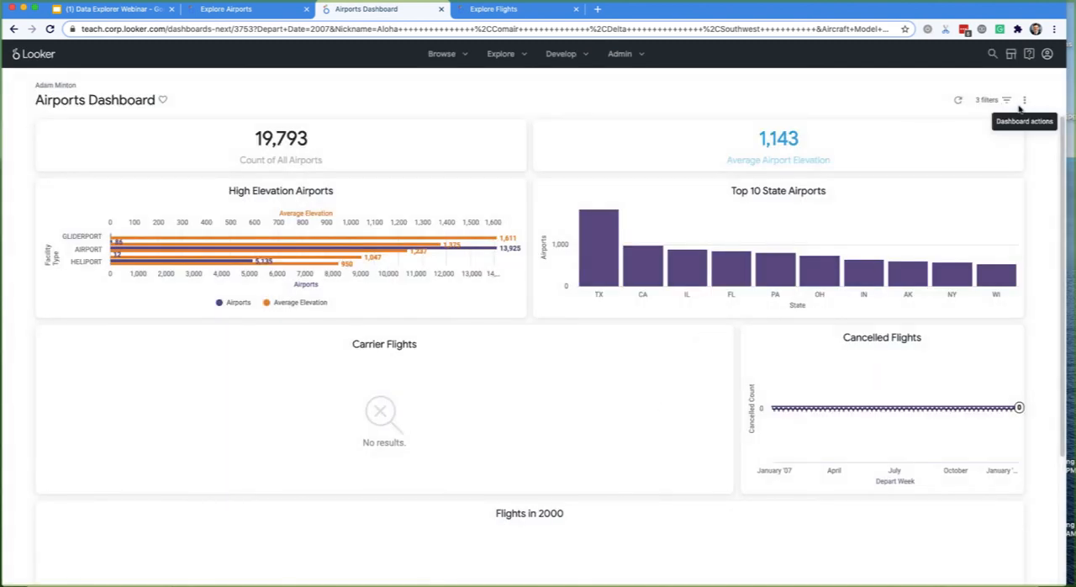
- Pin the Airports Dashboard to the Accounts Team Board in its Untitled section
left_click(1023, 102)
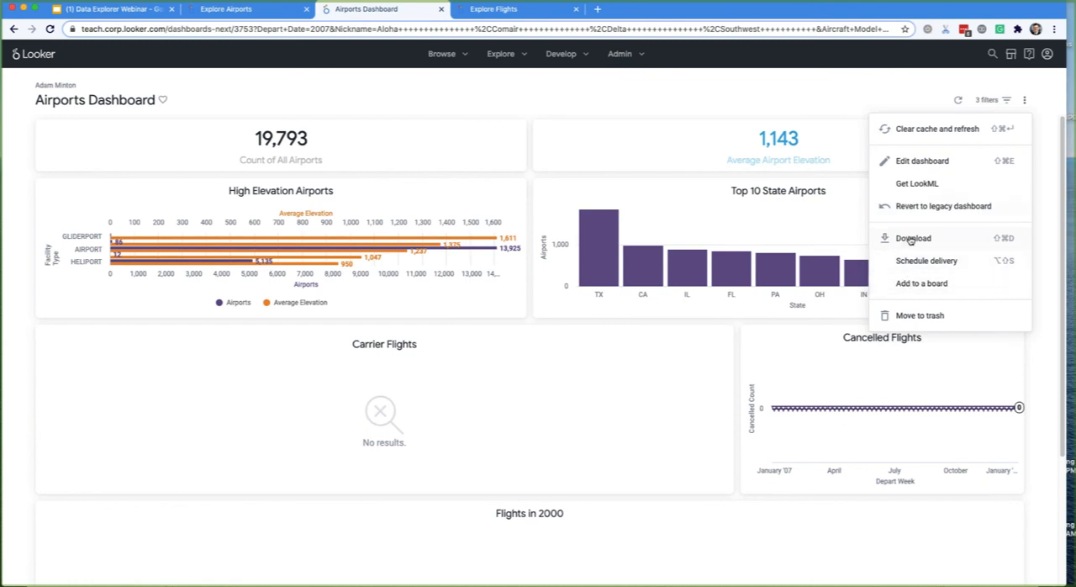
left_click(924, 284)
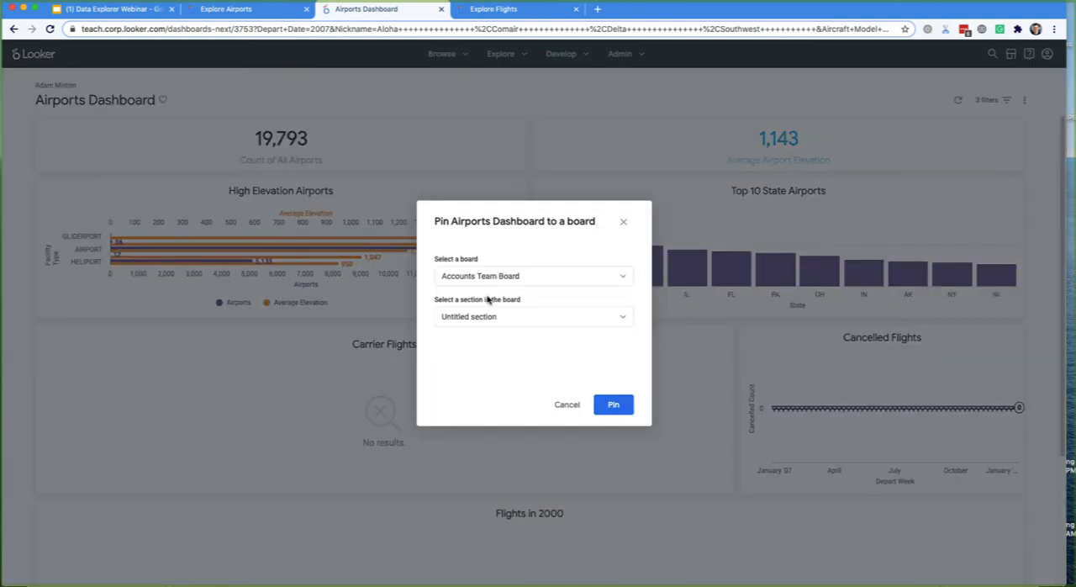
left_click(486, 277)
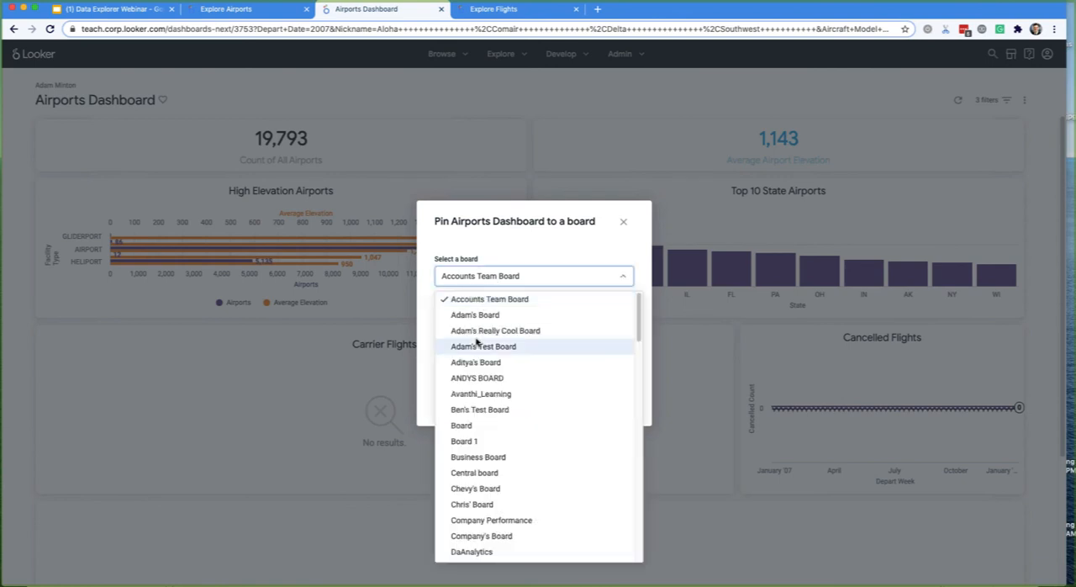
left_click(486, 300)
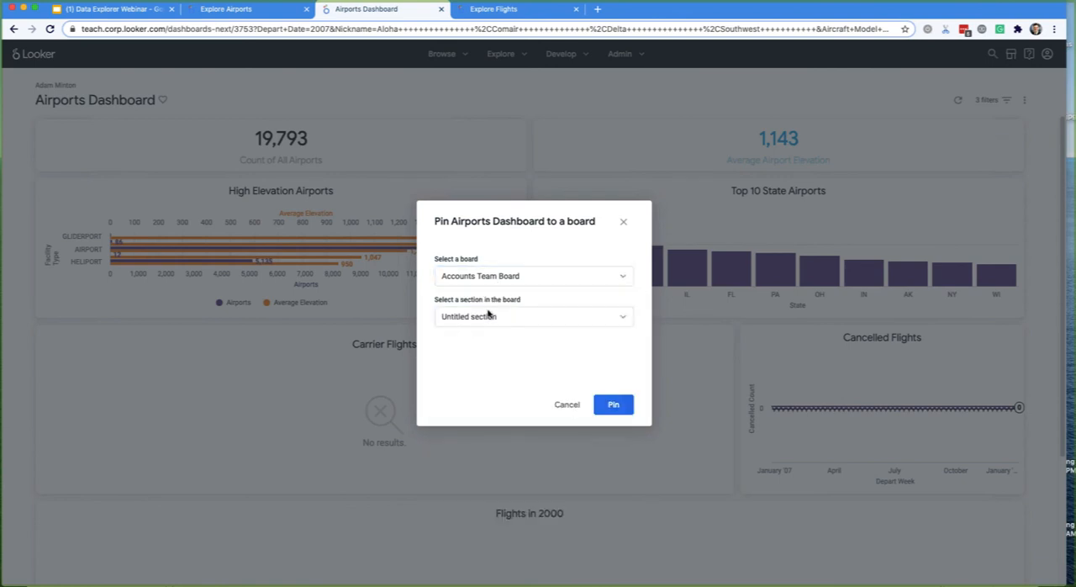
left_click(487, 318)
left_click(469, 341)
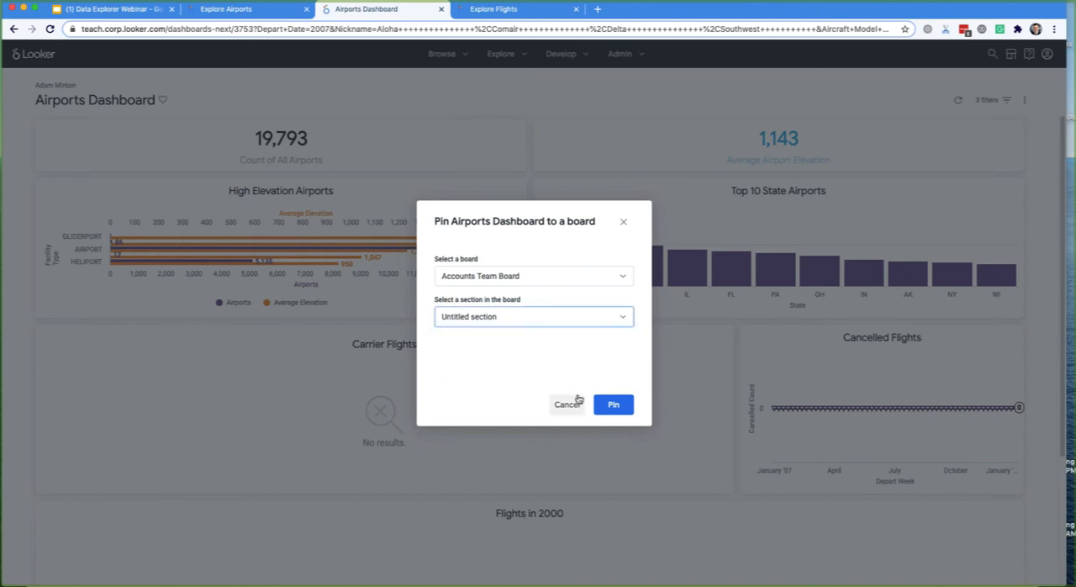
left_click(614, 407)
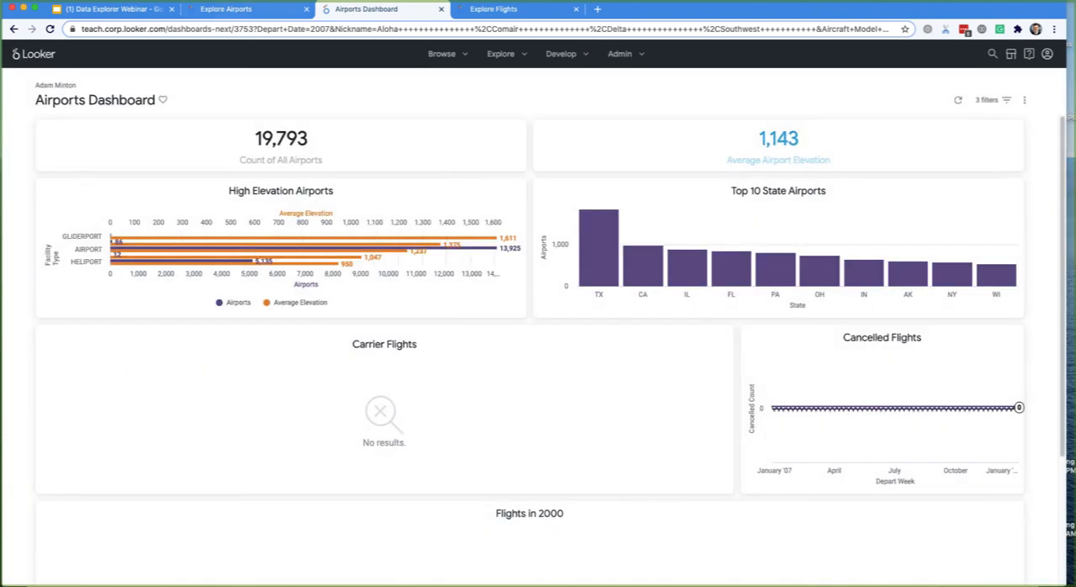
- Open the Really Cool Board, look over its Important Section, and return to the Airports Dashboard
left_click(225, 9)
left_click(363, 10)
left_click(439, 52)
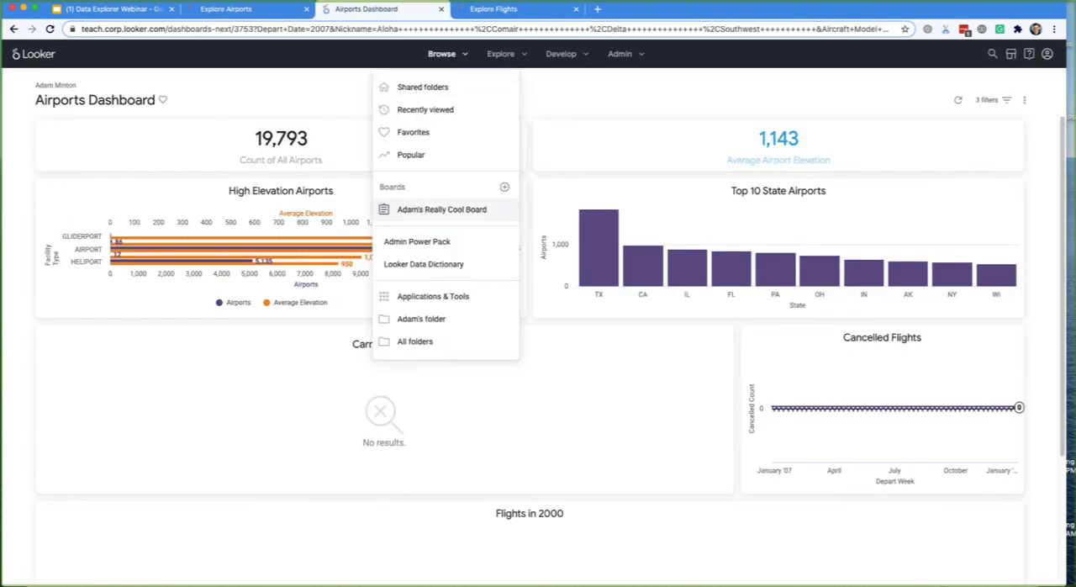
left_click(436, 212)
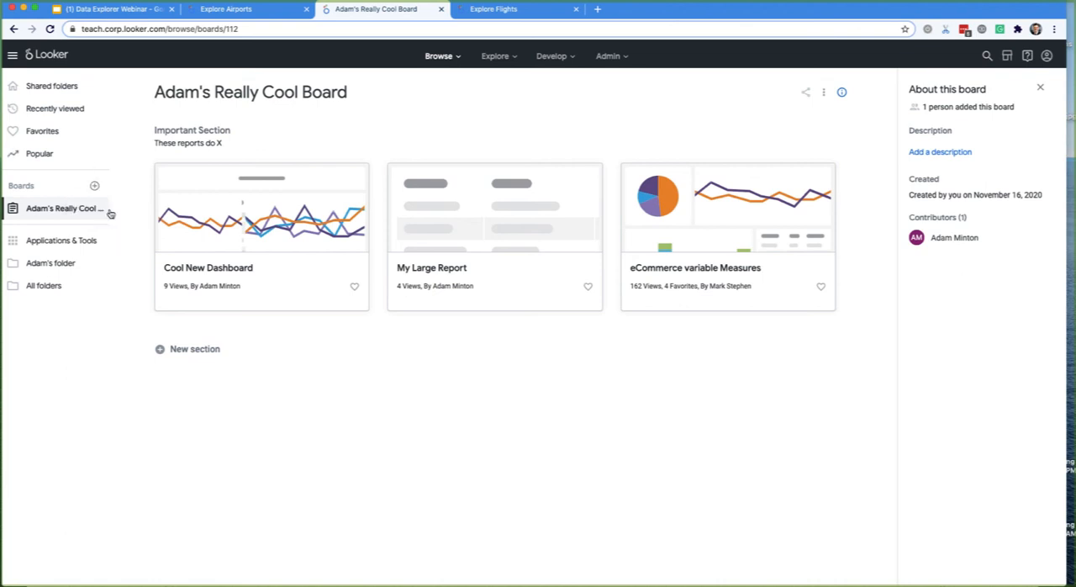
left_click(252, 10)
left_click(386, 9)
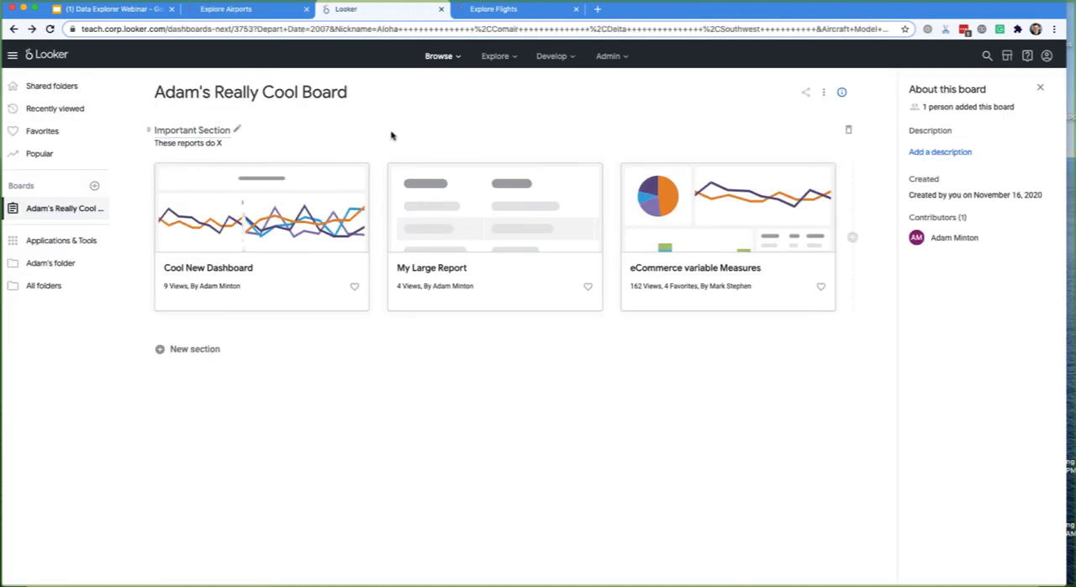
- Review the boards available for pinning the Airports Dashboard and leave without pinning it
left_click(1024, 100)
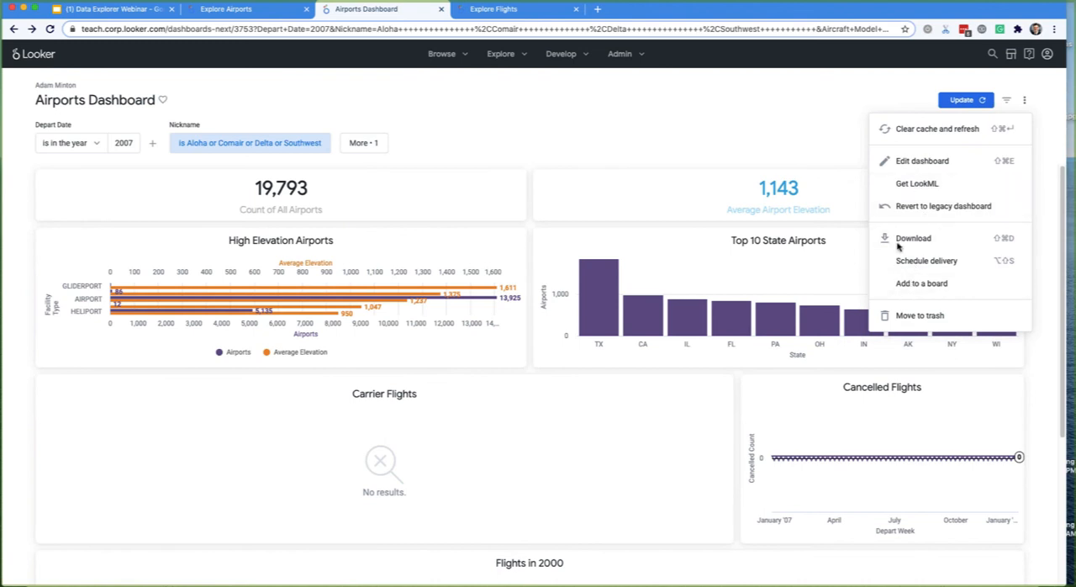
left_click(496, 238)
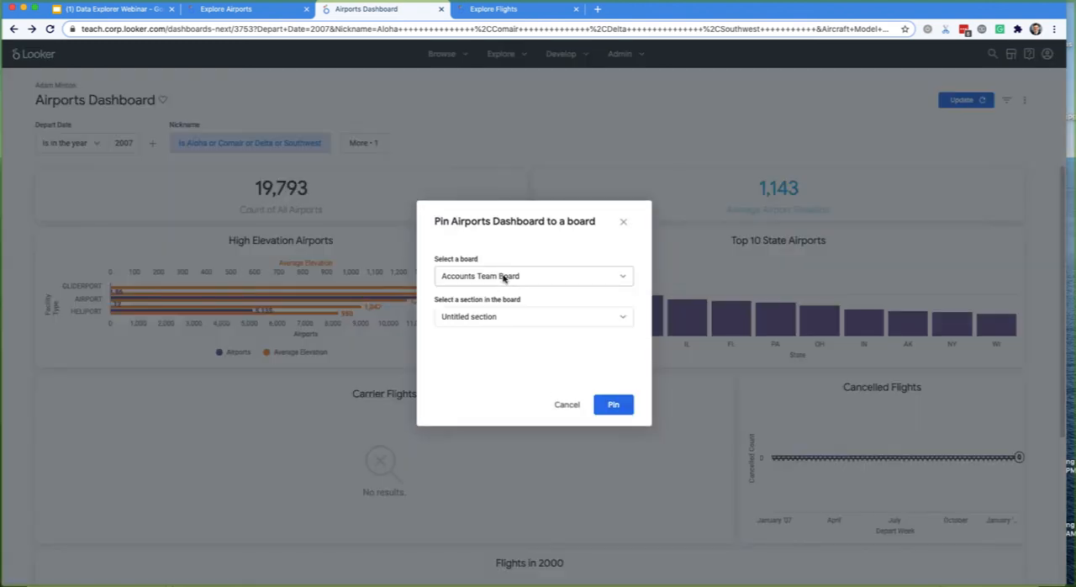
left_click(502, 277)
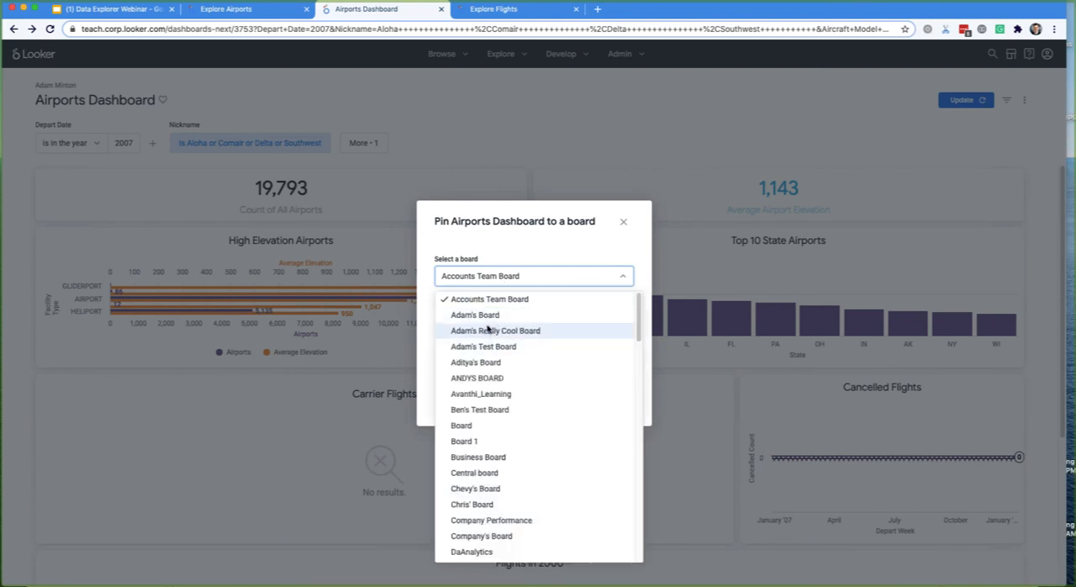
left_click(458, 48)
left_click(566, 344)
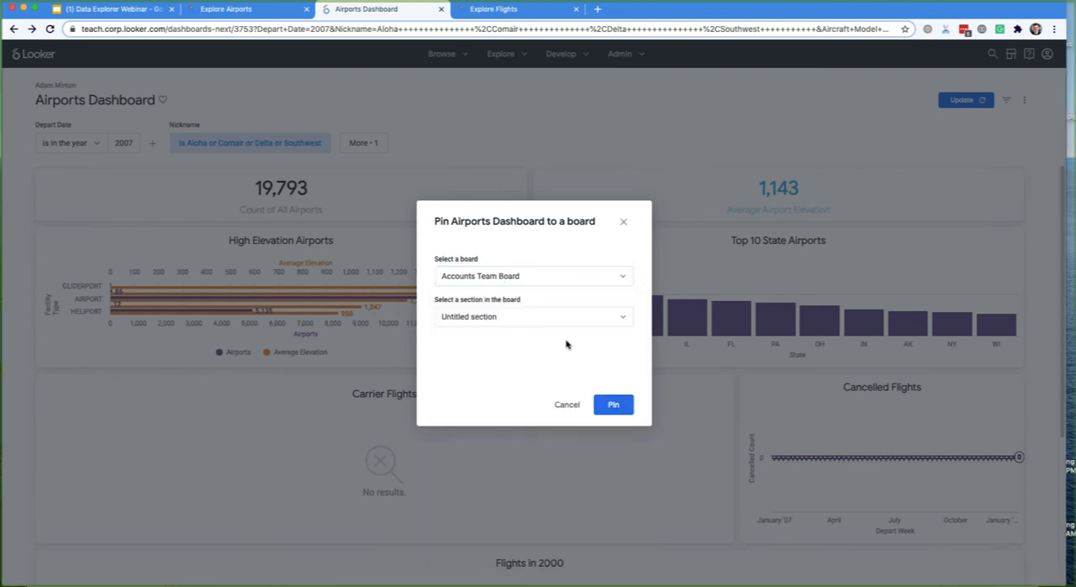
left_click(443, 54)
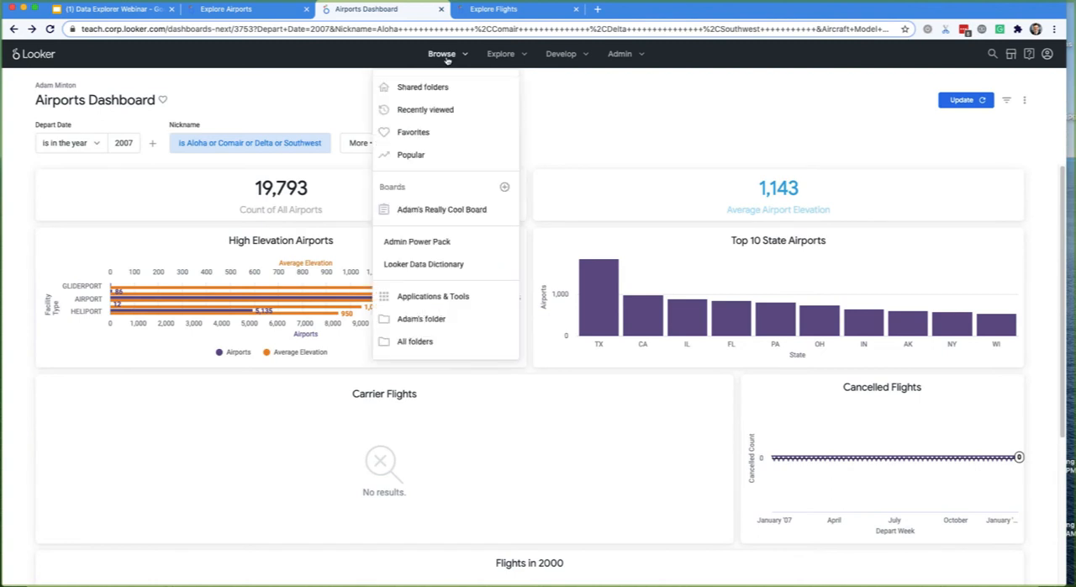
left_click(440, 54)
left_click(1025, 100)
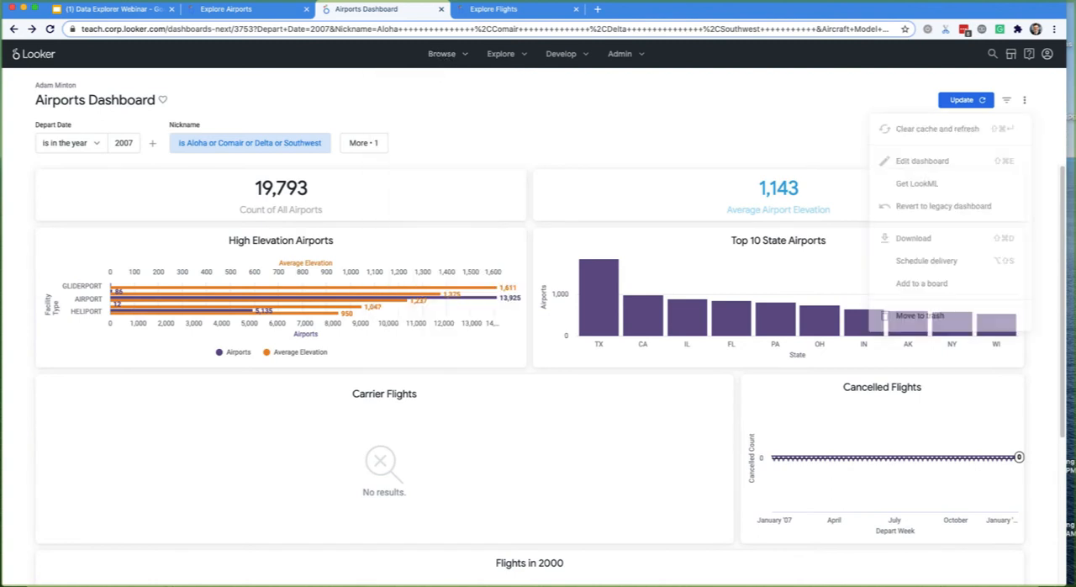
left_click(343, 137)
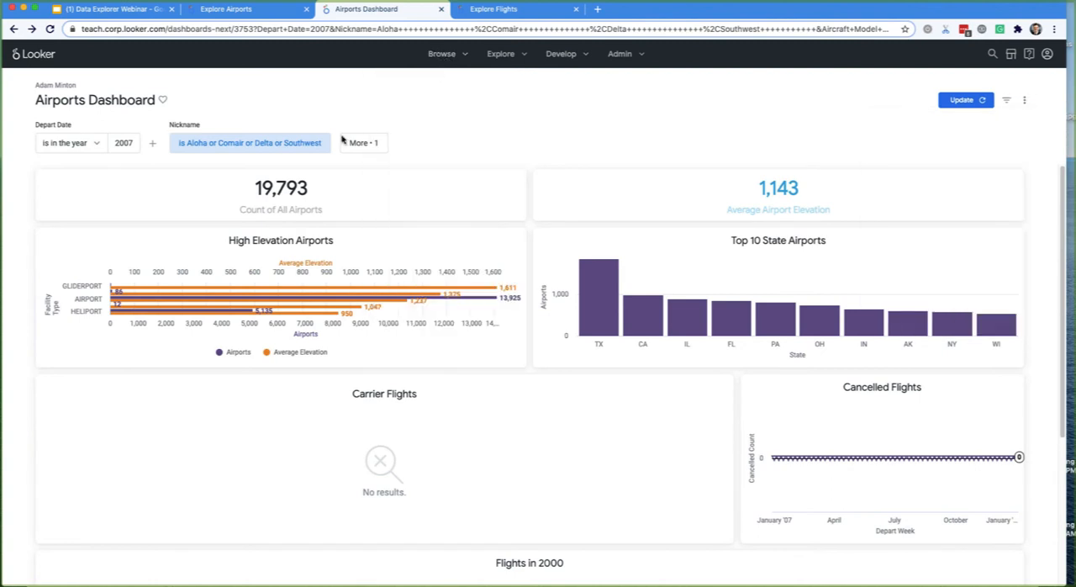
left_click(1024, 100)
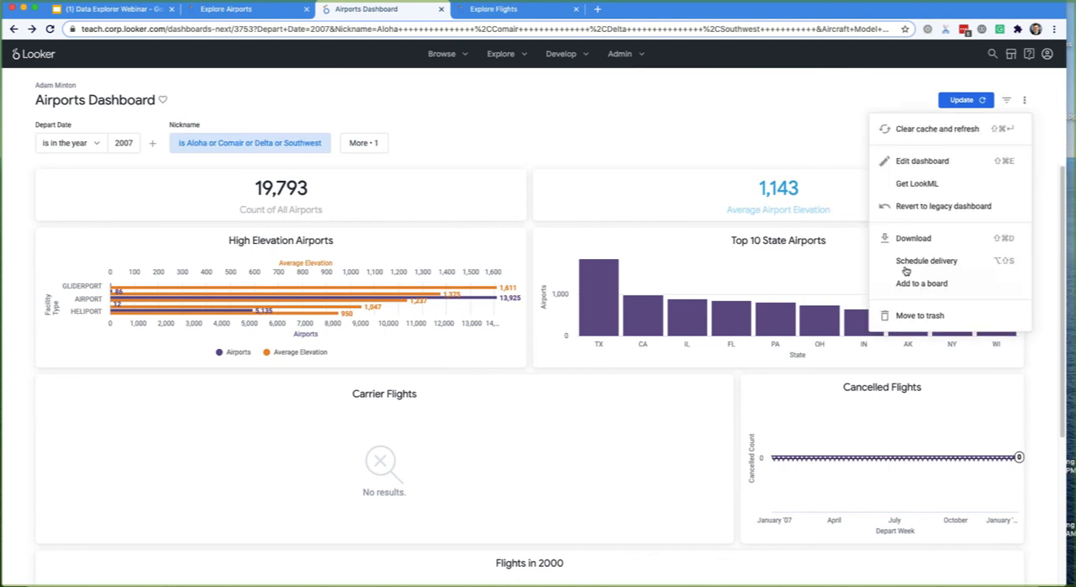
left_click(632, 118)
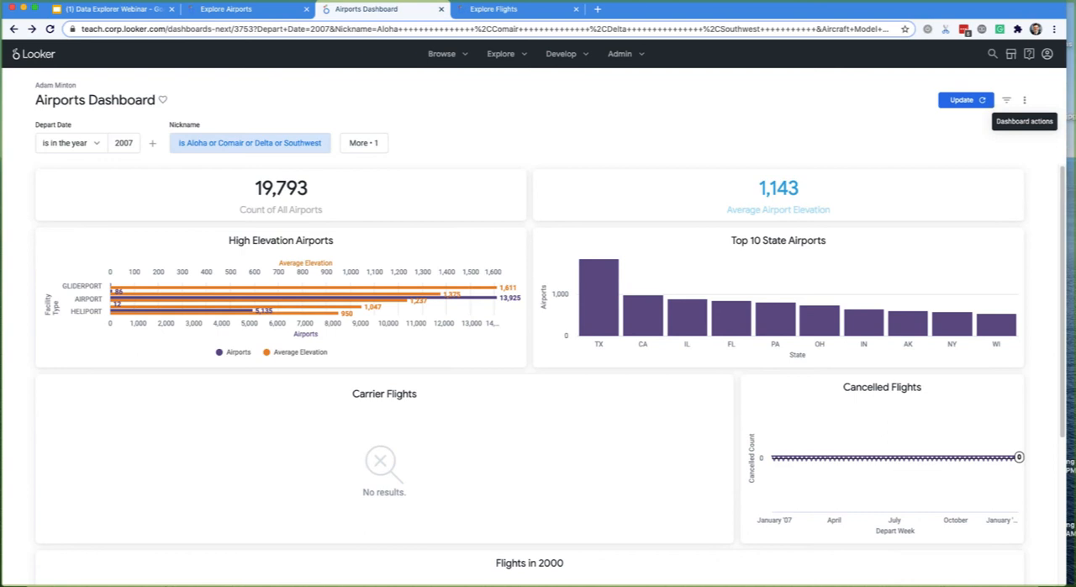
- Open the Airports Dashboard for editing and save it
left_click(1024, 100)
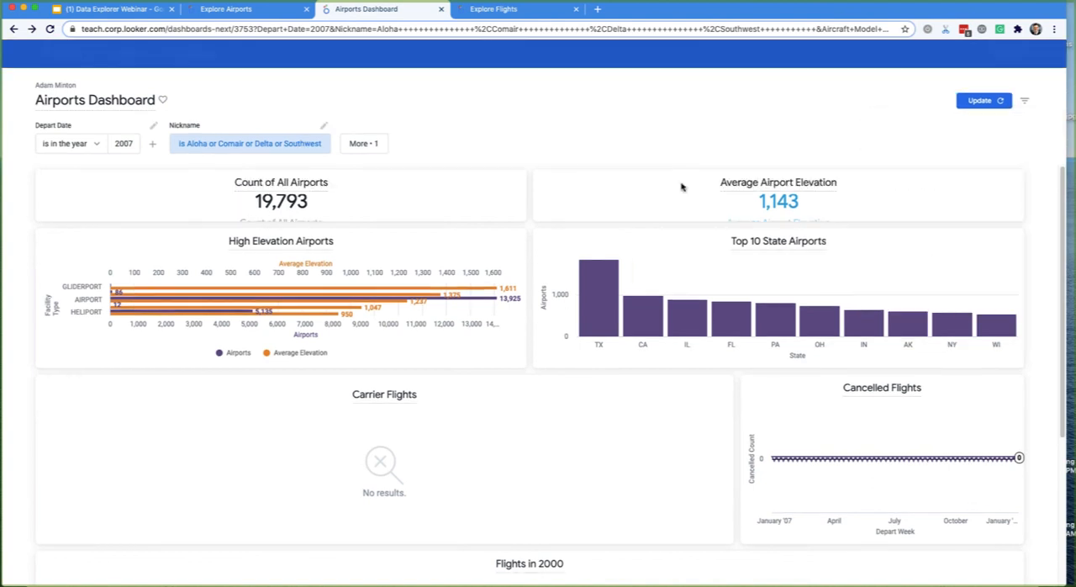
left_click(1008, 55)
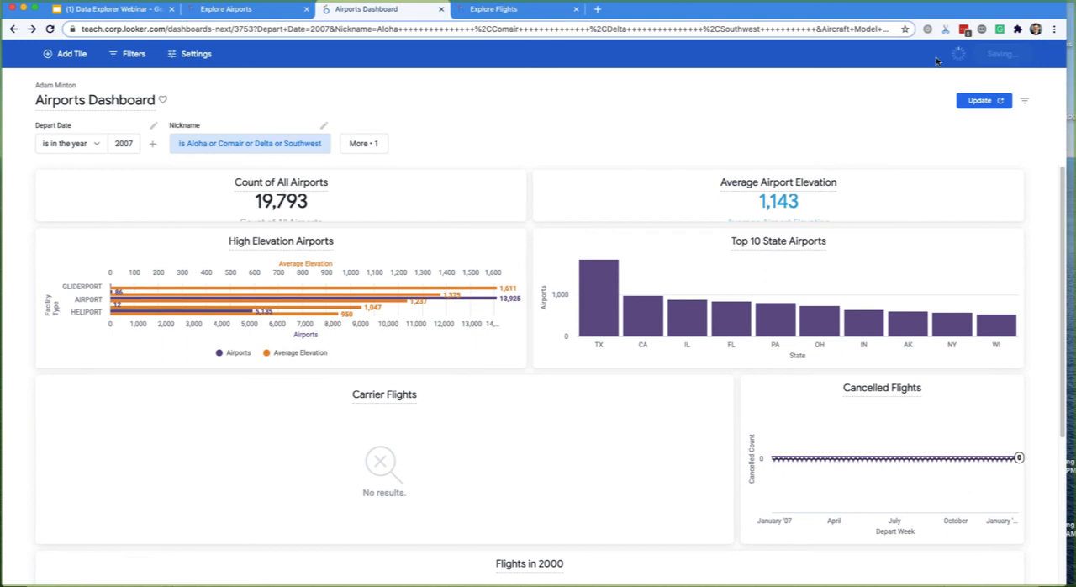
- Set the Depart Date filter to is in the last 1 days and update the dashboard
right_click(73, 145)
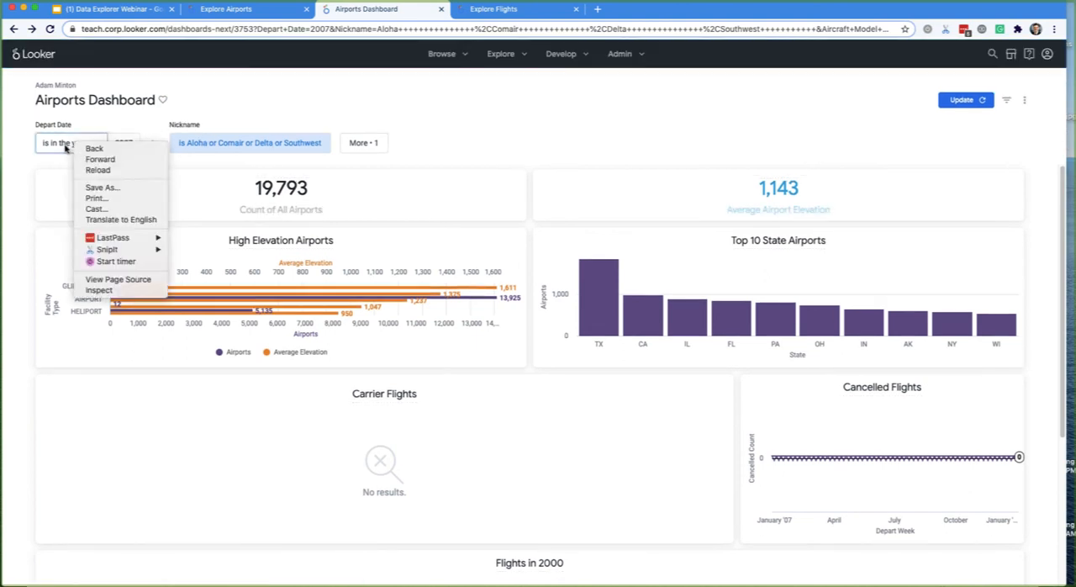
left_click(74, 144)
left_click(98, 165)
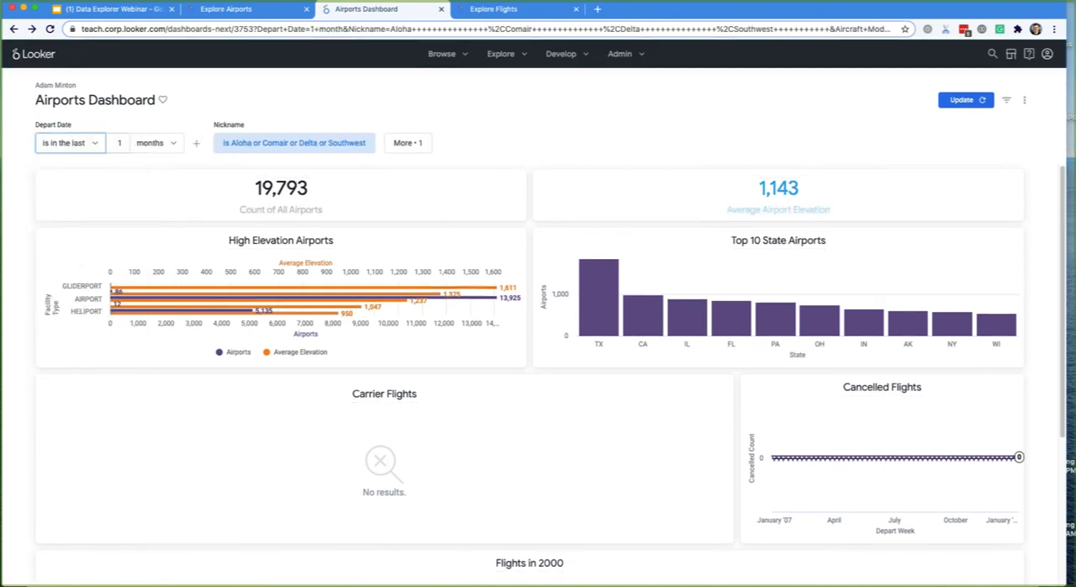
left_click(151, 145)
left_click(153, 212)
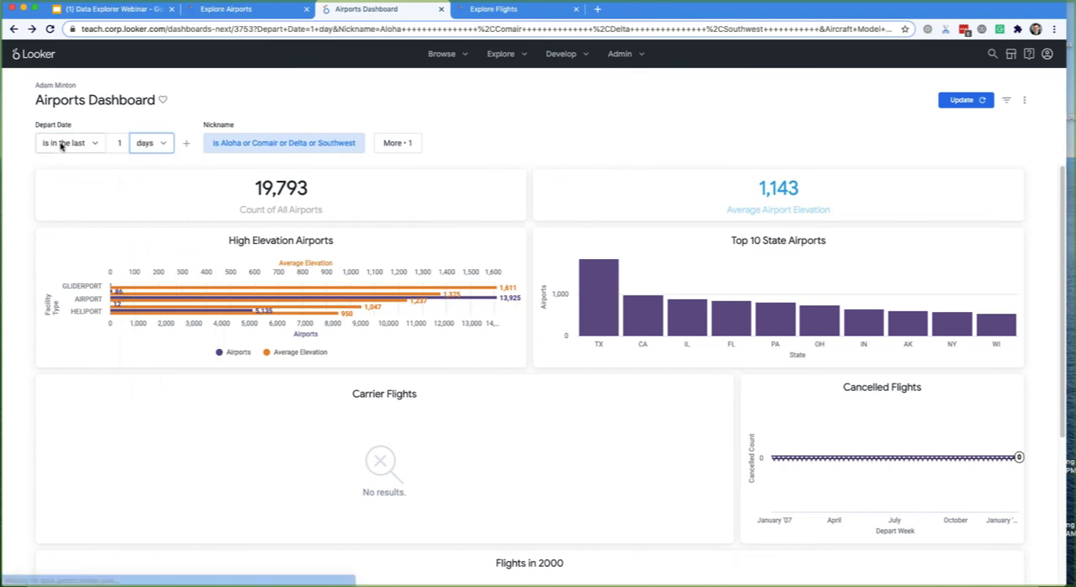
left_click(151, 142)
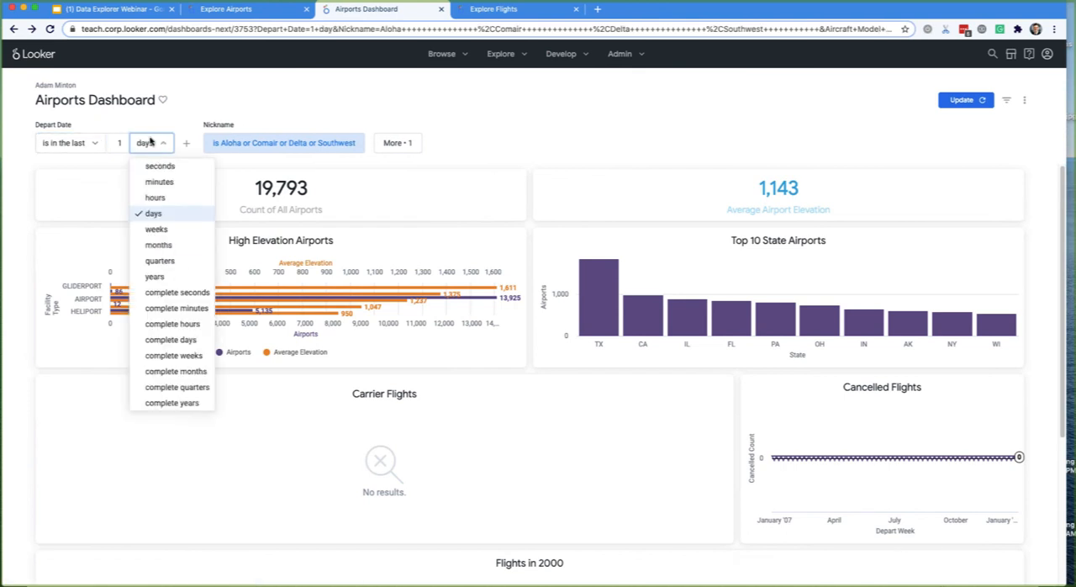
left_click(153, 213)
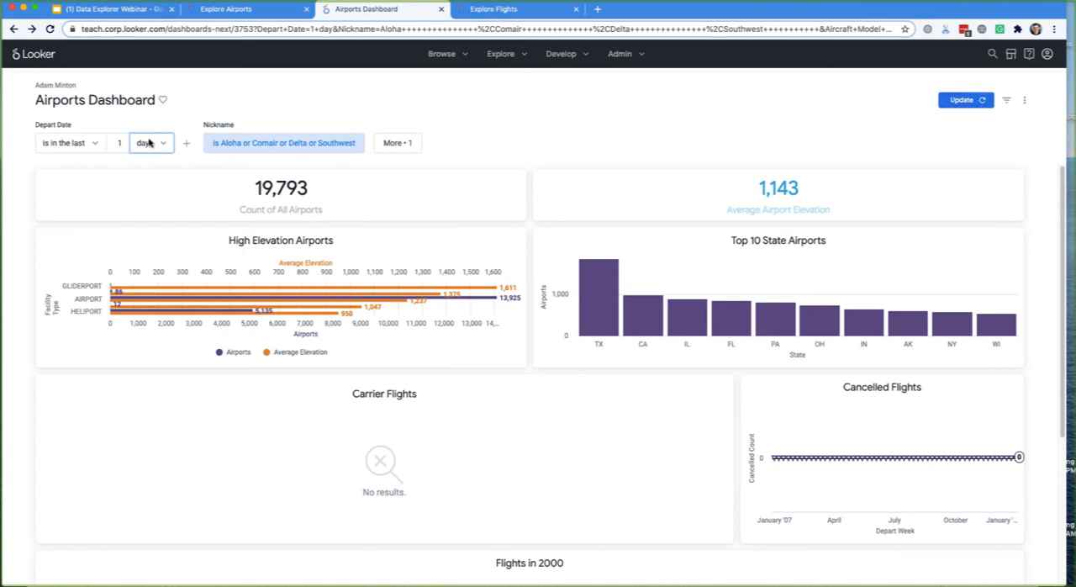
left_click(950, 101)
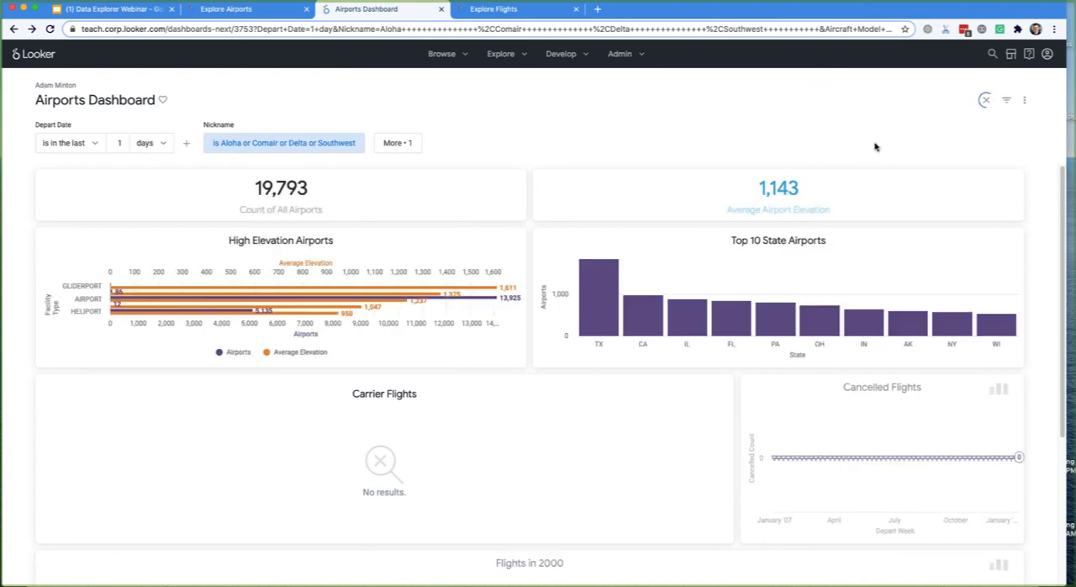